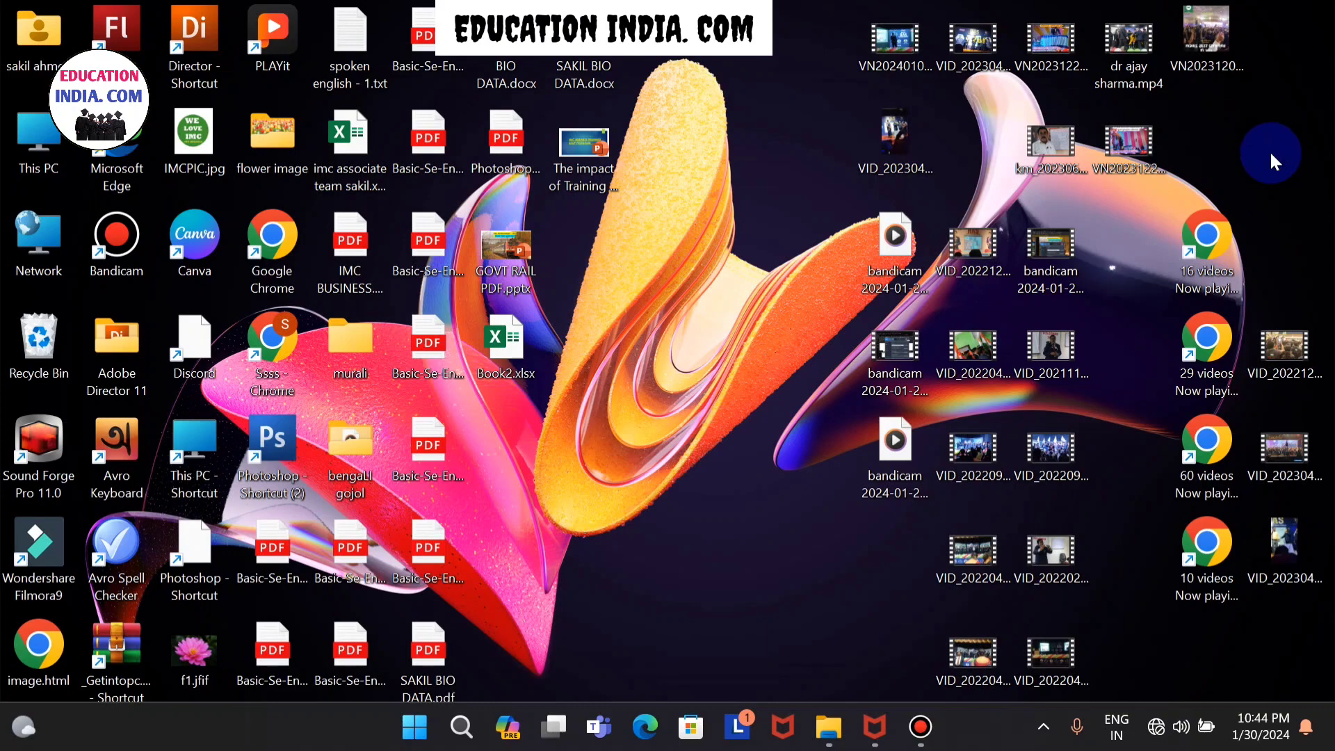
- Open Excel and create a new blank workbook
{"action": "left_click", "coordinate": [410, 735]}
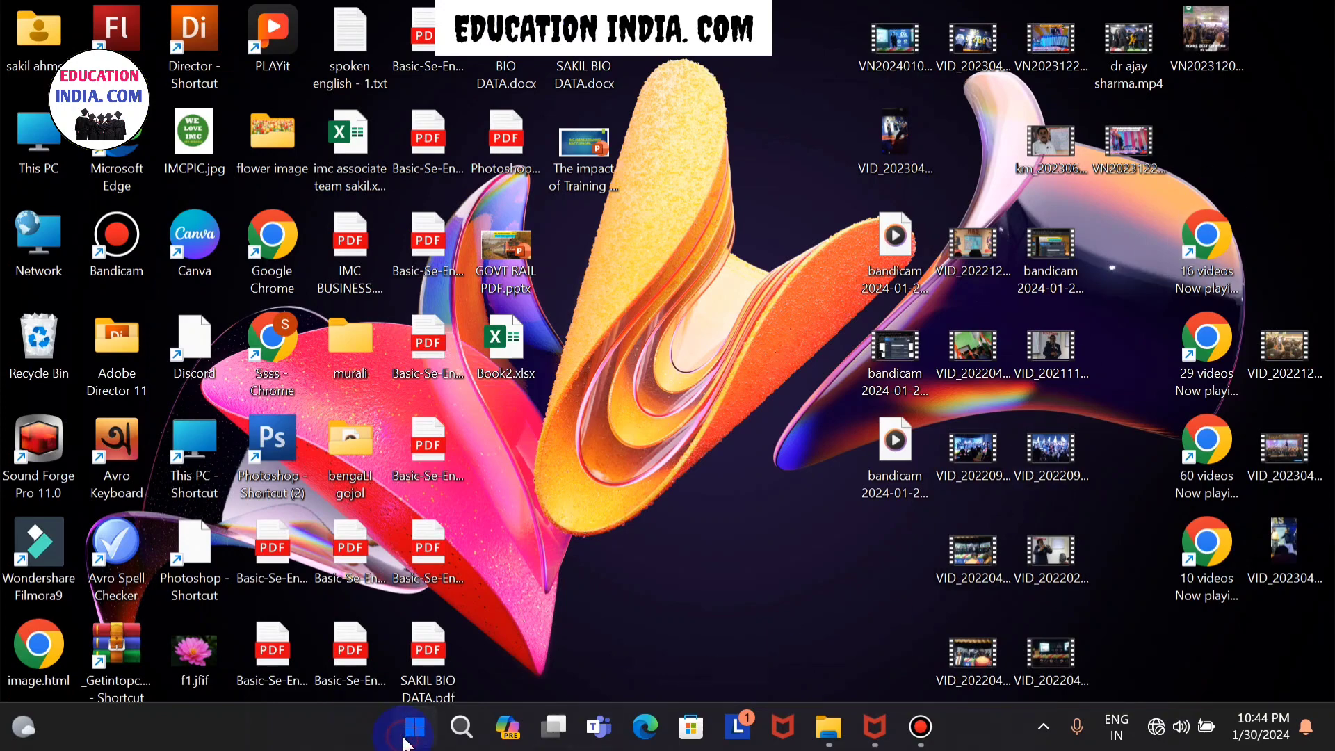
{"action": "left_click", "coordinate": [628, 243]}
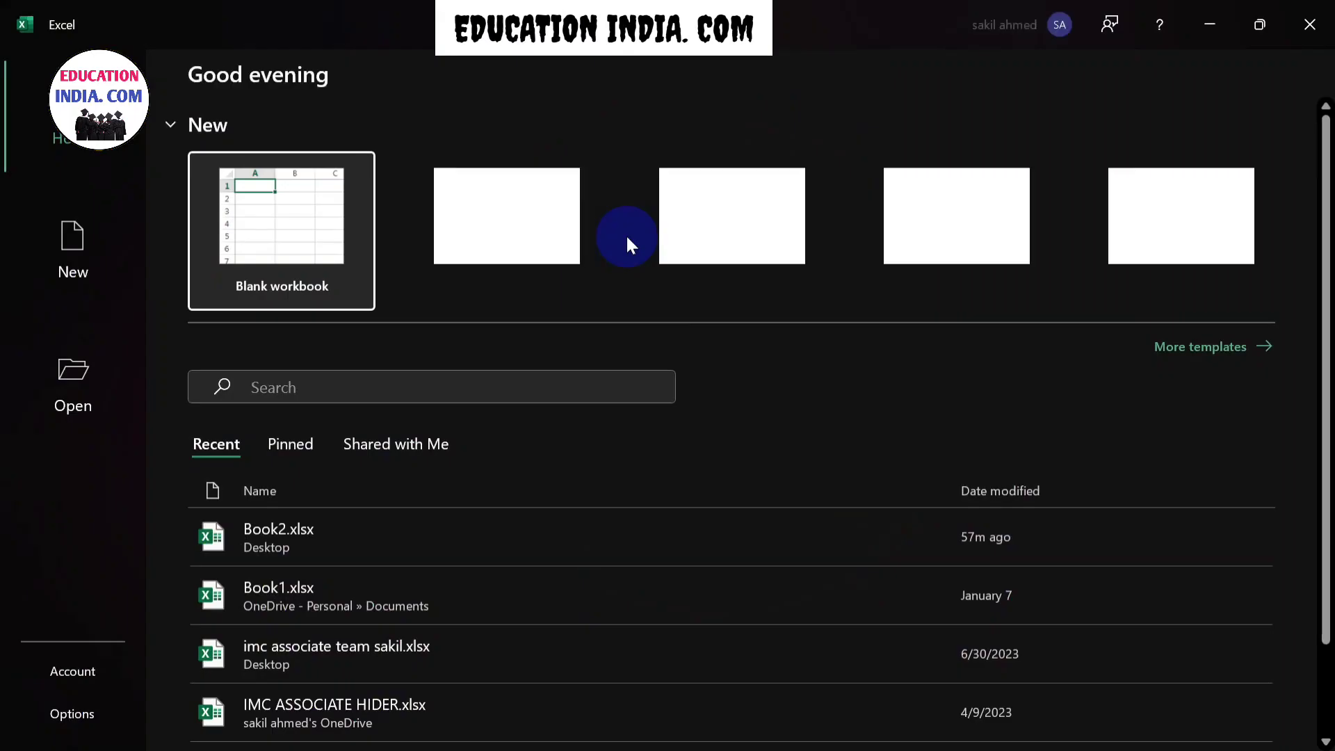
{"action": "left_click", "coordinate": [93, 252]}
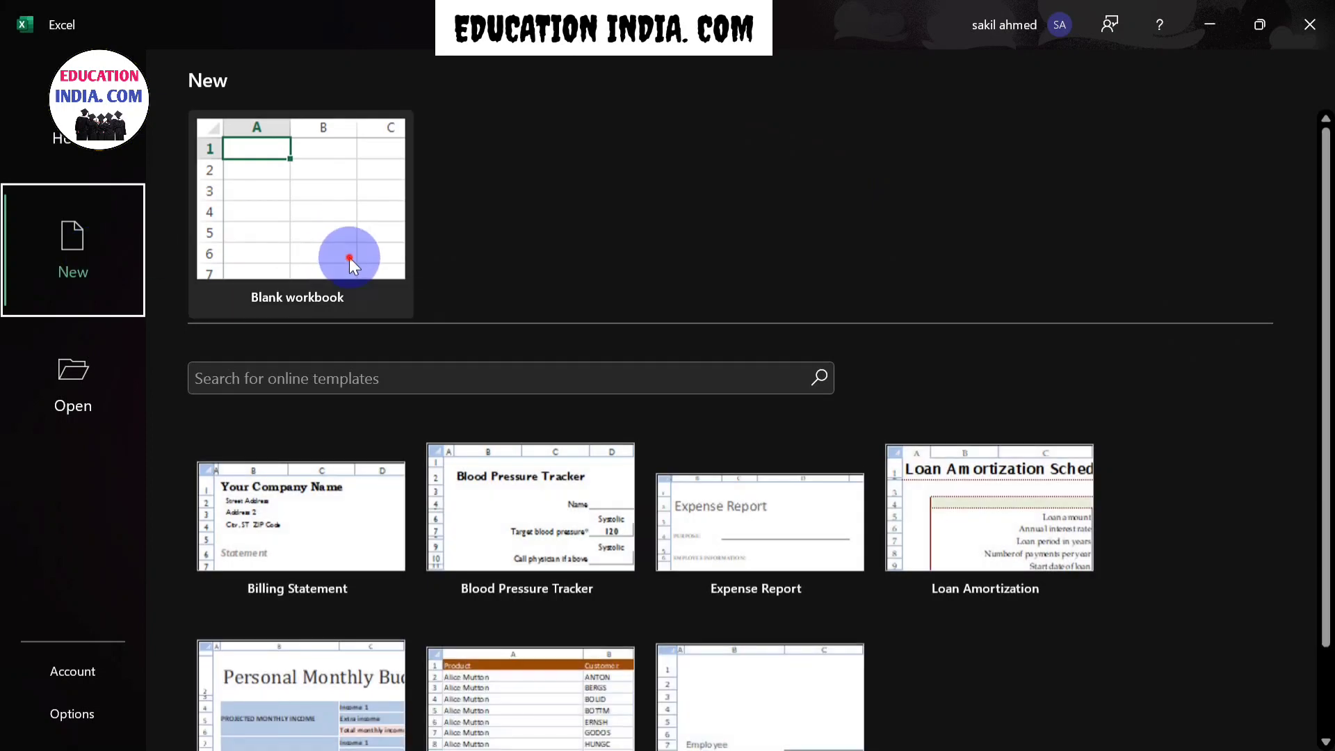
{"action": "left_click", "coordinate": [349, 258]}
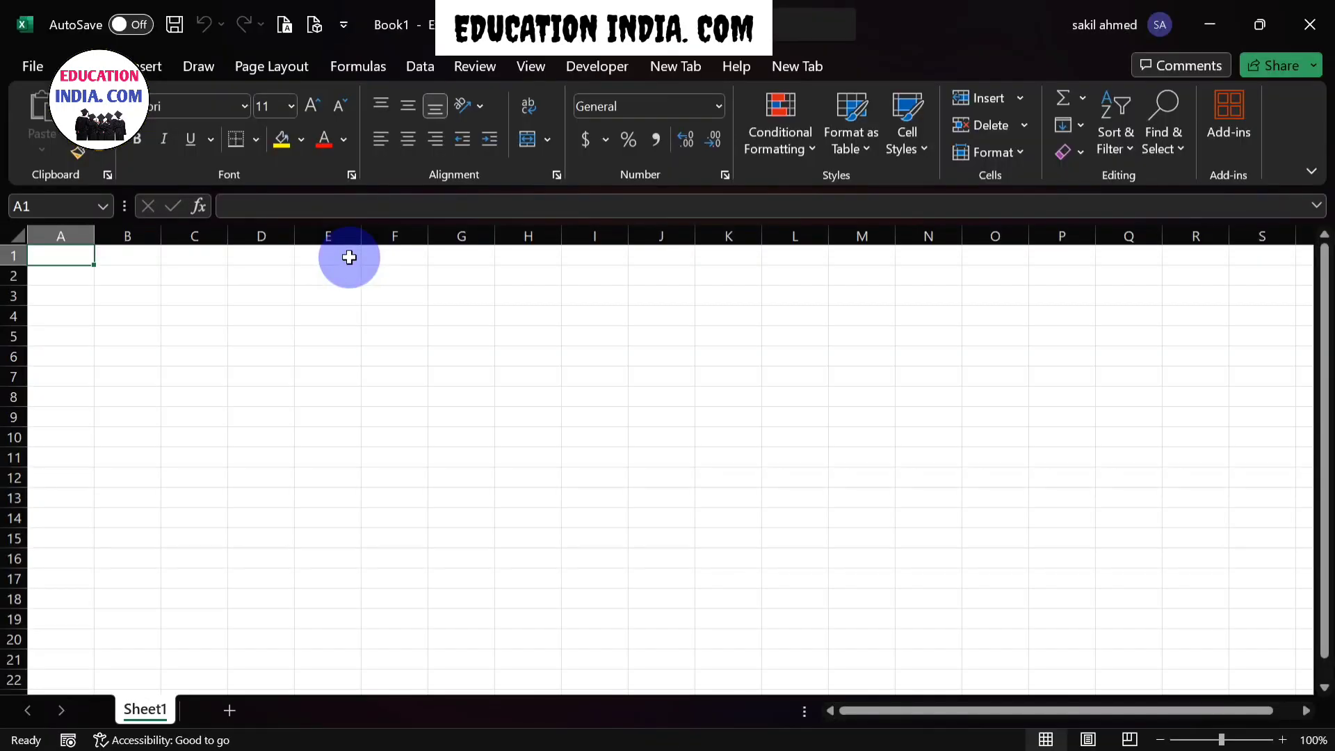
- Switch the worksheet to Page Layout view
{"action": "left_click", "coordinate": [529, 77]}
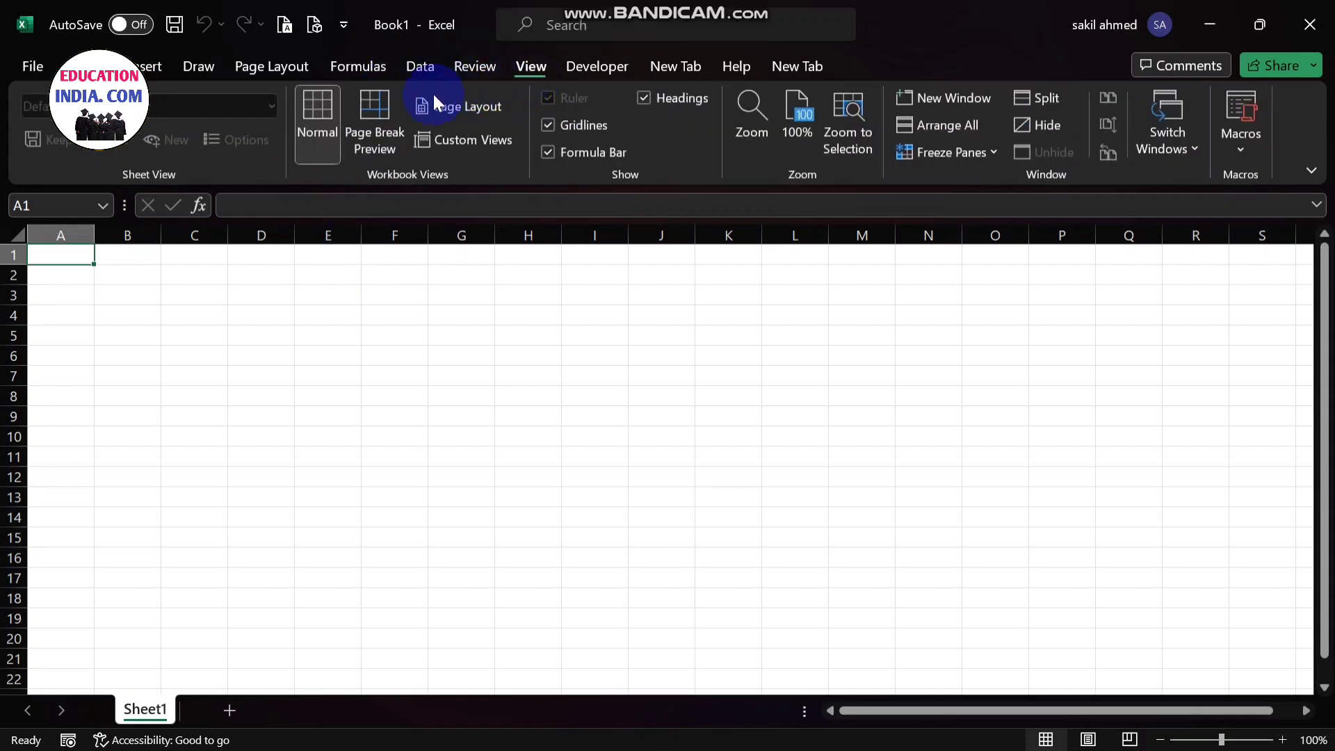
{"action": "left_click", "coordinate": [377, 110]}
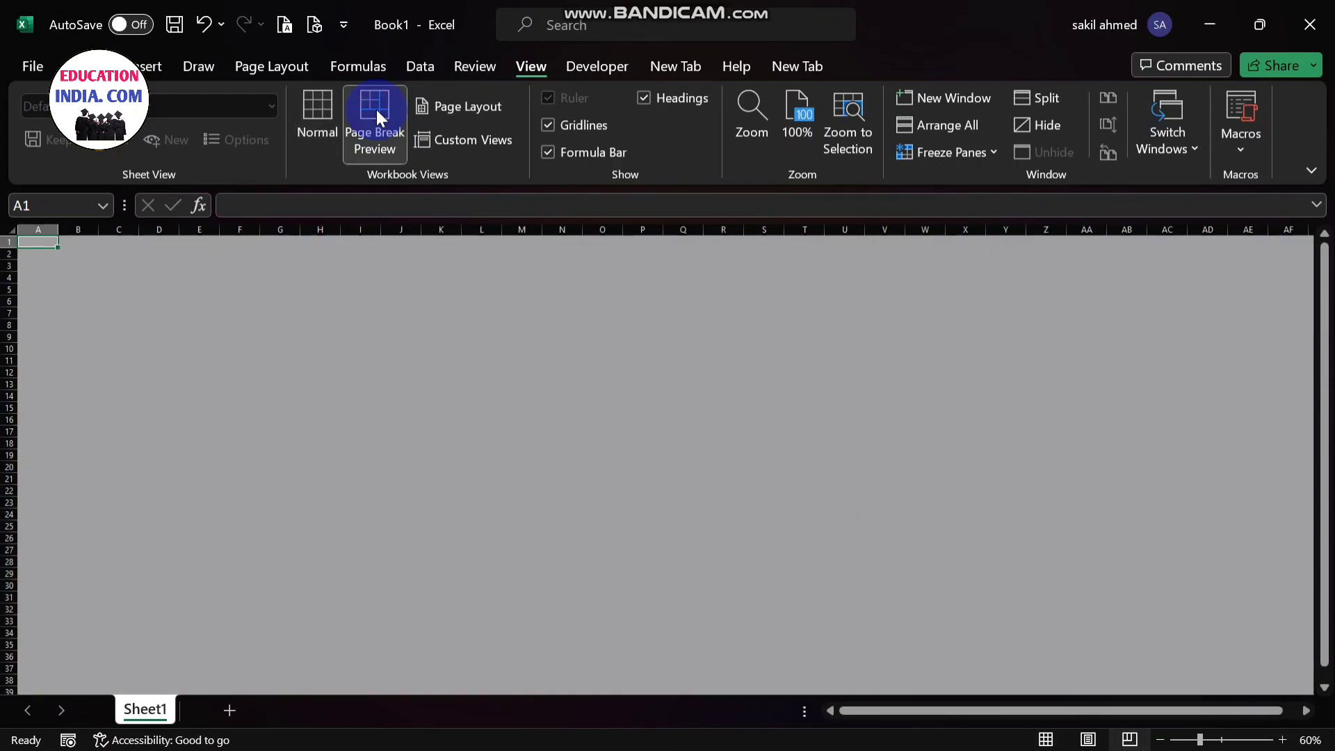
{"action": "left_click", "coordinate": [450, 108]}
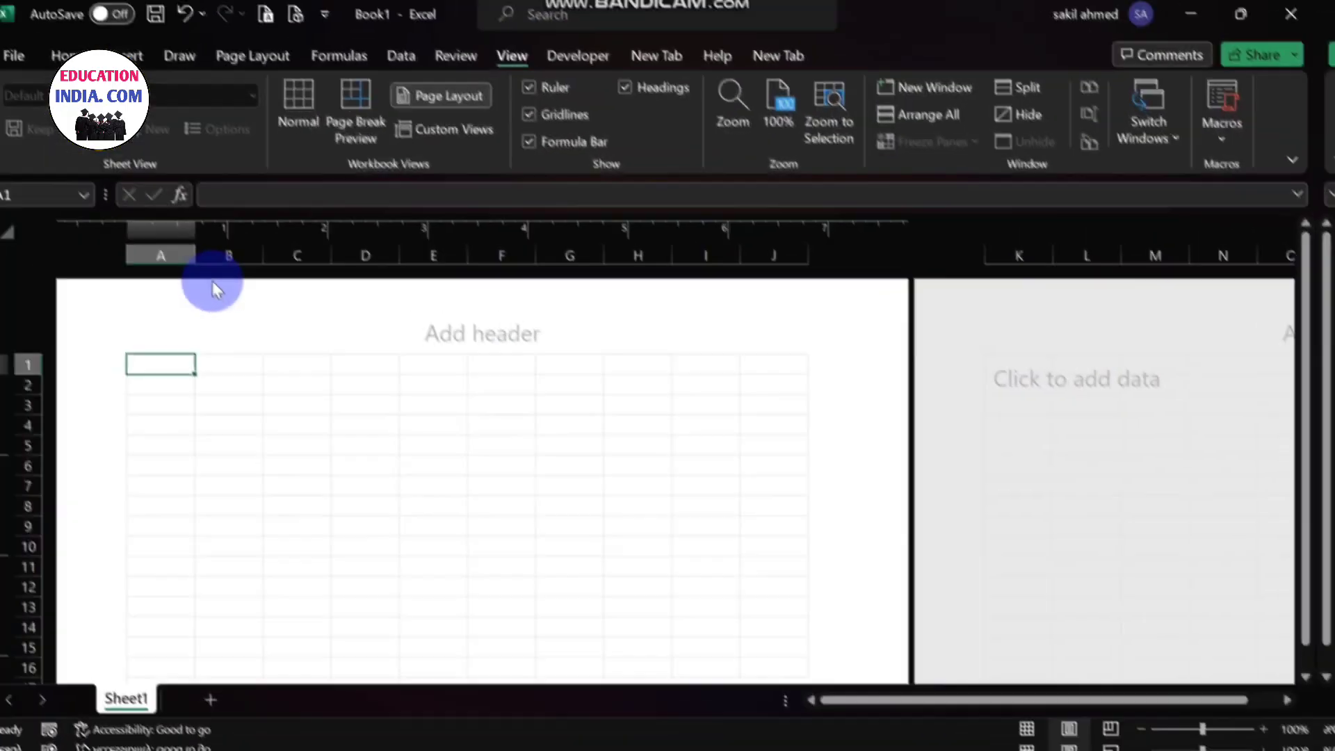
- Narrow column A slightly and widen columns B to E equally to about twice their default width
{"action": "left_click_drag", "start_coordinate": [209, 267], "coordinate": [205, 268]}
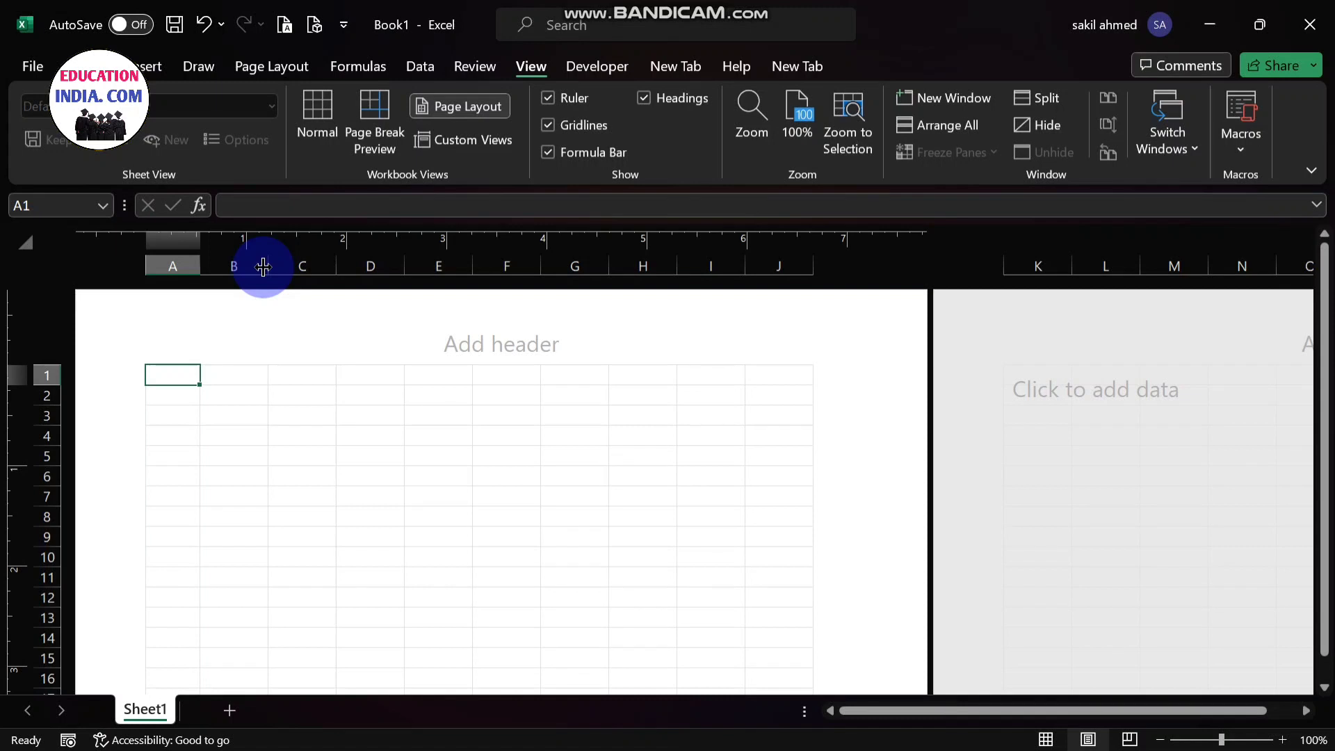
{"action": "left_click_drag", "start_coordinate": [263, 266], "coordinate": [741, 272]}
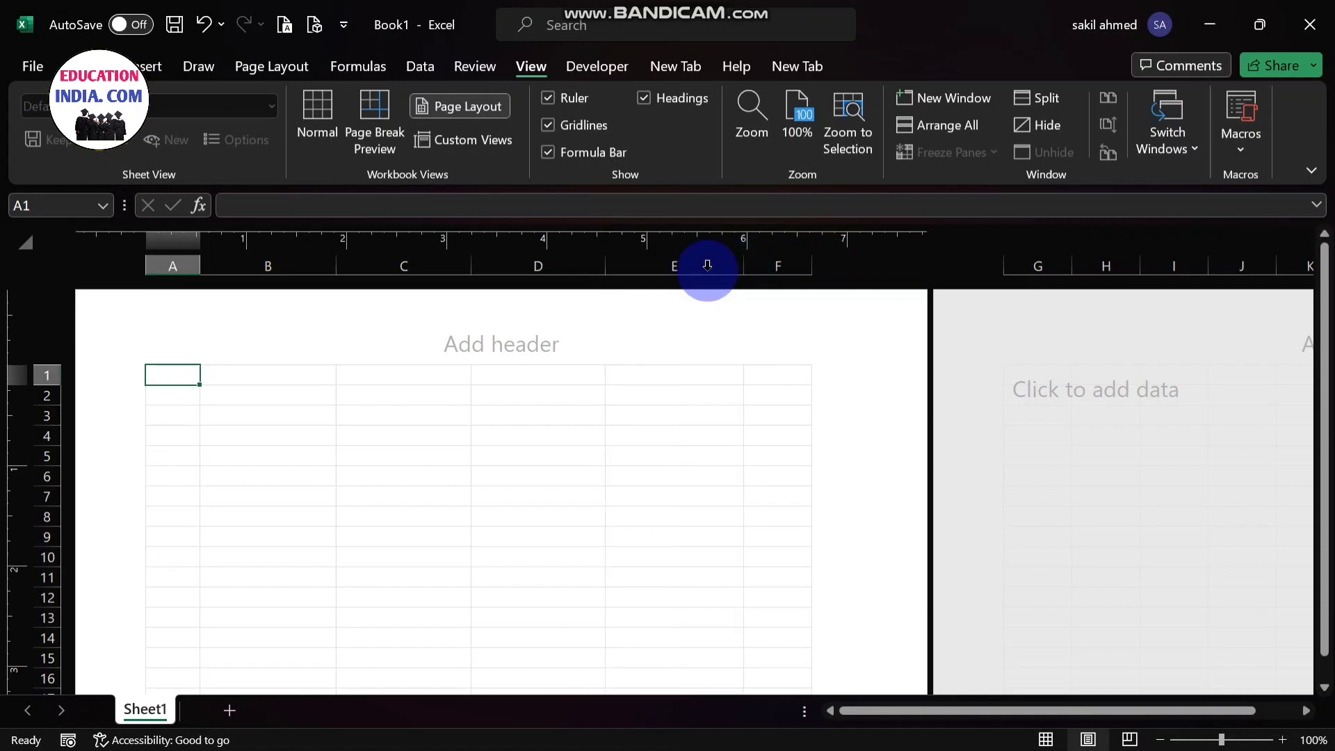
{"action": "left_click", "coordinate": [273, 376]}
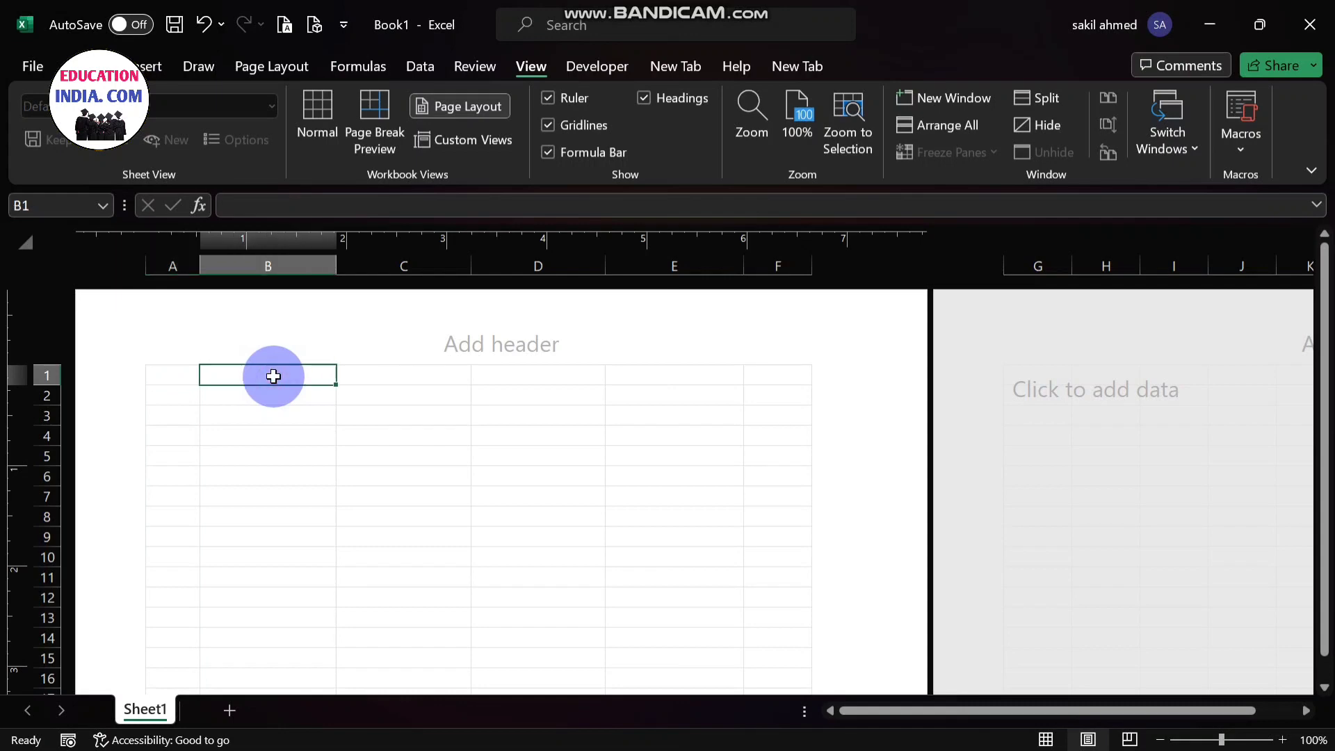
- Merge and center cells B2 to E2 for the company title
{"action": "left_click", "coordinate": [269, 393]}
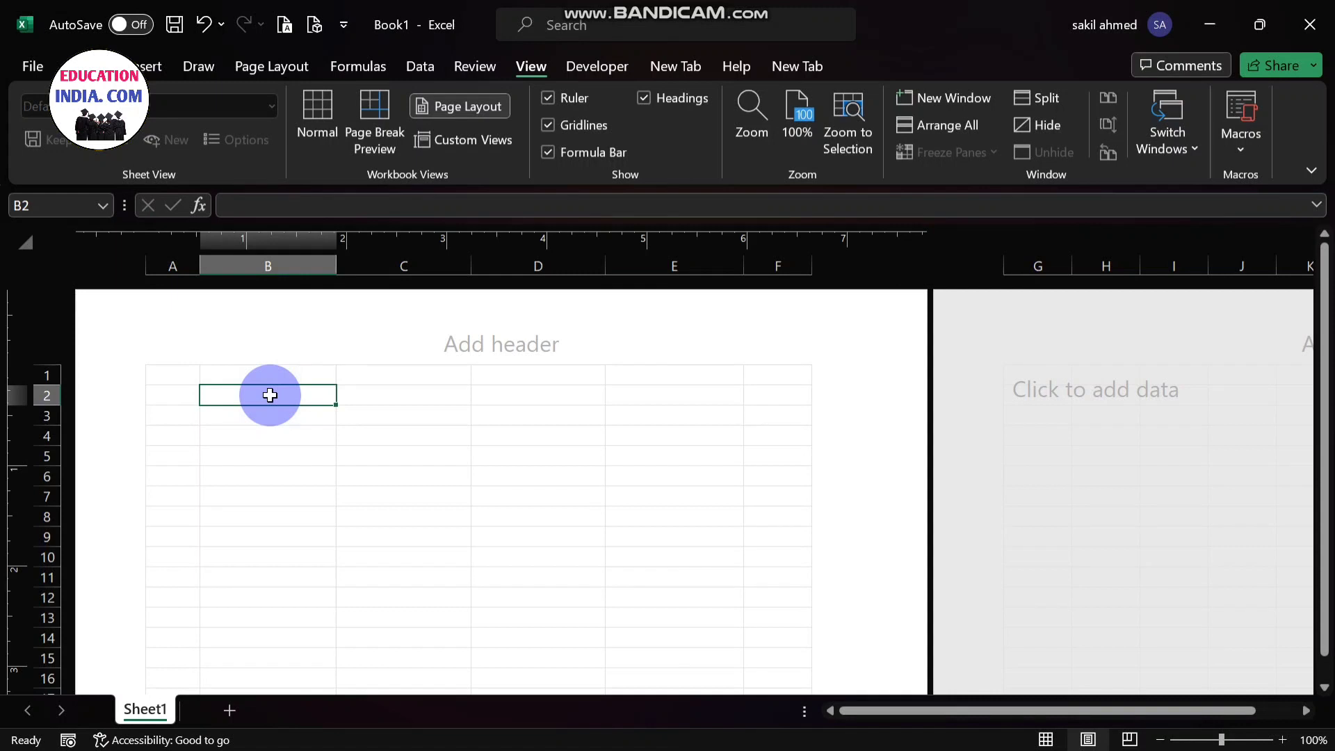
{"action": "left_click", "coordinate": [270, 395]}
{"action": "left_click_drag", "start_coordinate": [270, 395], "coordinate": [652, 394]}
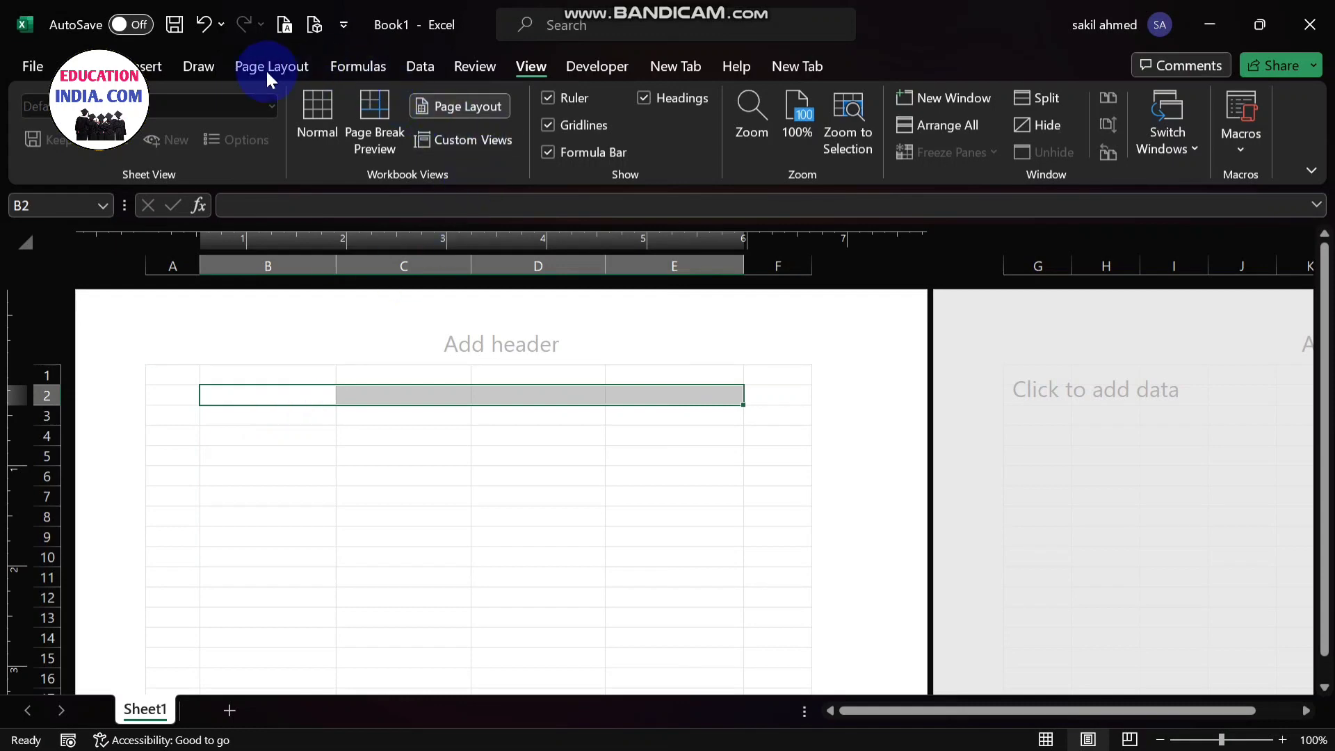
{"action": "left_click", "coordinate": [98, 66]}
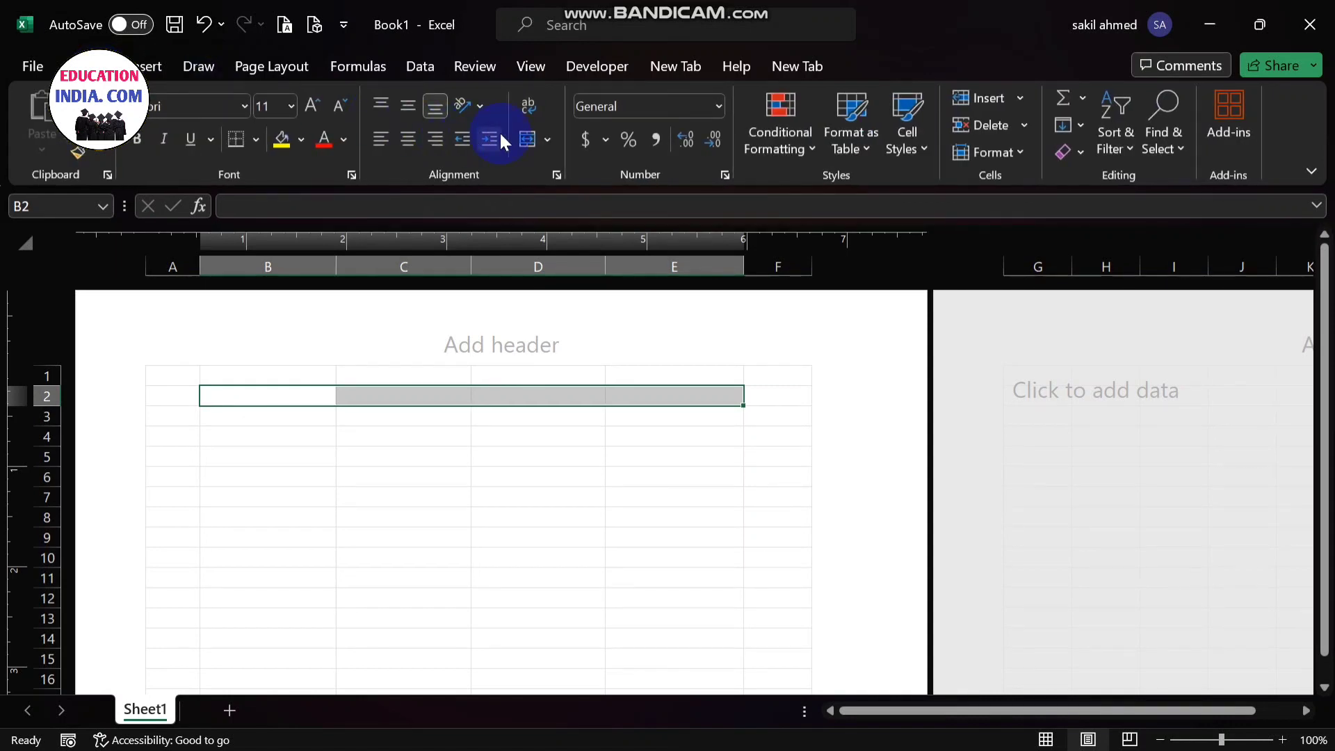
{"action": "left_click", "coordinate": [548, 139]}
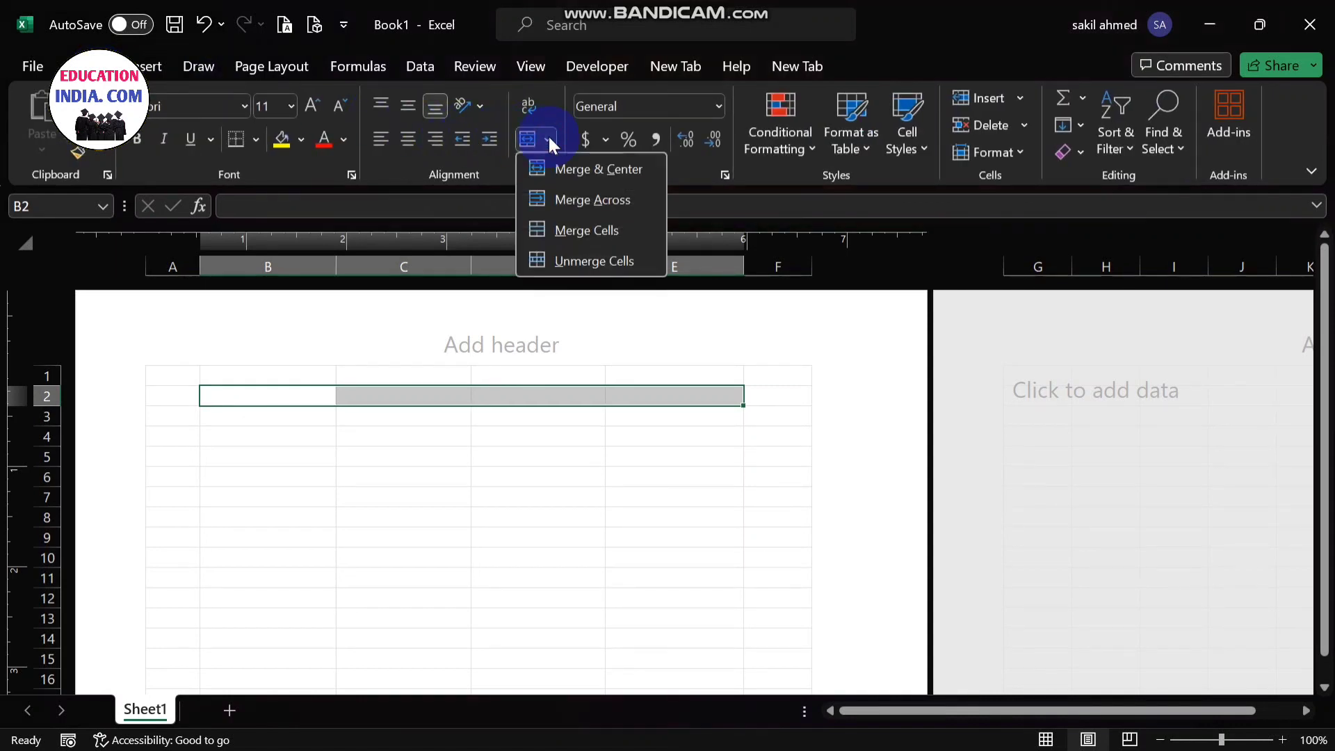
{"action": "left_click", "coordinate": [570, 169]}
- Enter the company name "PL tech pvt ltd" in the merged cell of row 2
{"action": "left_click", "coordinate": [463, 388]}
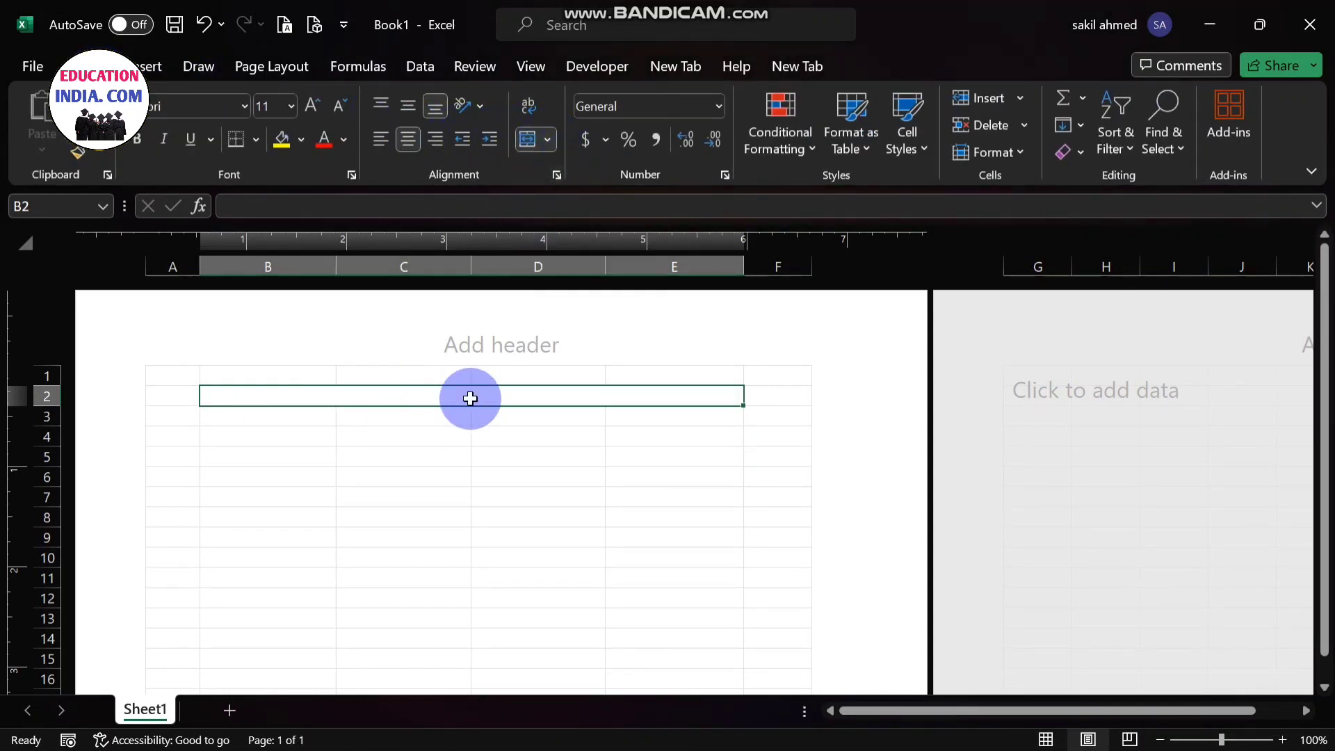
{"action": "double_click", "coordinate": [471, 398]}
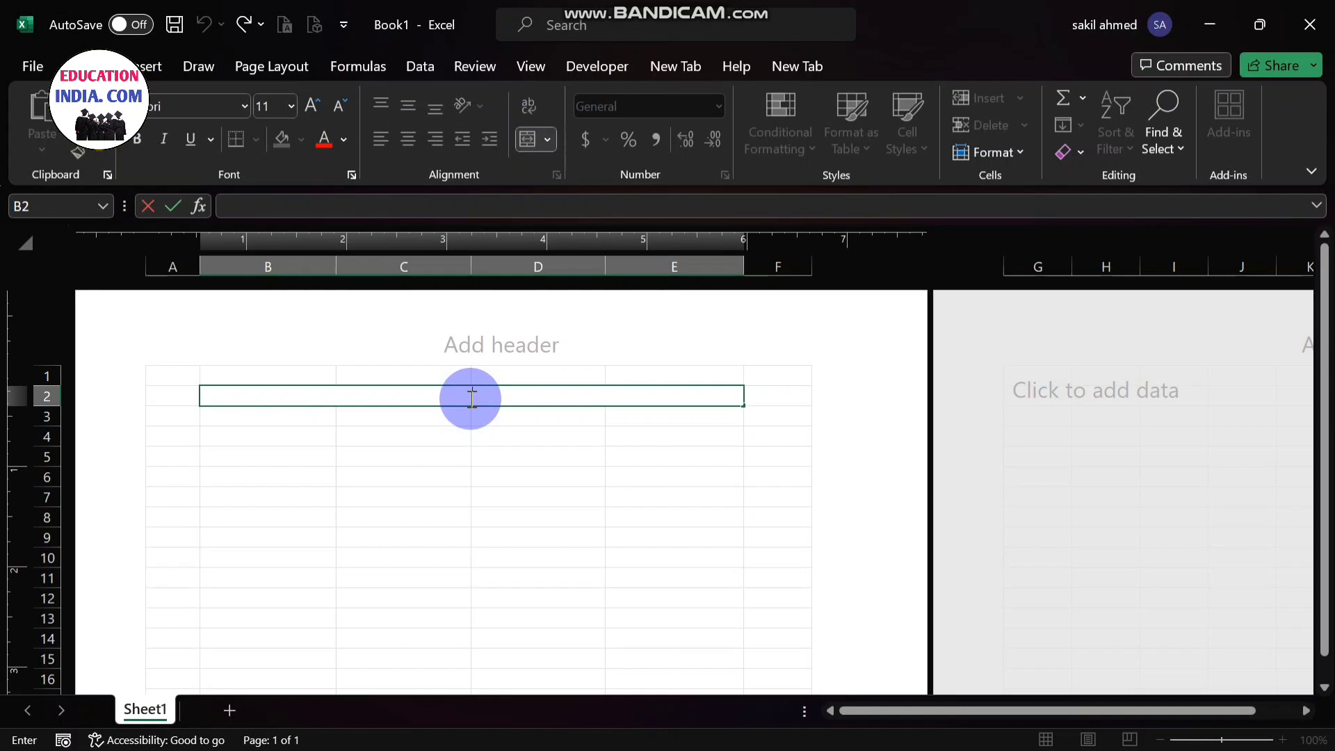
{"action": "type", "text": "PL tech p"}
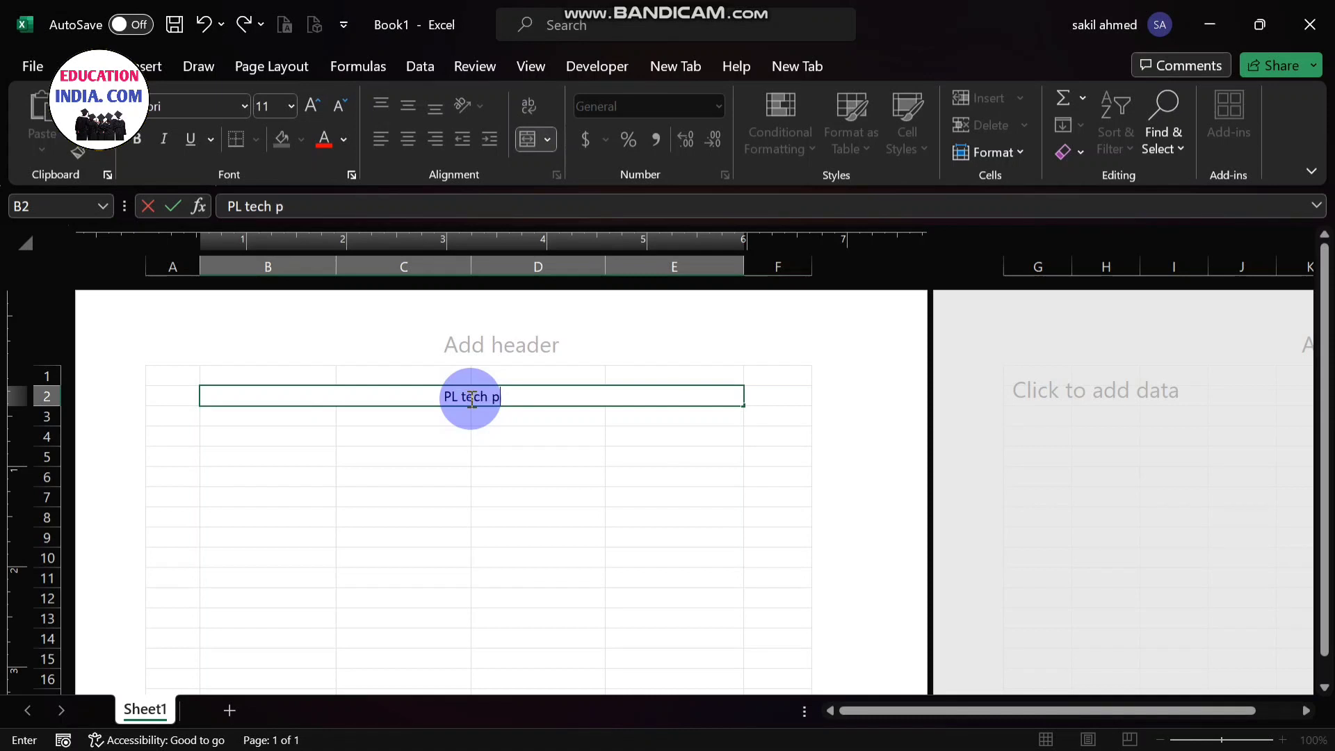
{"action": "type", "text": "vt ltd"}
- Format the company name in row 2 as bold, size 20, with the standard red font color
{"action": "left_click_drag", "start_coordinate": [514, 403], "coordinate": [415, 394]}
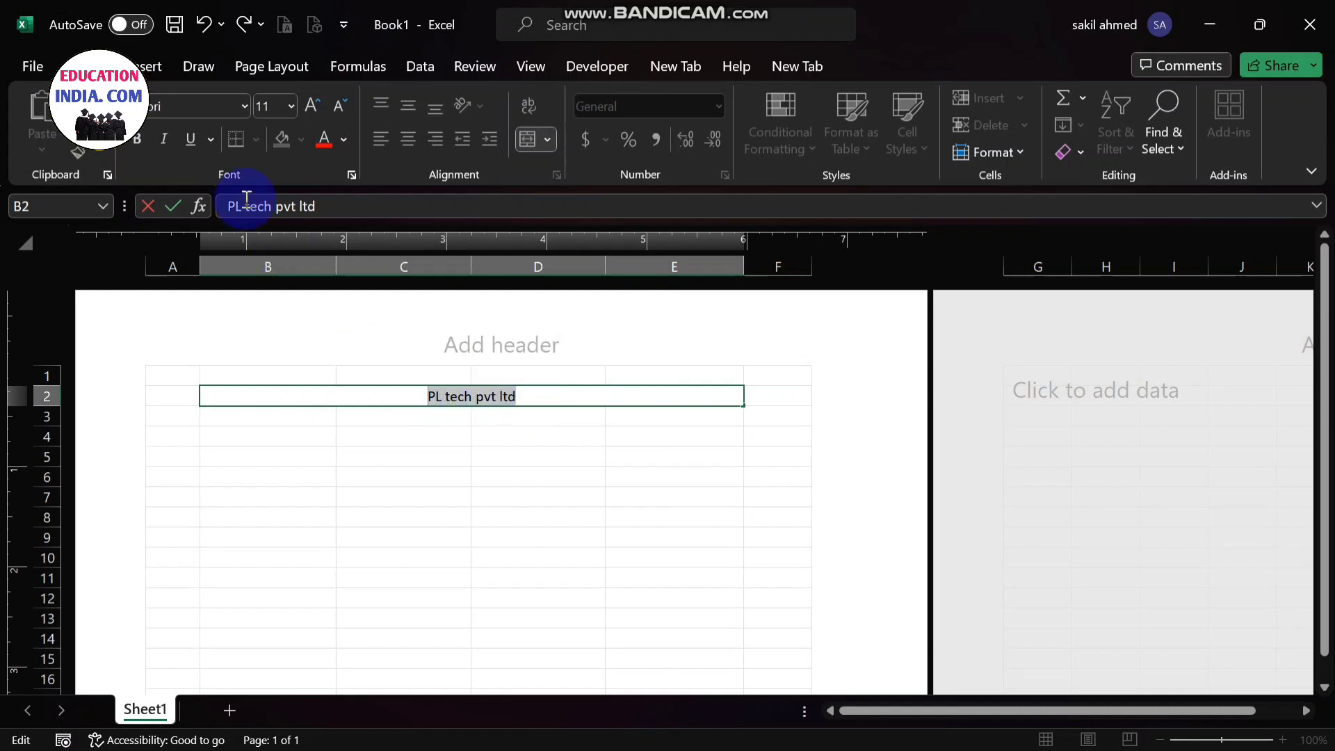
{"action": "left_click", "coordinate": [138, 141]}
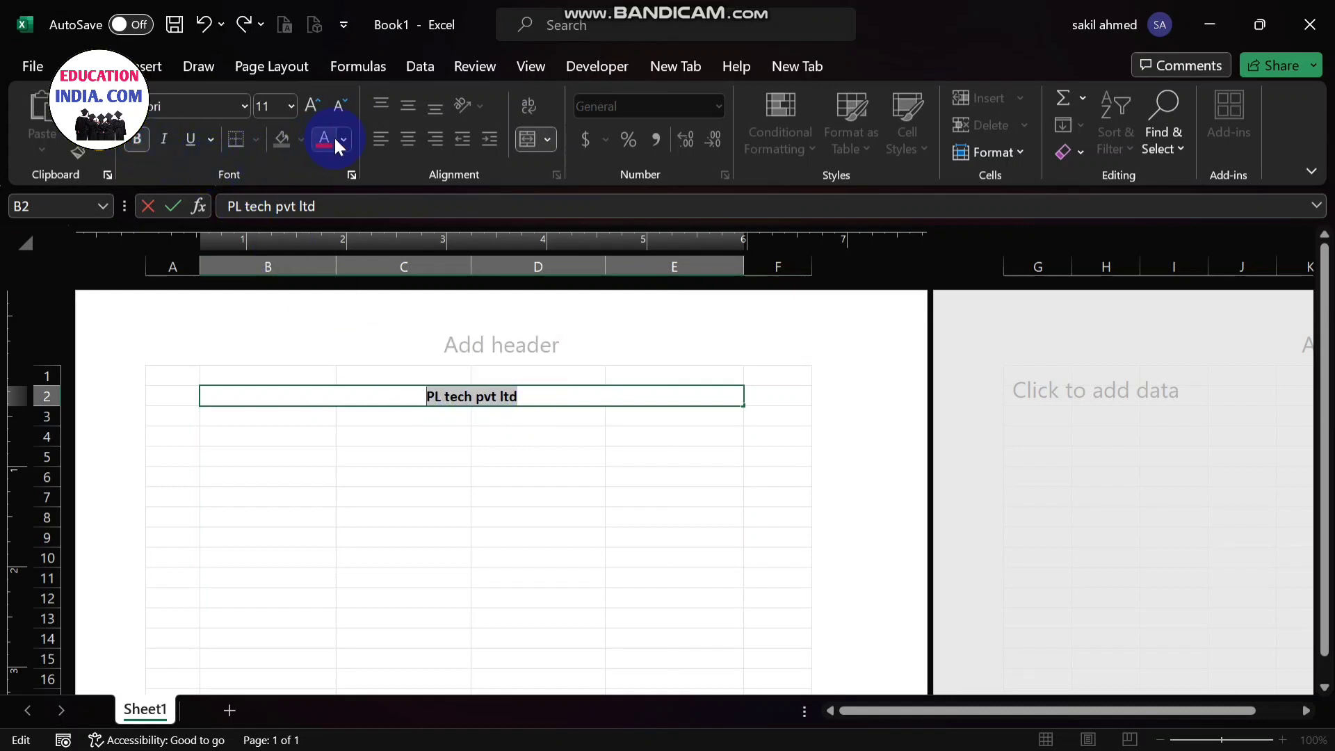
{"action": "left_click", "coordinate": [275, 107]}
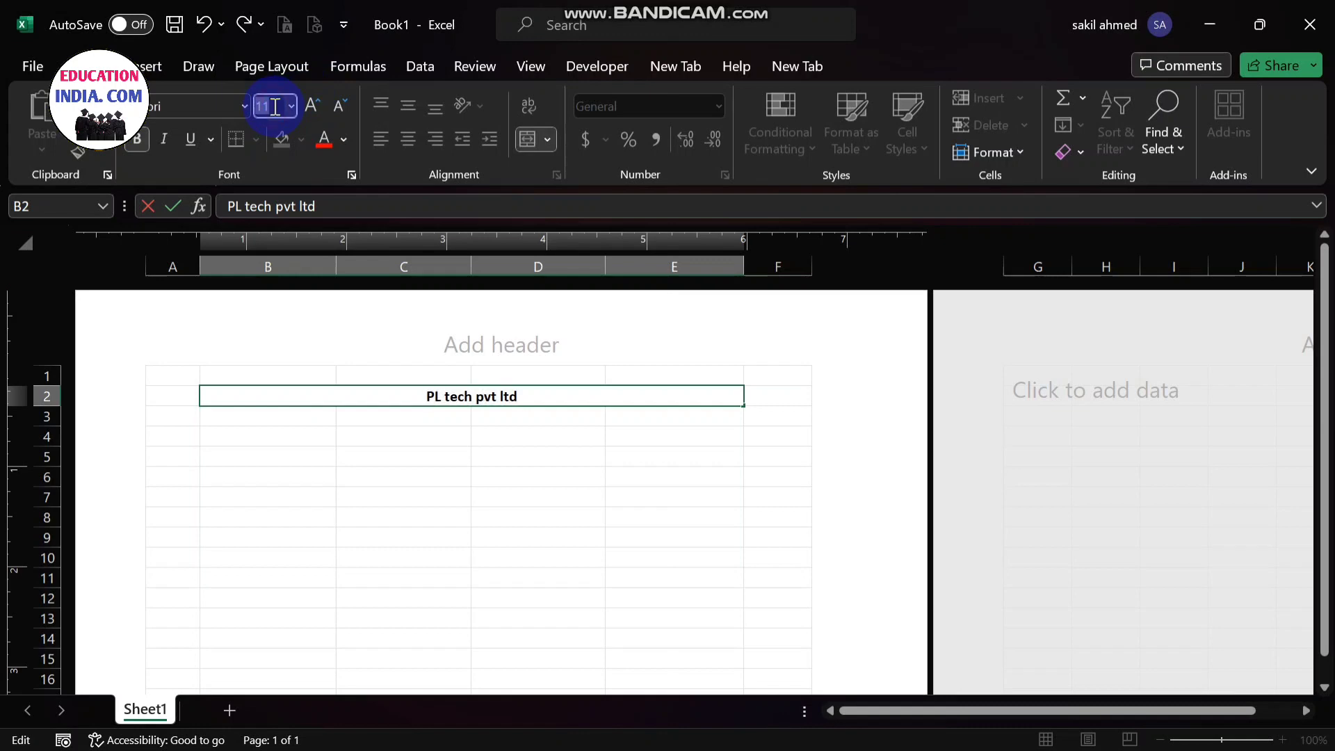
{"action": "key", "text": "BackSpace"}
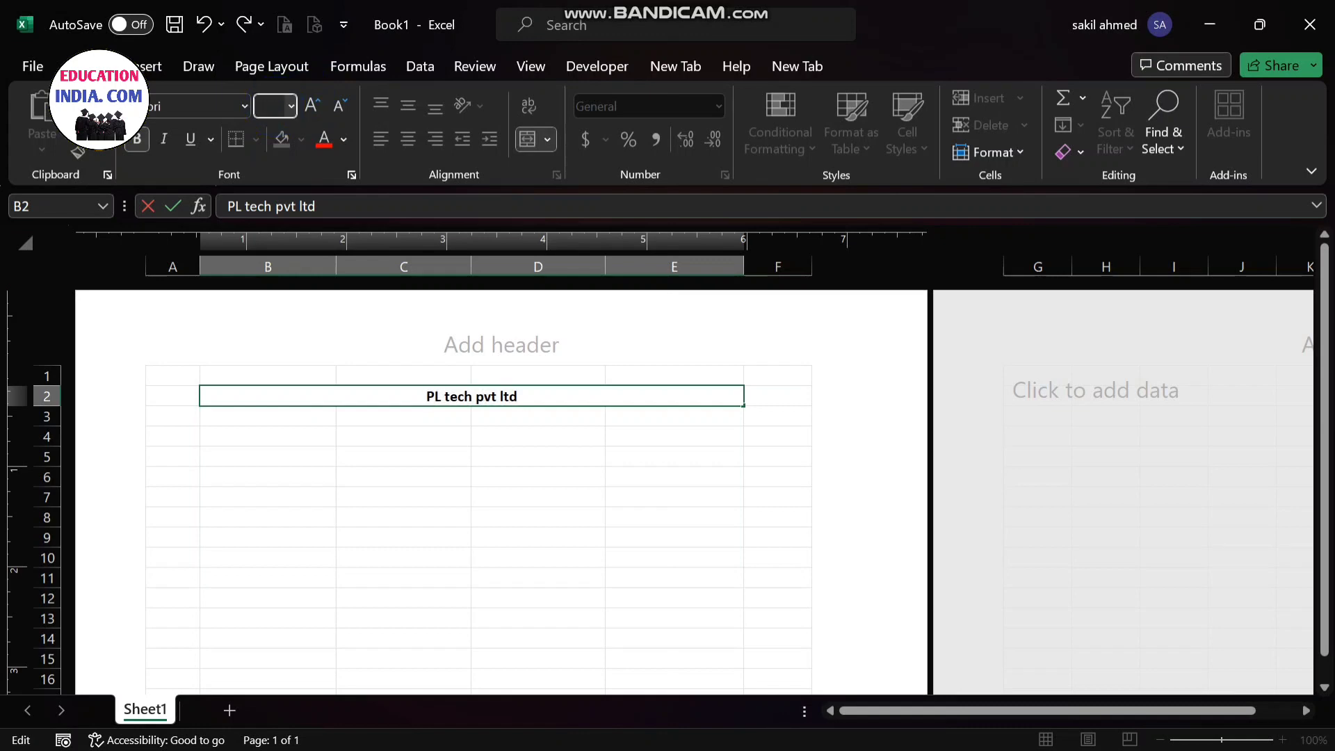
{"action": "type", "text": "20"}
{"action": "key", "text": "Return"}
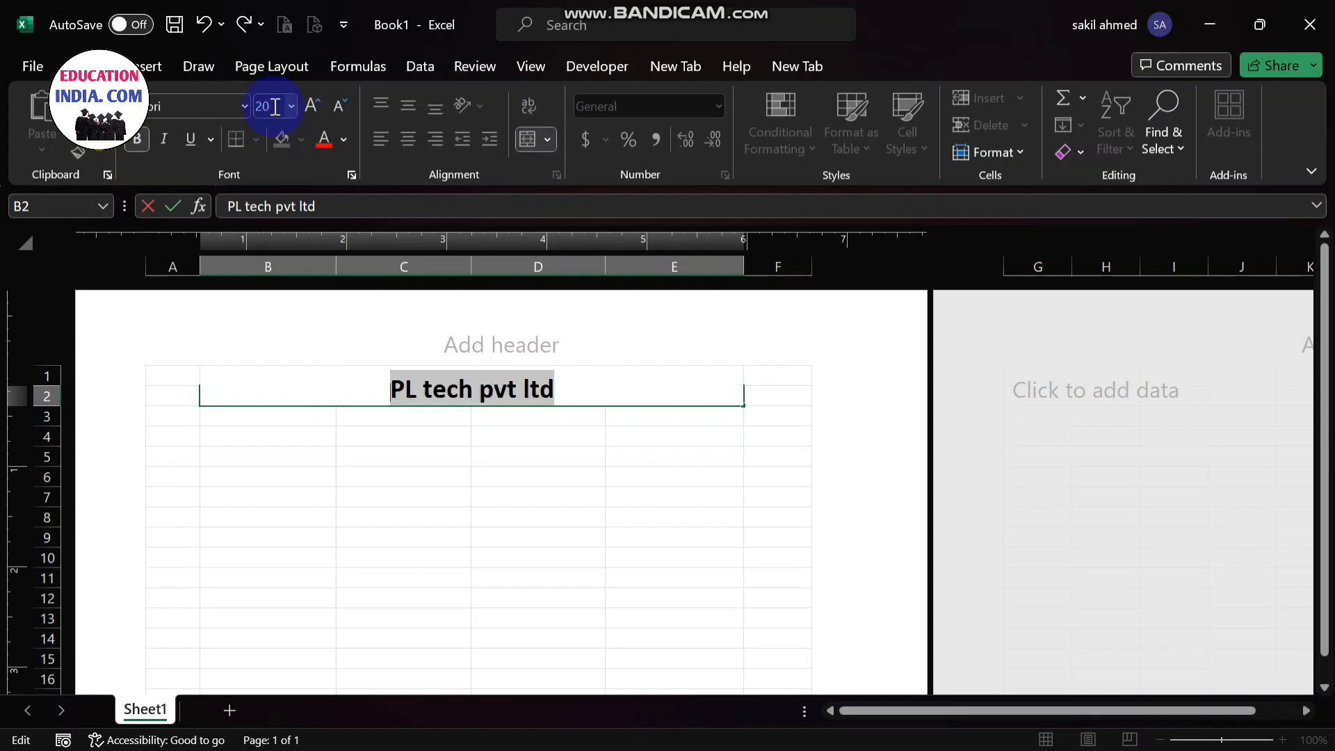
{"action": "left_click", "coordinate": [343, 139]}
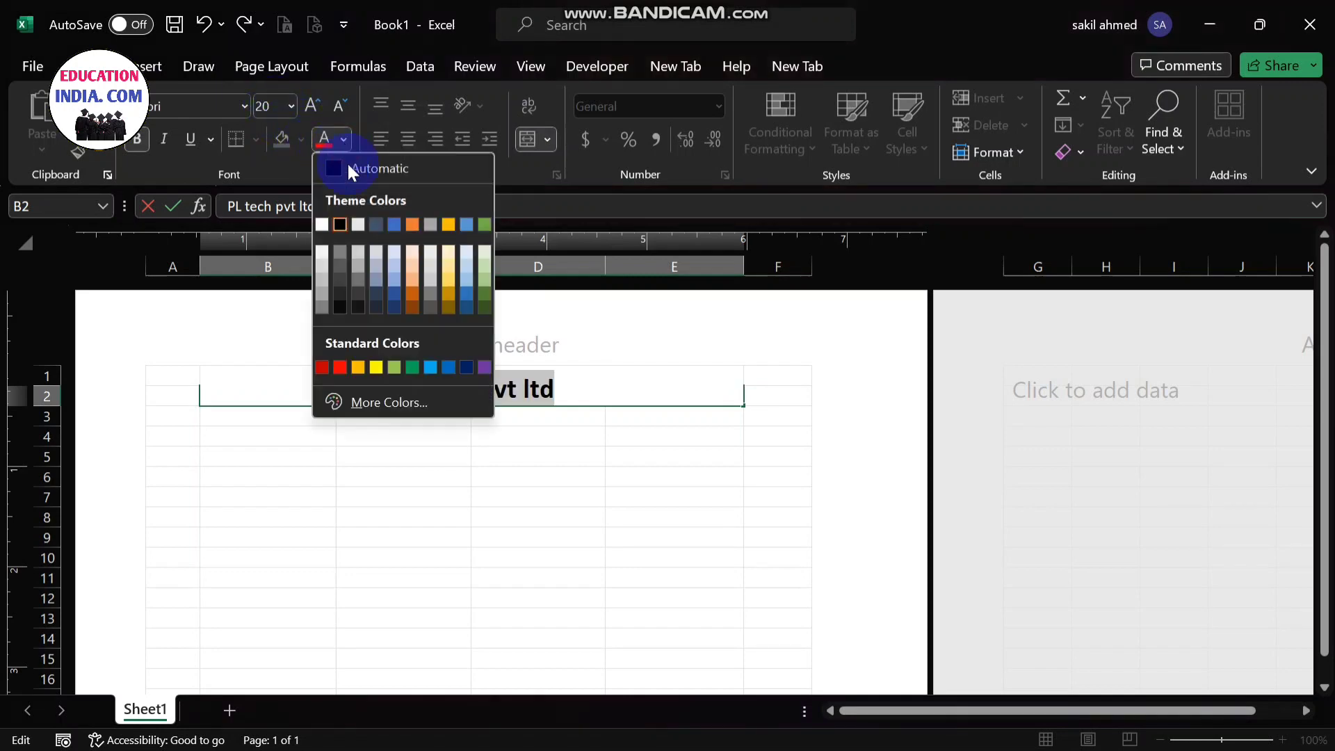
{"action": "left_click", "coordinate": [341, 368]}
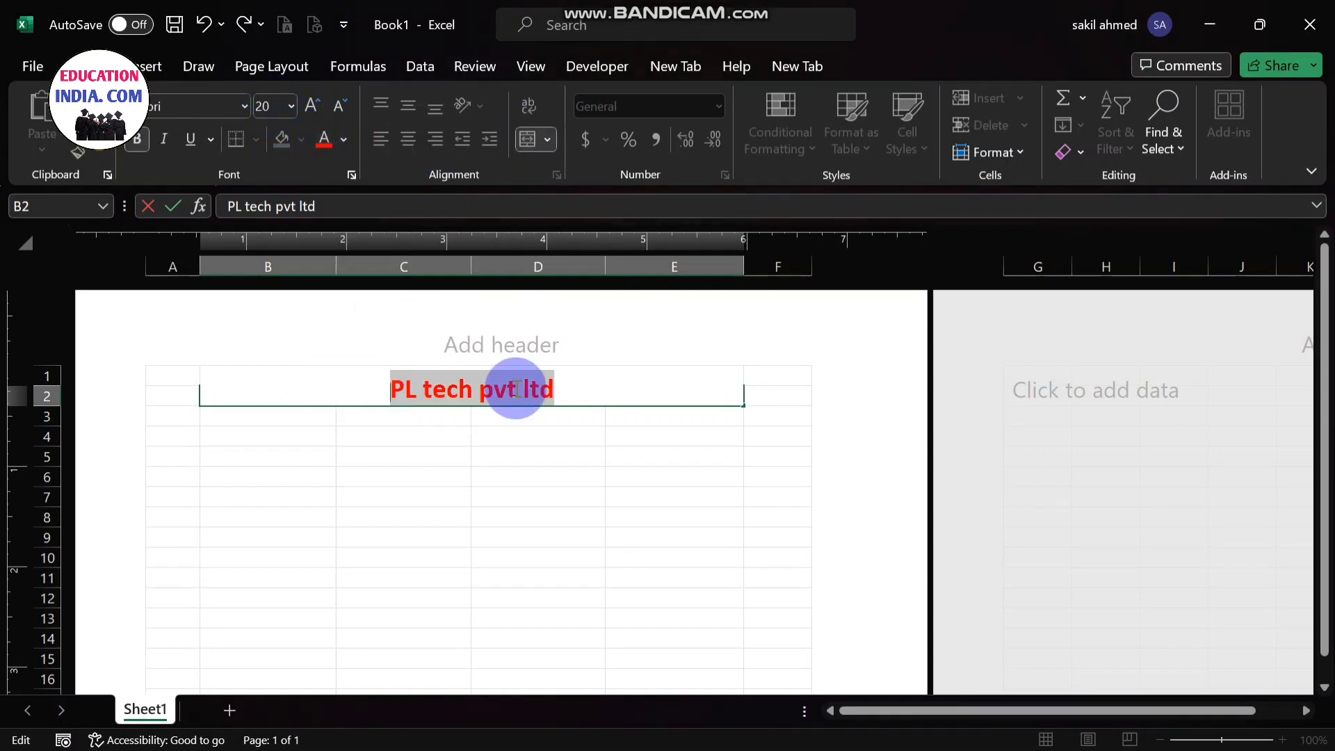
{"action": "left_click", "coordinate": [613, 388]}
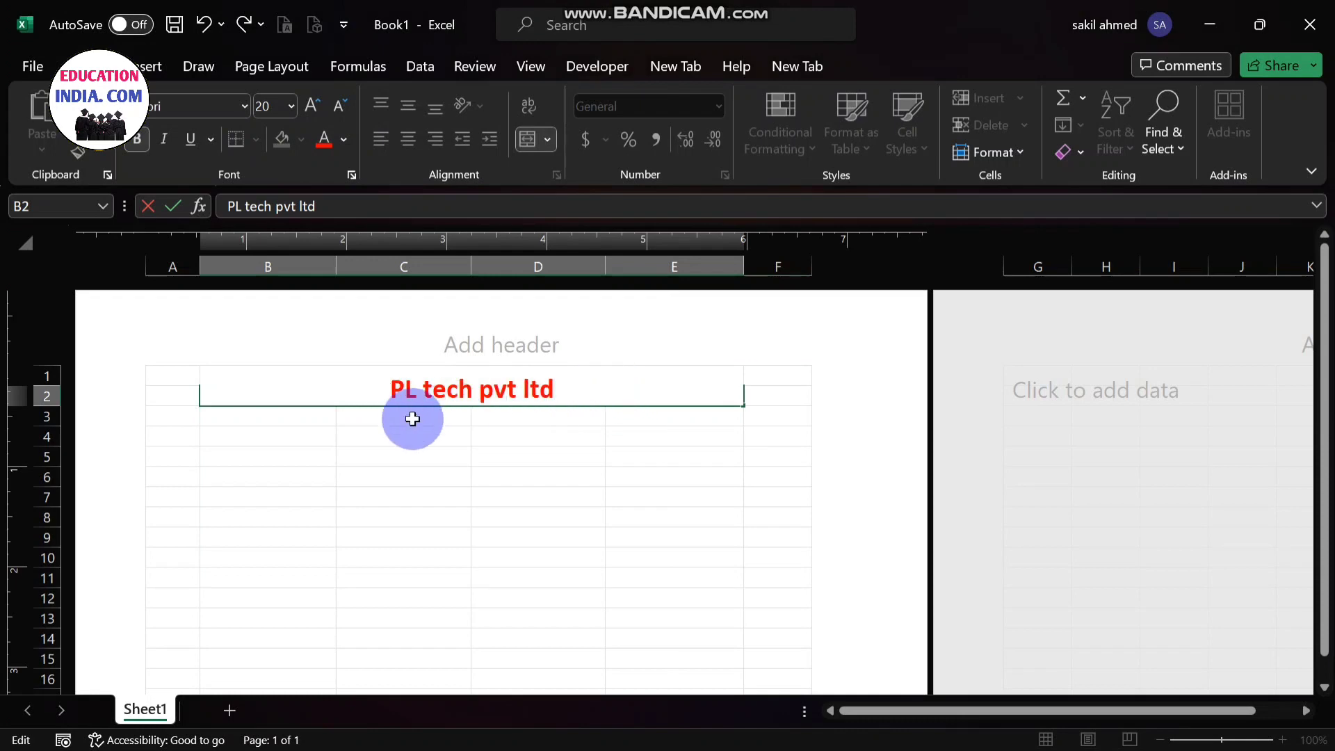
{"action": "left_click", "coordinate": [262, 419]}
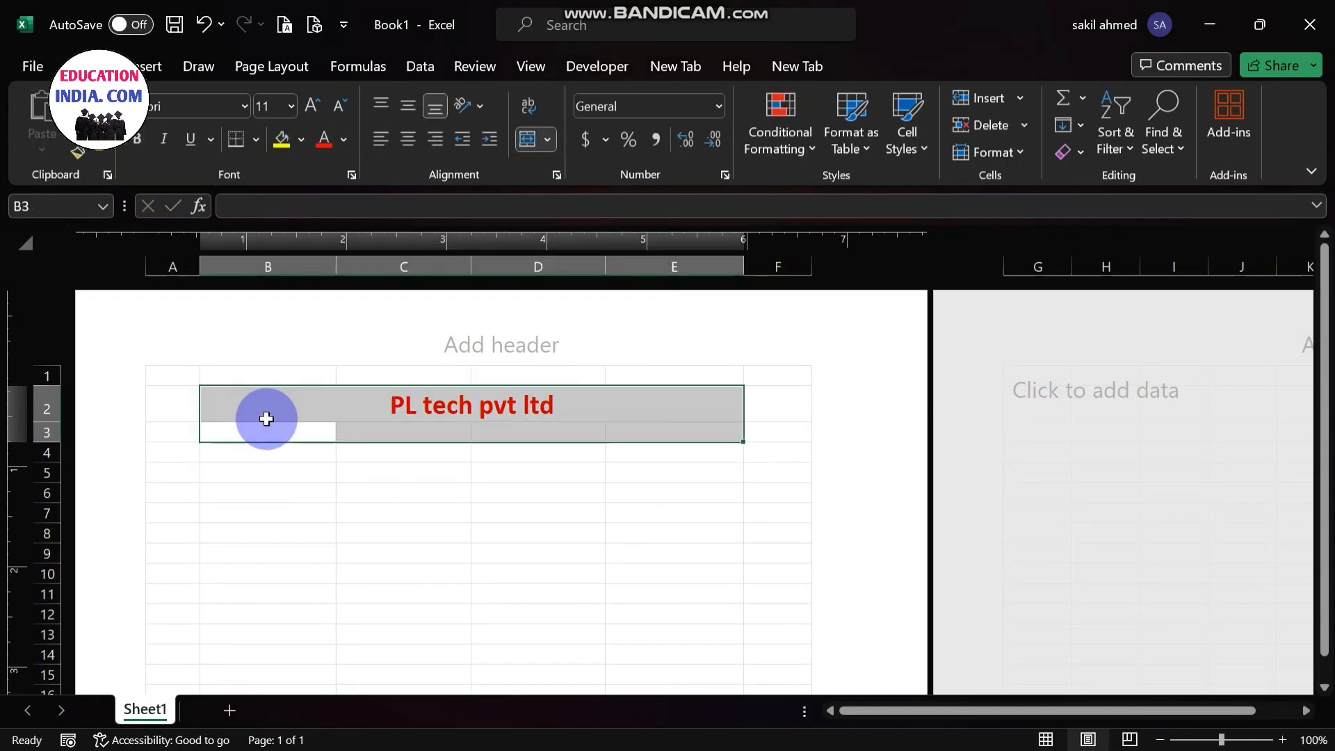
- Merge and center cells B3 to E3 below the company name
{"action": "left_click", "coordinate": [310, 430]}
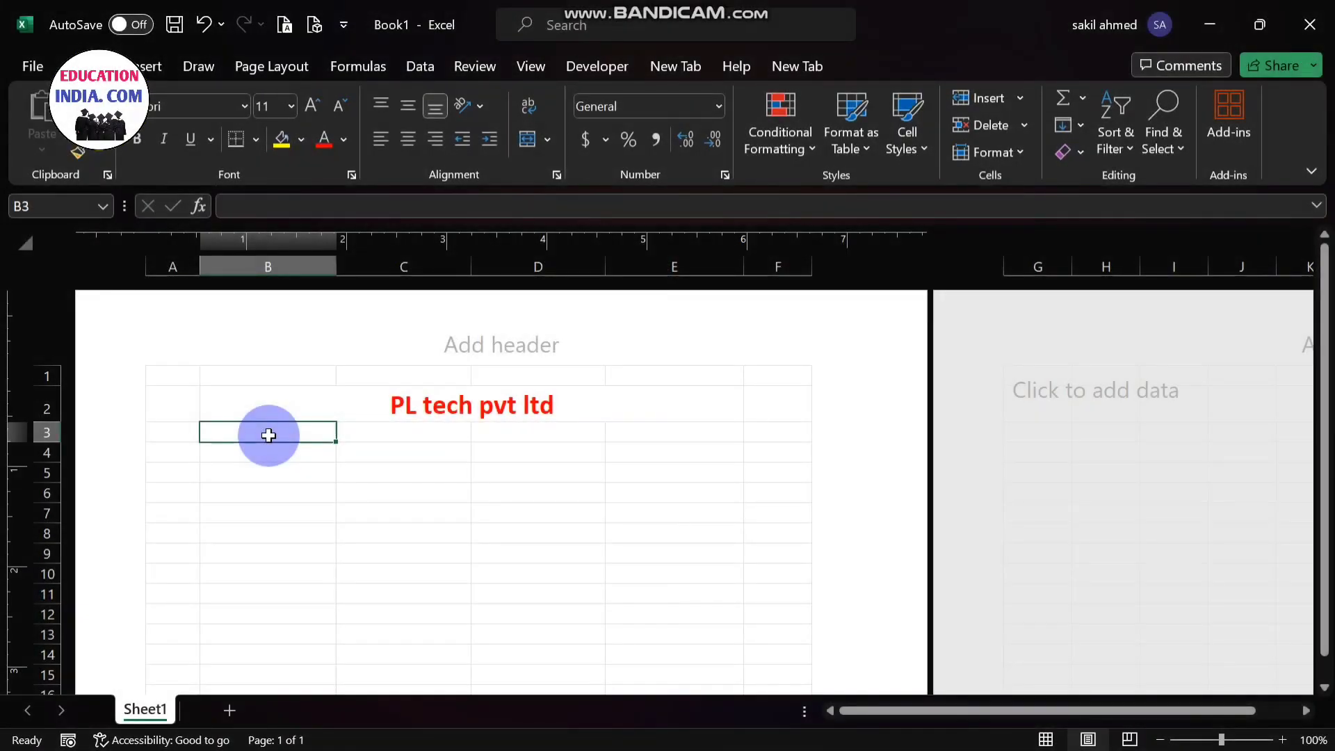
{"action": "left_click_drag", "start_coordinate": [268, 435], "coordinate": [630, 432]}
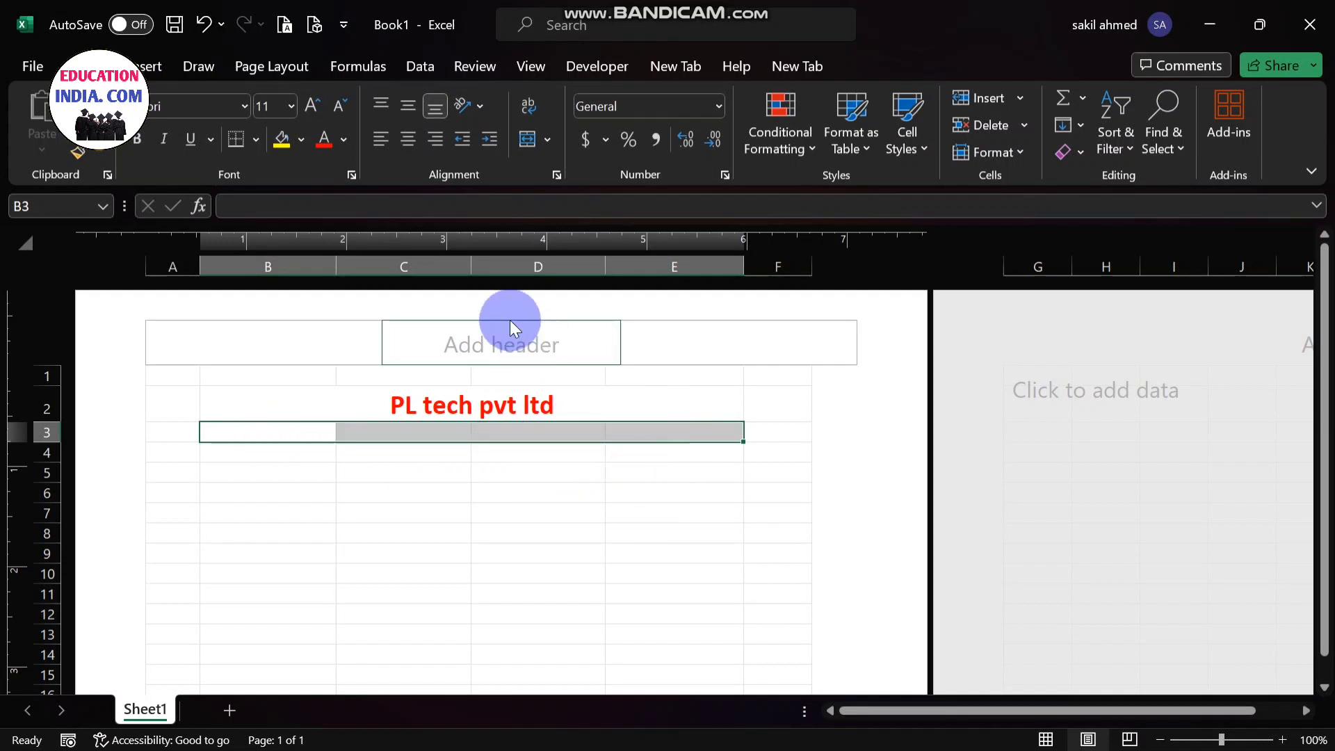
{"action": "left_click", "coordinate": [547, 140]}
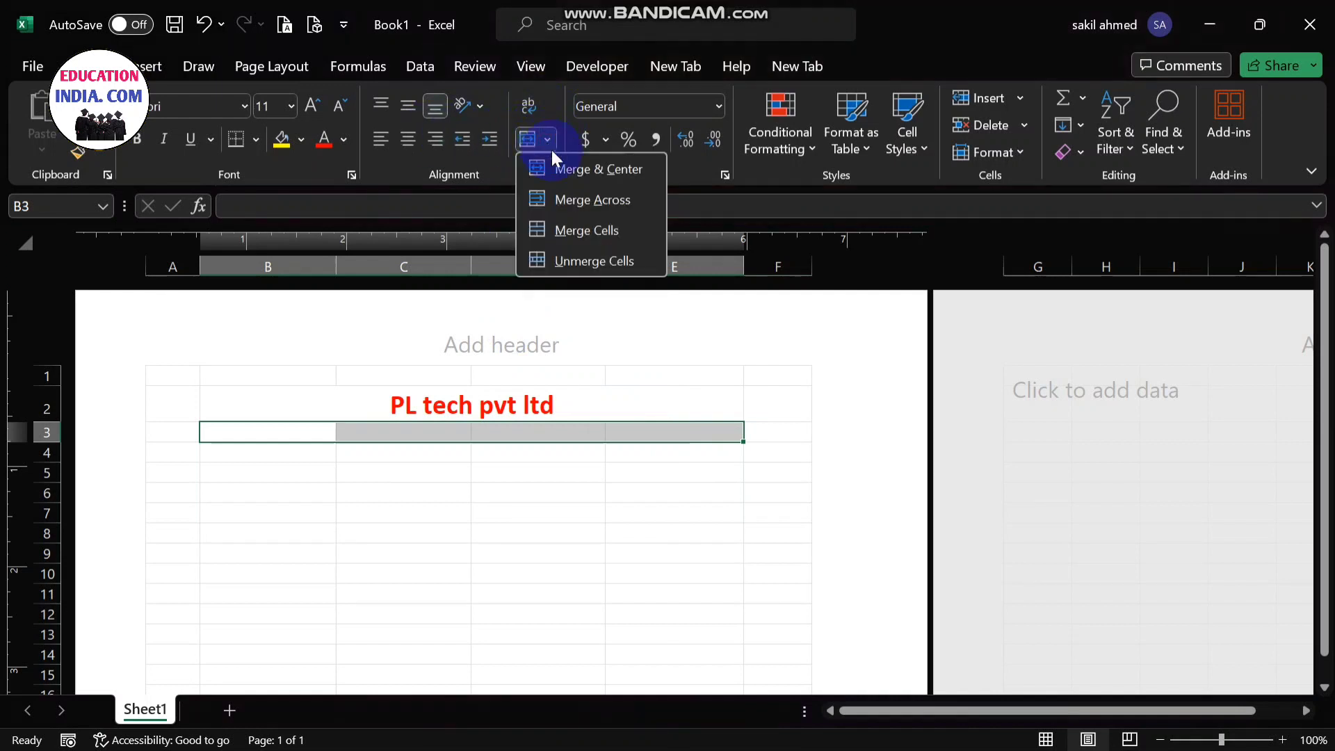
{"action": "left_click", "coordinate": [557, 166]}
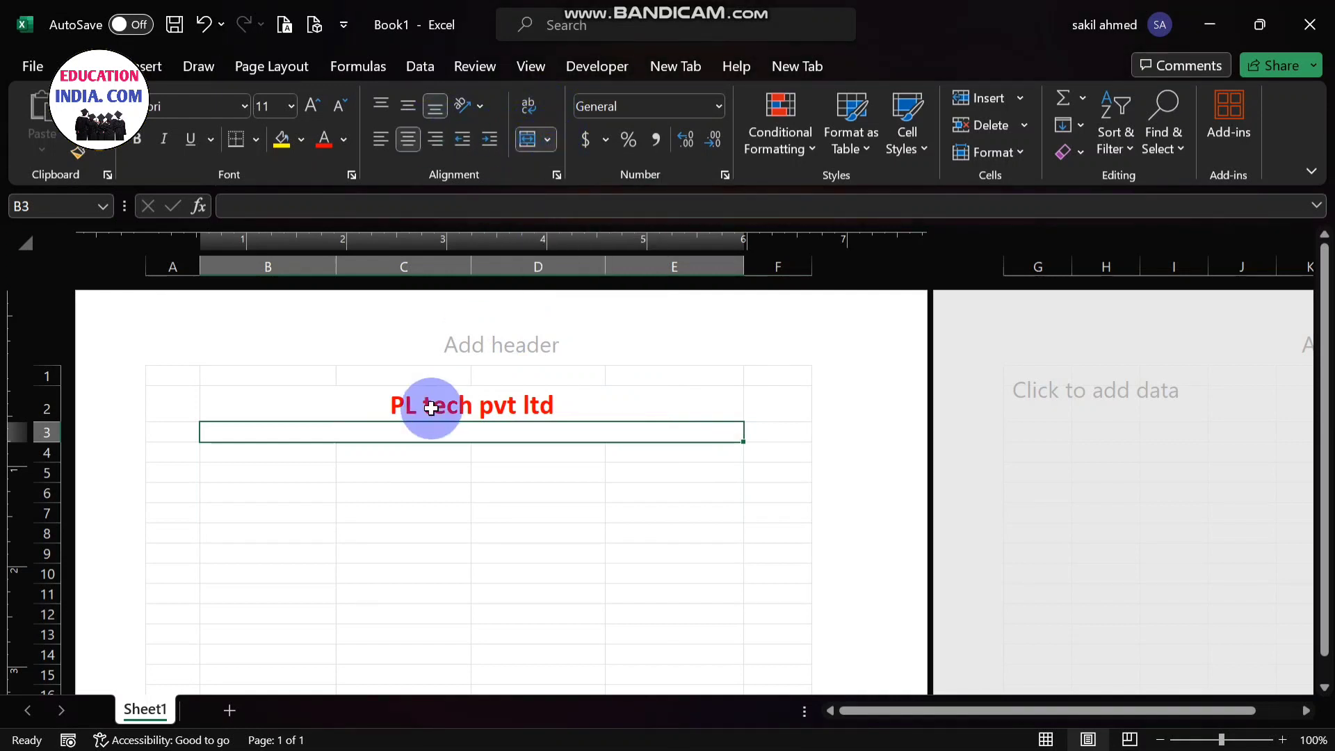
- Enter the company's postal address in the merged cell of row 3
{"action": "double_click", "coordinate": [446, 433]}
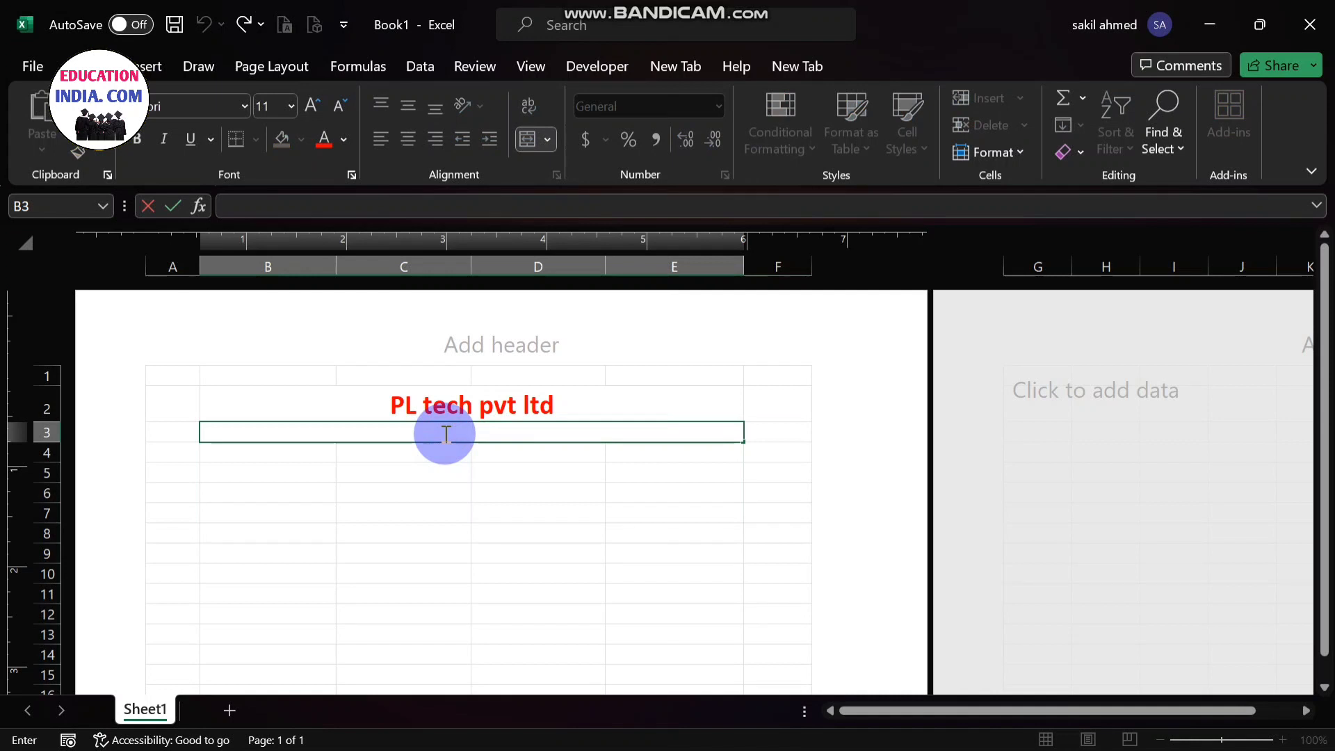
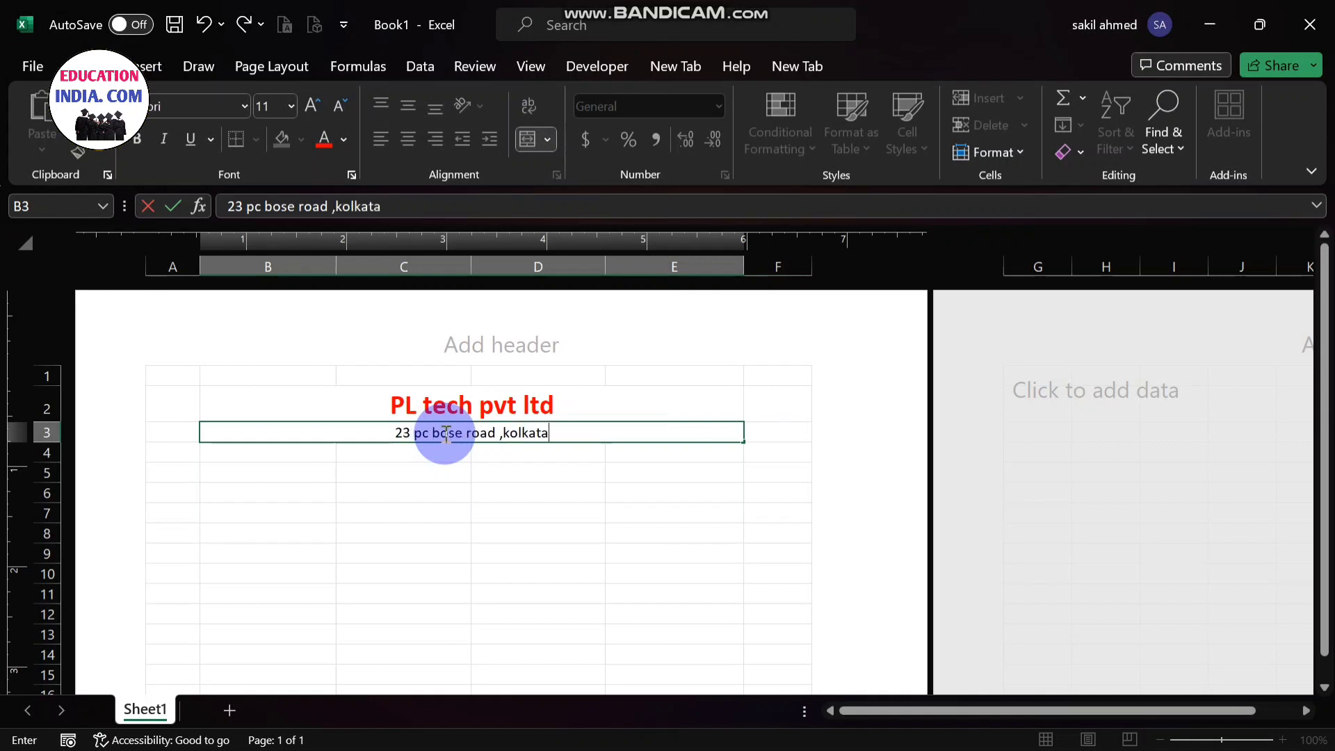
{"action": "left_click", "coordinate": [276, 455]}
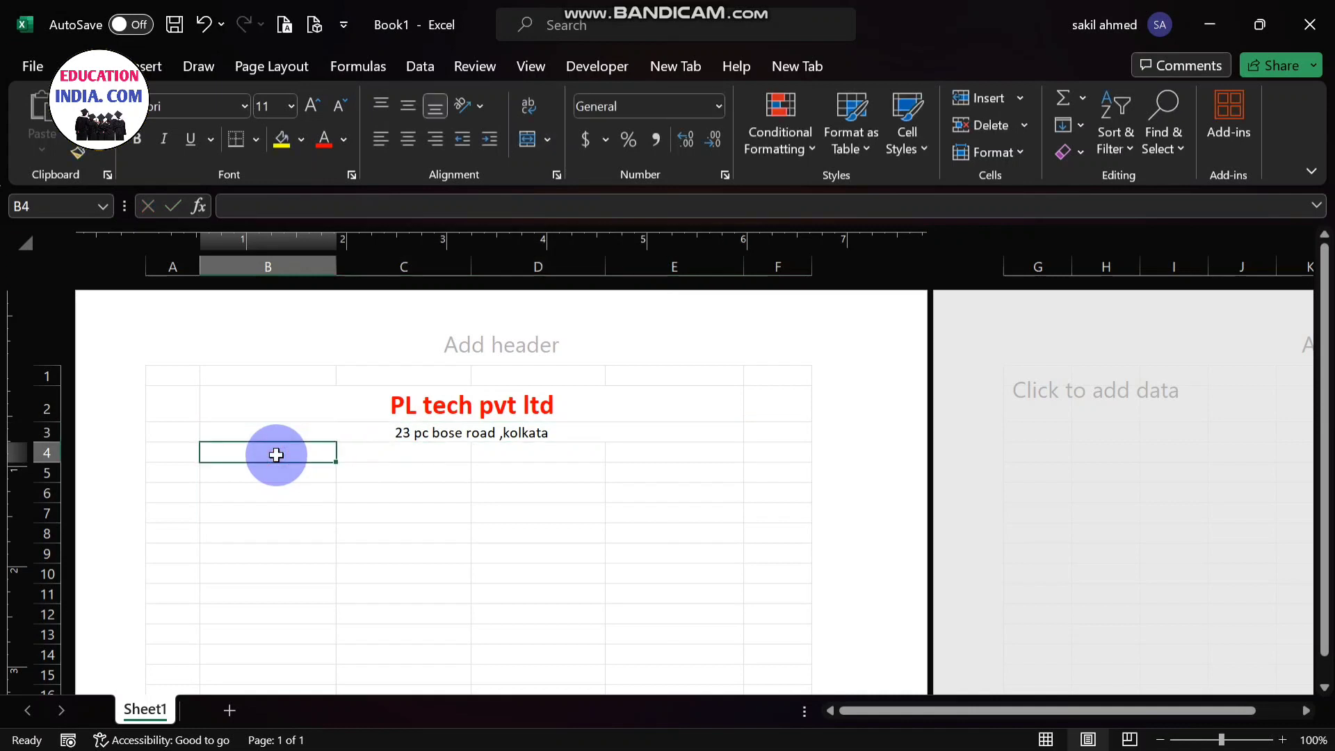
- Merge and center cells B4 to E4 and enter "salary slip" in the merged cell
{"action": "left_click_drag", "start_coordinate": [276, 455], "coordinate": [646, 452]}
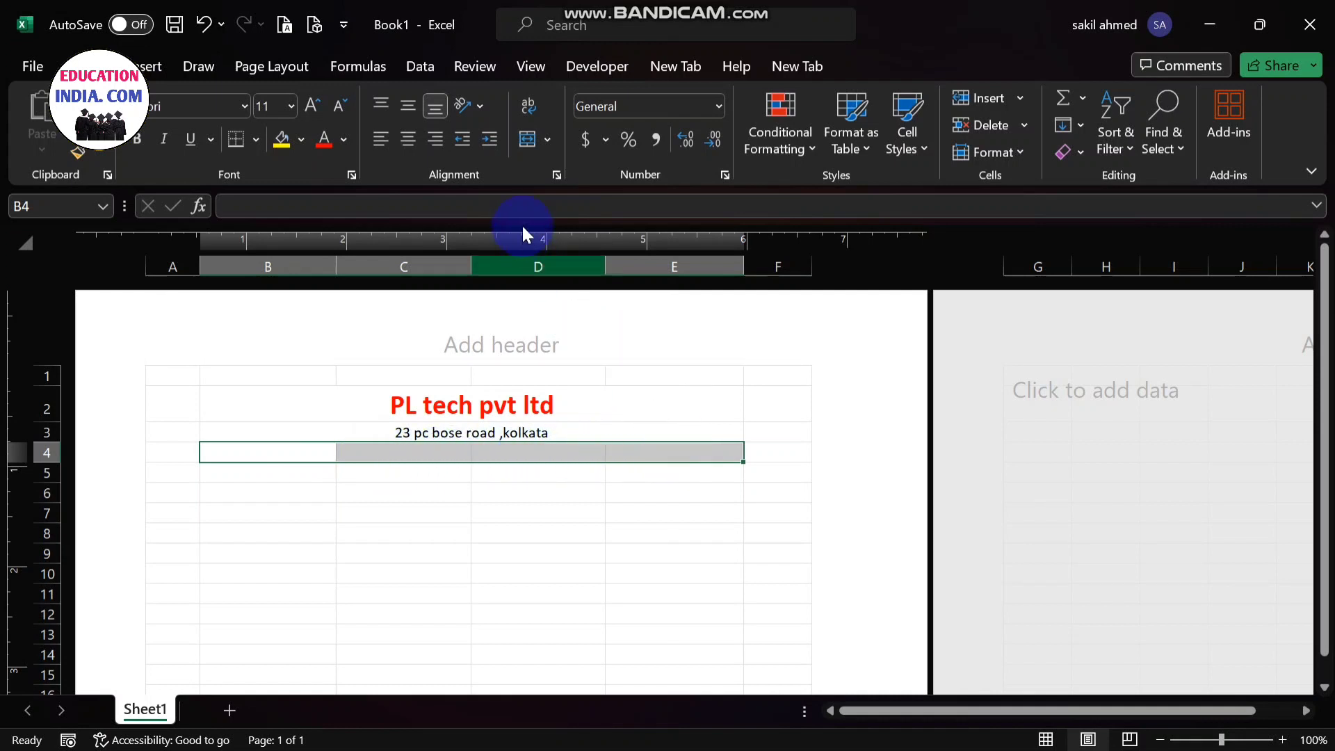
{"action": "left_click", "coordinate": [549, 138]}
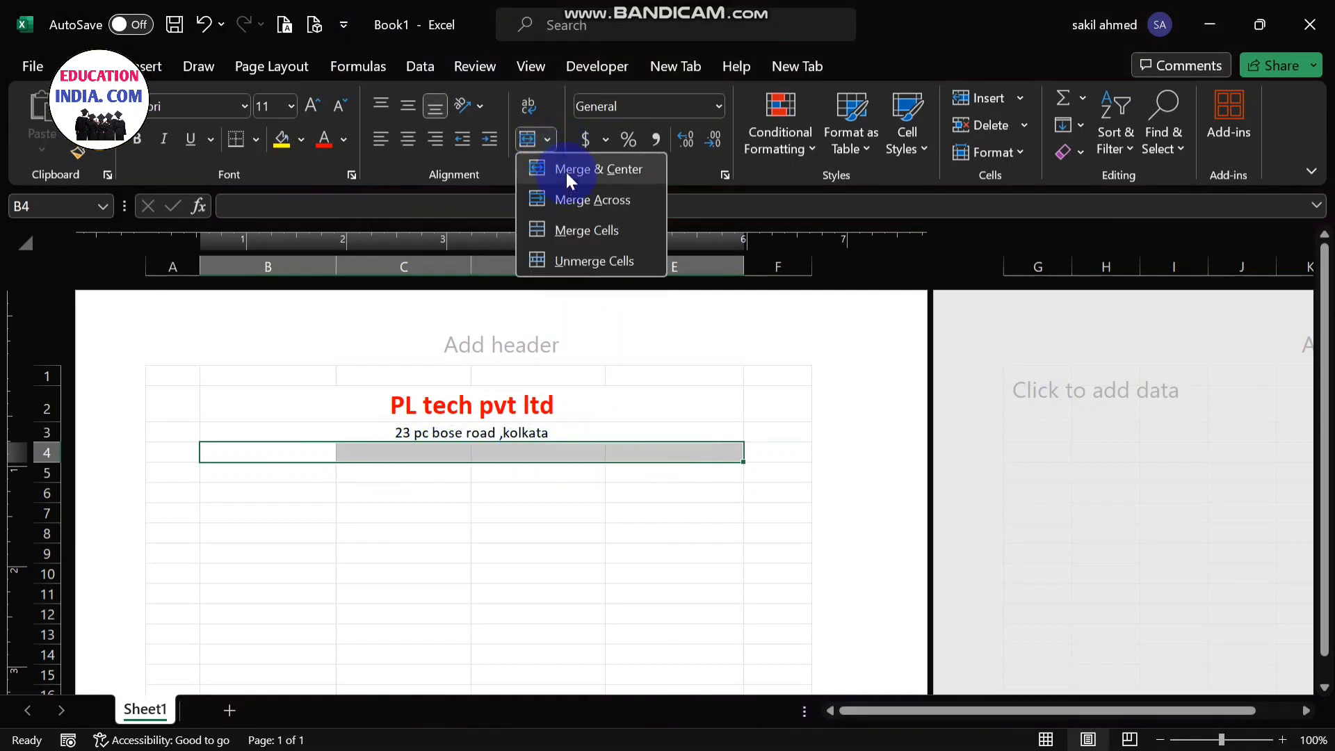
{"action": "left_click", "coordinate": [565, 173]}
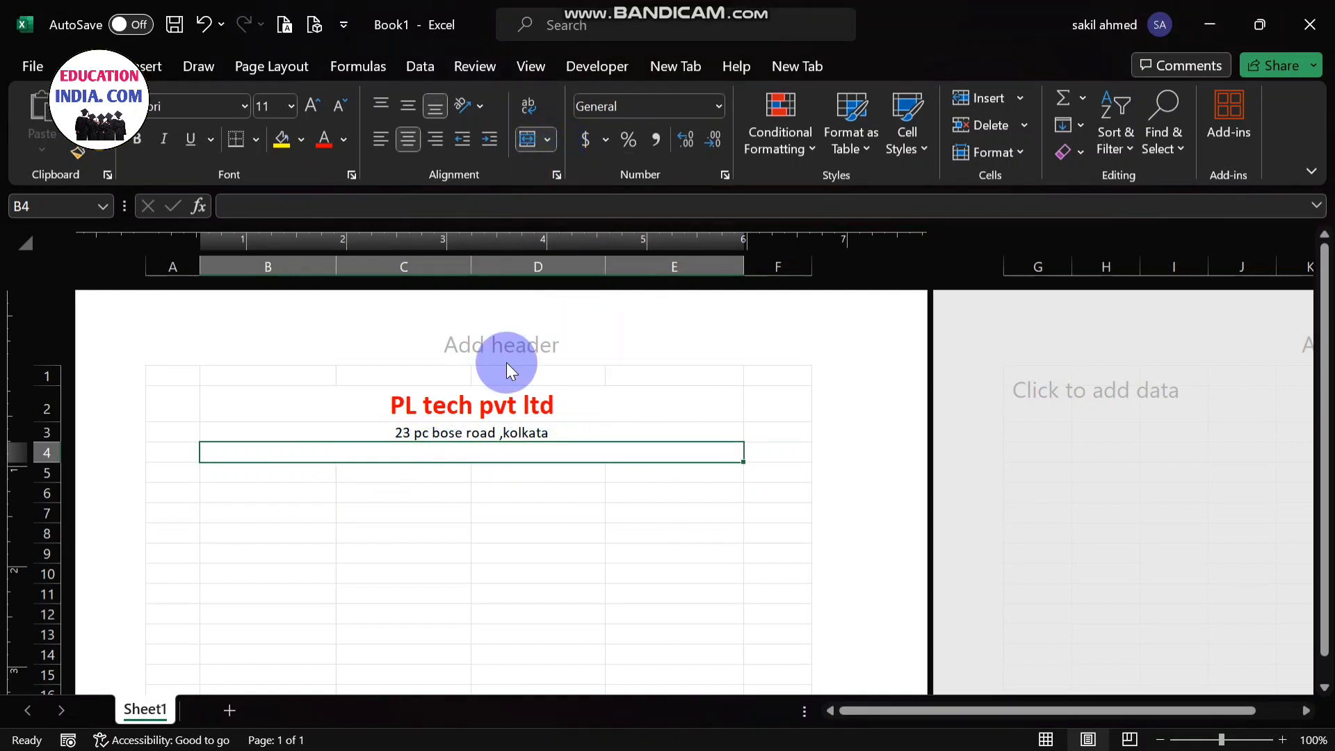
{"action": "double_click", "coordinate": [484, 450]}
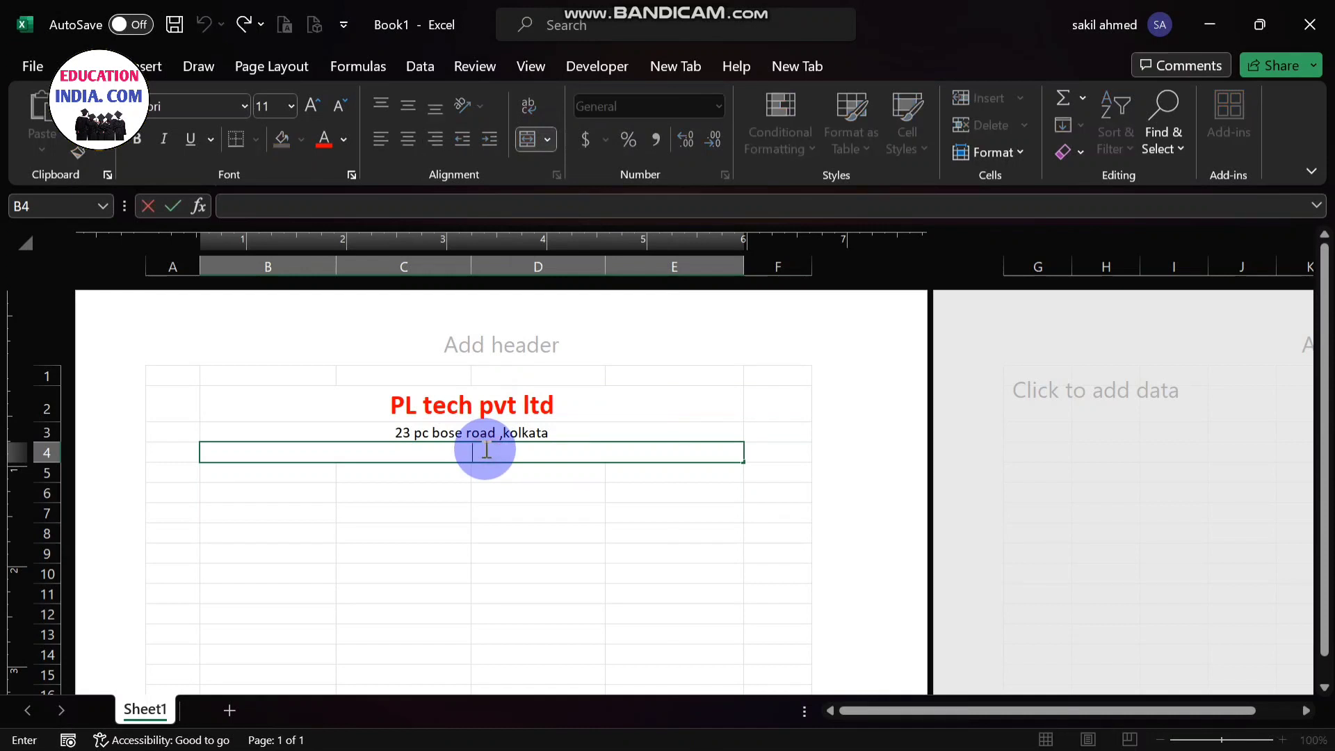
{"action": "type", "text": "salary slip"}
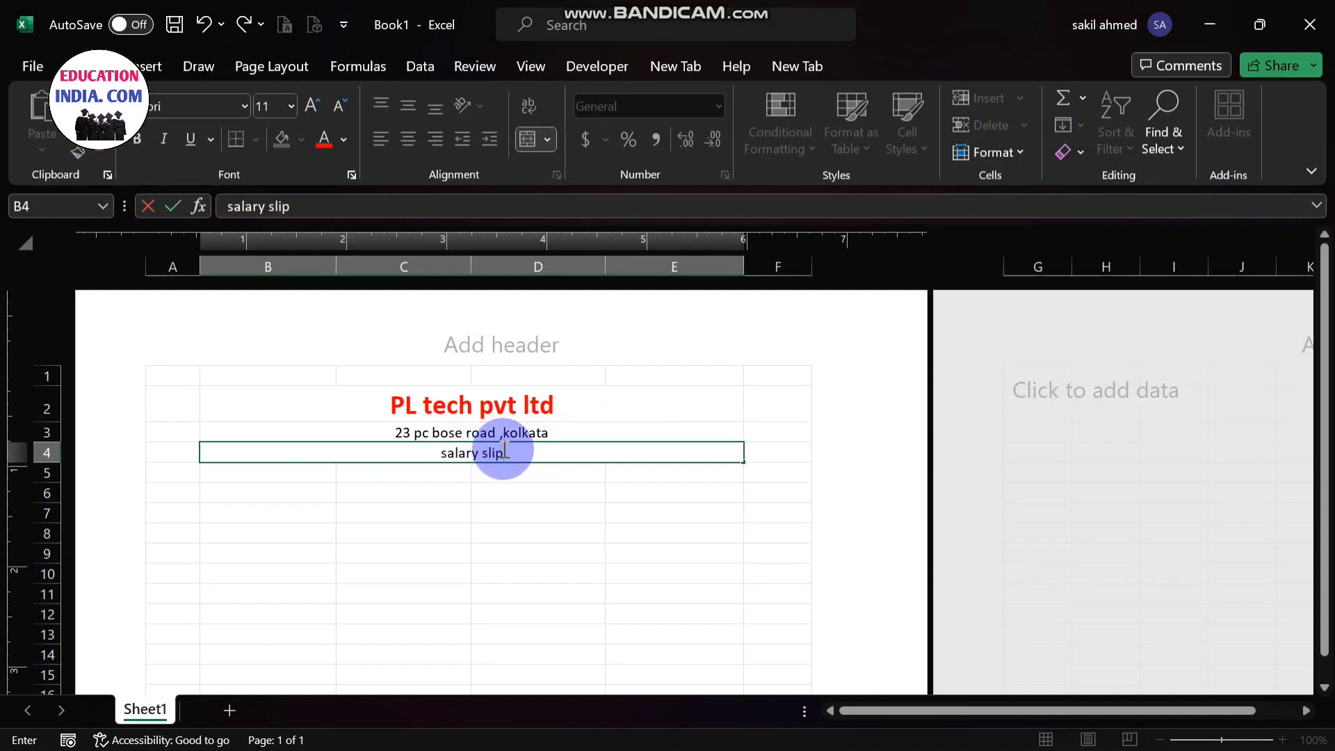
- Make the "salary slip" text in row 4 bold
{"action": "left_click_drag", "start_coordinate": [505, 452], "coordinate": [441, 452]}
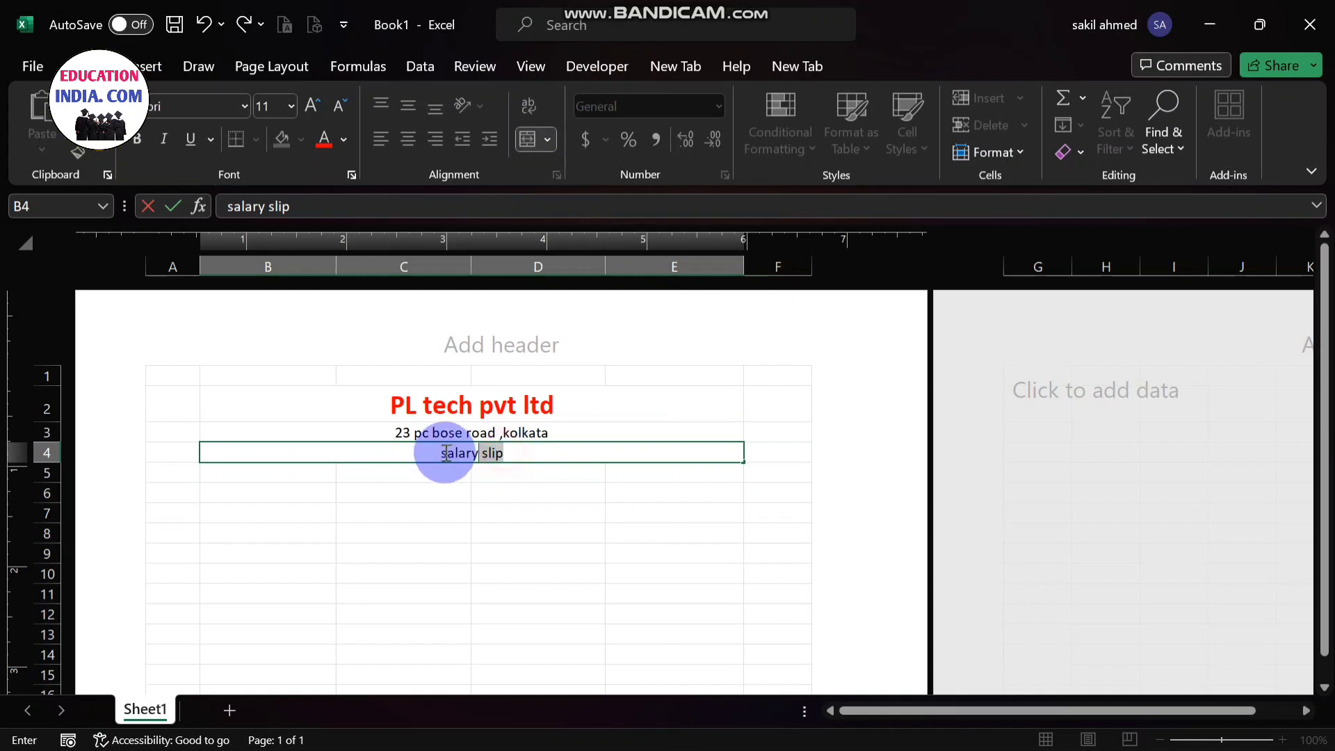
{"action": "left_click", "coordinate": [134, 142]}
{"action": "left_click", "coordinate": [543, 445]}
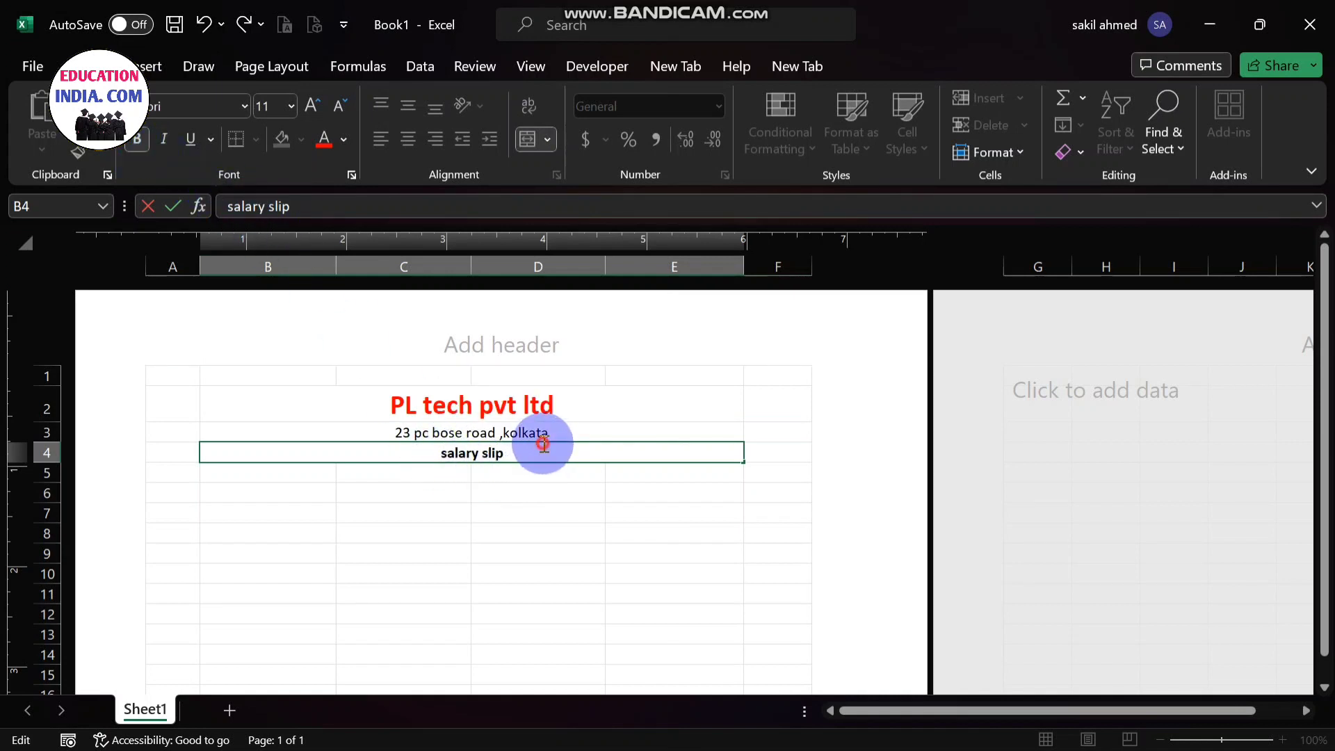
{"action": "left_click", "coordinate": [253, 477]}
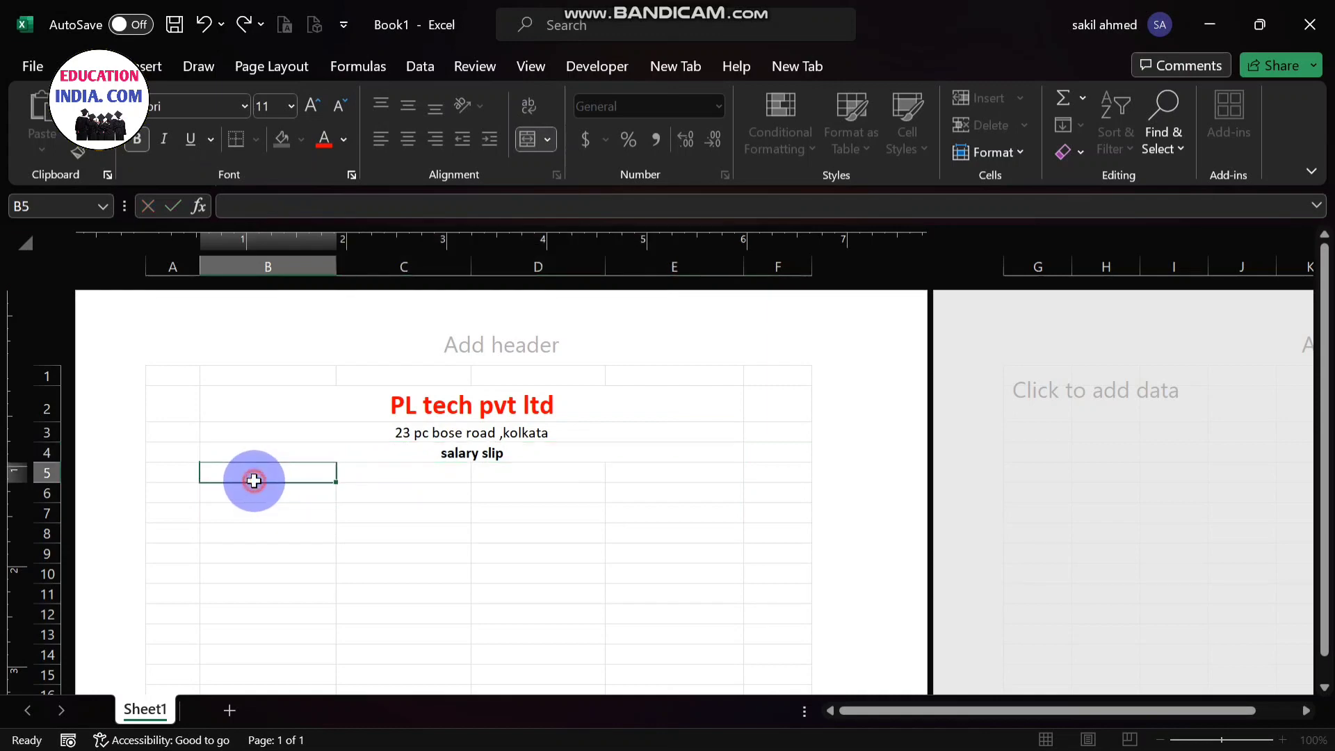
- Enter the label "Employee ID" in cell B6
{"action": "double_click", "coordinate": [253, 500]}
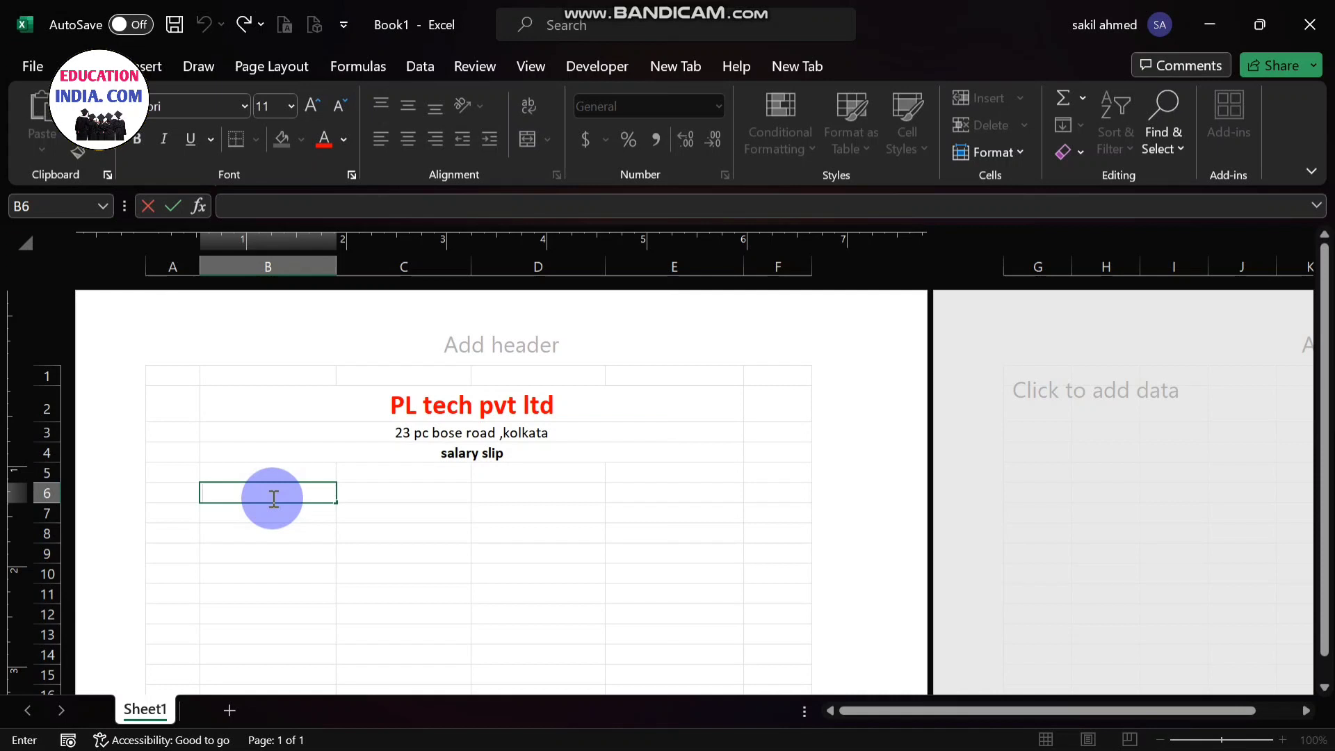
{"action": "type", "text": "Employee"}
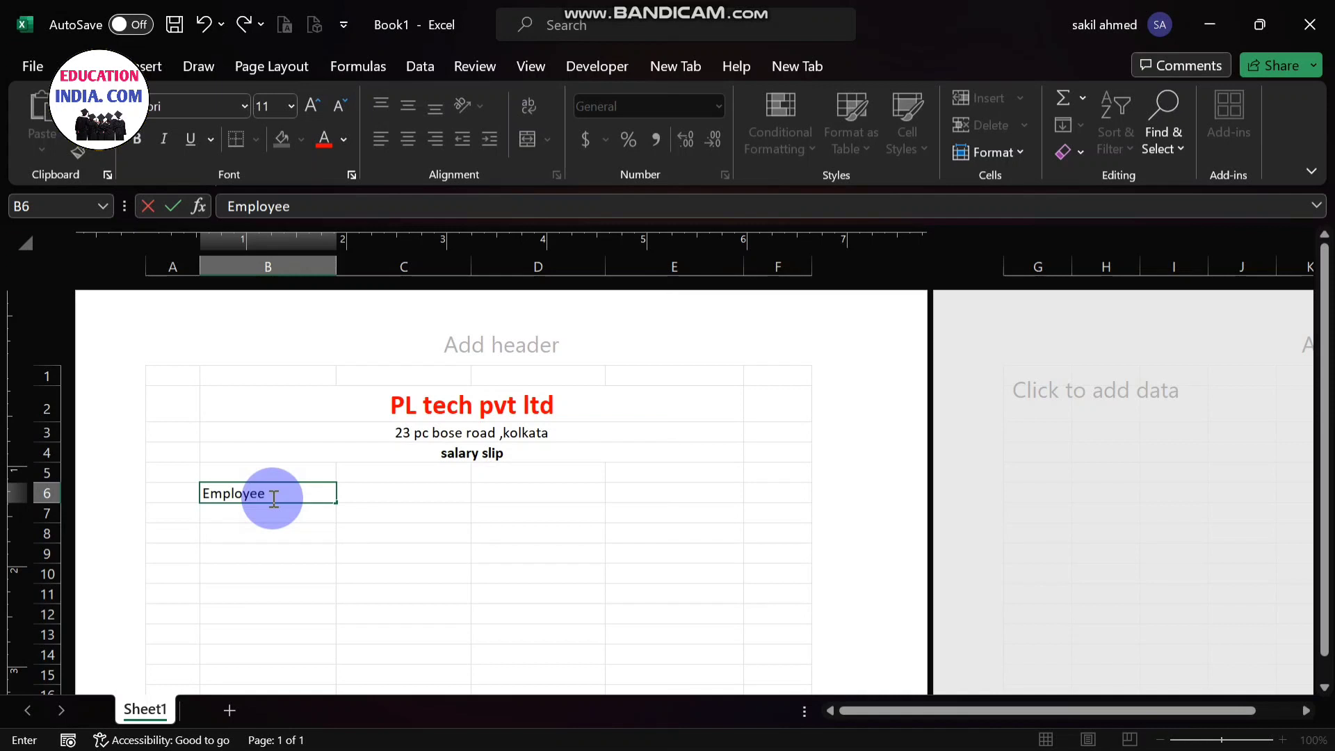
{"action": "type", "text": " ID"}
{"action": "left_click", "coordinate": [295, 516]}
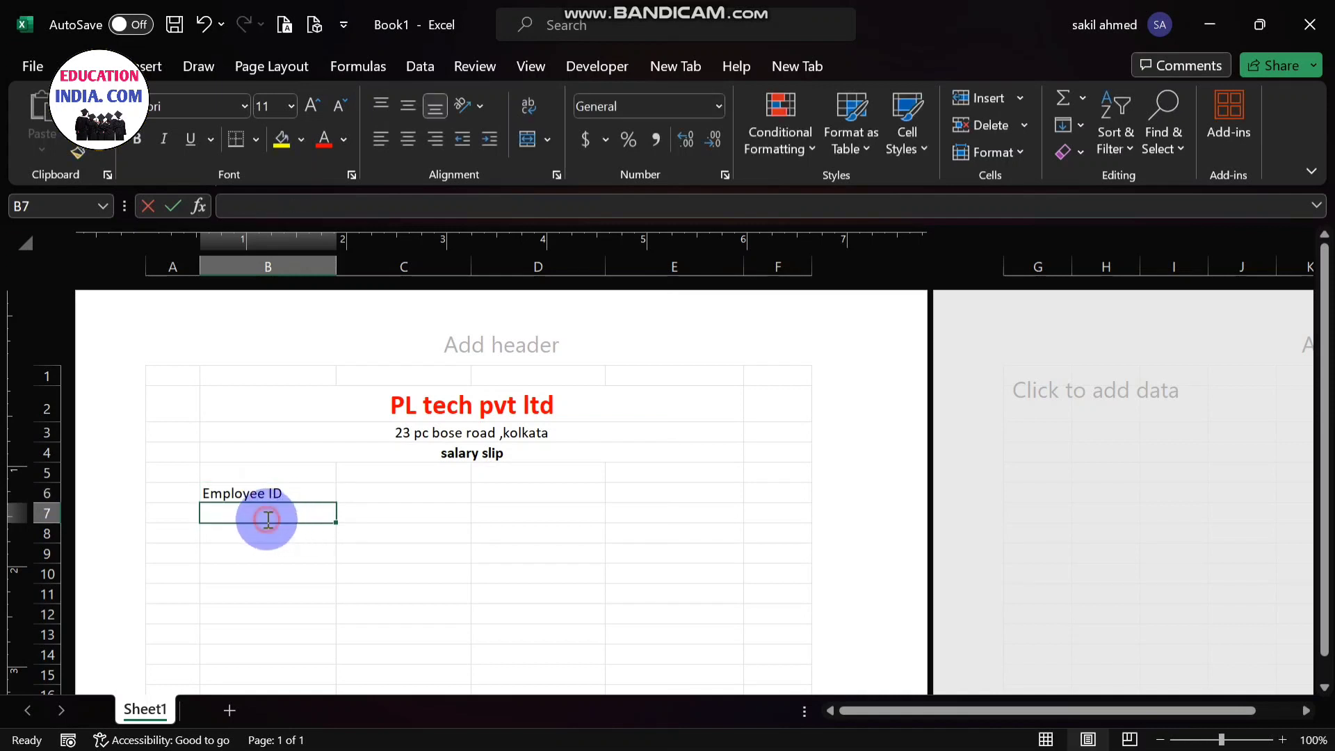
- Enter the label "Designation" in cell B7, below the Employee ID label
{"action": "double_click", "coordinate": [267, 519]}
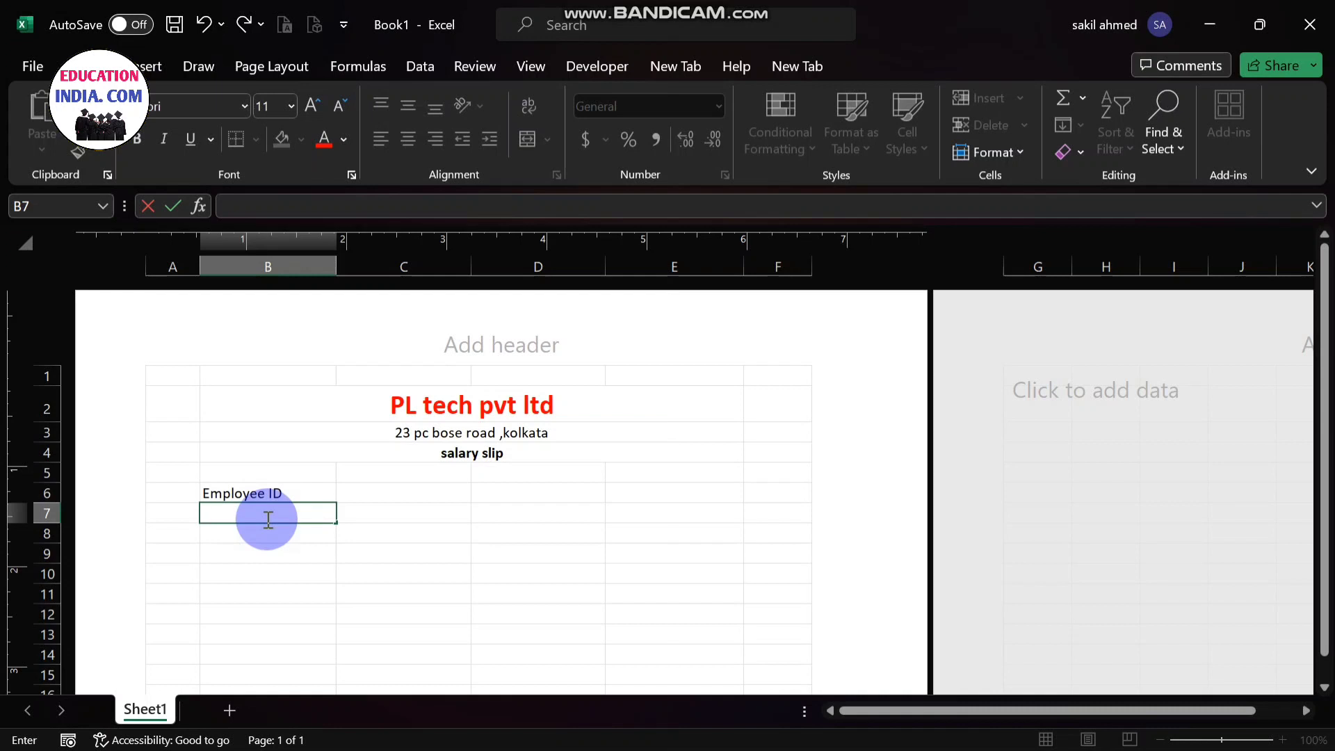
{"action": "type", "text": "Designation"}
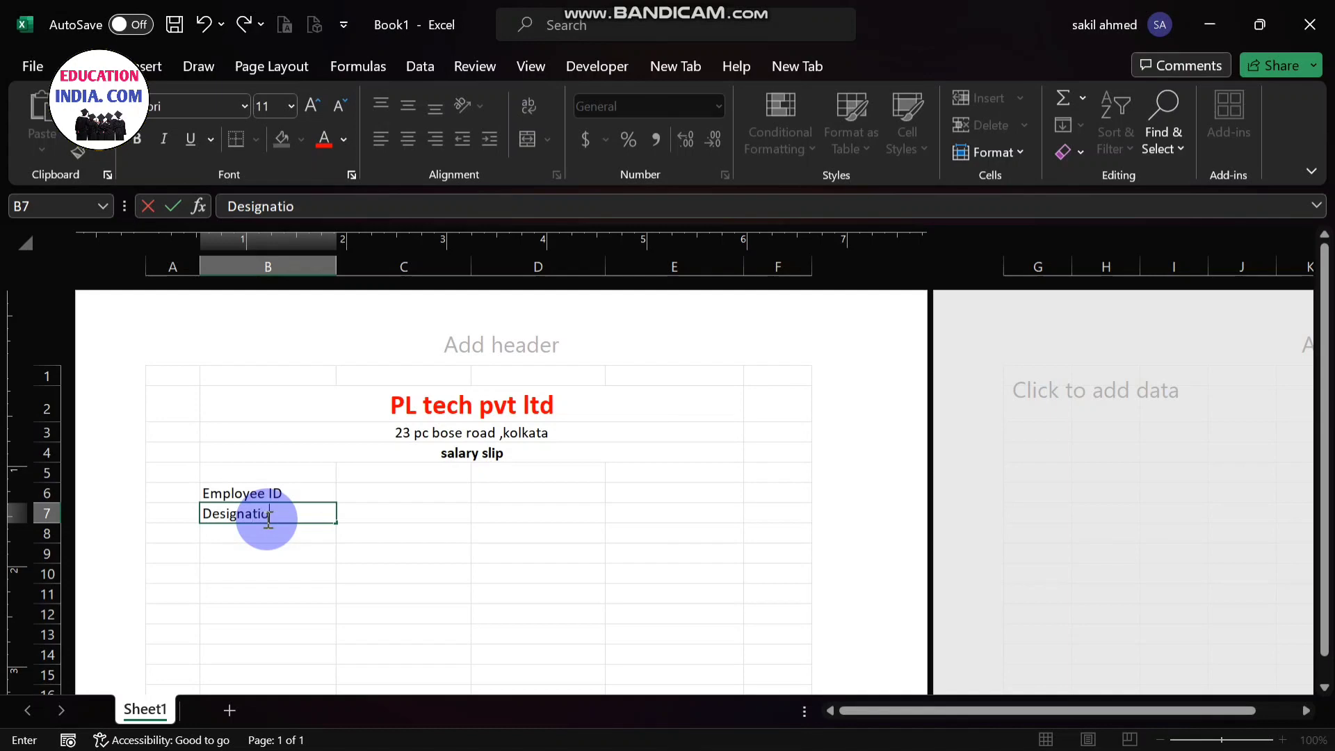
{"action": "left_click", "coordinate": [525, 495]}
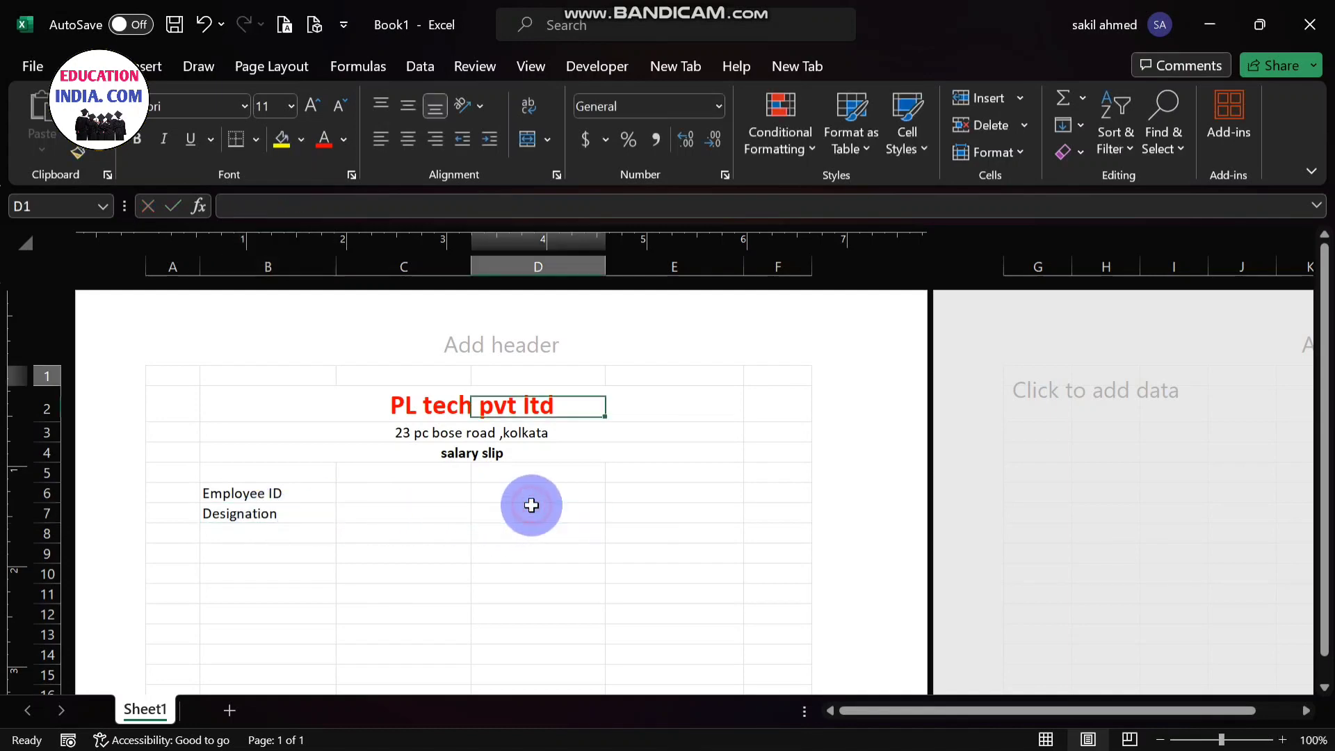
- Enter the labels "Employee name" in cell D6 and "Salary" in cell D7
{"action": "double_click", "coordinate": [525, 495]}
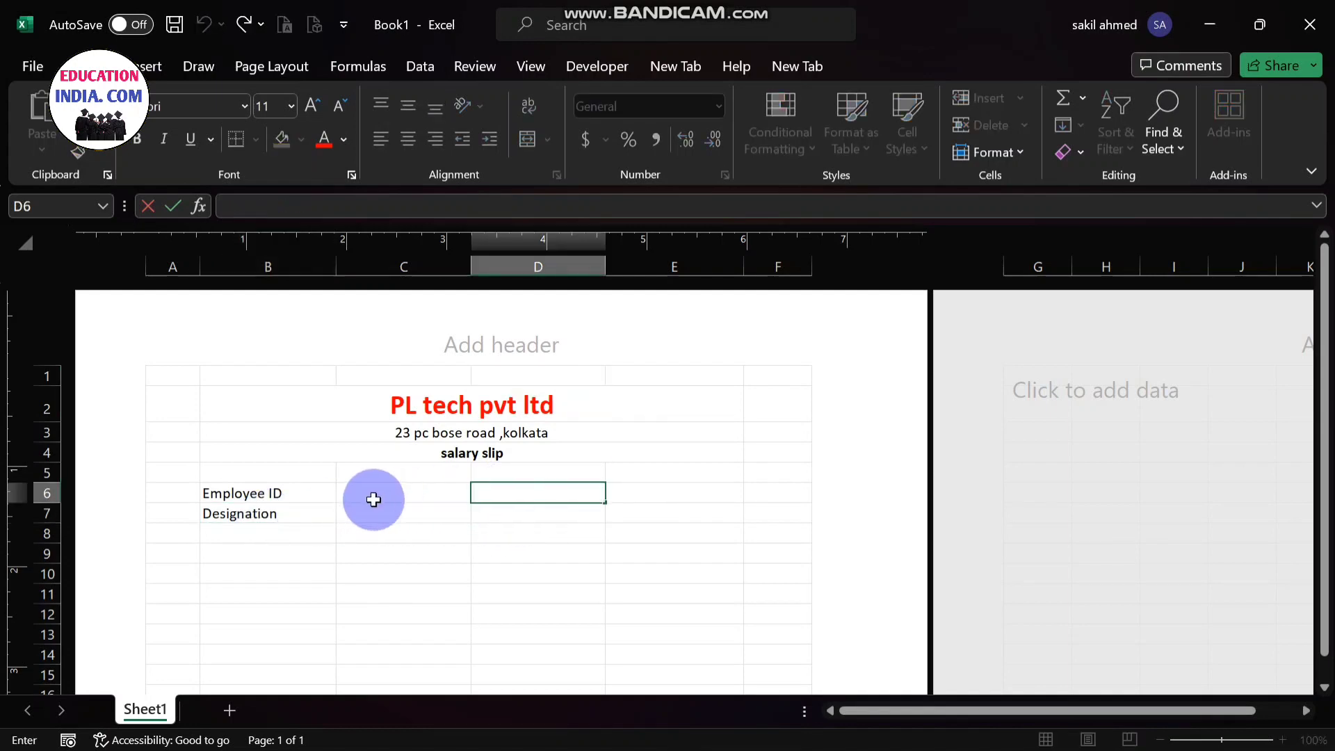
{"action": "left_click", "coordinate": [523, 495]}
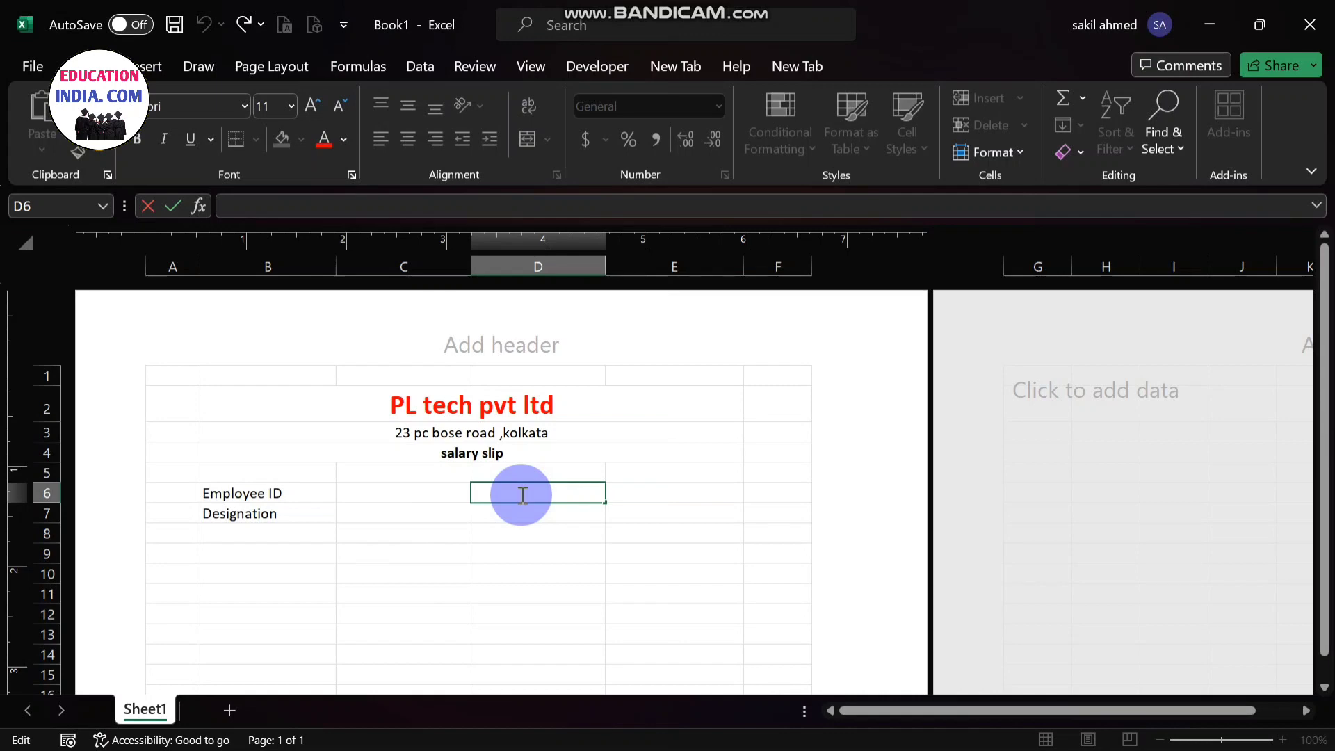
{"action": "type", "text": "Employee name"}
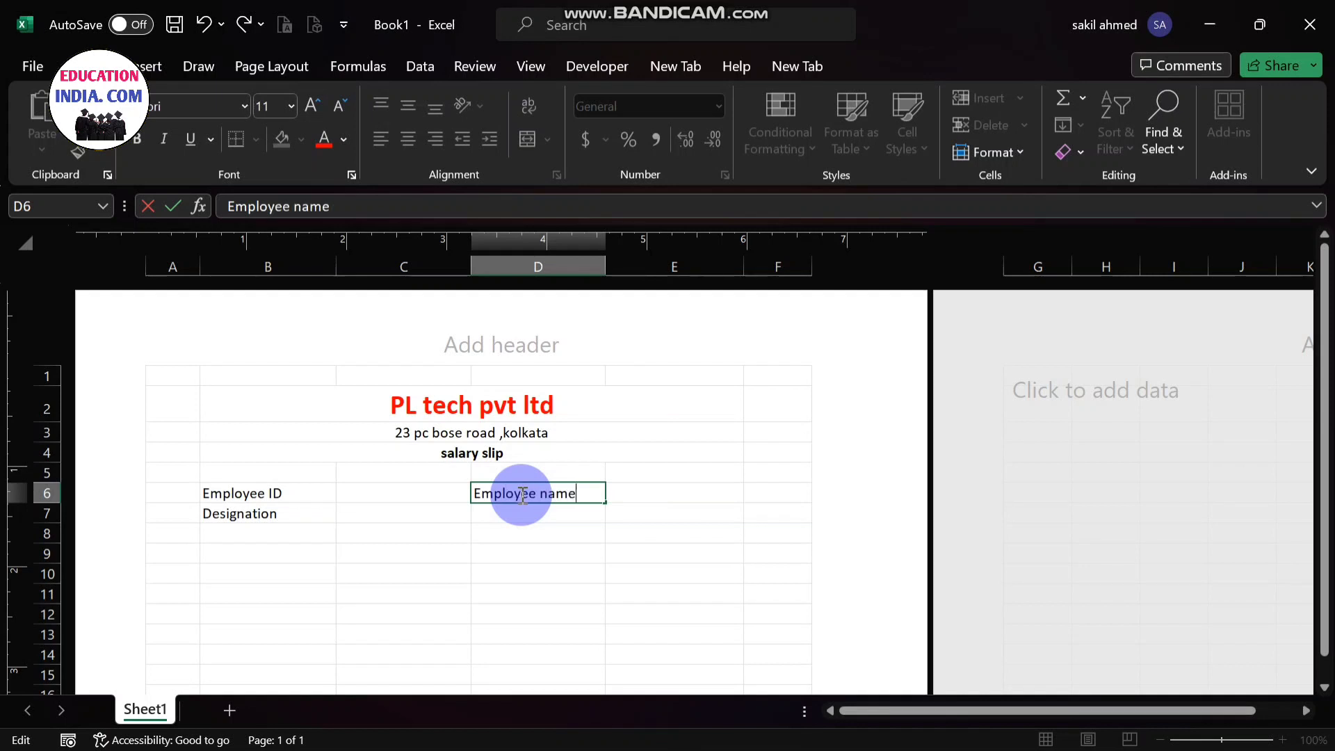
{"action": "left_click", "coordinate": [523, 517]}
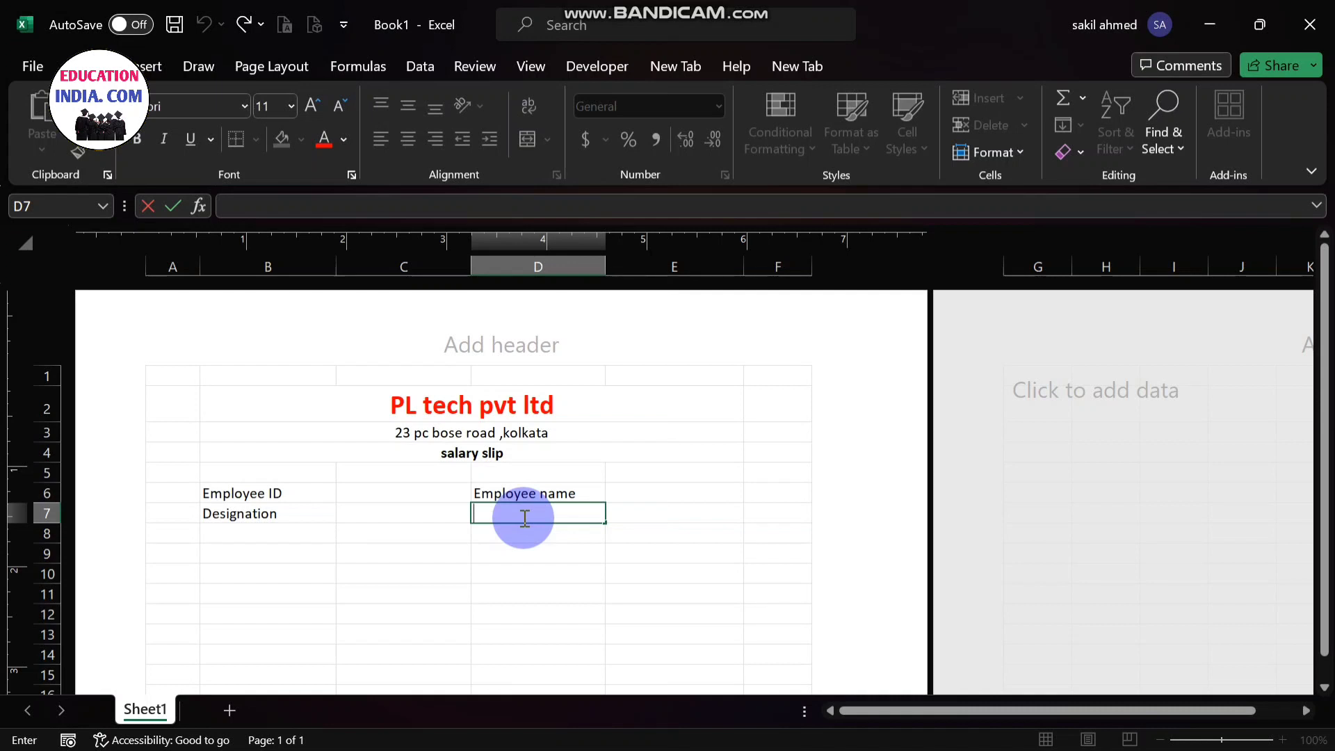
{"action": "type", "text": "Salary"}
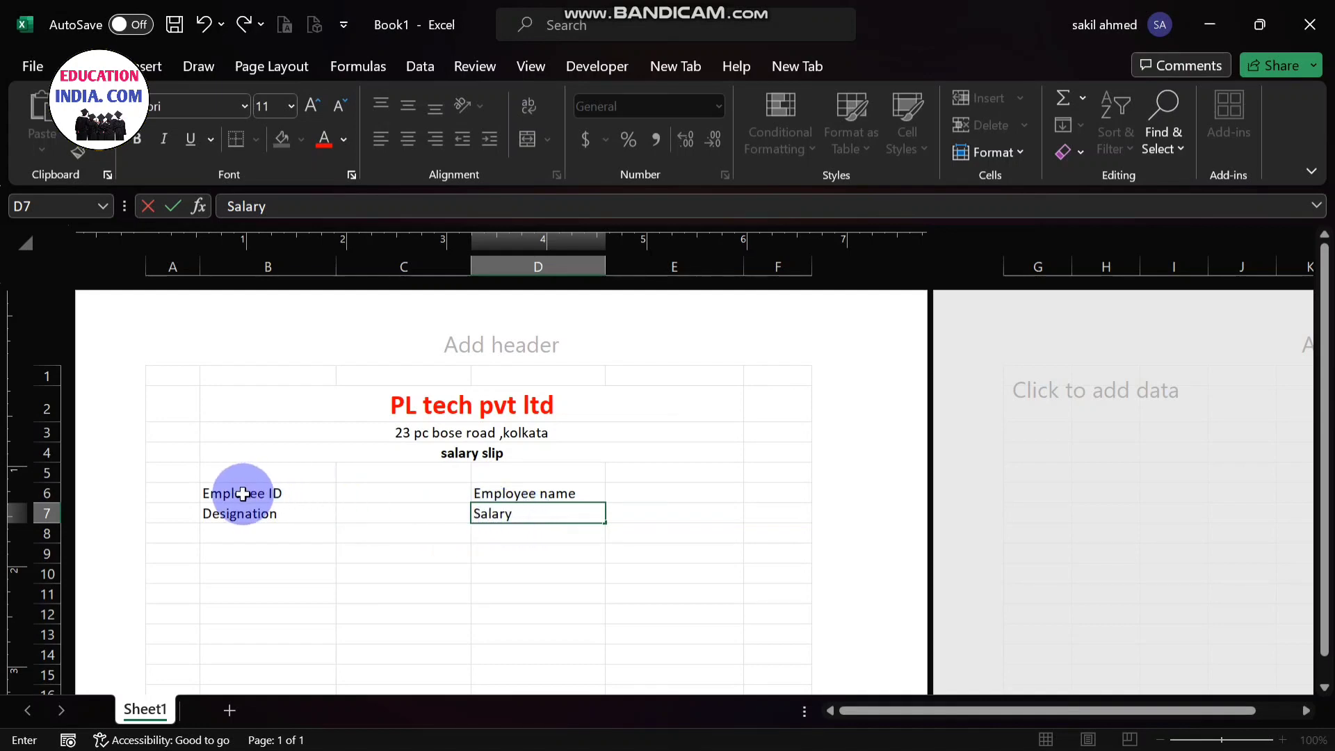
- Apply all borders and bold formatting to the employee details in cells B6 to E7
{"action": "left_click_drag", "start_coordinate": [243, 494], "coordinate": [689, 514]}
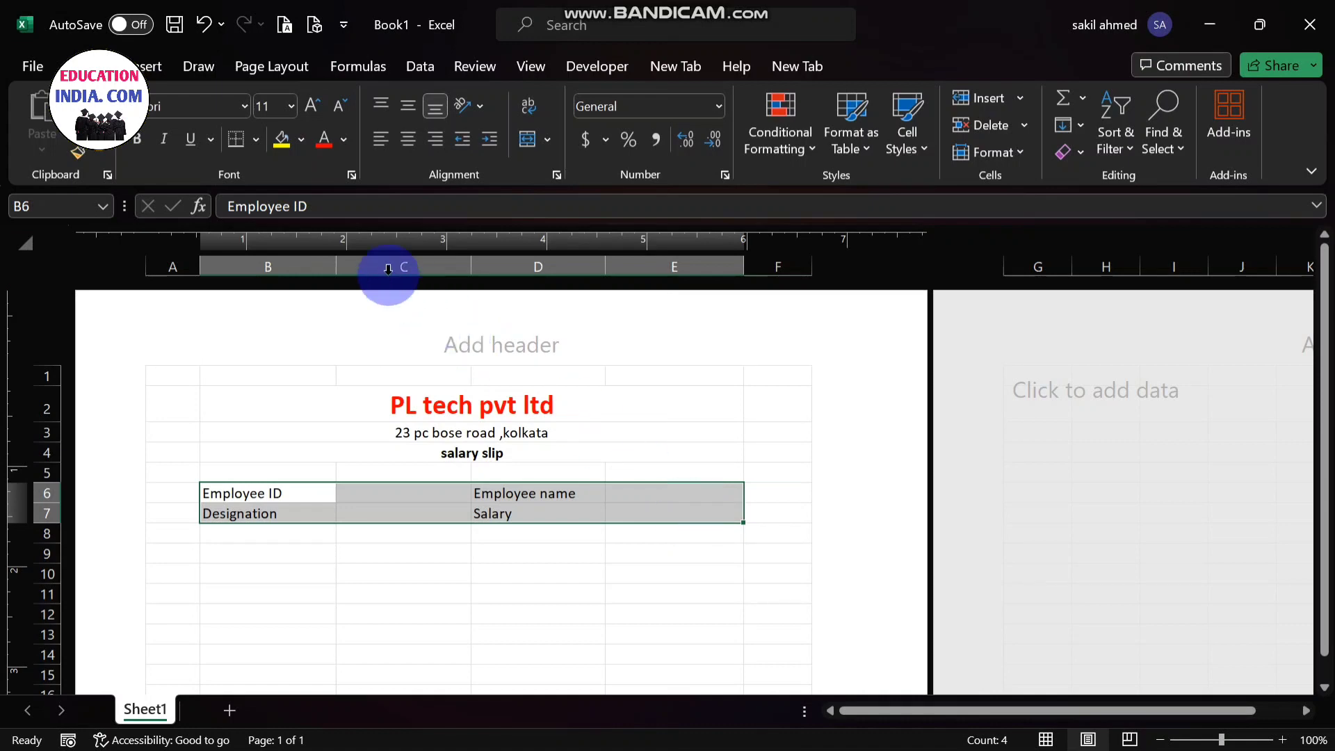
{"action": "left_click", "coordinate": [256, 139]}
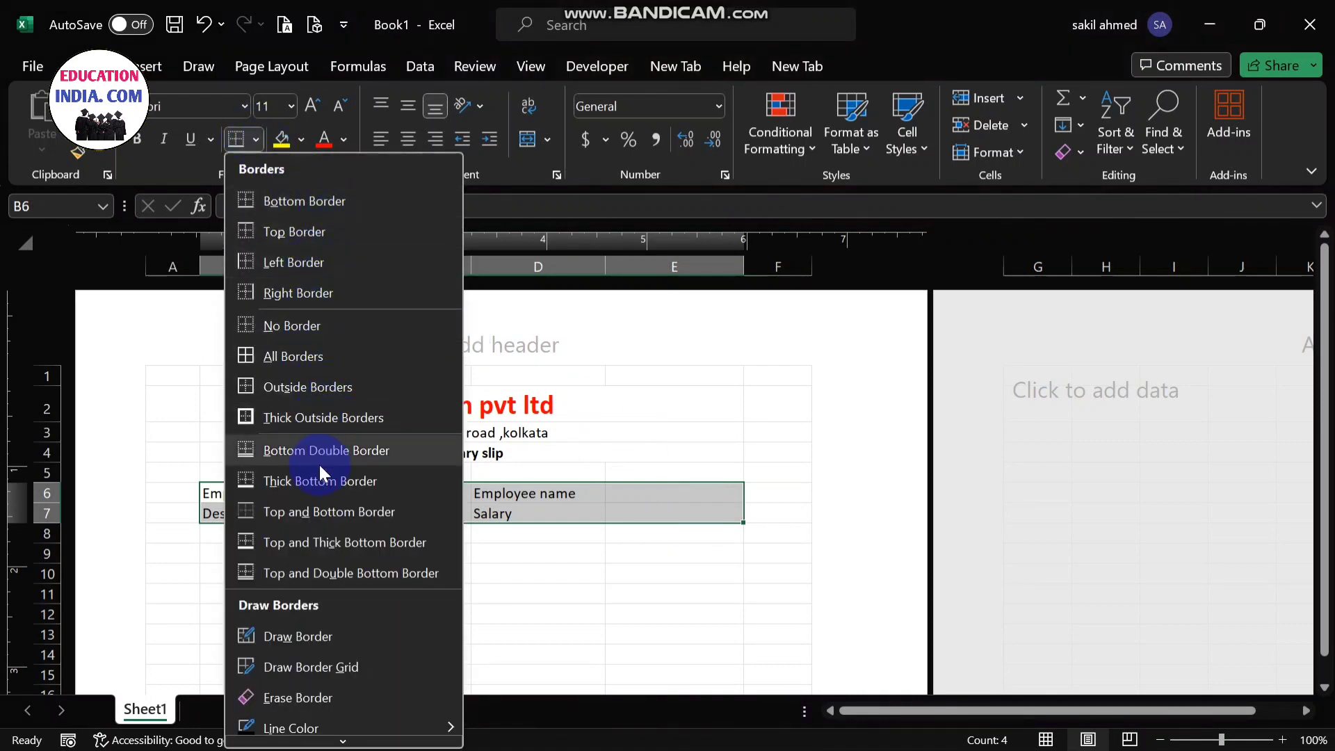
{"action": "left_click", "coordinate": [297, 357]}
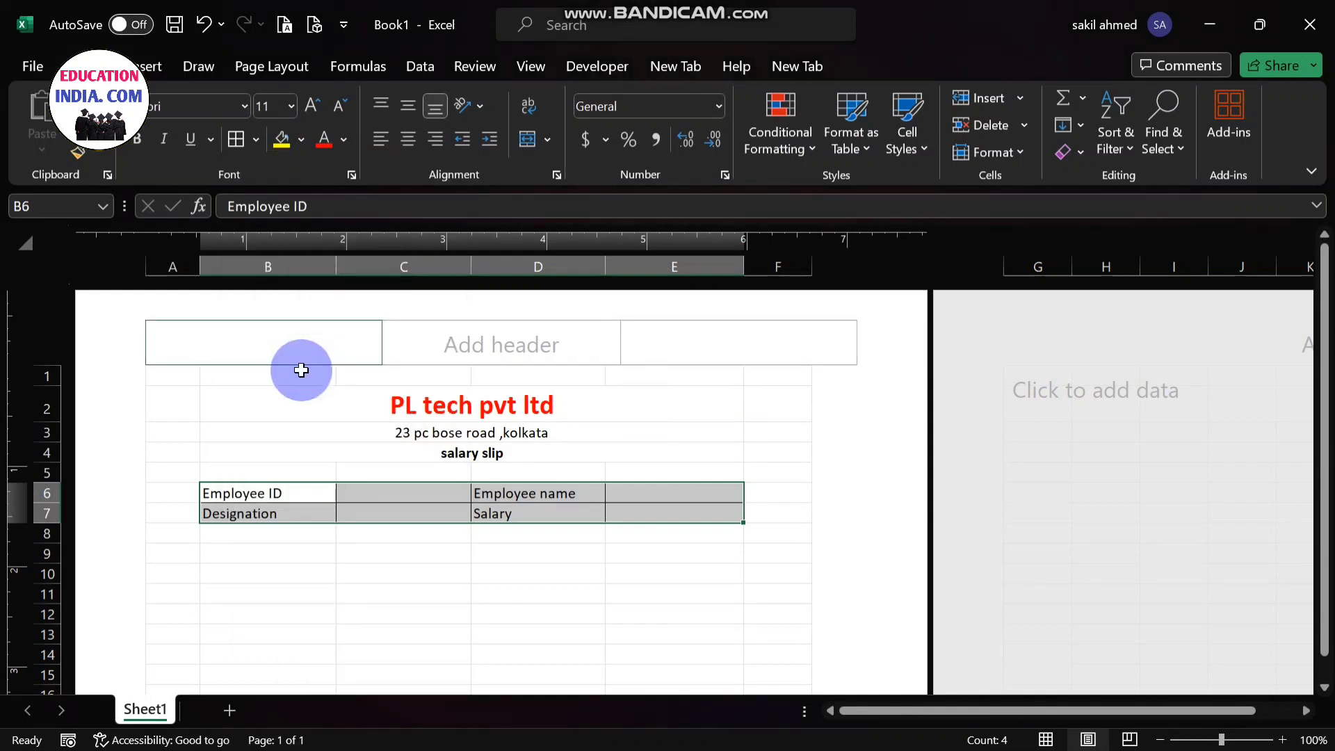
{"action": "left_click", "coordinate": [130, 146]}
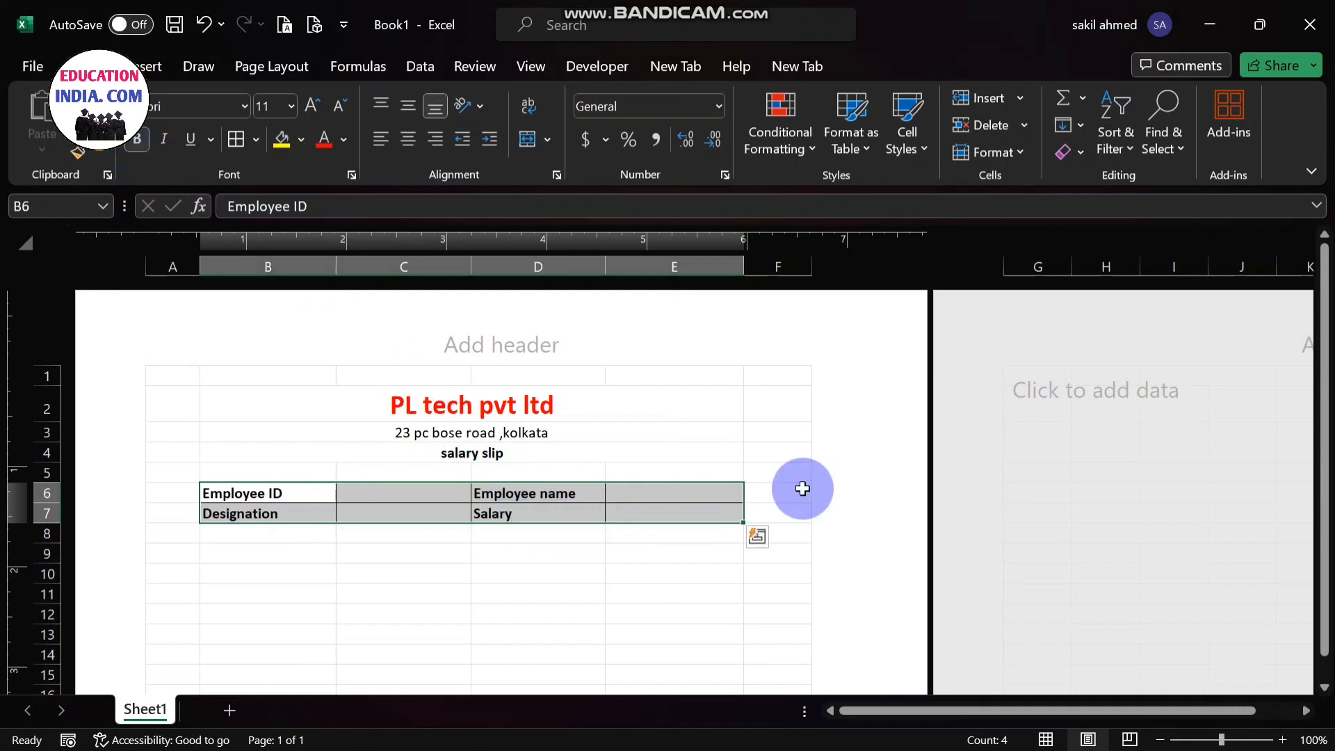
{"action": "left_click_drag", "start_coordinate": [1325, 415], "coordinate": [1327, 432]}
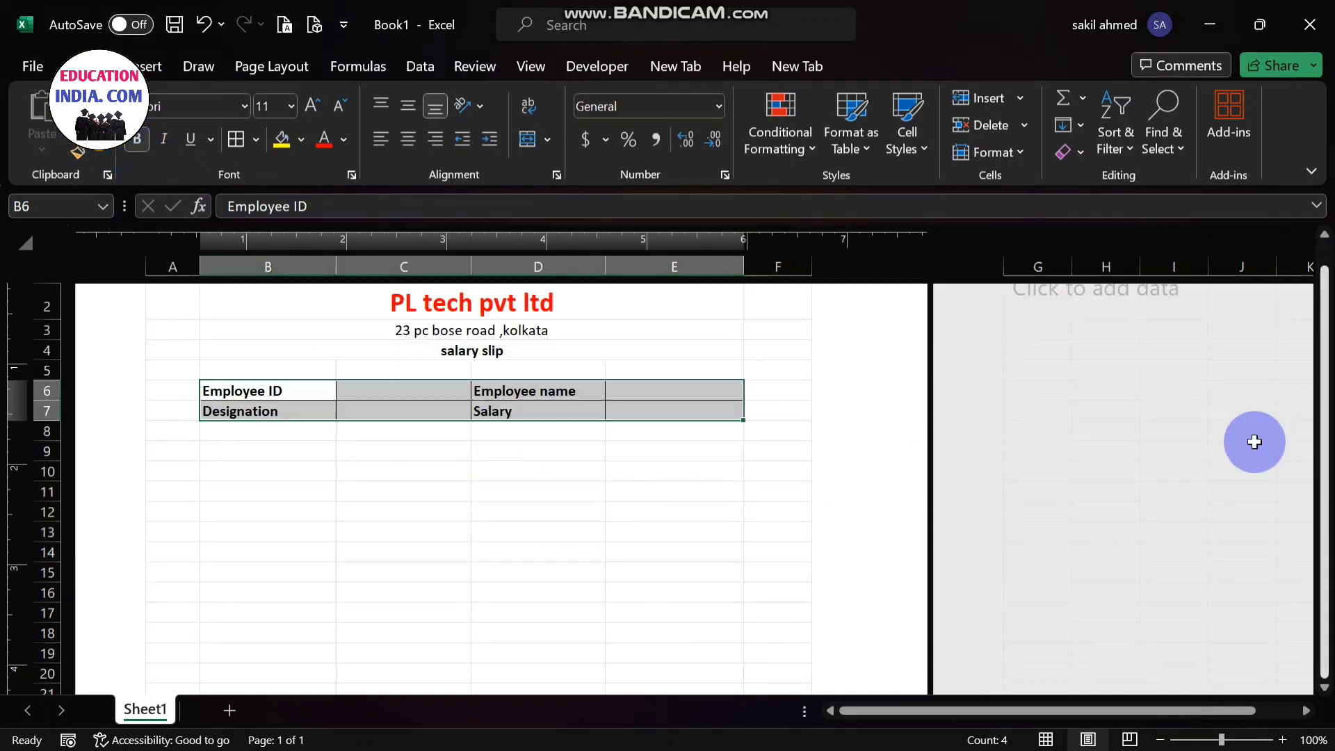
{"action": "left_click", "coordinate": [230, 447]}
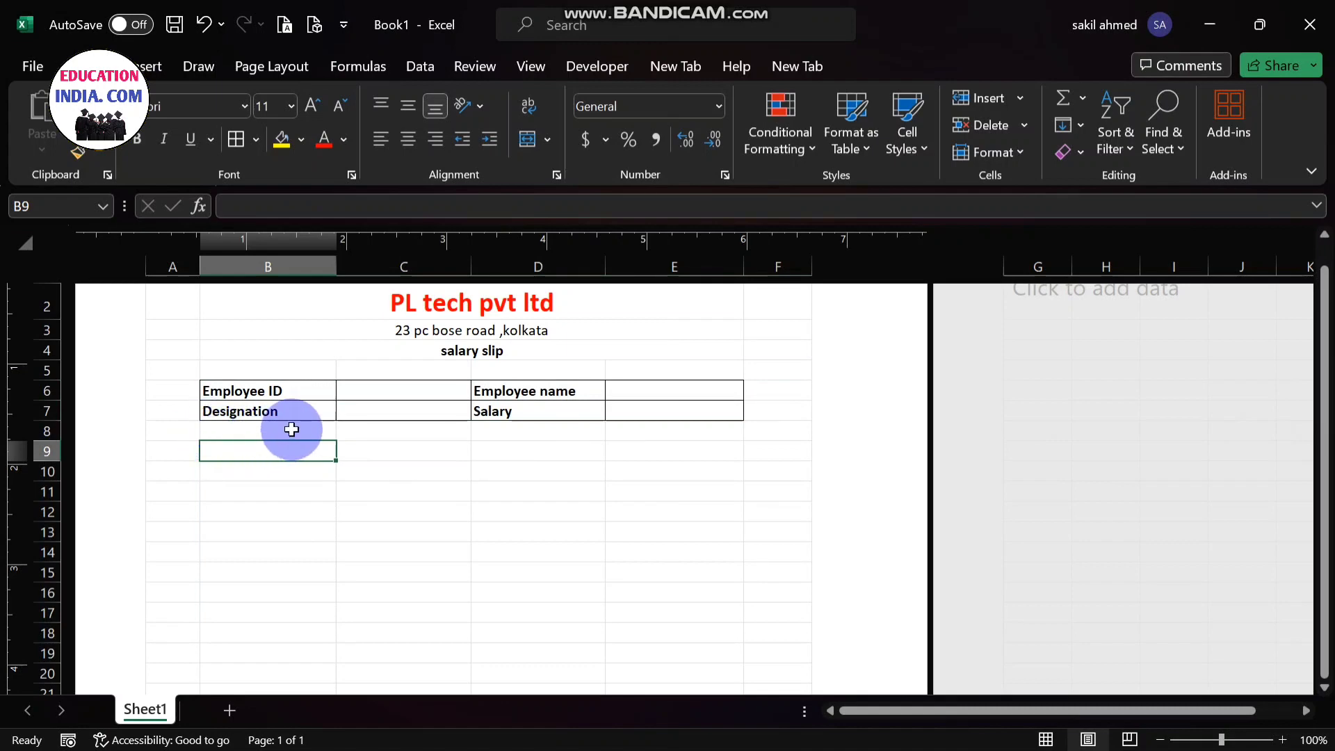
{"action": "double_click", "coordinate": [251, 447]}
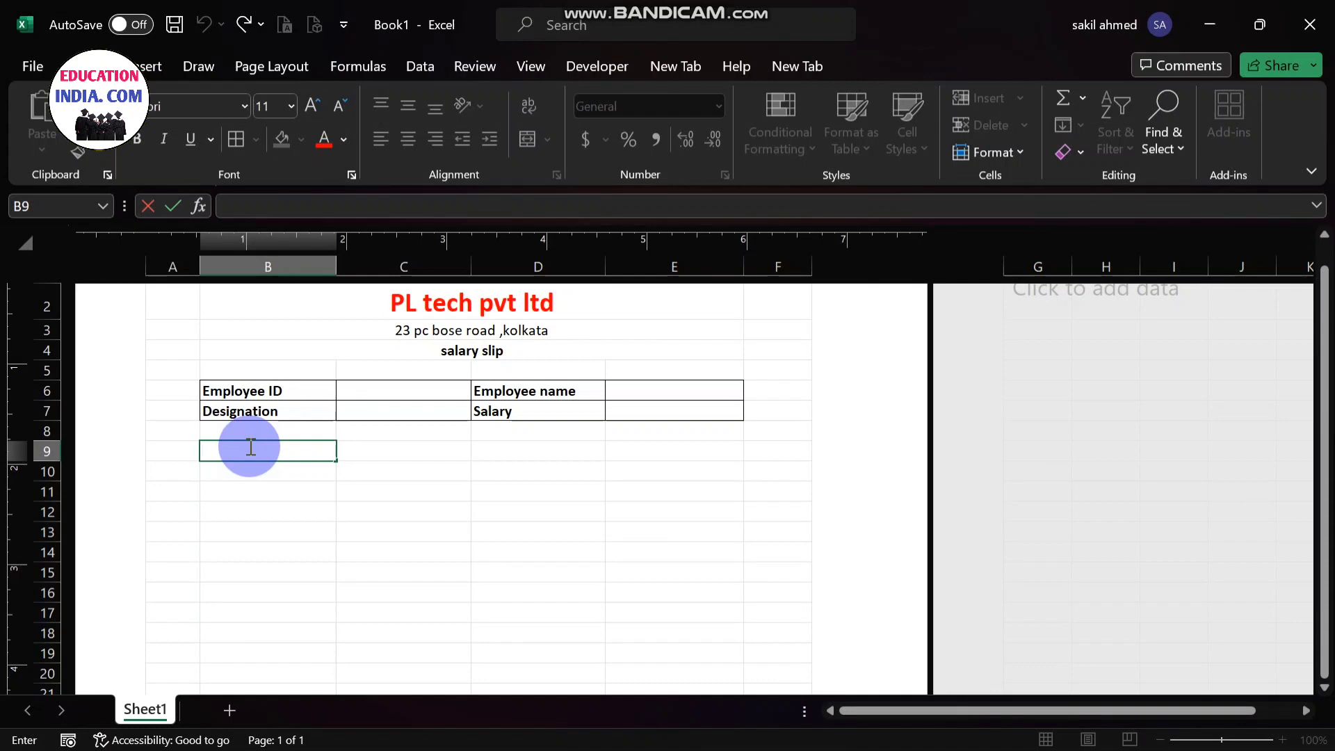
{"action": "left_click", "coordinate": [258, 465]}
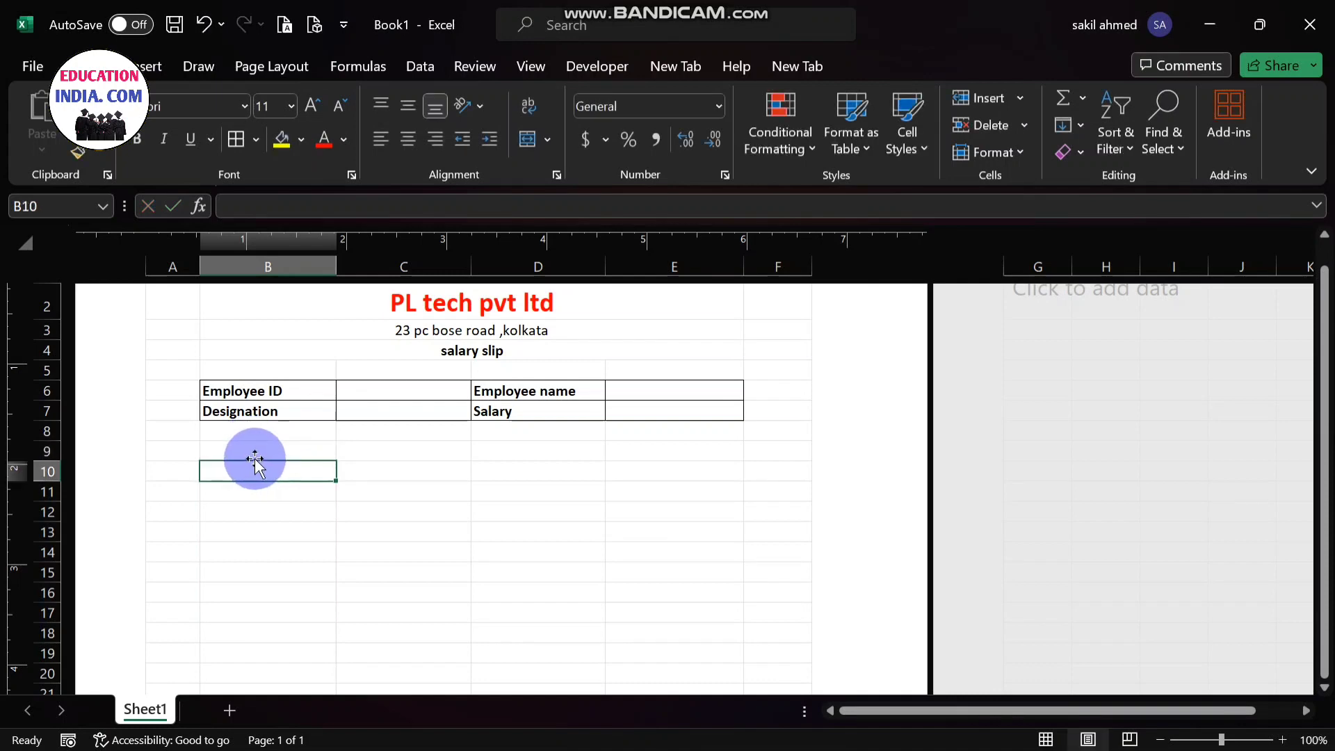
- Merge and center cells B9 to C9, and separately merge and center cells D9 to E9
{"action": "left_click", "coordinate": [254, 453]}
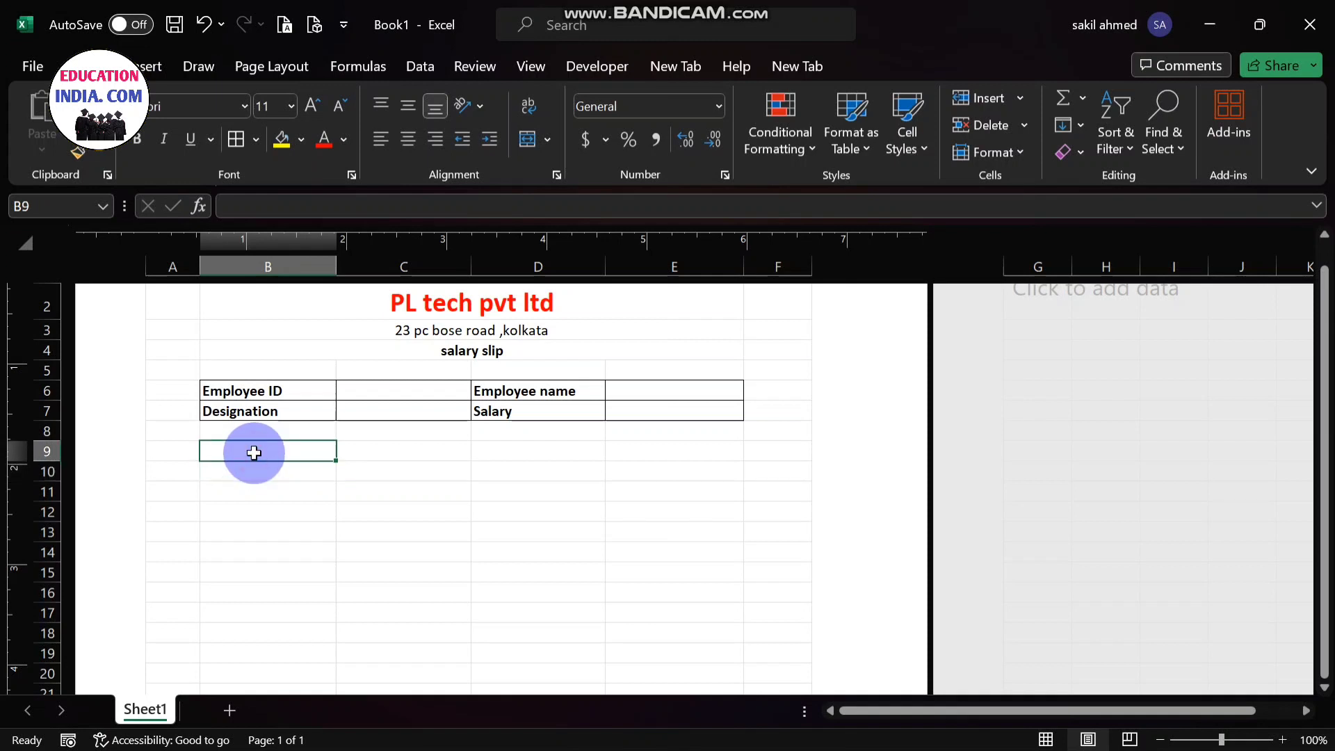
{"action": "left_click_drag", "start_coordinate": [254, 452], "coordinate": [364, 452]}
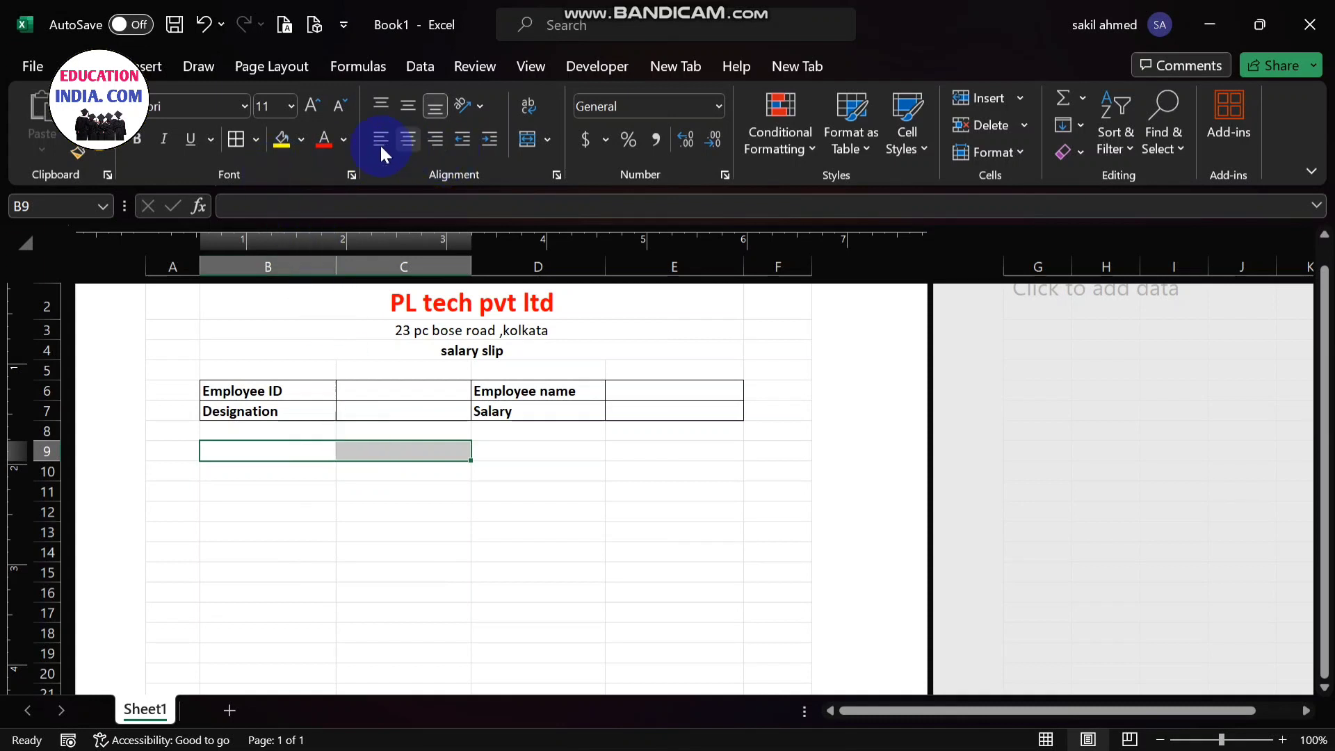
{"action": "left_click", "coordinate": [548, 141]}
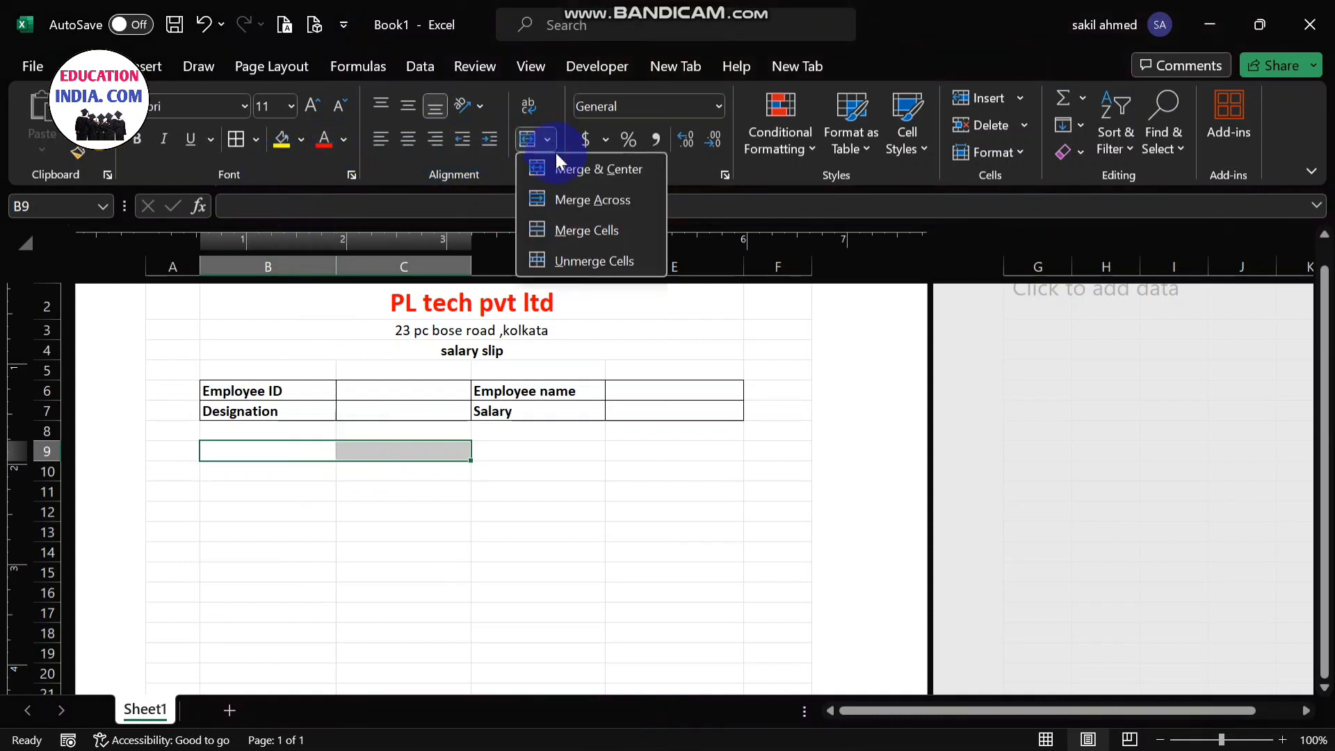
{"action": "left_click", "coordinate": [564, 171]}
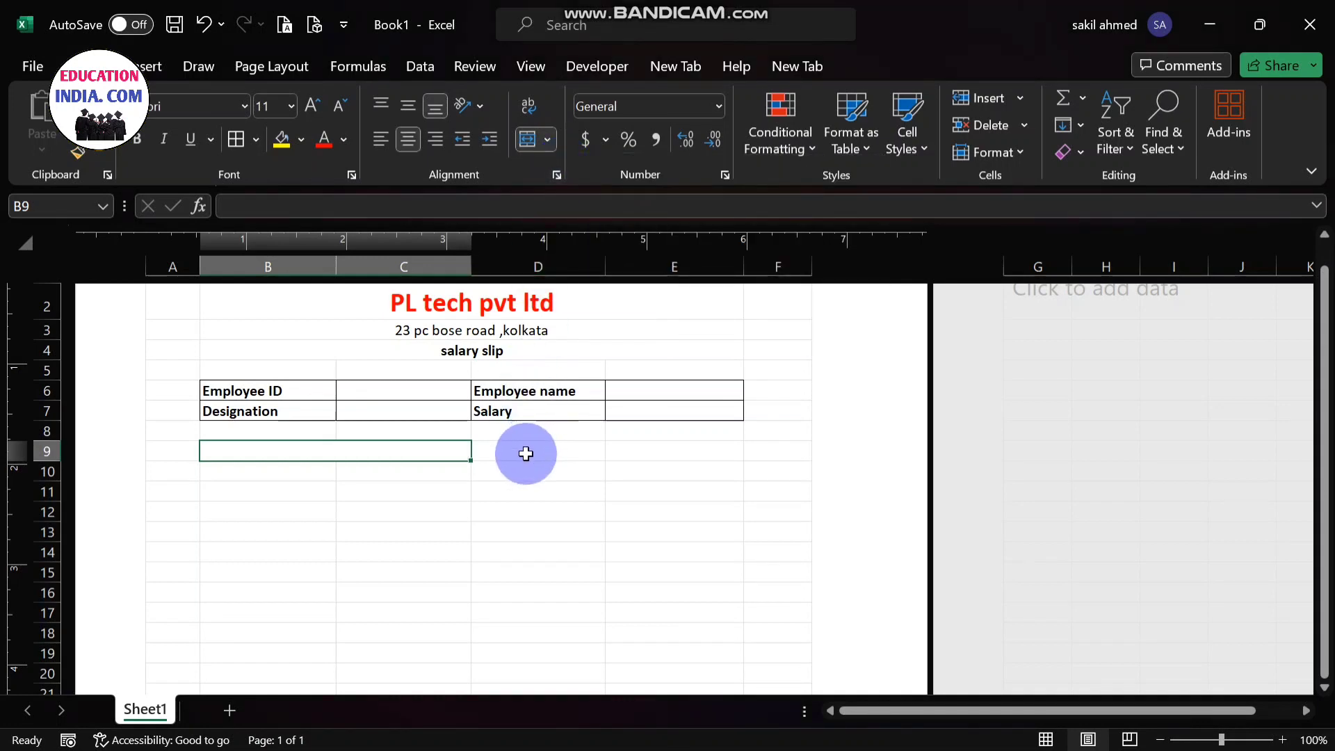
{"action": "left_click_drag", "start_coordinate": [525, 454], "coordinate": [689, 449]}
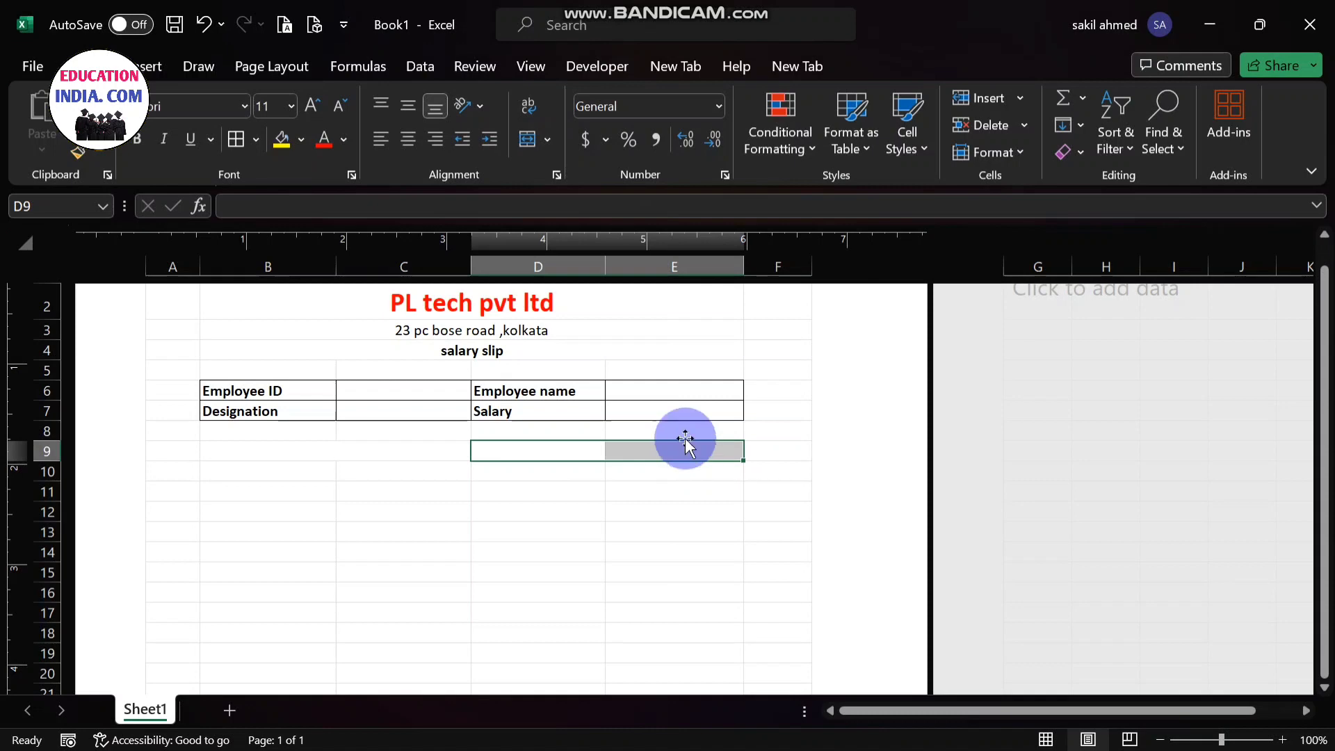
{"action": "left_click", "coordinate": [545, 142]}
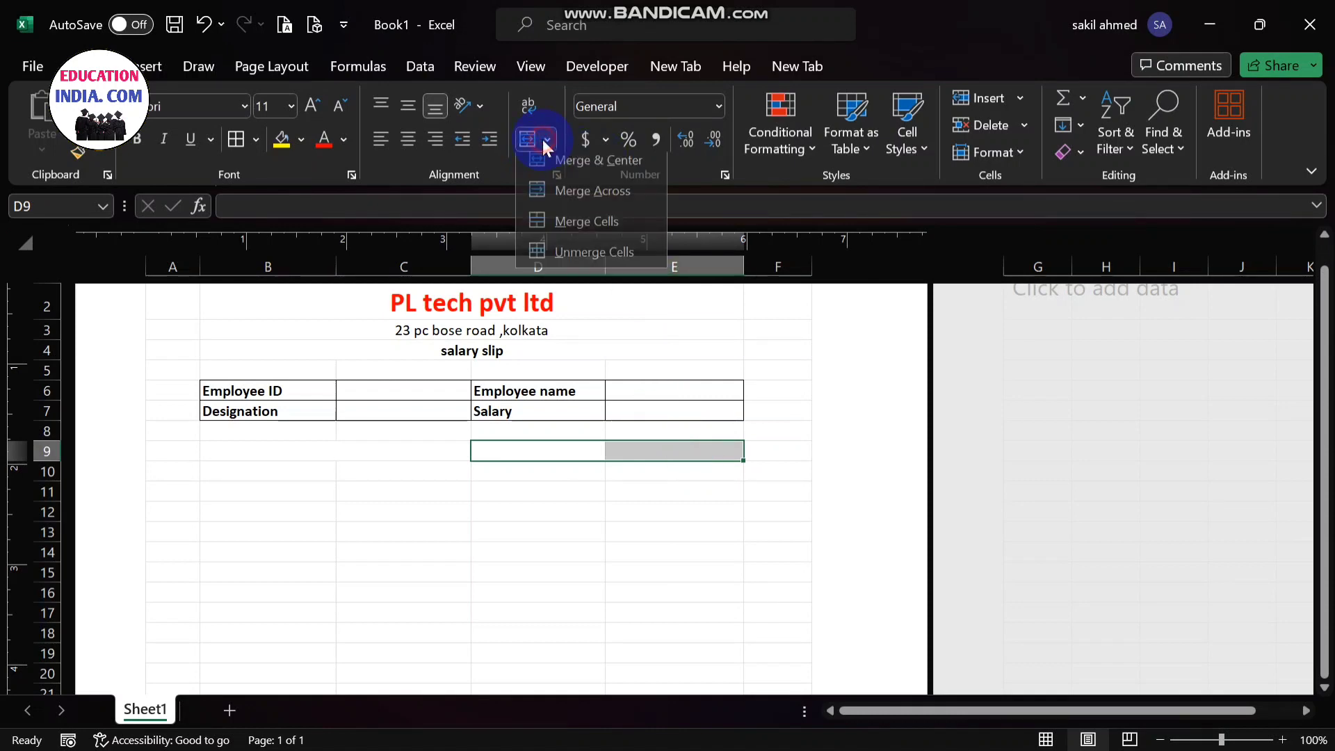
{"action": "left_click", "coordinate": [556, 166]}
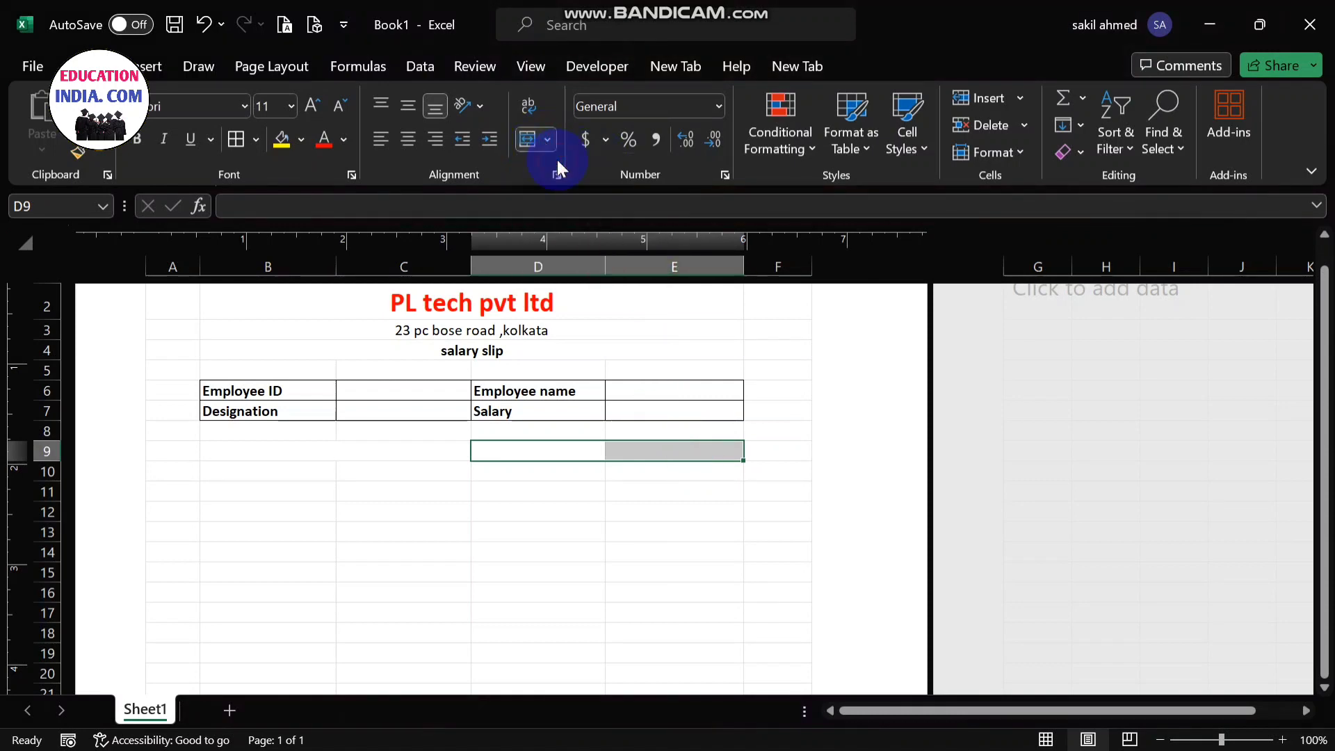
- Enter the heading "Earning" in the merged cell B9
{"action": "double_click", "coordinate": [331, 450]}
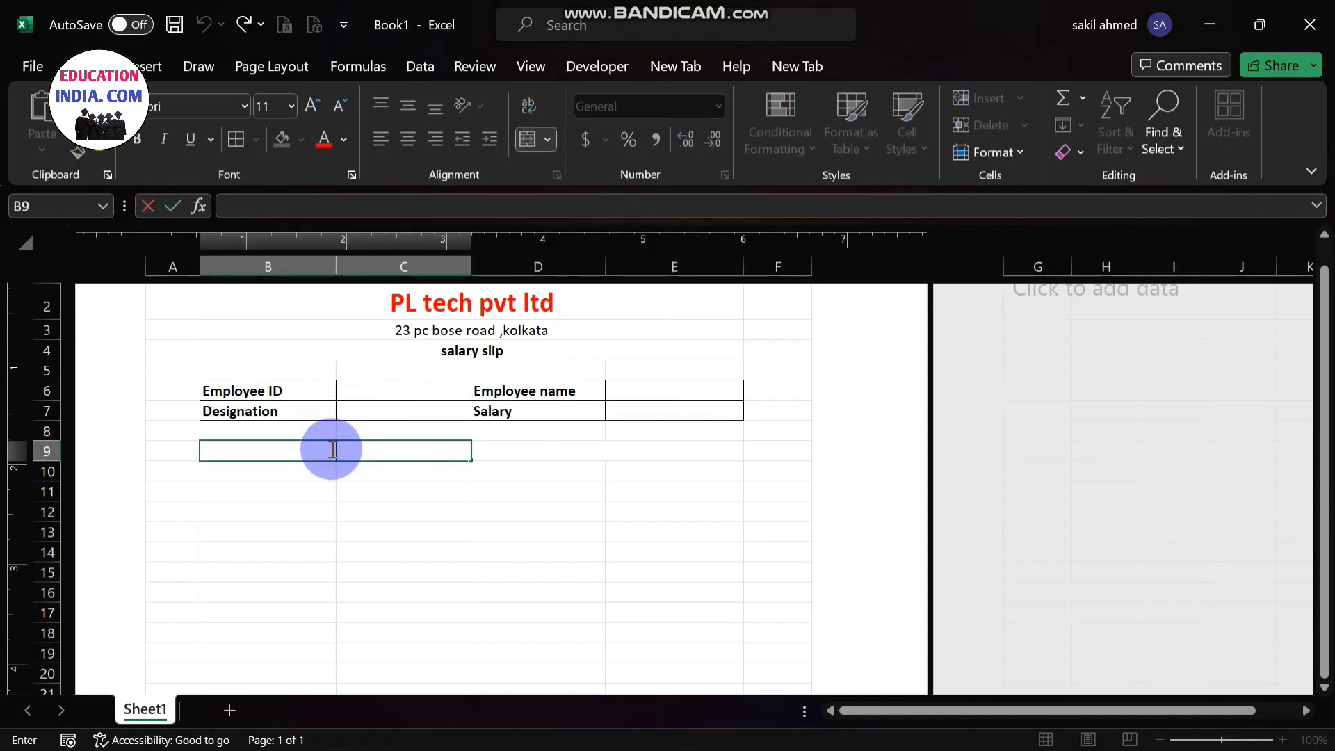
{"action": "type", "text": "Earning"}
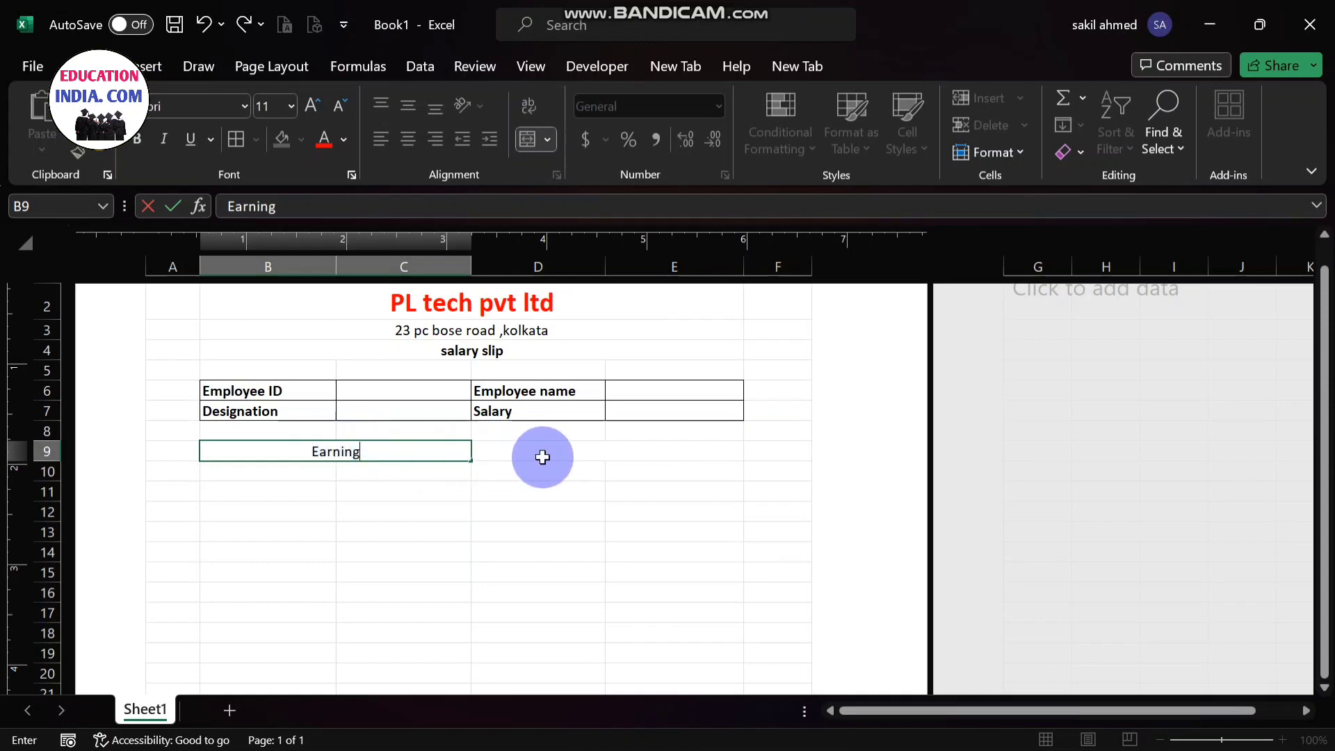
- Enter the heading "Deduction" in the merged cell D9
{"action": "double_click", "coordinate": [543, 456]}
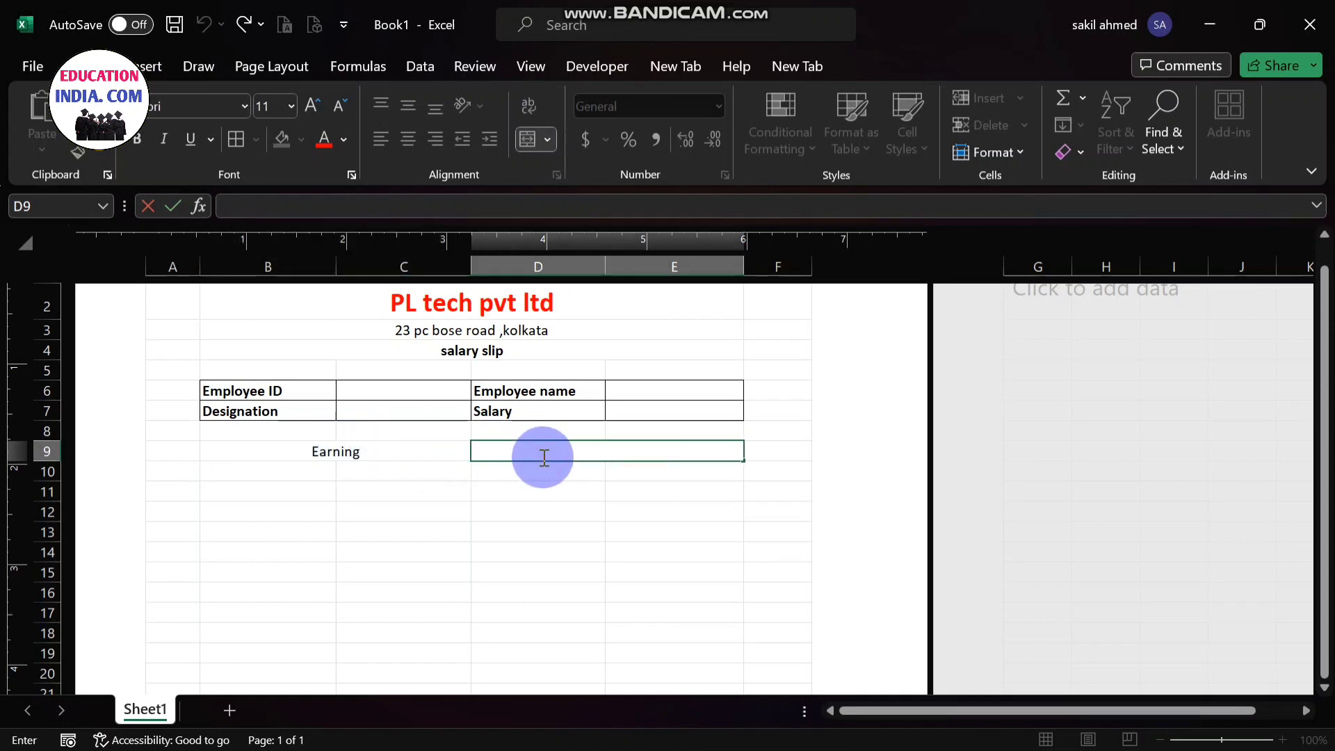
{"action": "type", "text": "Deducti"}
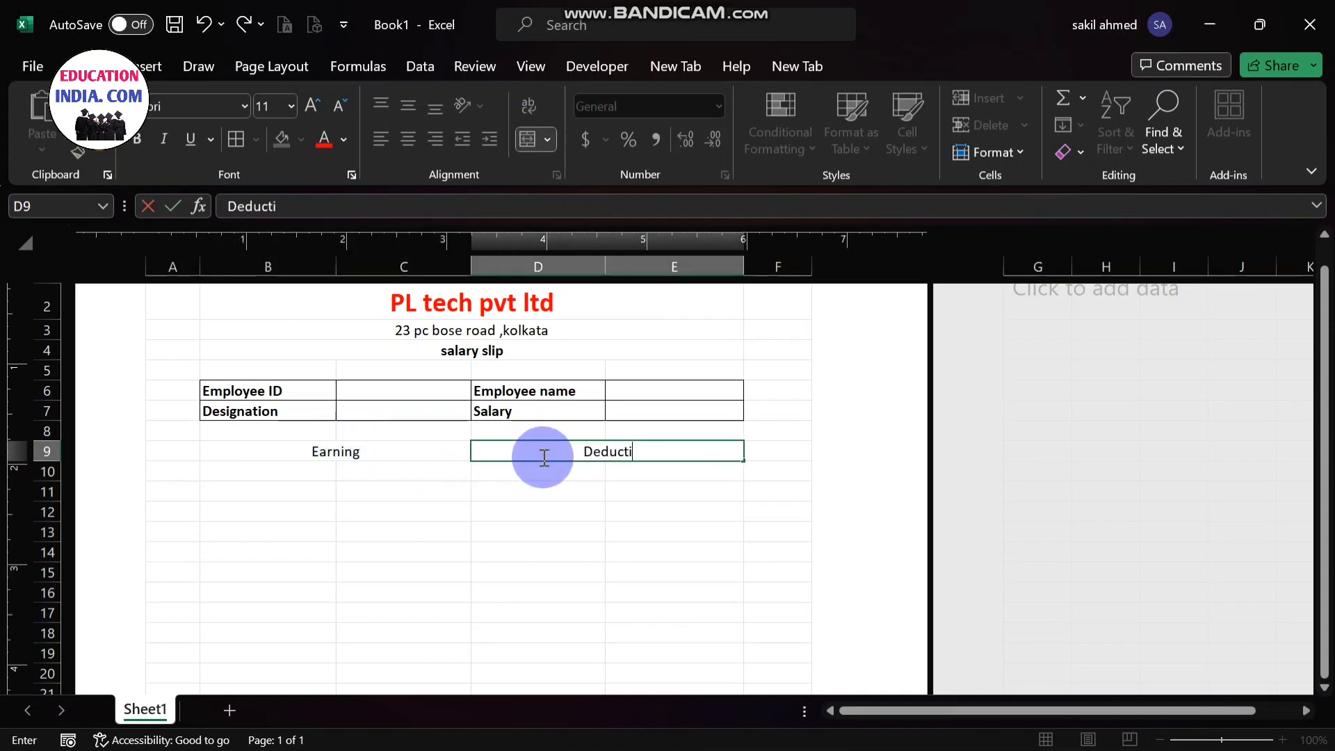
{"action": "type", "text": "on"}
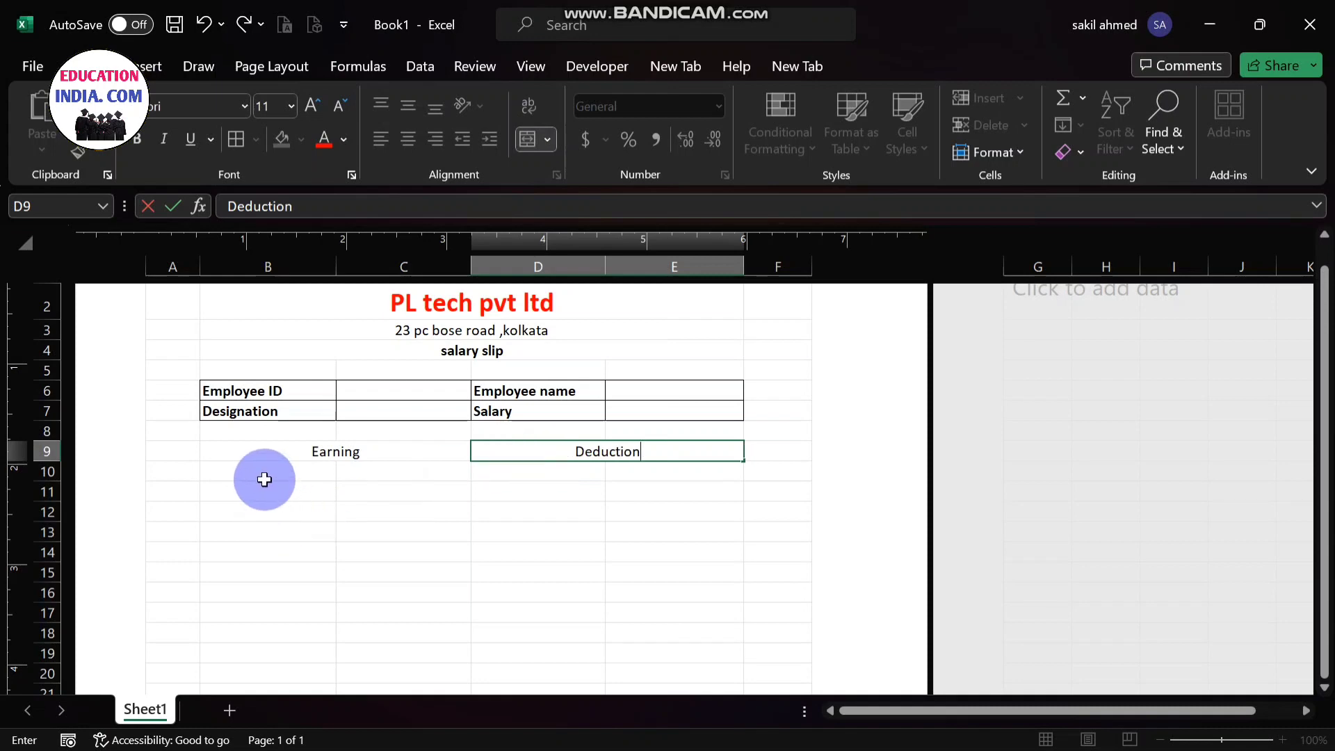
{"action": "left_click", "coordinate": [264, 480]}
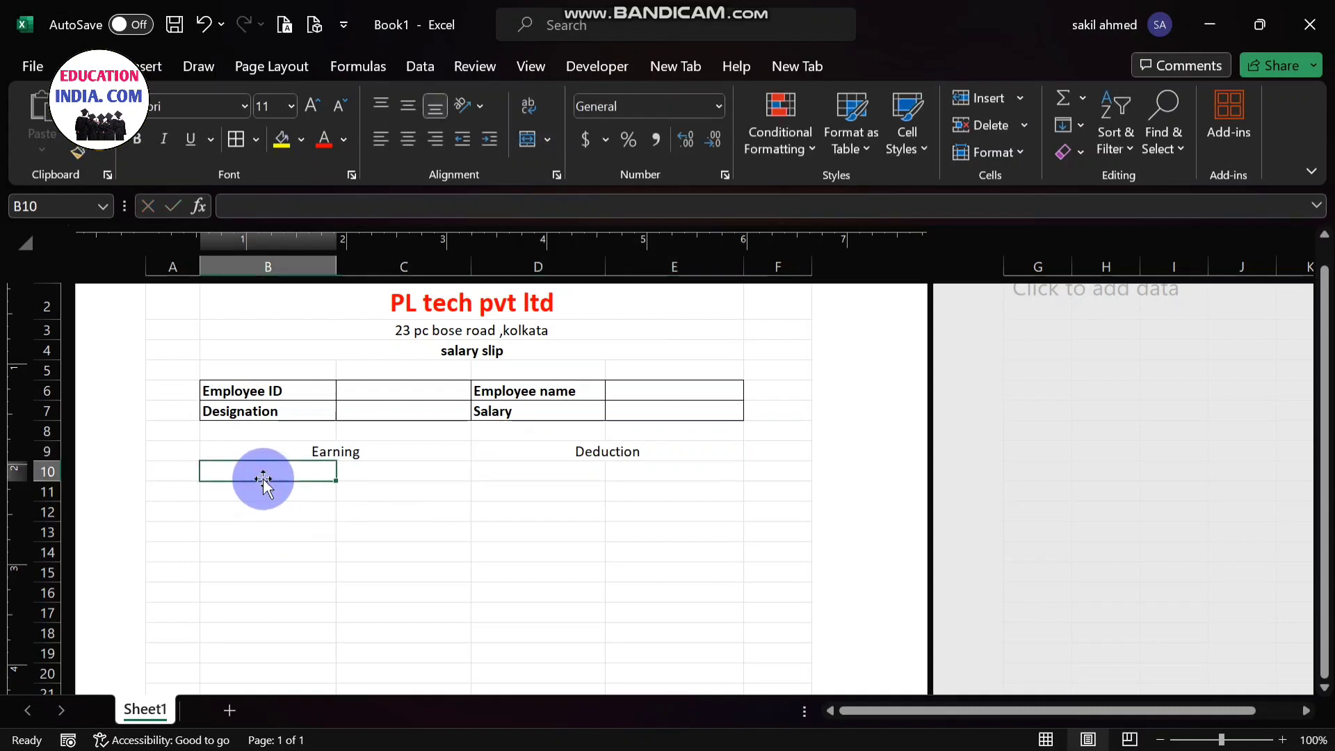
- Enter the earning labels "Besic salary" in cell B10 and "Da (50)" in cell B11
{"action": "double_click", "coordinate": [262, 476]}
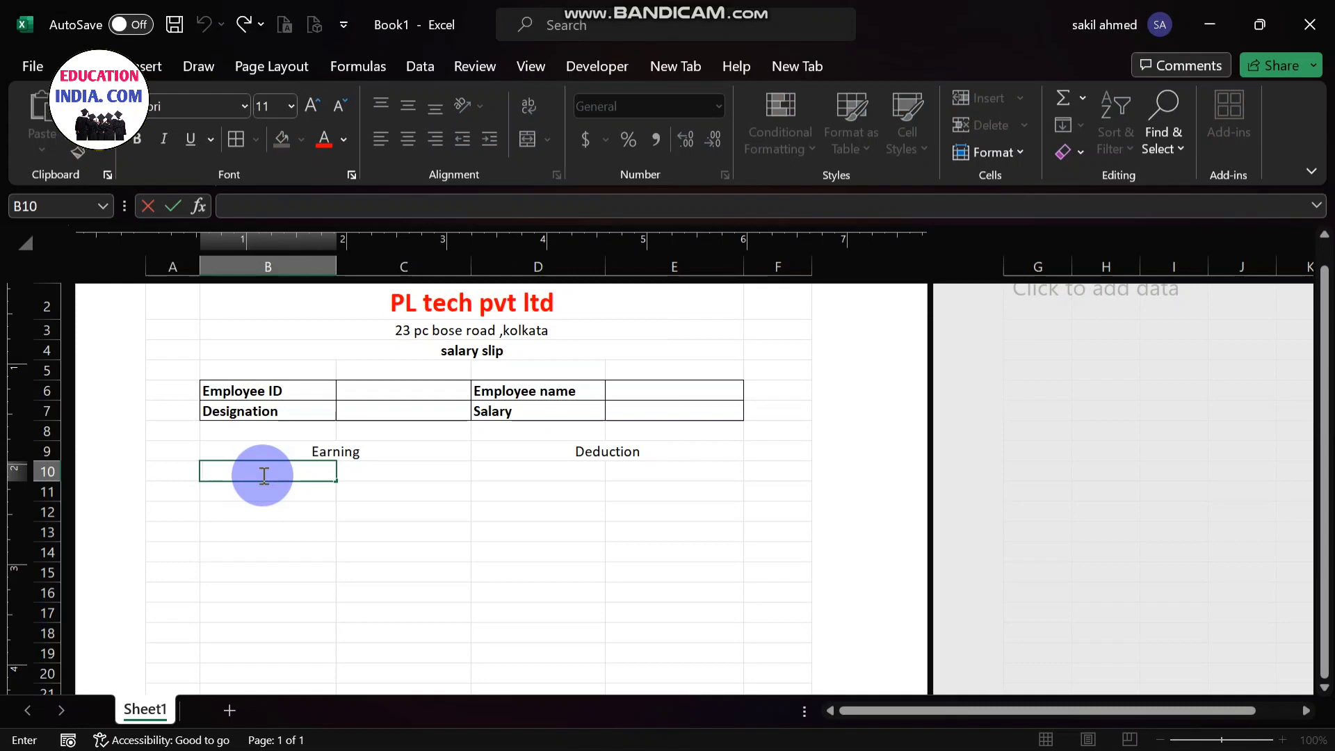
{"action": "type", "text": "Besic salary"}
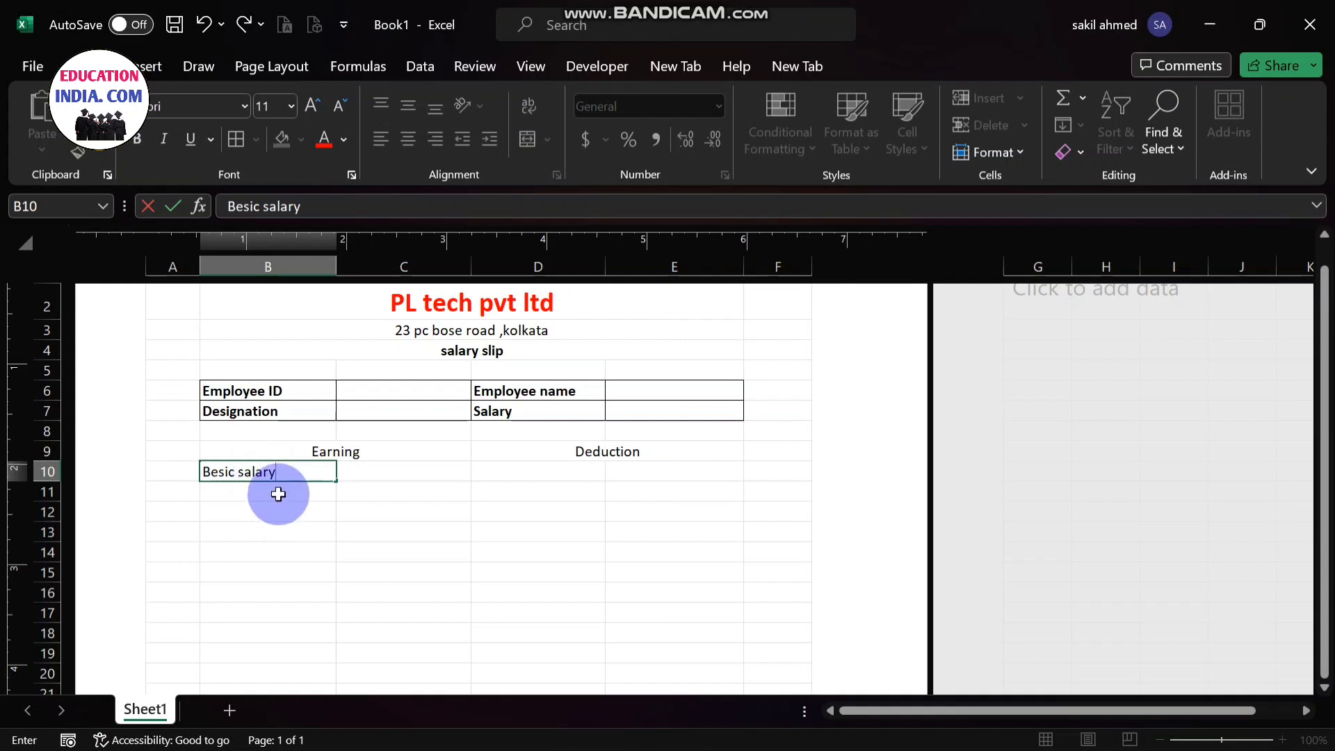
{"action": "key", "text": "Return"}
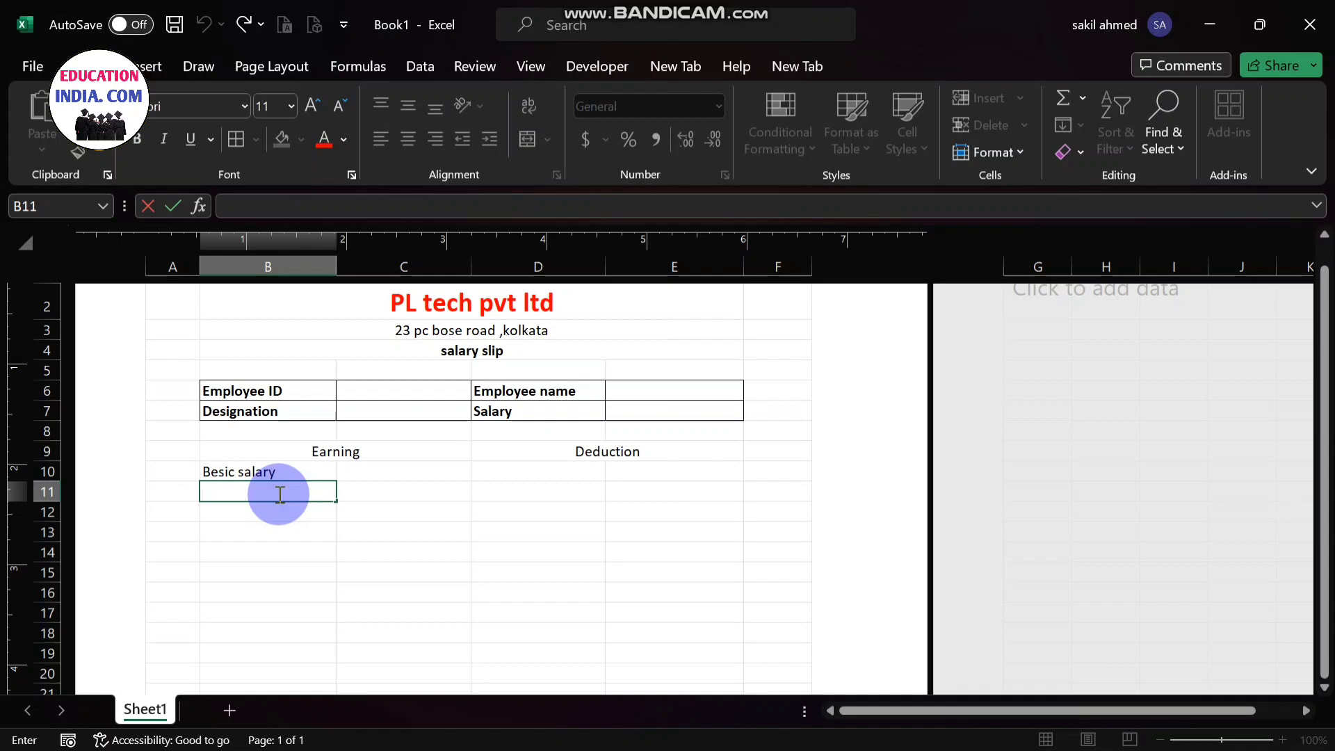
{"action": "type", "text": "Da (50)"}
- Enter the earning labels "Ta (20)" in cell B12 and "Hra(18)" in cell B13
{"action": "double_click", "coordinate": [264, 513]}
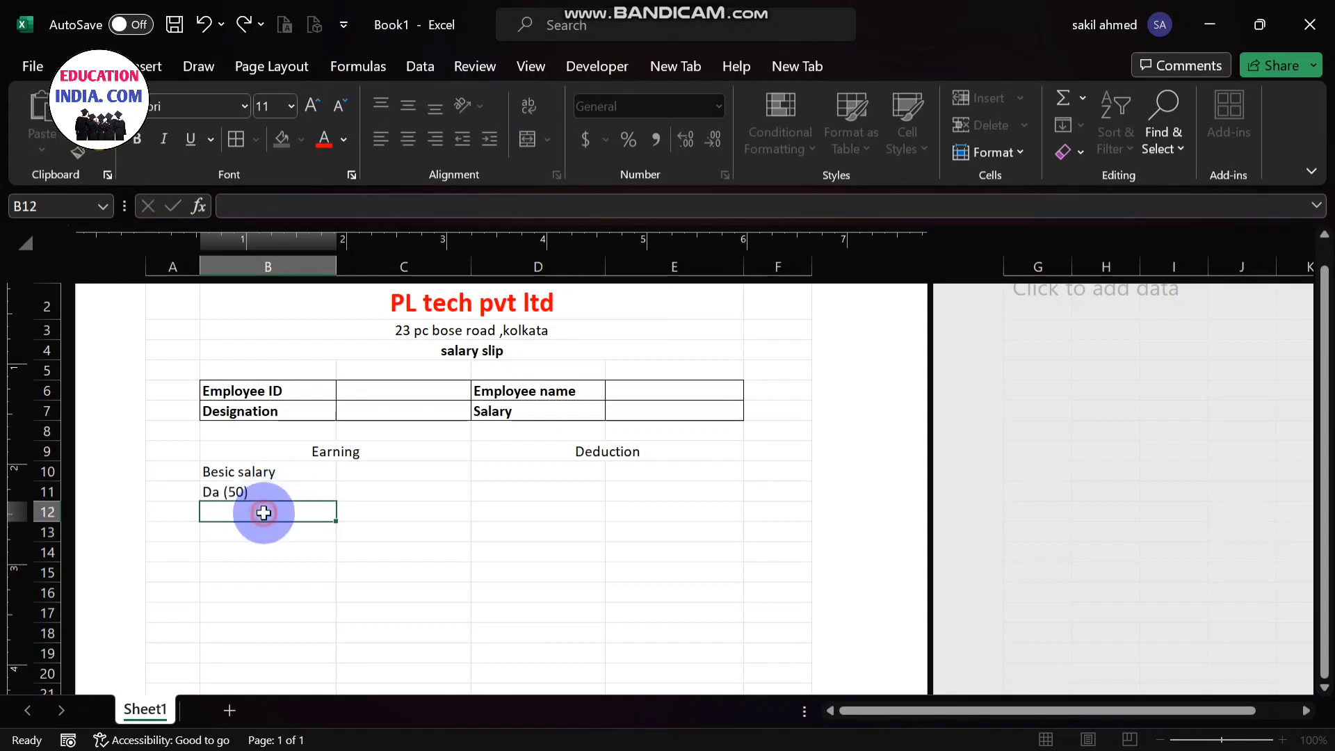
{"action": "type", "text": "Ta (20"}
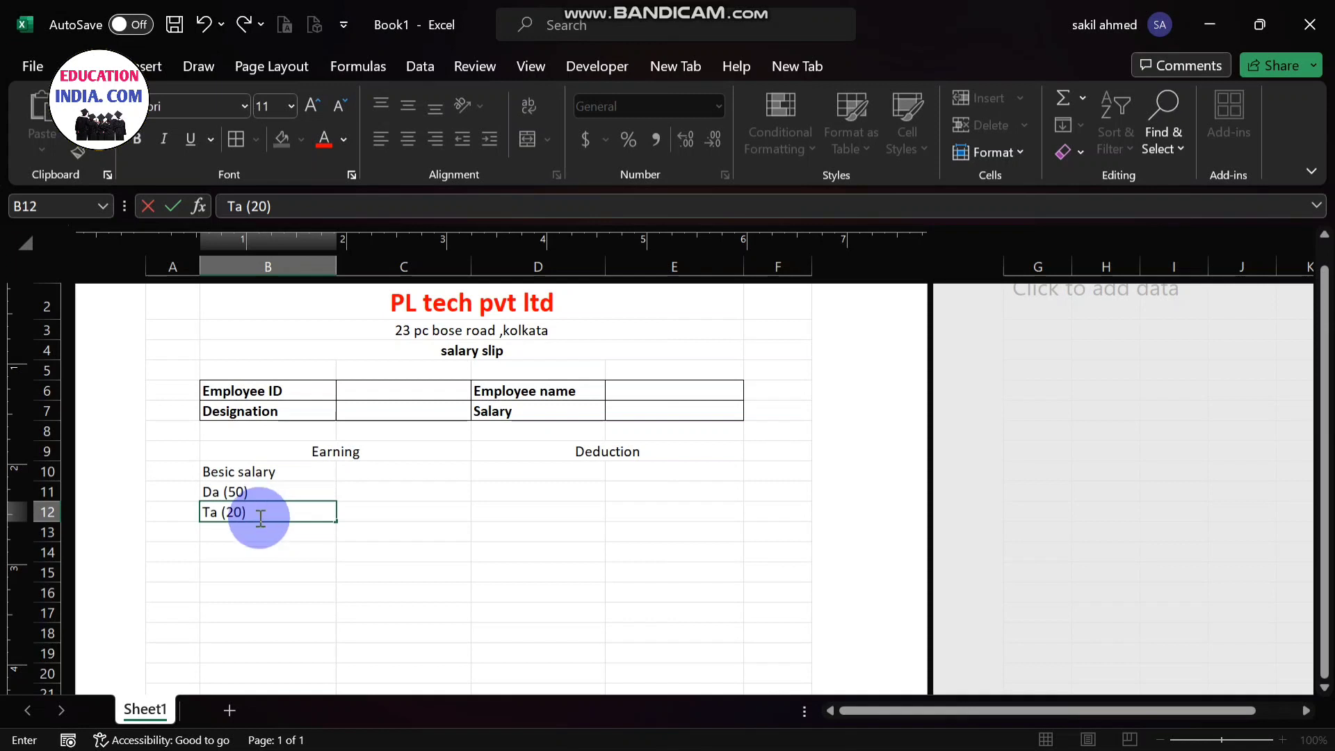
{"action": "left_click", "coordinate": [243, 535]}
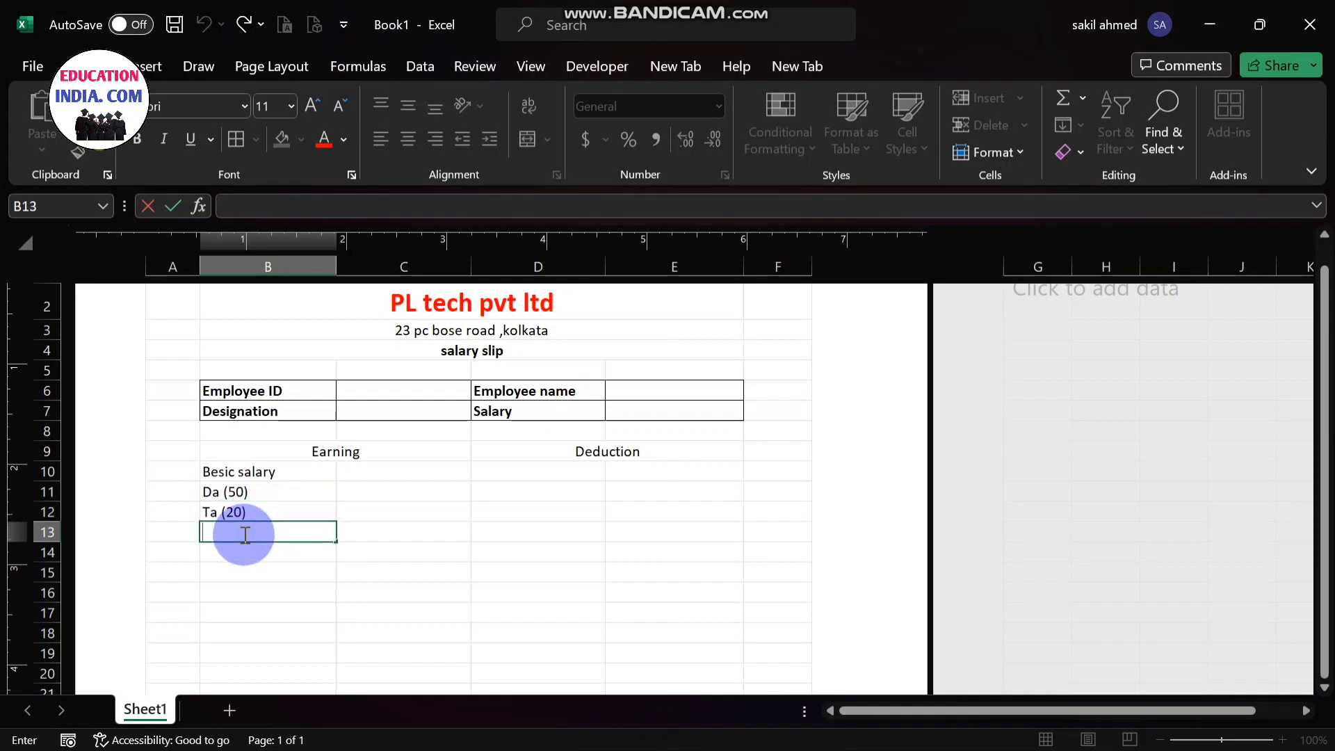
{"action": "type", "text": "Hra(18)"}
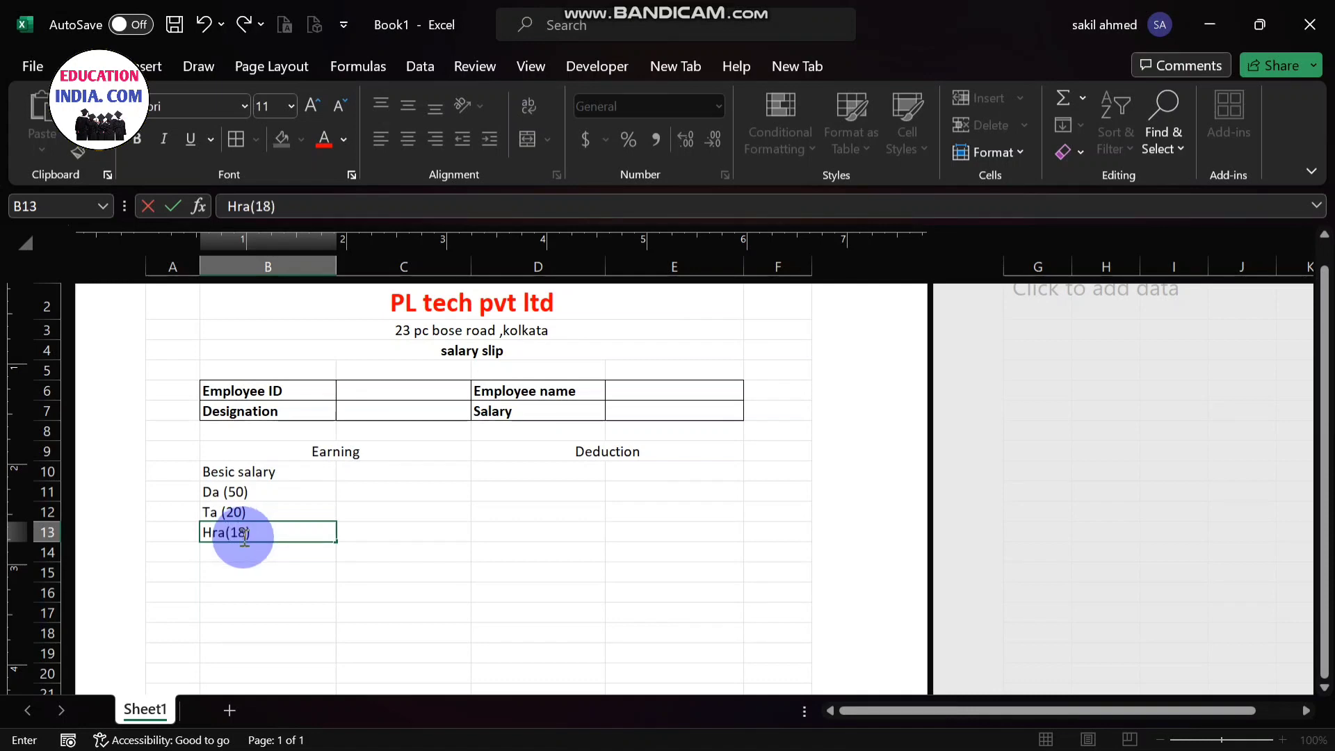
- Enter the labels "medical(10)" in cell B14 and "Gross pay" in cell B15
{"action": "left_click", "coordinate": [242, 554]}
{"action": "type", "text": "m"}
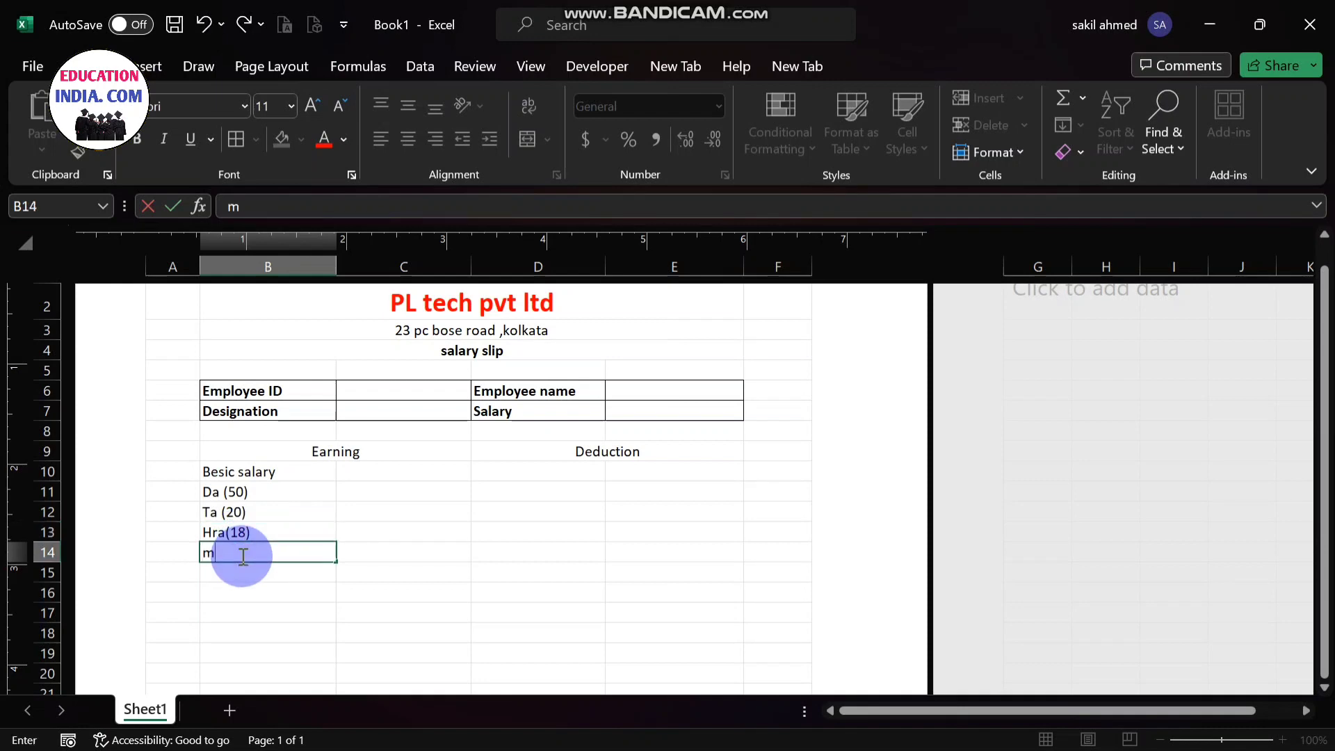
{"action": "type", "text": "edical(10)"}
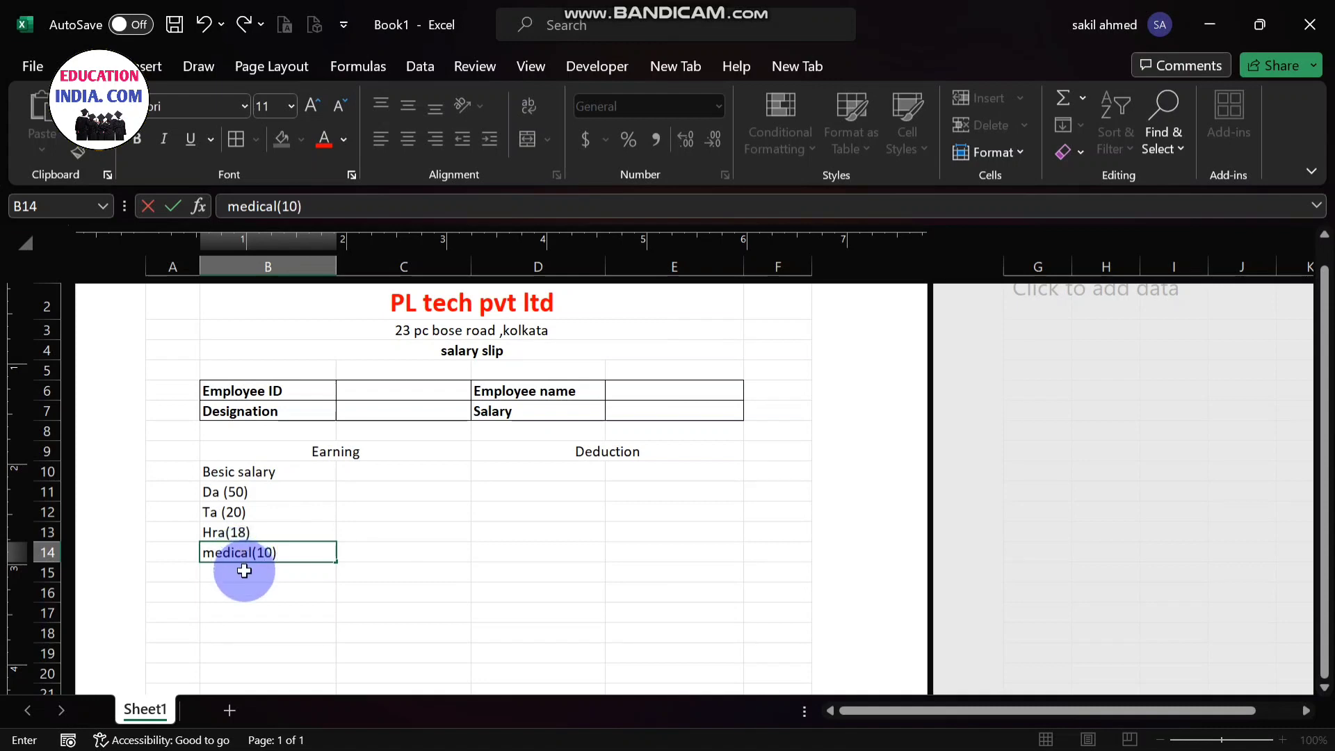
{"action": "left_click", "coordinate": [242, 581]}
{"action": "double_click", "coordinate": [243, 579]}
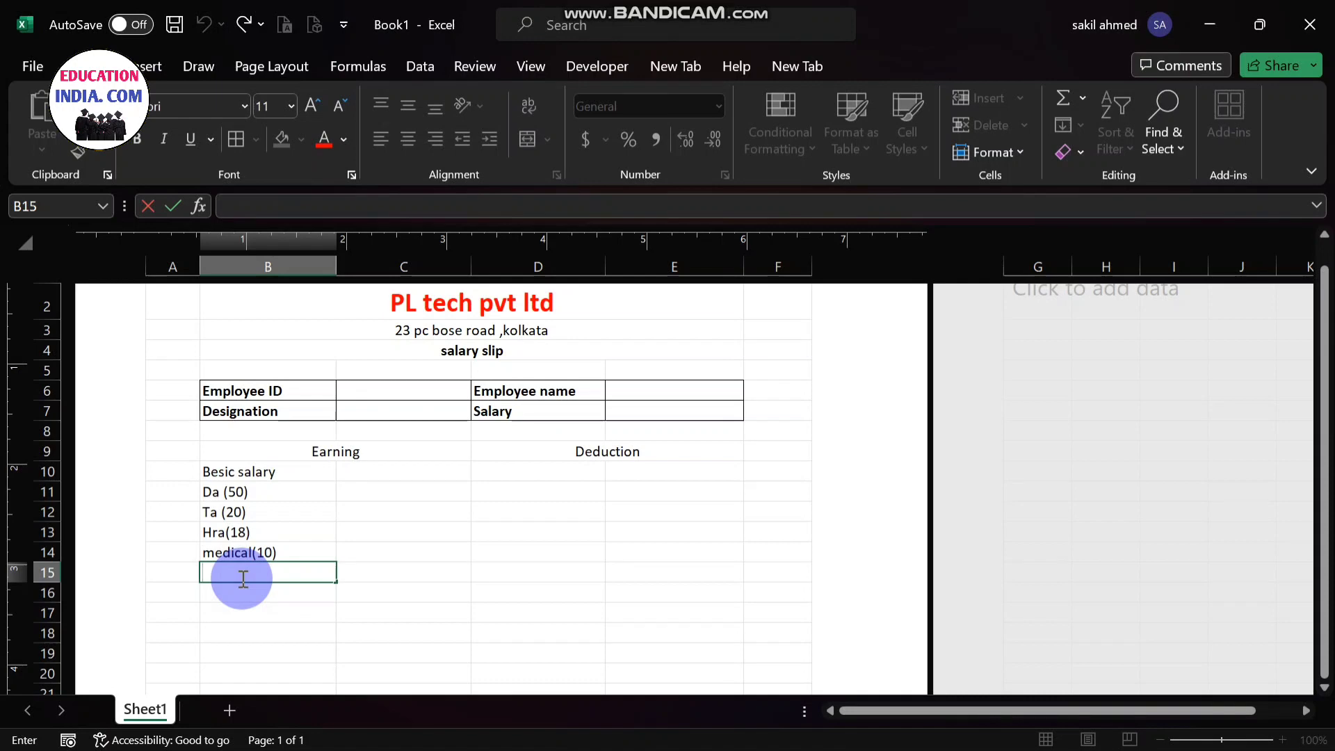
{"action": "type", "text": "Gross pay"}
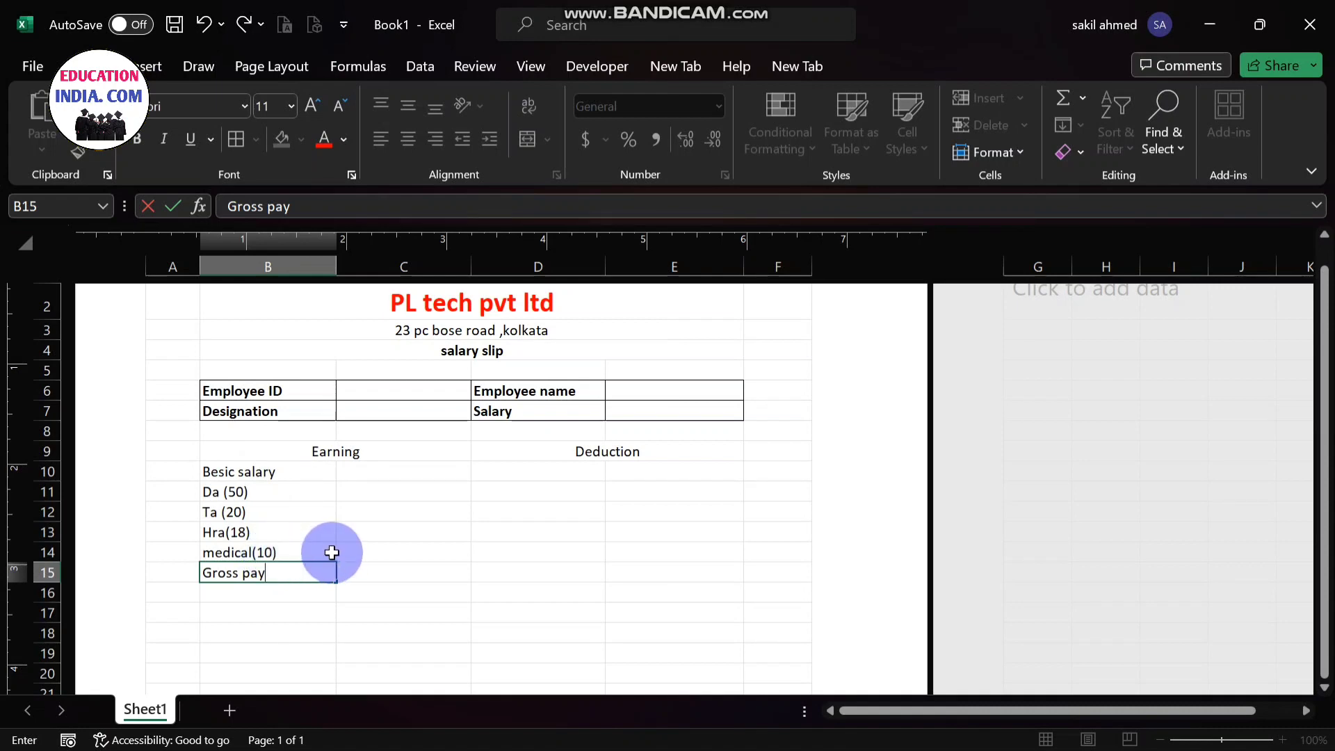
- Enter the deduction labels "pf", "Loan", "Esi" and "Tax" in cells D10 to D13
{"action": "left_click", "coordinate": [528, 470]}
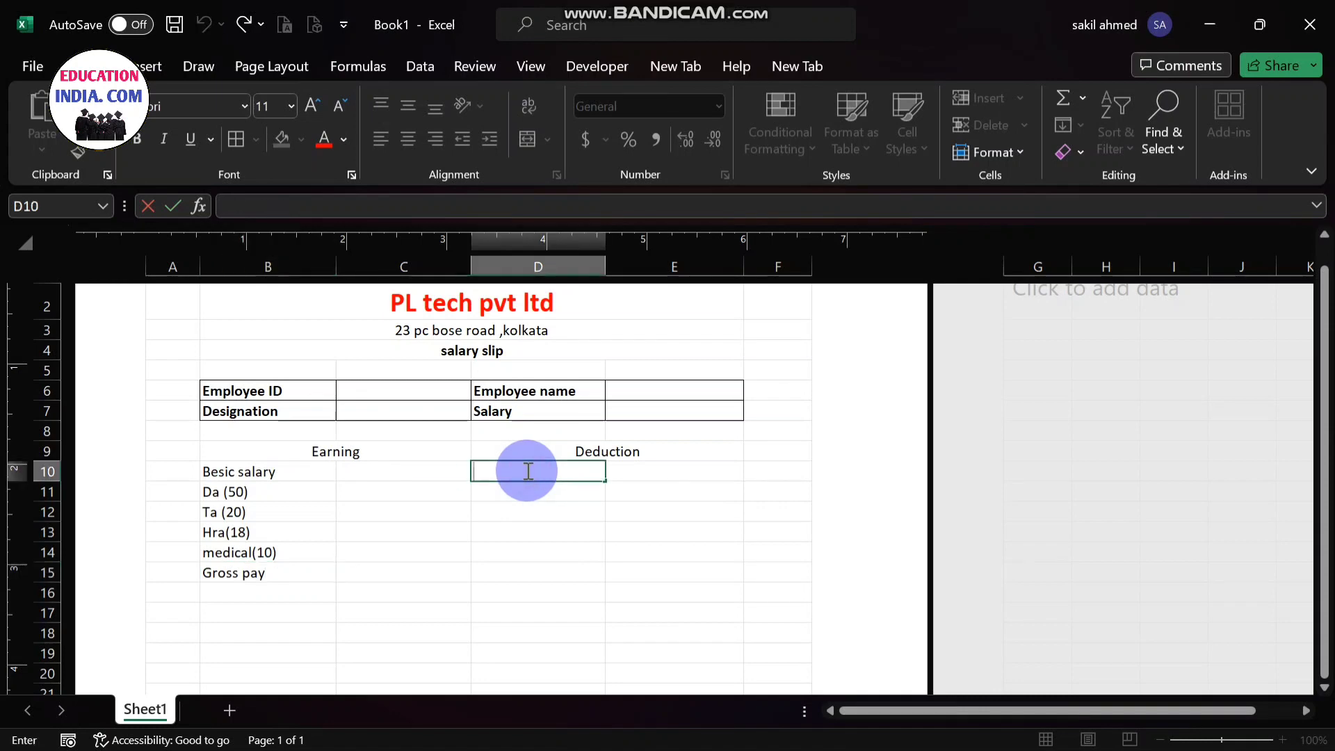
{"action": "type", "text": "pf"}
{"action": "double_click", "coordinate": [525, 491]}
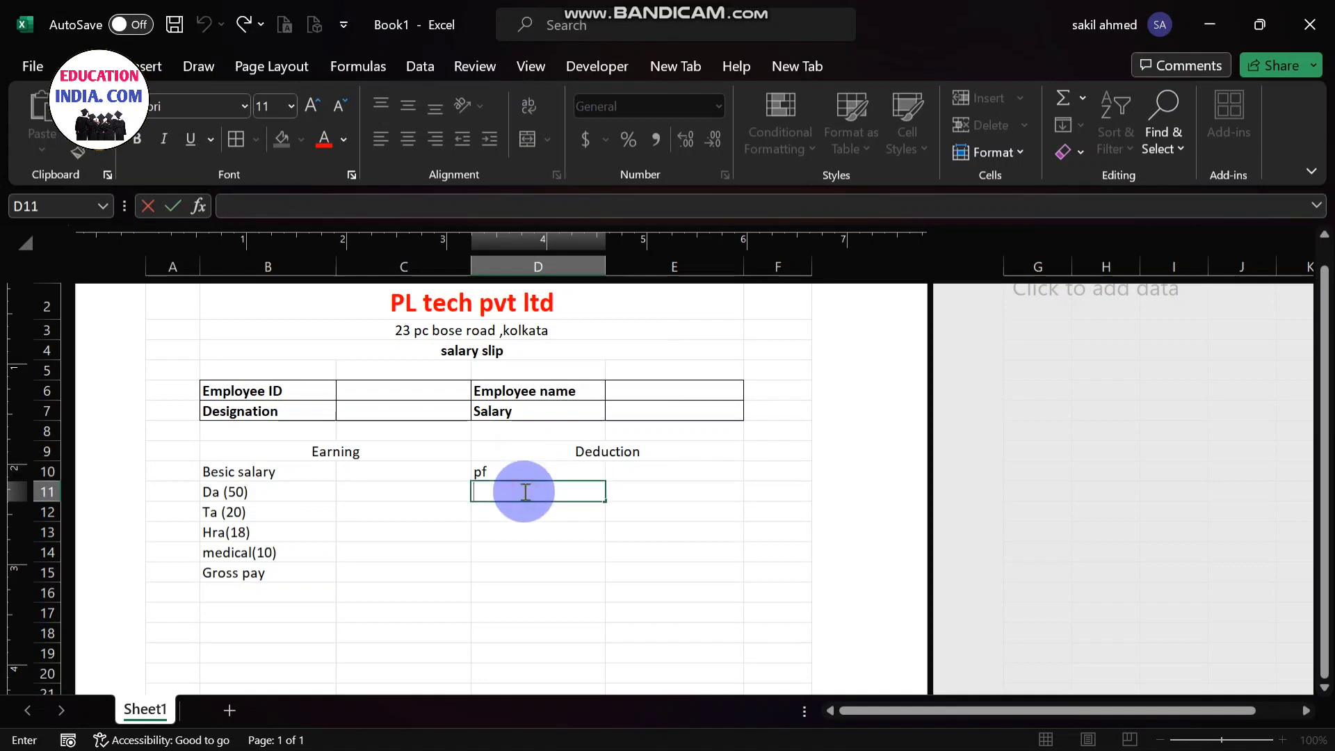
{"action": "type", "text": "Loan"}
{"action": "double_click", "coordinate": [521, 516]}
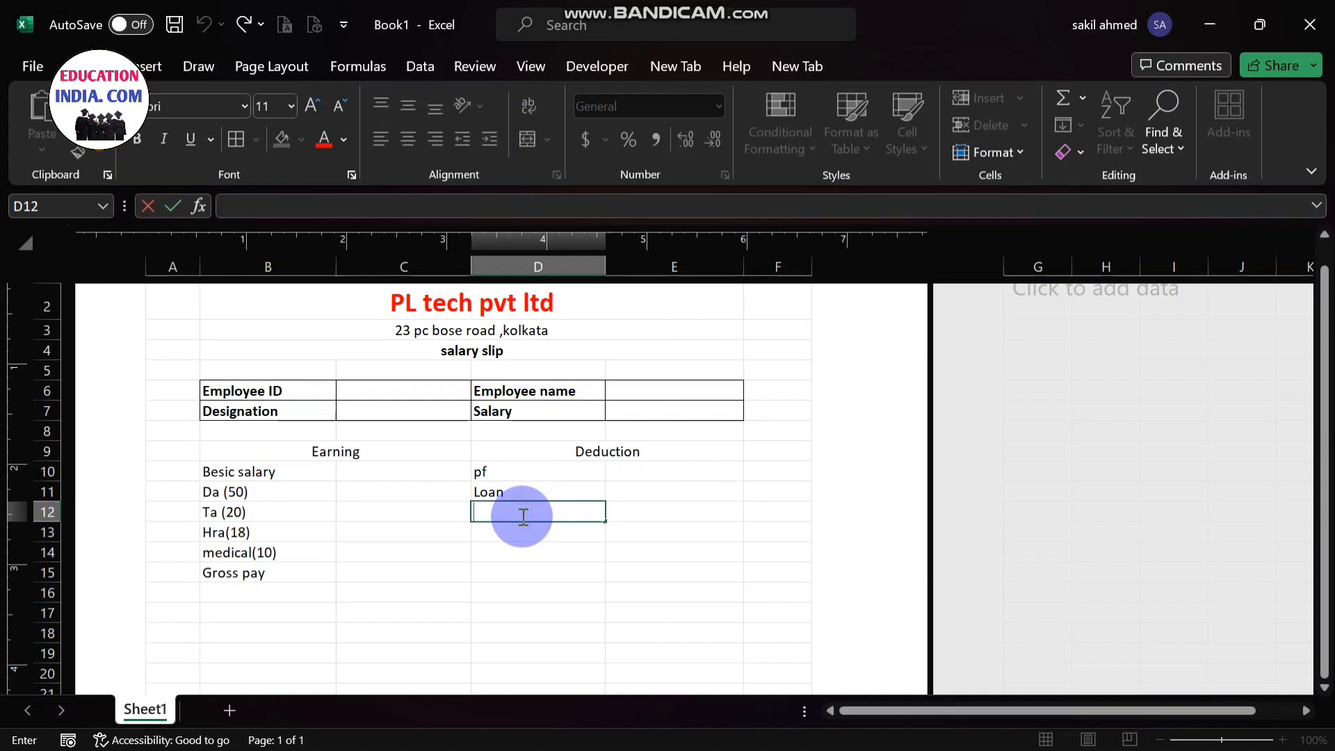
{"action": "type", "text": "Esi"}
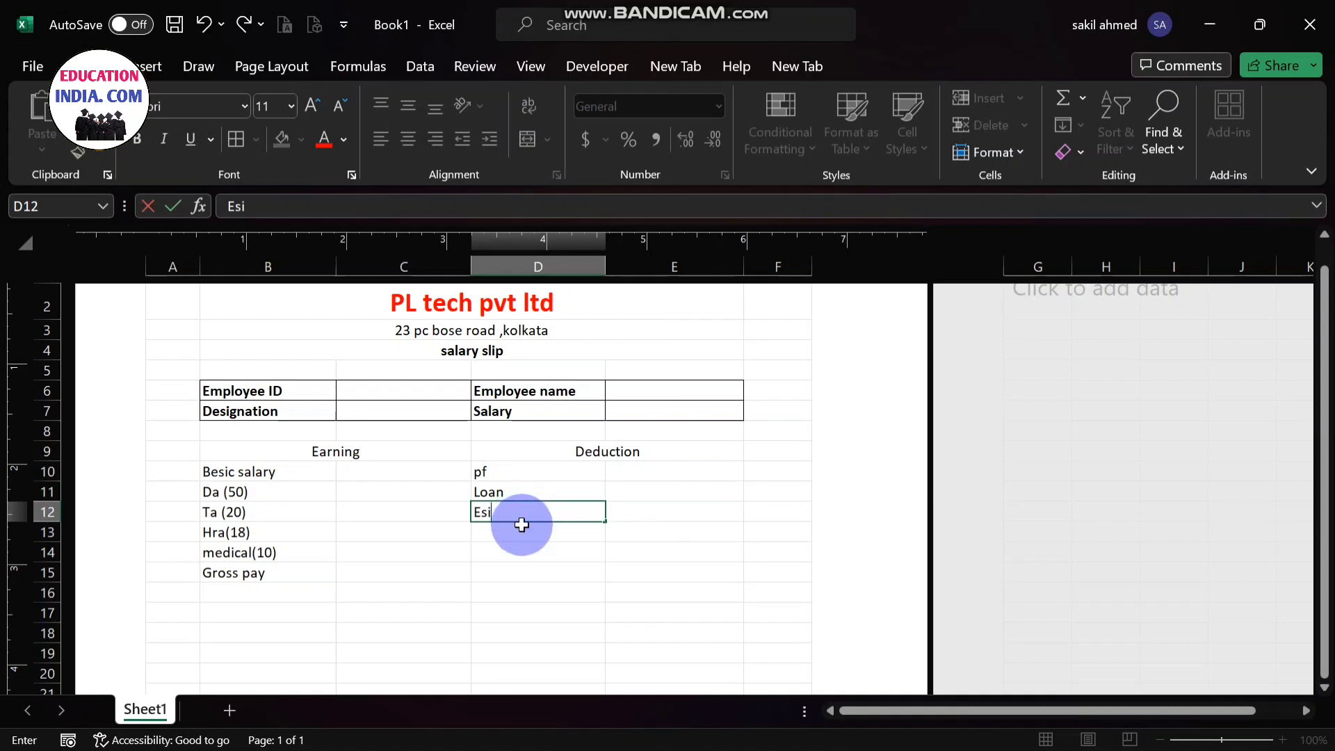
{"action": "double_click", "coordinate": [523, 526]}
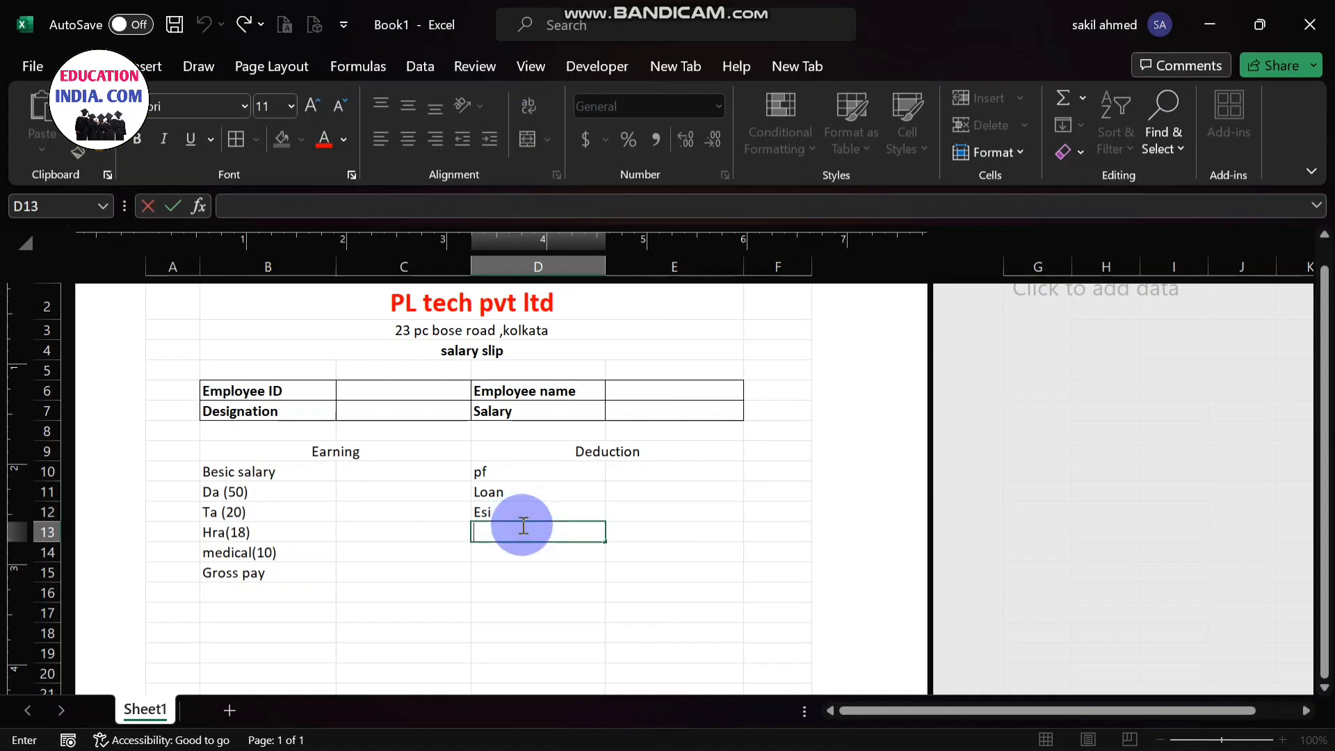
{"action": "type", "text": "Tax"}
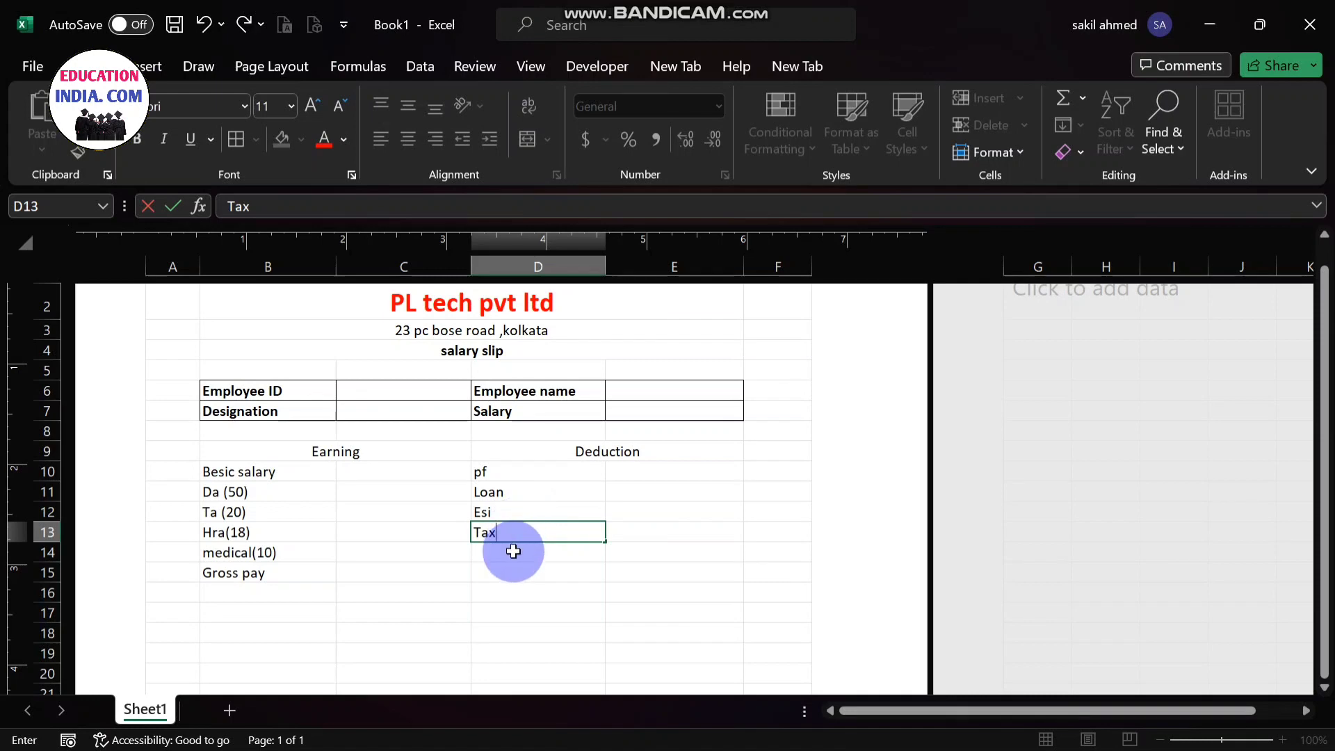
- Enter the label "Total Deduction" in cell D14, below the Tax label
{"action": "left_click", "coordinate": [513, 552]}
{"action": "type", "text": "To"}
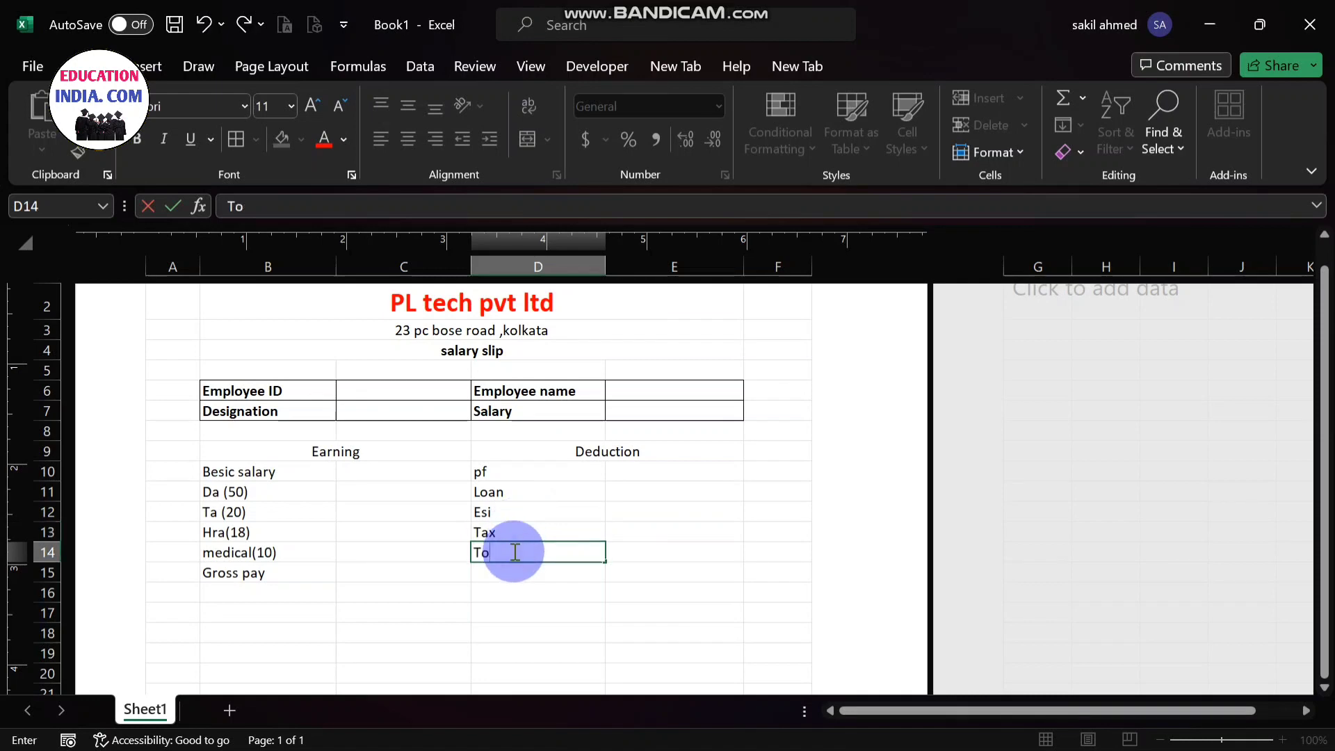
{"action": "type", "text": "tal Deduction"}
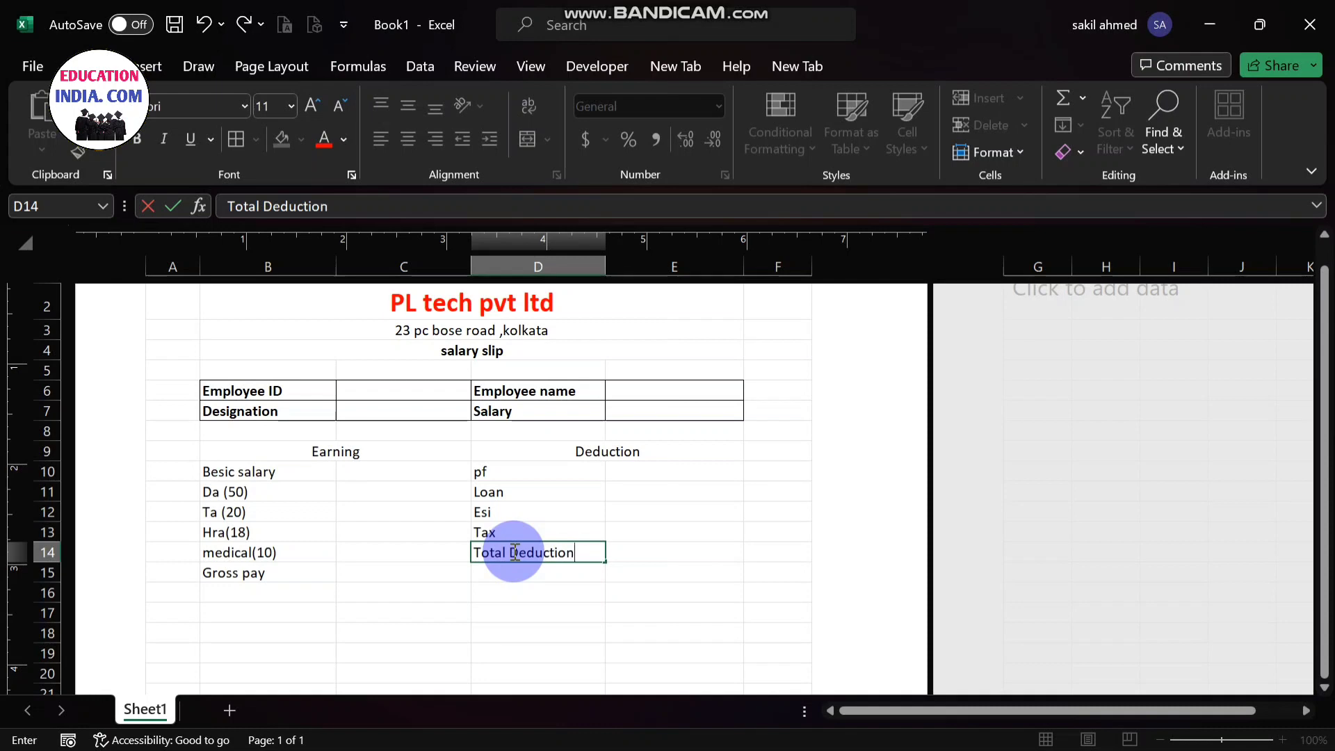
- Enter the label "Net salary" in cell D15, below the Total Deduction label
{"action": "left_click", "coordinate": [513, 579]}
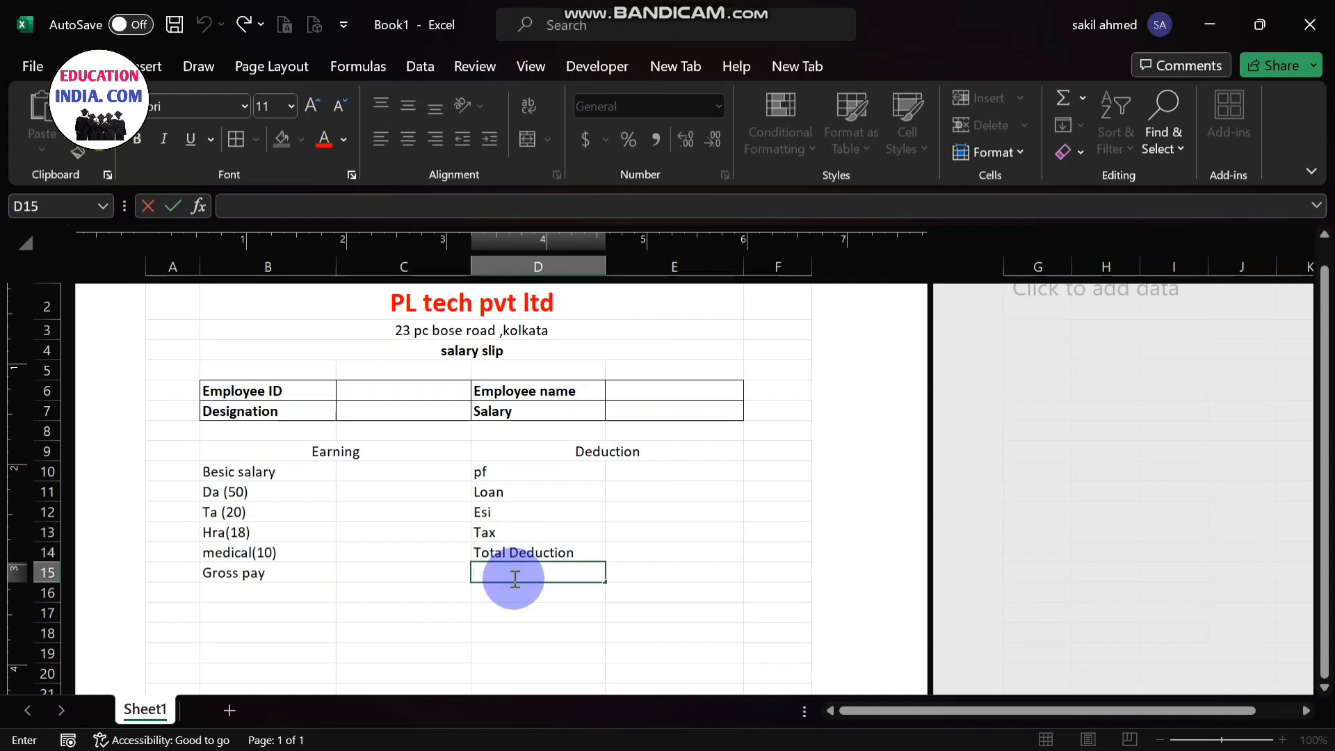
{"action": "type", "text": "Net salary"}
{"action": "left_click", "coordinate": [665, 568]}
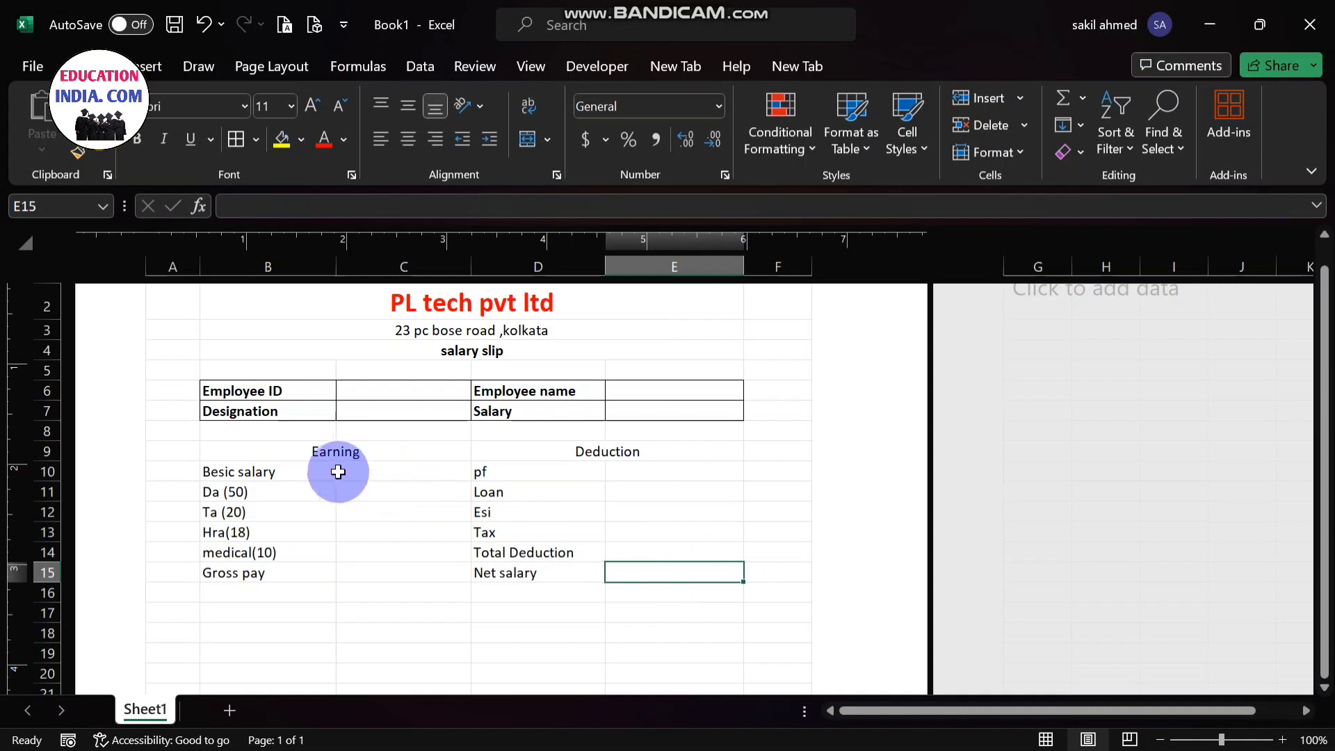
- Apply all borders to the earning and deduction table in cells B9 to E15
{"action": "left_click", "coordinate": [252, 454]}
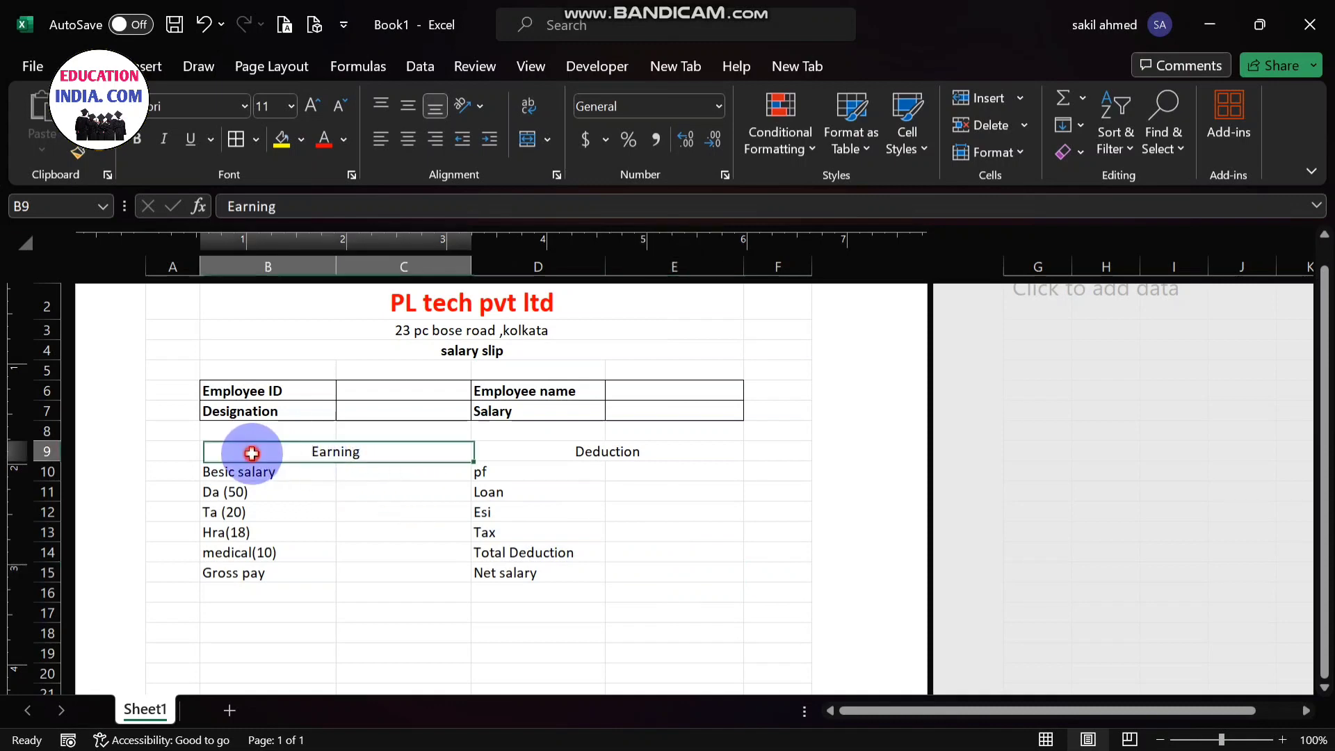
{"action": "left_click_drag", "start_coordinate": [252, 453], "coordinate": [577, 580]}
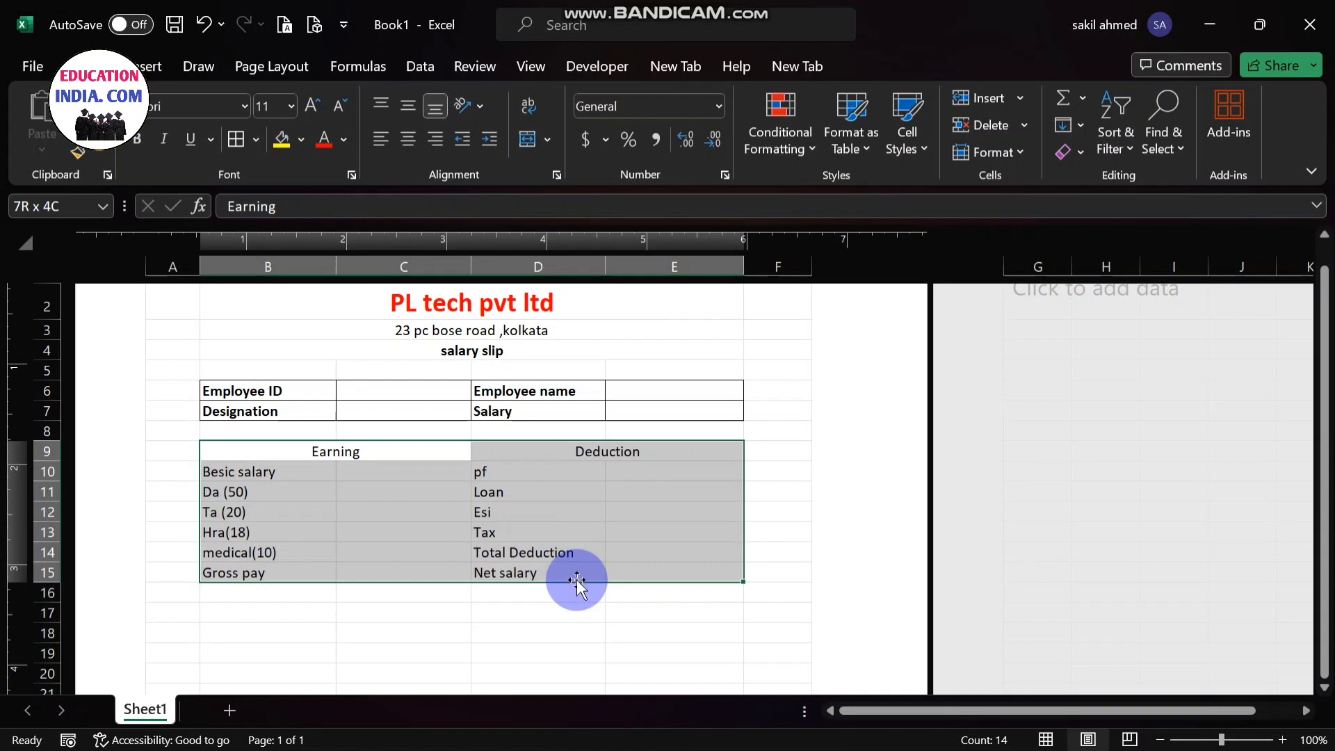
{"action": "left_click_drag", "start_coordinate": [577, 579], "coordinate": [577, 580]}
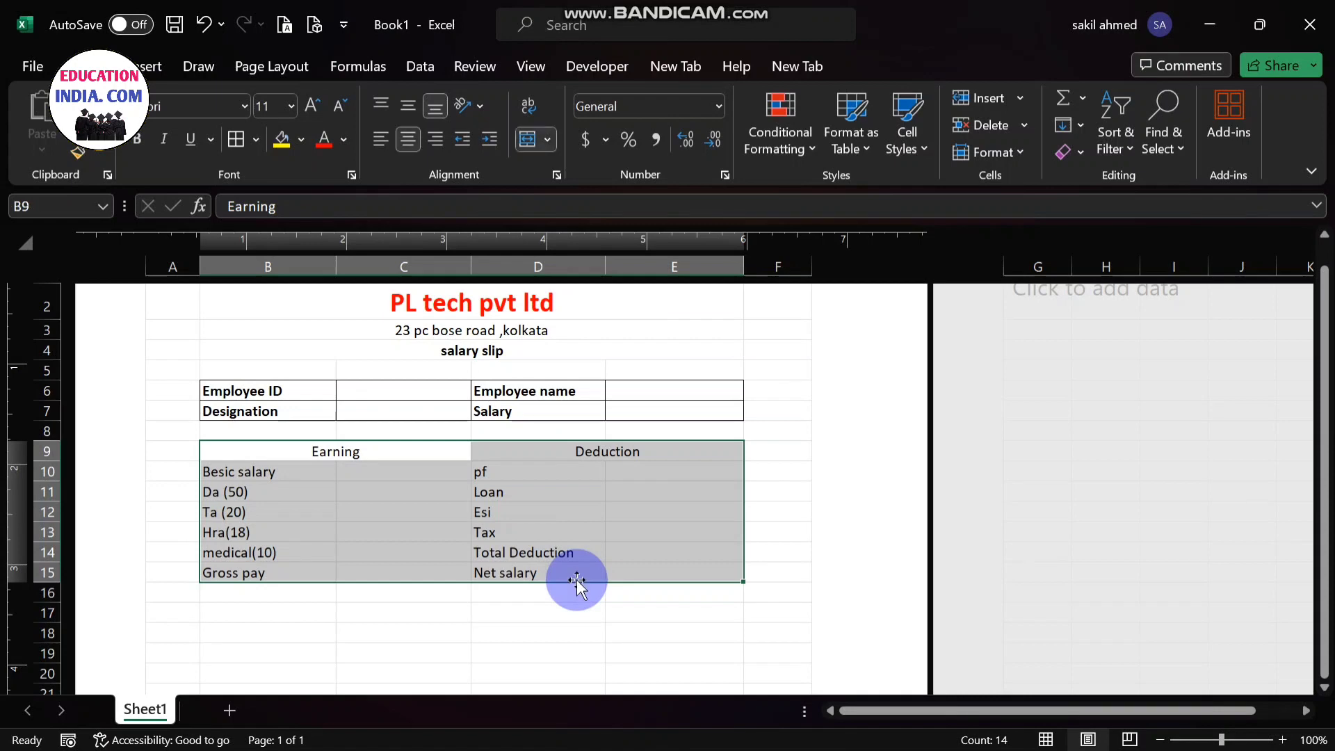
{"action": "left_click", "coordinate": [255, 141]}
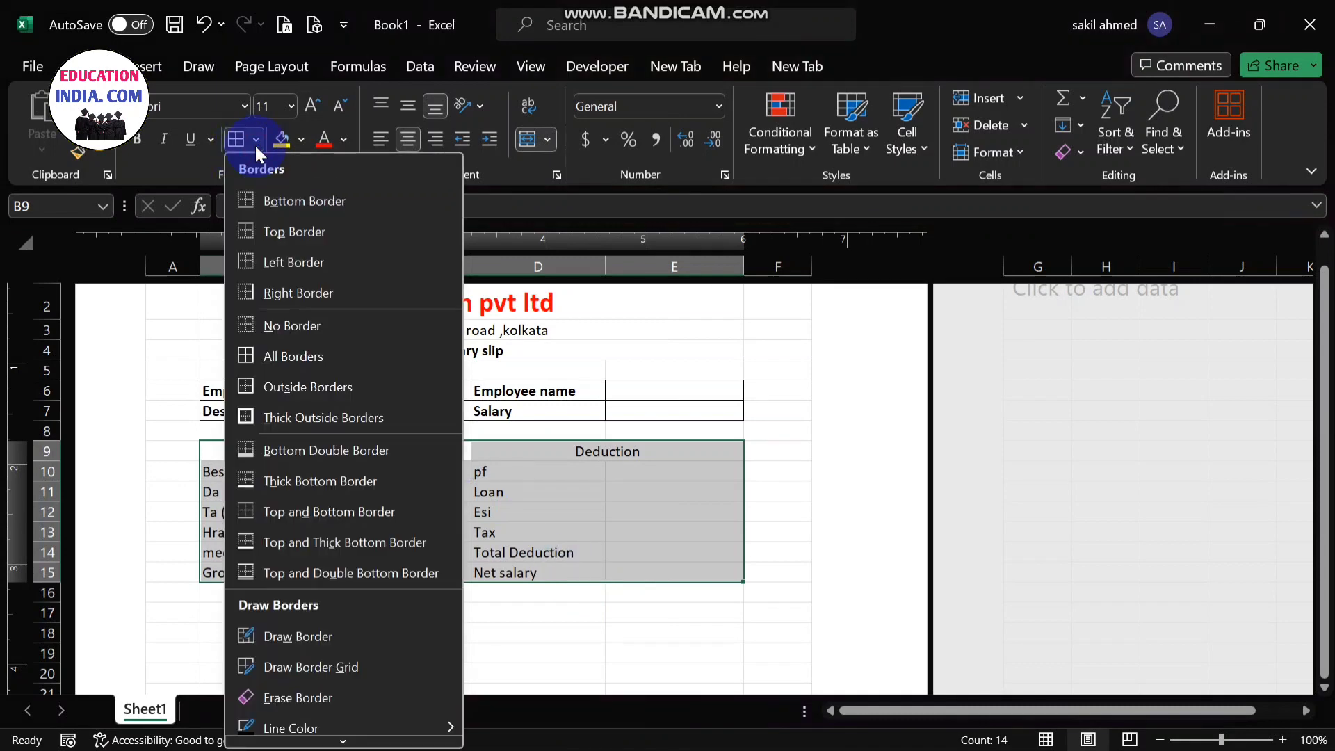
{"action": "left_click", "coordinate": [299, 360]}
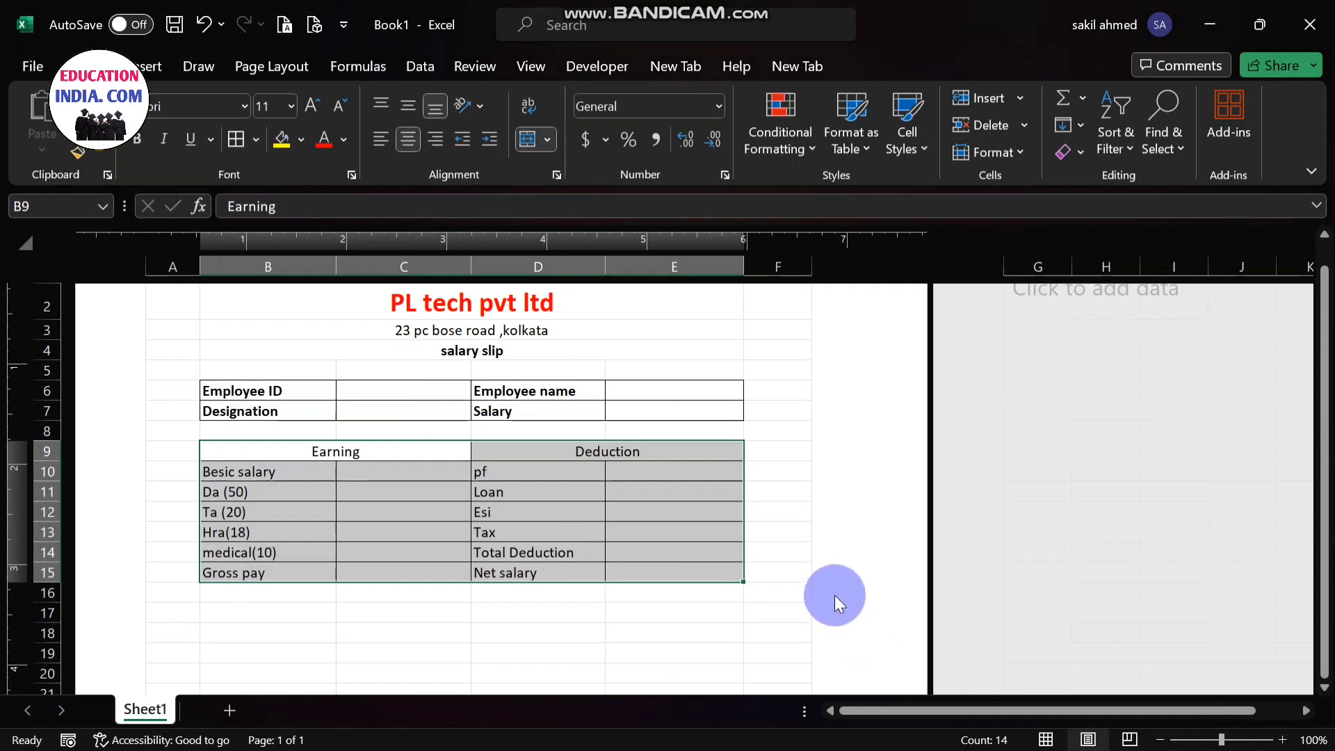
{"action": "left_click", "coordinate": [789, 556]}
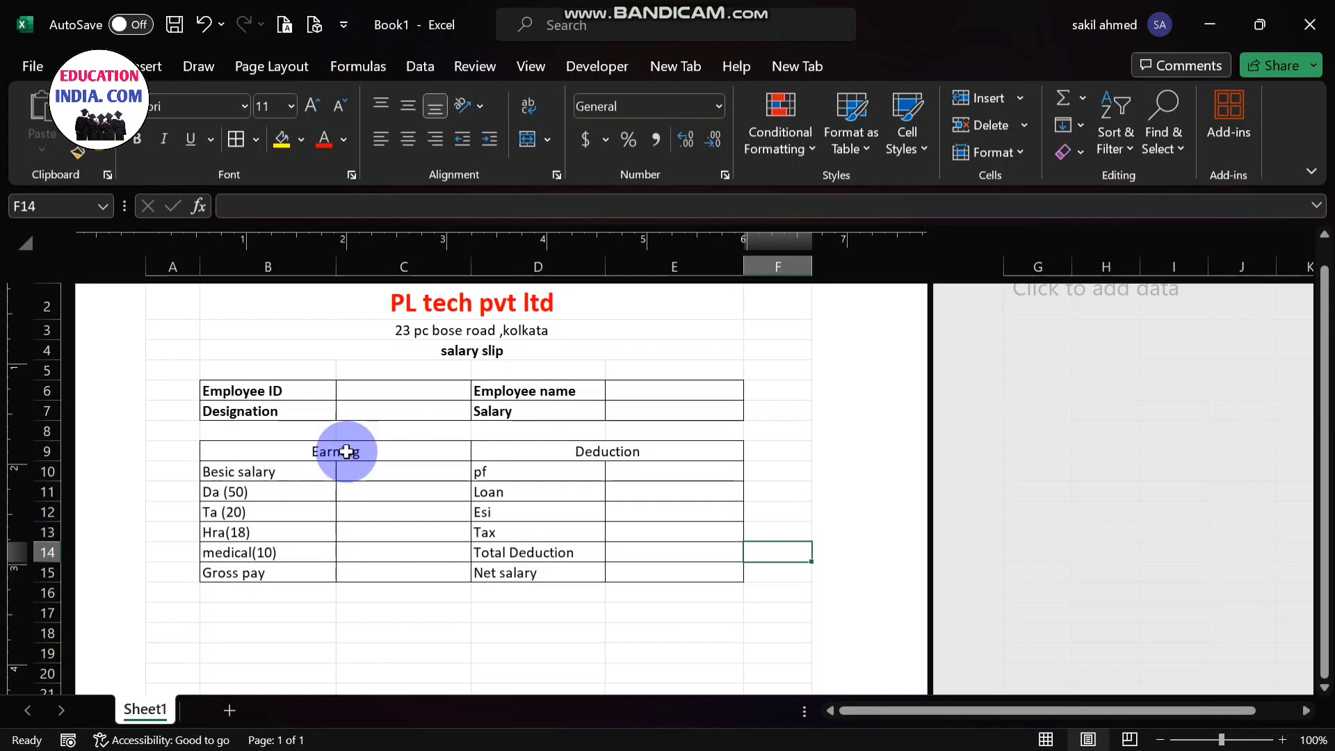
- Merge and center cells B17 to C17 below the earning and deduction table
{"action": "double_click", "coordinate": [240, 610]}
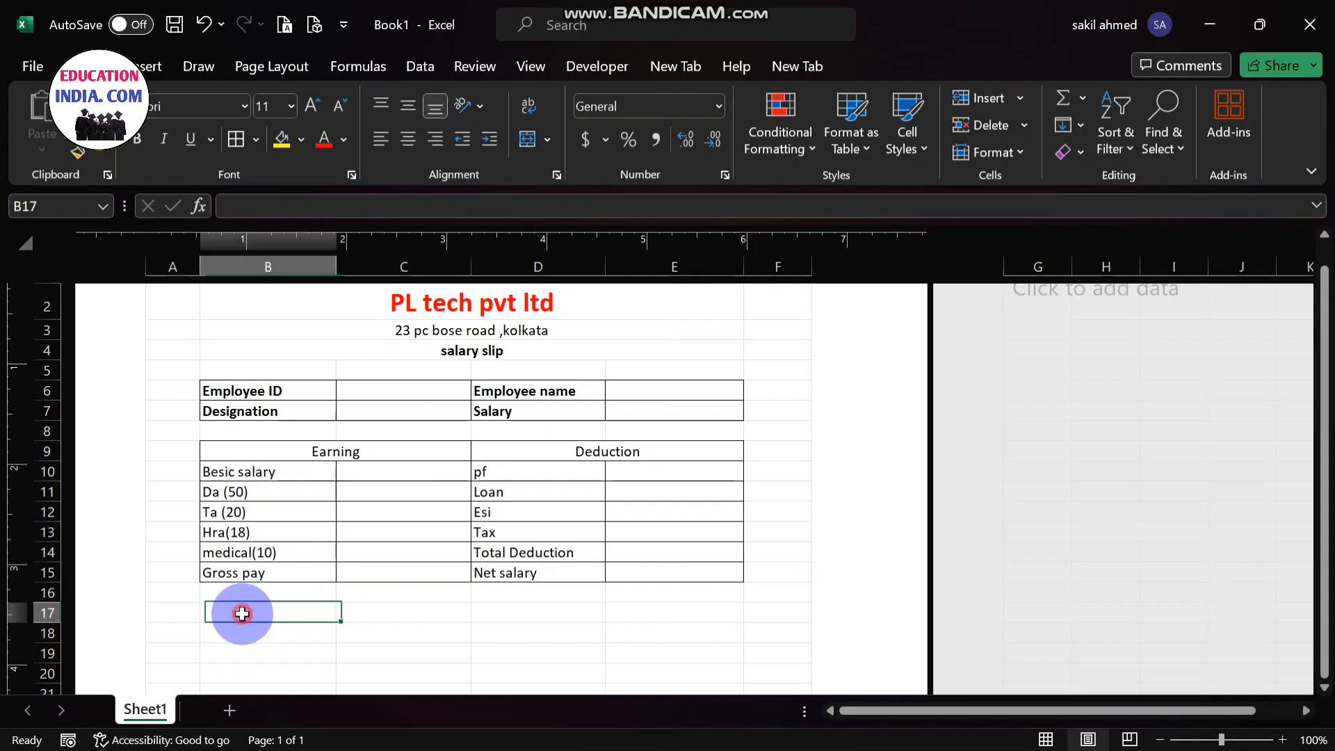
{"action": "left_click", "coordinate": [411, 626]}
{"action": "left_click_drag", "start_coordinate": [233, 620], "coordinate": [382, 612]}
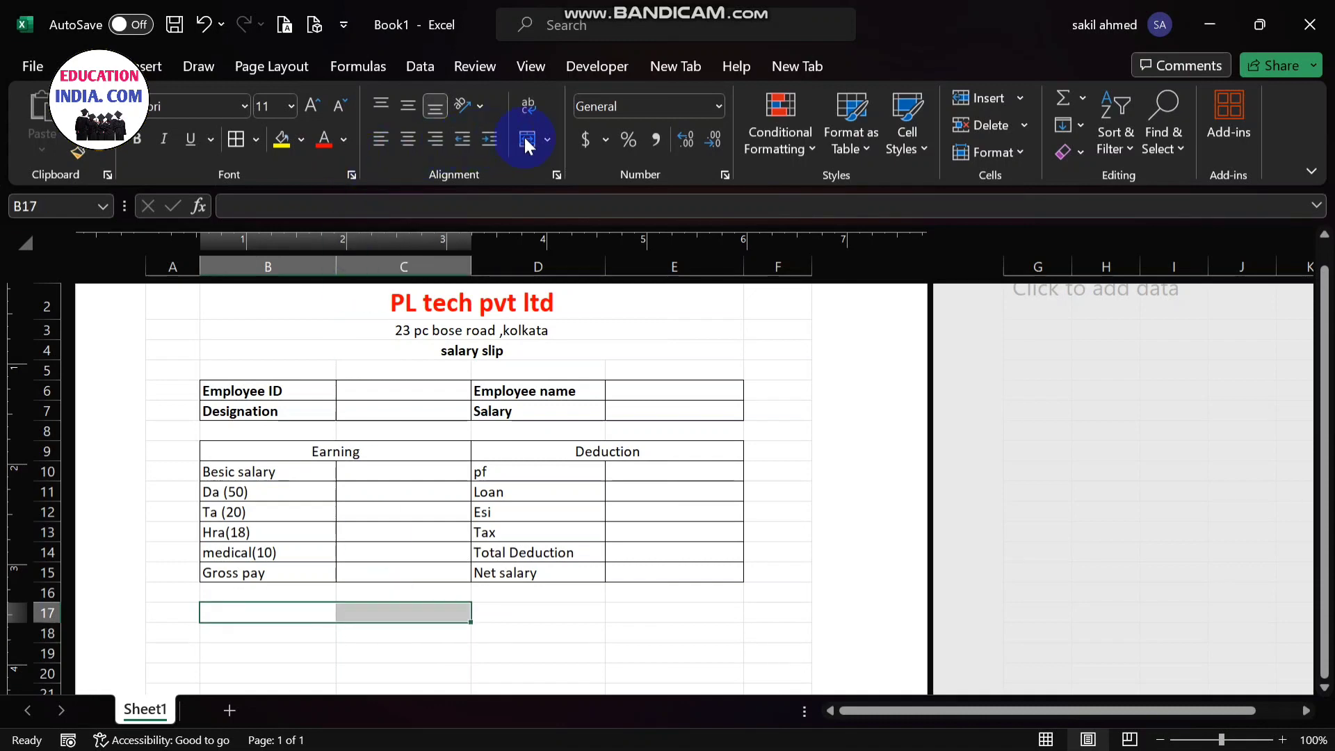
{"action": "left_click", "coordinate": [547, 146]}
{"action": "left_click", "coordinate": [546, 166]}
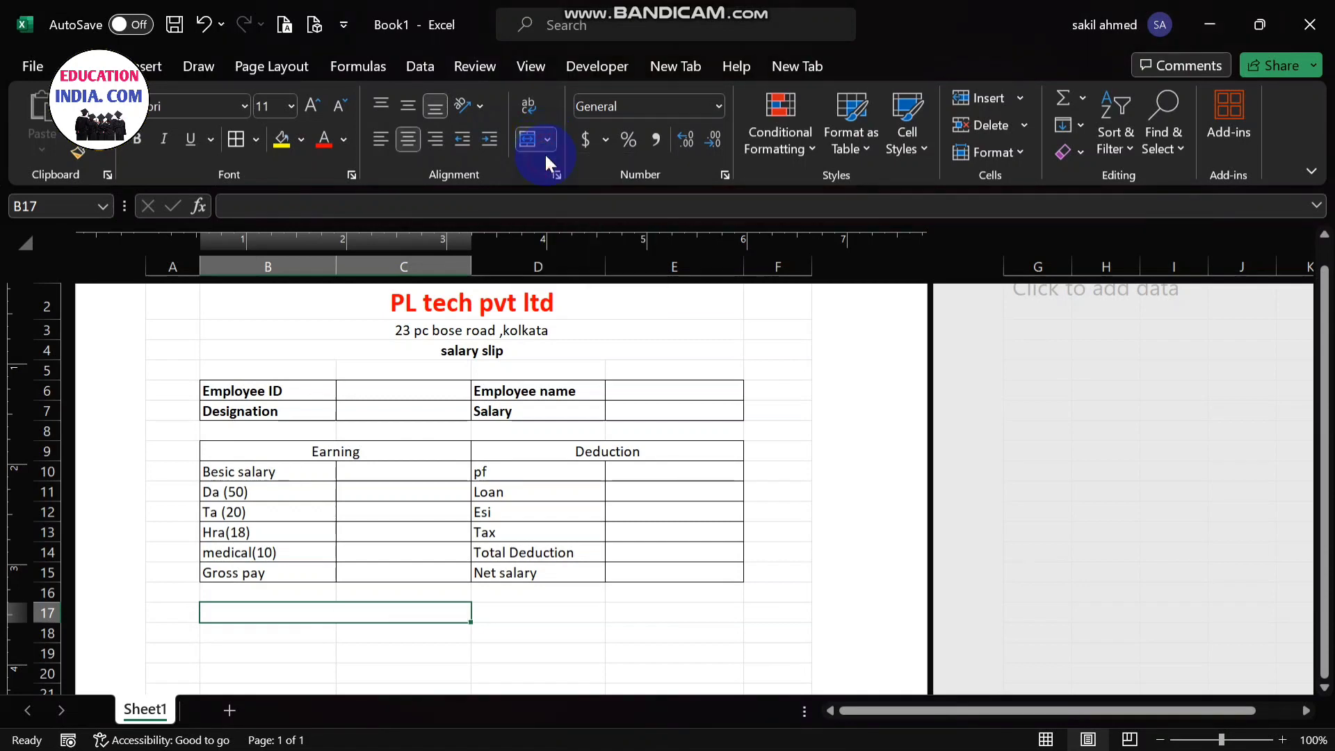
- Enter the label "signeture" followed by a line of dashes in the merged cell B17
{"action": "left_click", "coordinate": [308, 606]}
{"action": "type", "text": "si"}
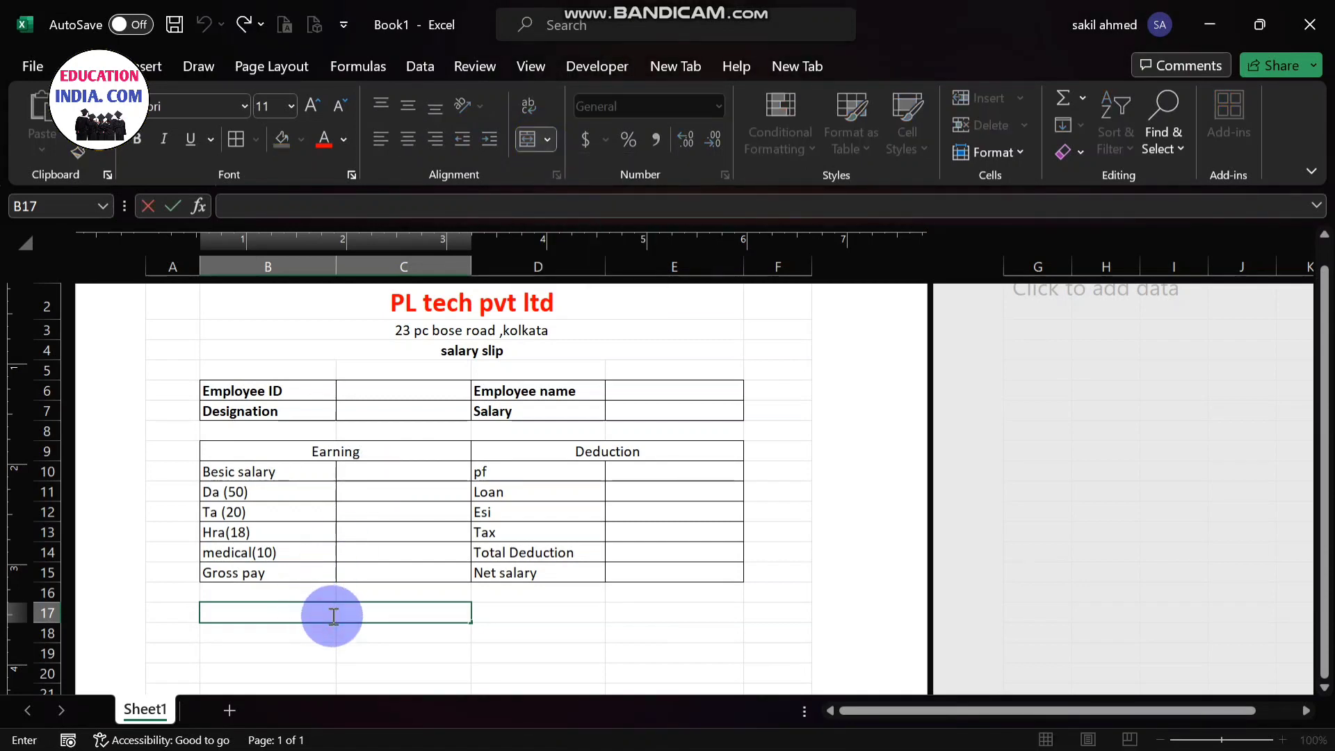
{"action": "type", "text": "gnetu"}
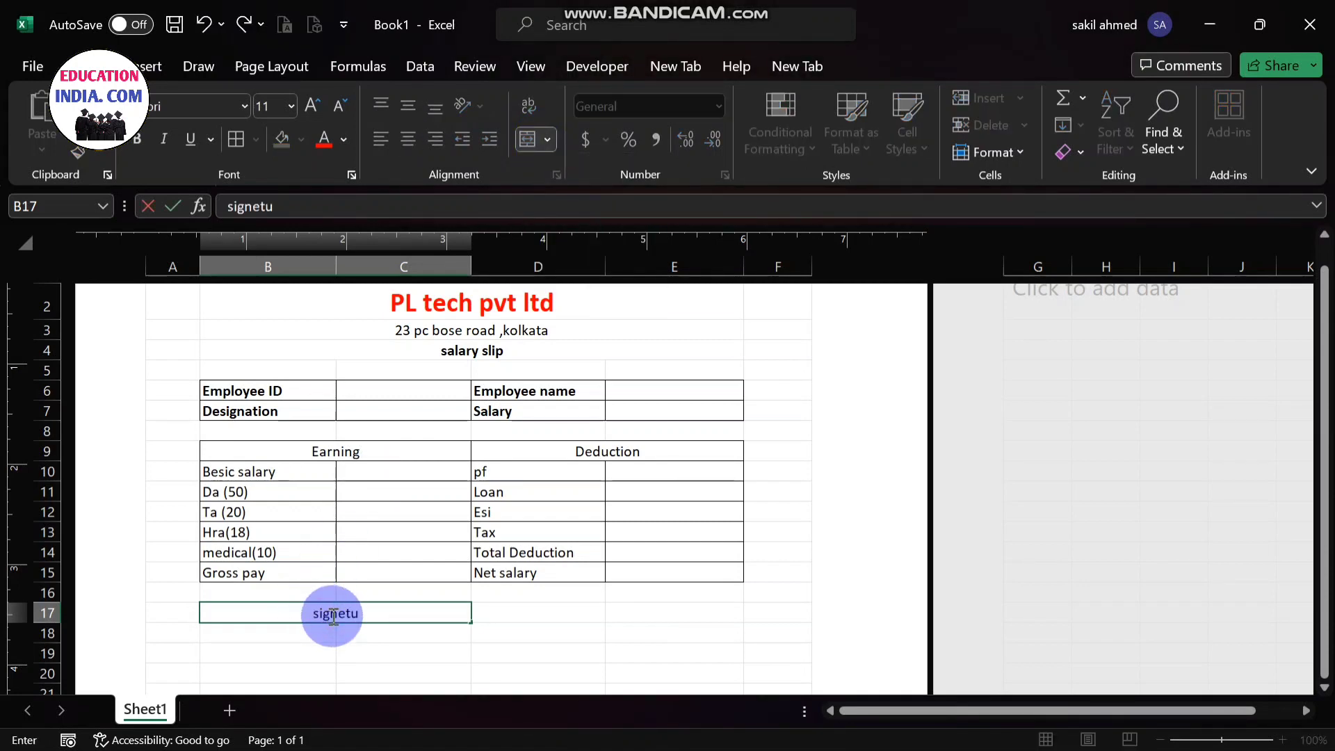
{"action": "type", "text": "re --------------"}
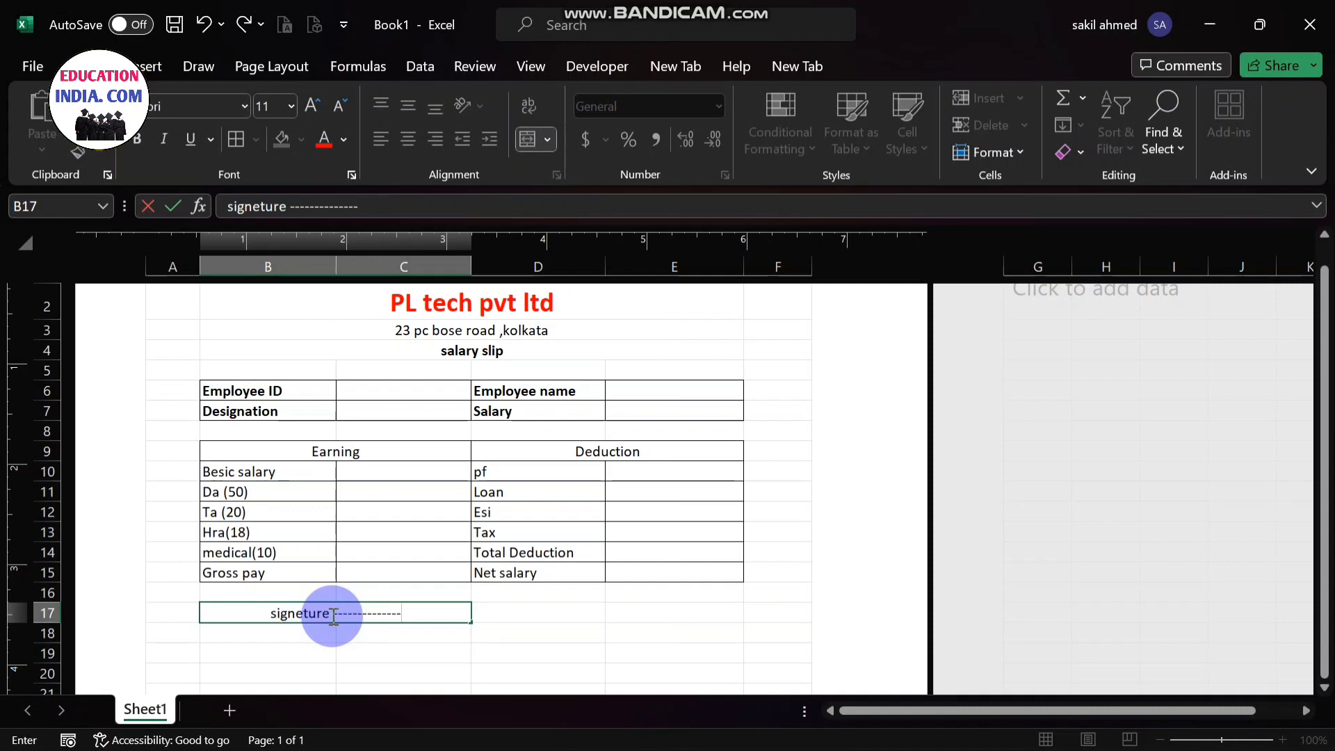
{"action": "type", "text": "-------"}
- Merge and center cells D17 to E17 beside the signature label
{"action": "left_click", "coordinate": [543, 619]}
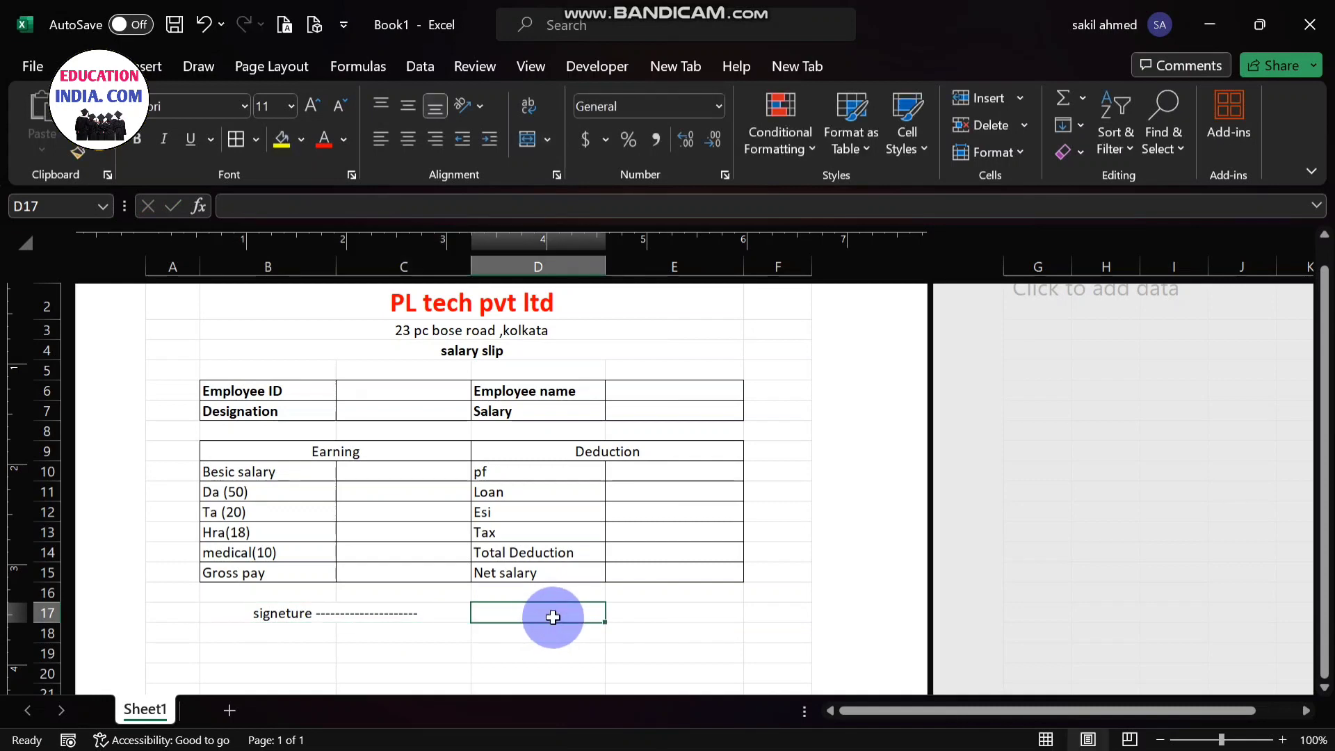
{"action": "left_click_drag", "start_coordinate": [553, 618], "coordinate": [662, 608]}
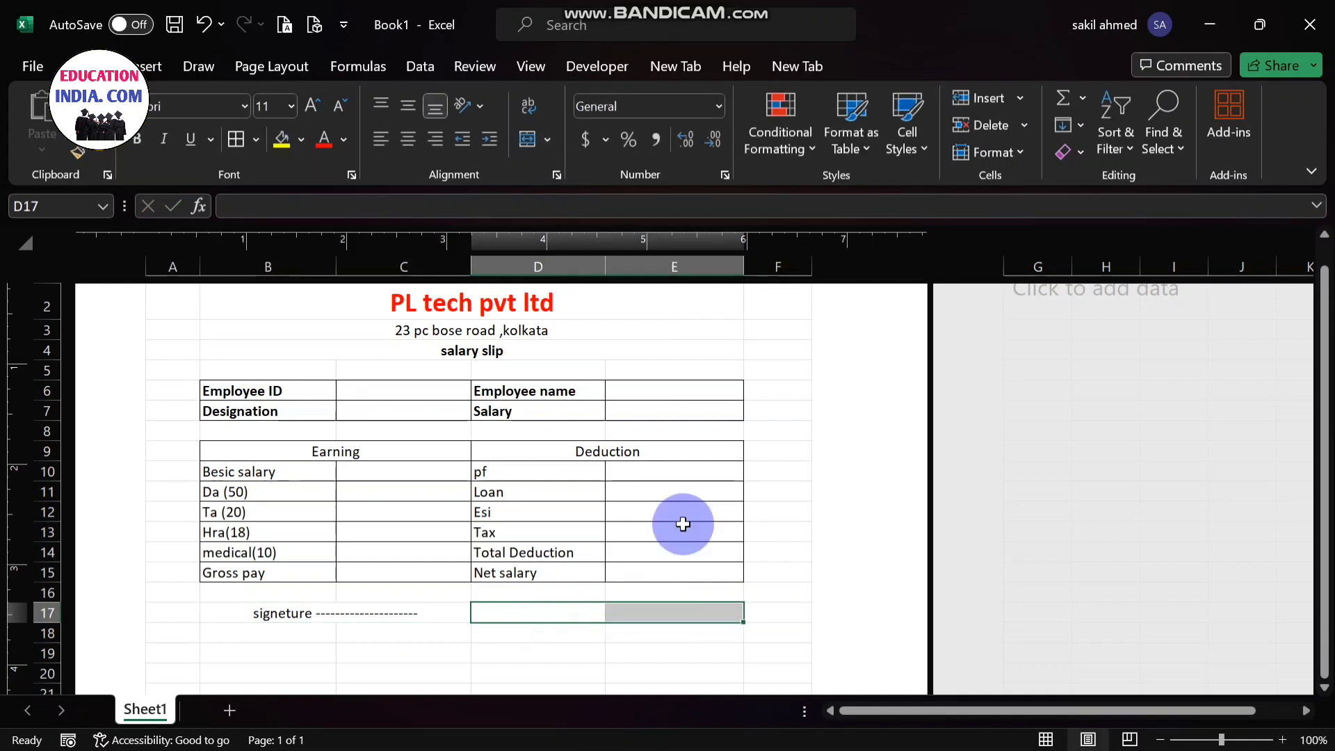
{"action": "left_click", "coordinate": [550, 139]}
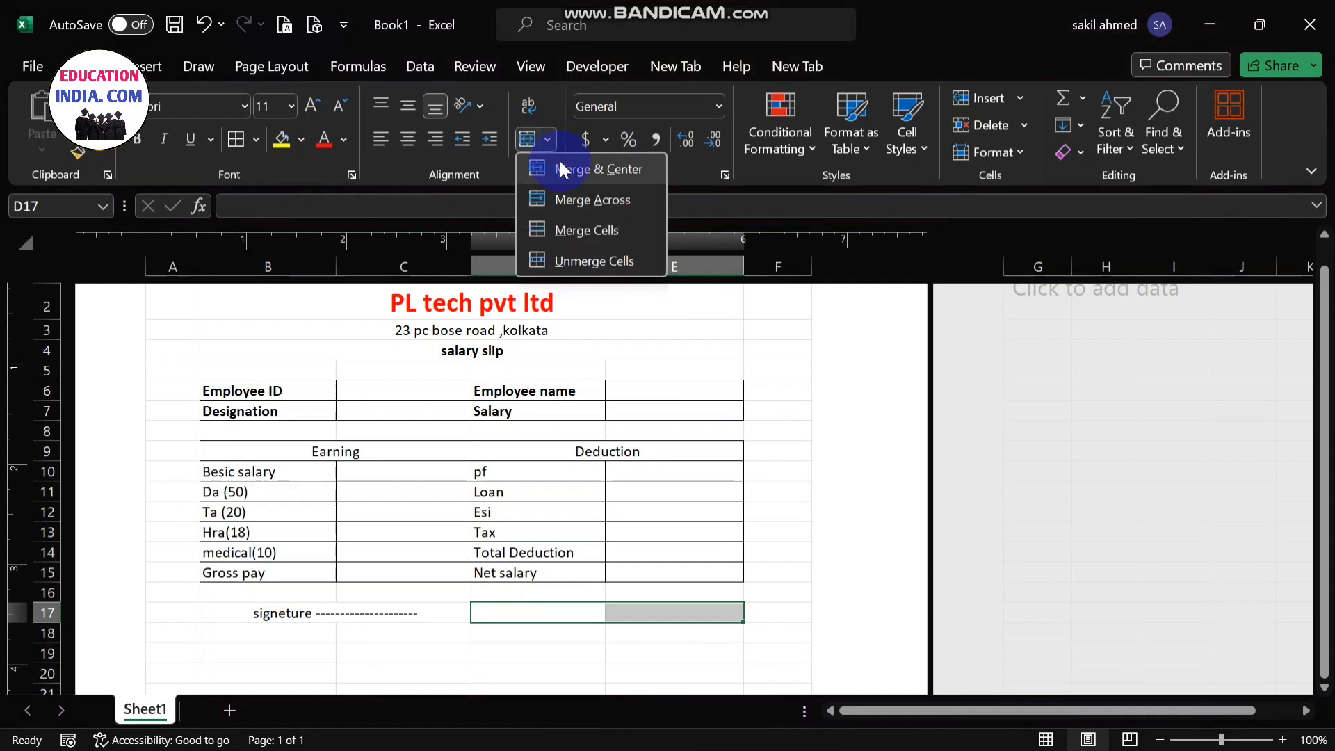
{"action": "left_click", "coordinate": [565, 185]}
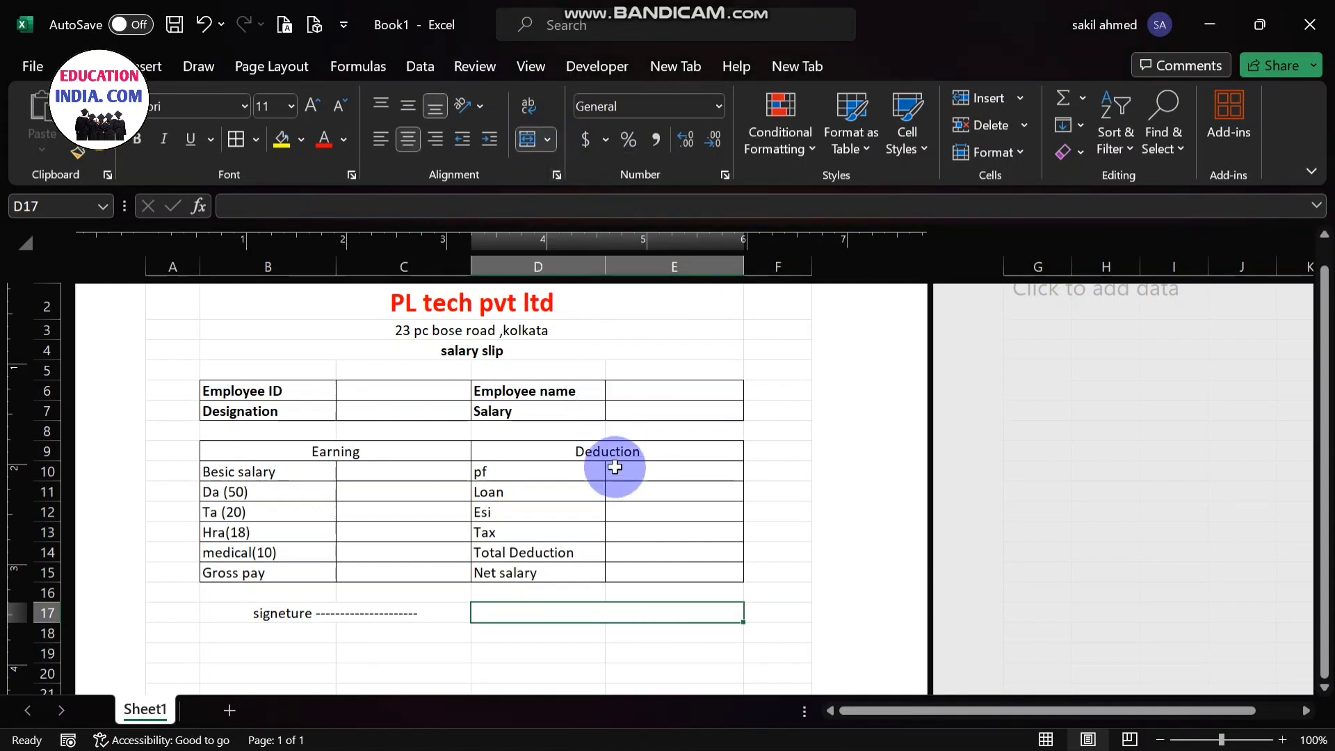
- Enter the label "manager" followed by a line of dashes in the merged cell D17
{"action": "double_click", "coordinate": [616, 609]}
{"action": "type", "text": "mana"}
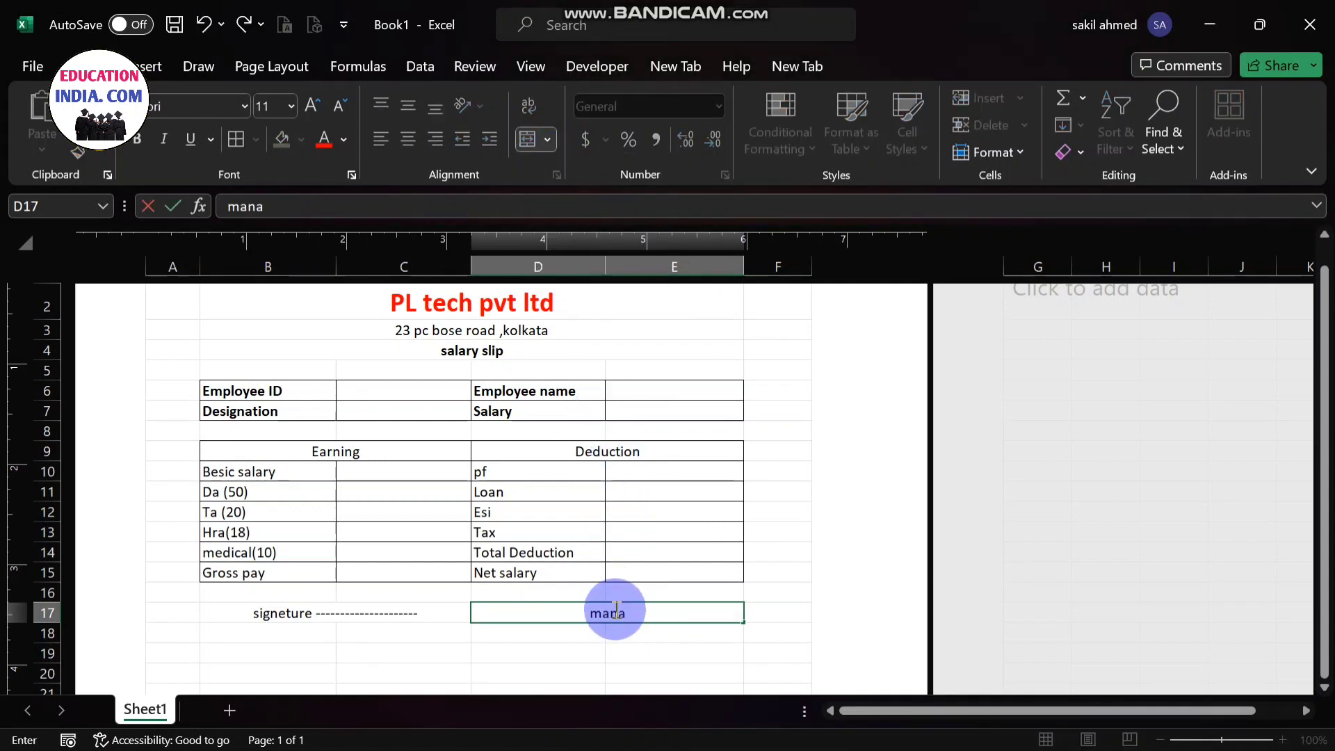
{"action": "type", "text": "ger ------------------------"}
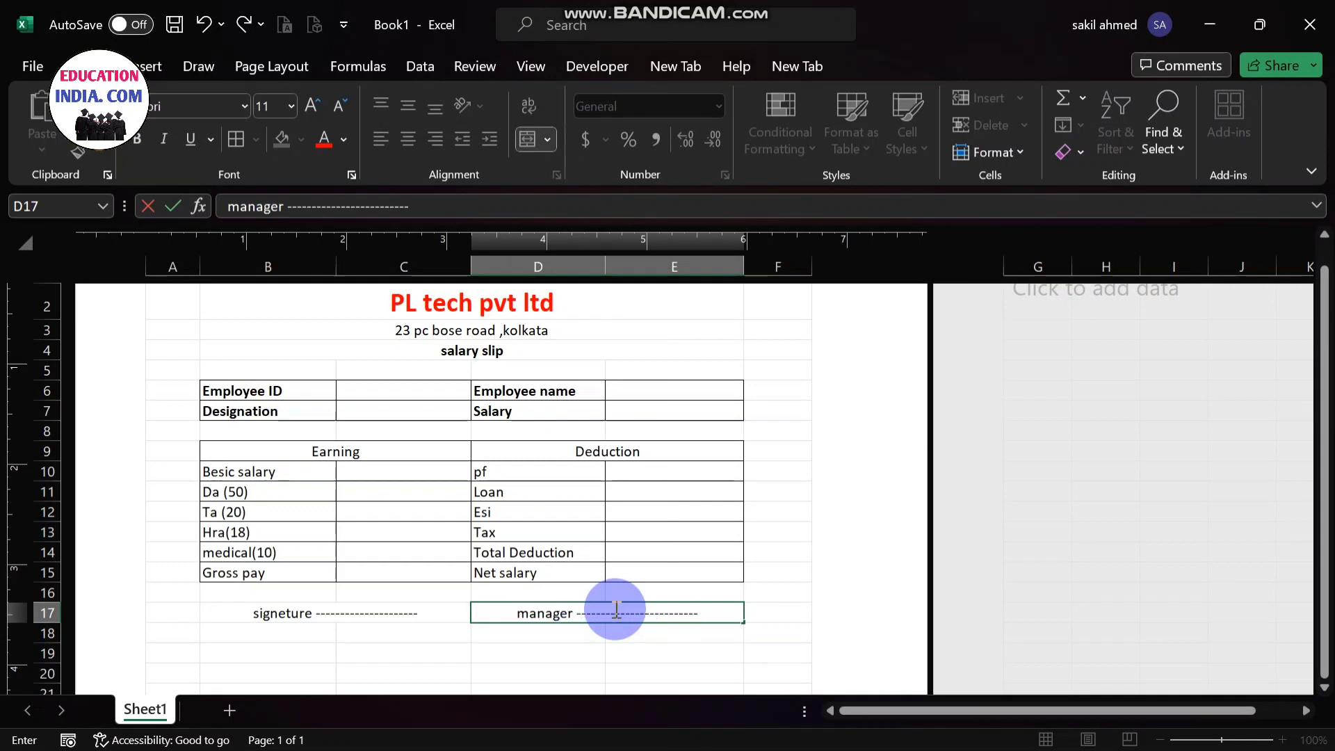
{"action": "left_click", "coordinate": [715, 646]}
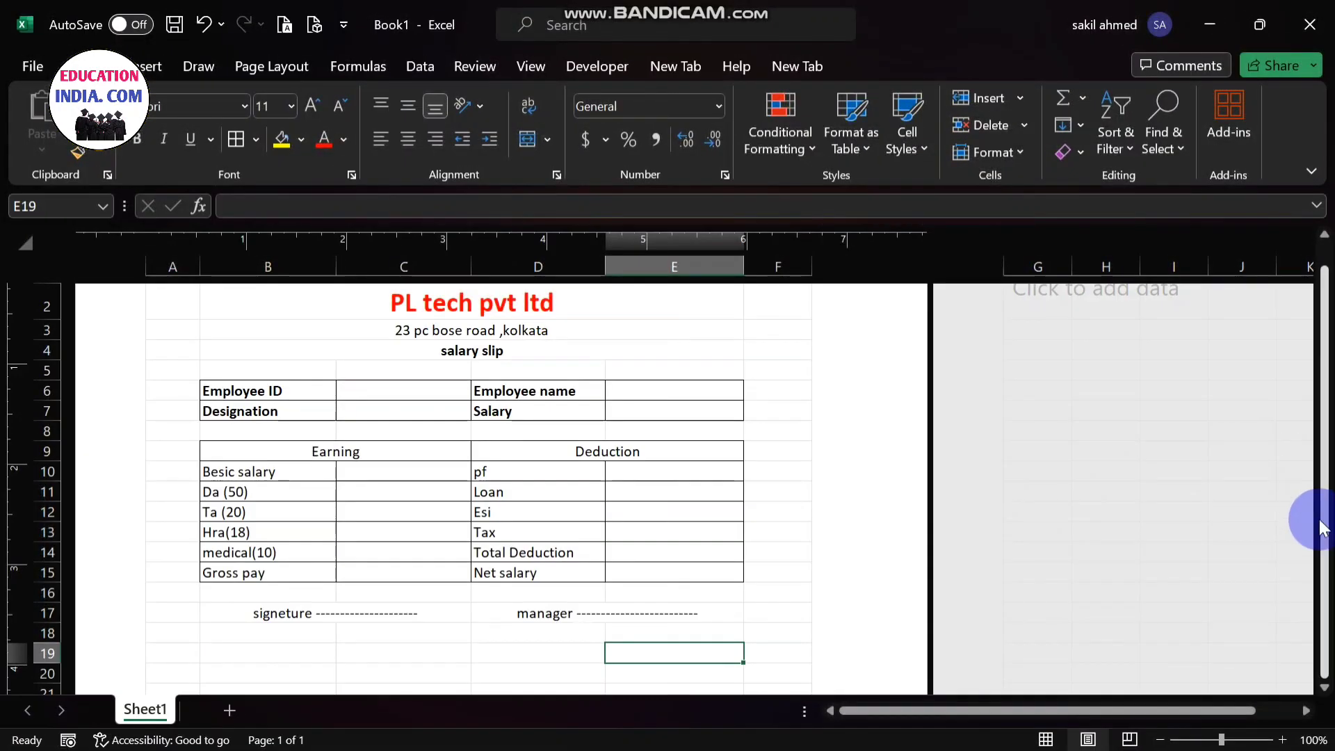
- Apply thick outside borders around the whole salary slip in cells B2 to E17
{"action": "left_click_drag", "start_coordinate": [1325, 534], "coordinate": [1327, 489]}
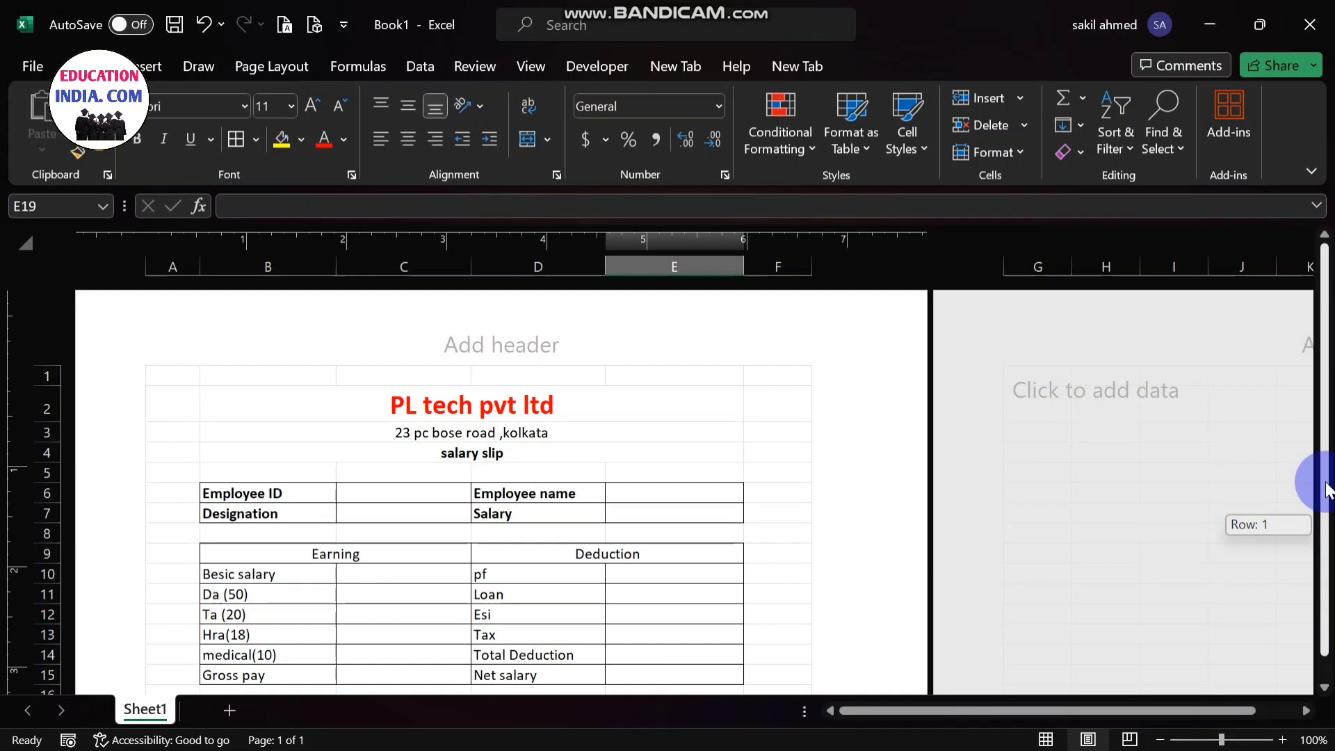
{"action": "left_click_drag", "start_coordinate": [1327, 489], "coordinate": [1326, 519]}
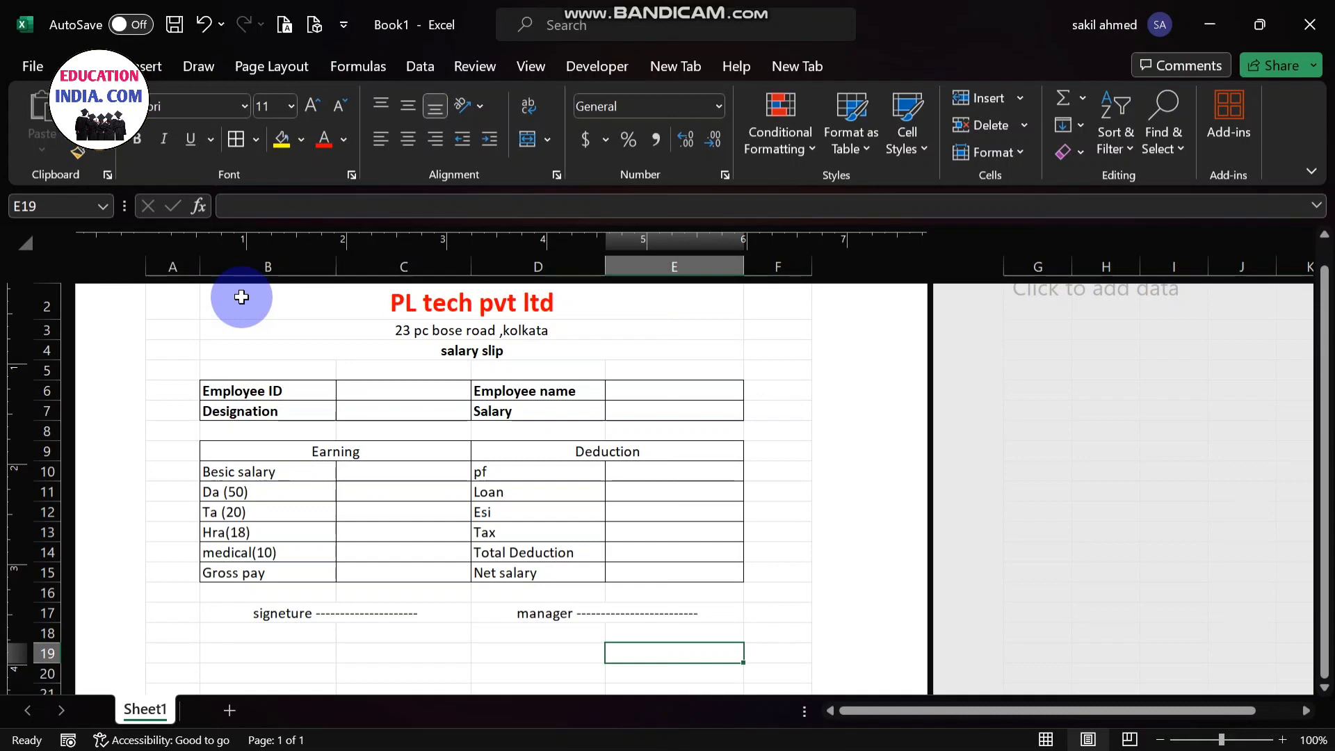
{"action": "left_click_drag", "start_coordinate": [241, 297], "coordinate": [558, 613]}
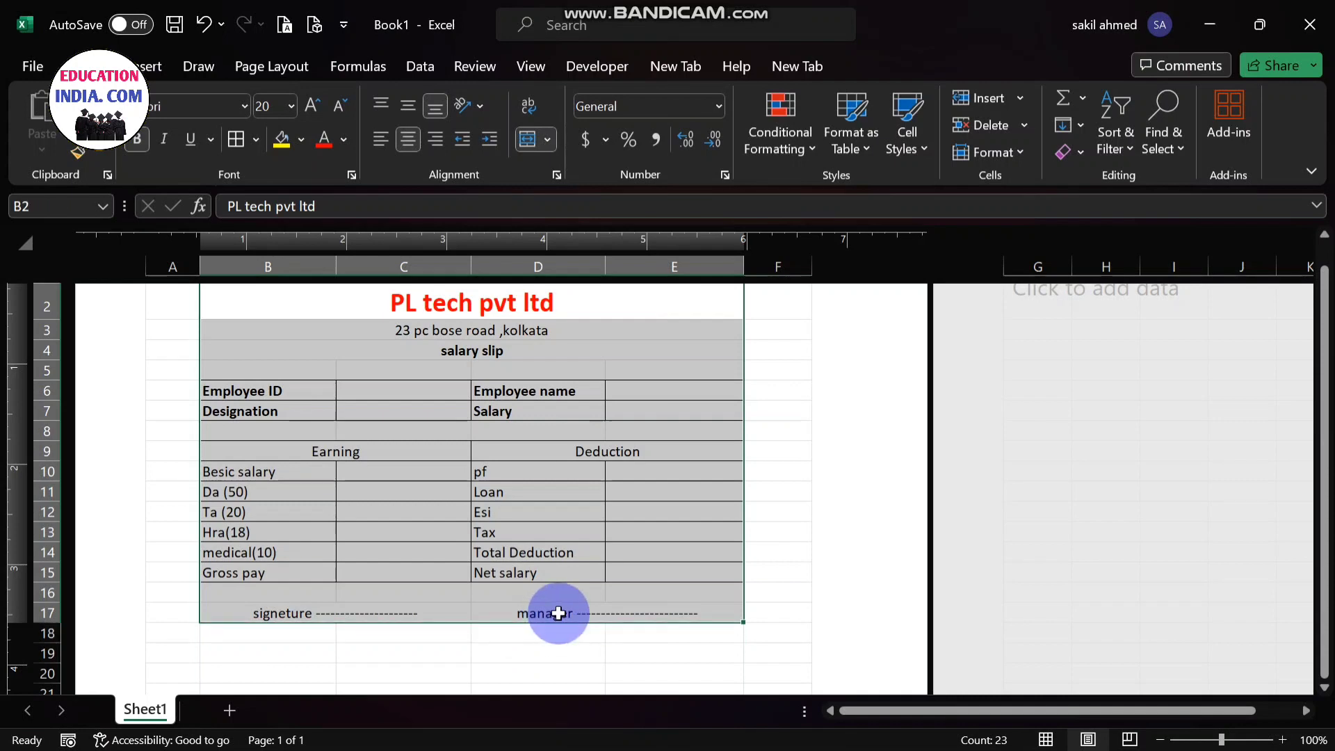
{"action": "left_click", "coordinate": [255, 139]}
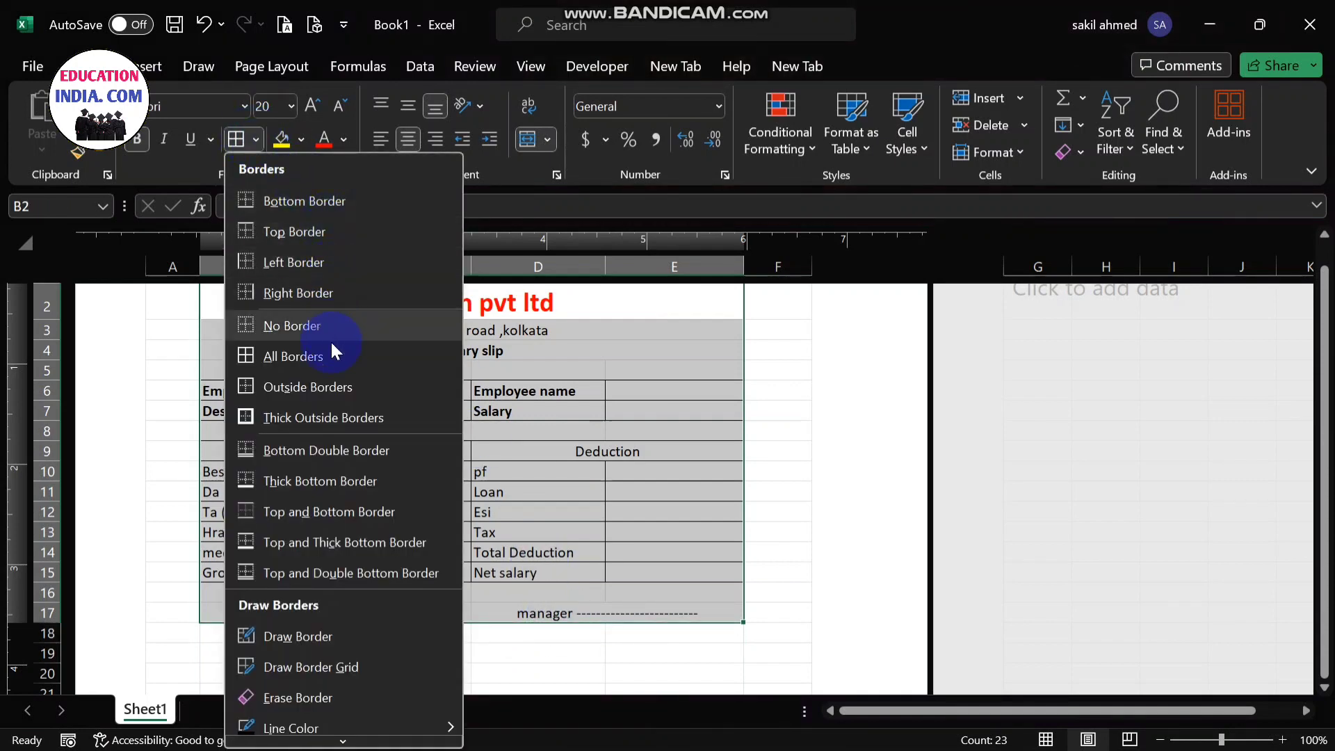
{"action": "left_click", "coordinate": [348, 417]}
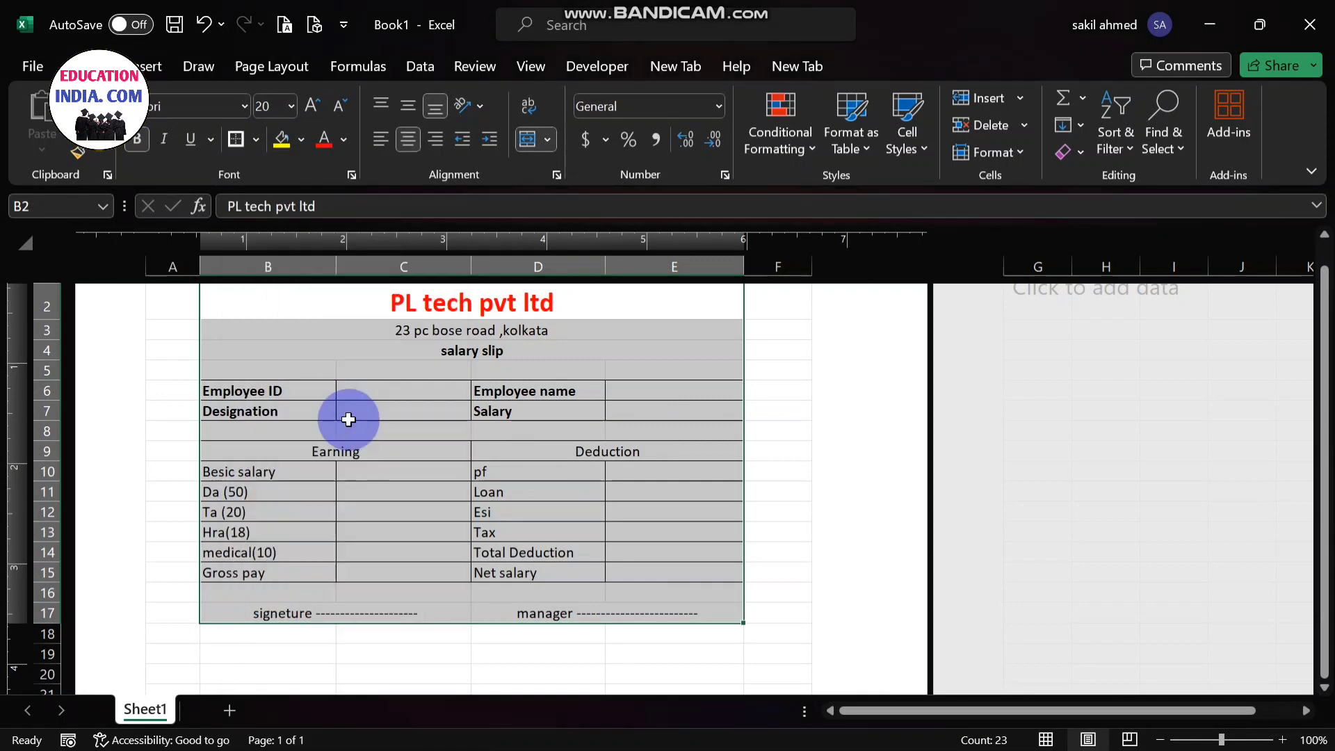
{"action": "left_click", "coordinate": [1082, 473]}
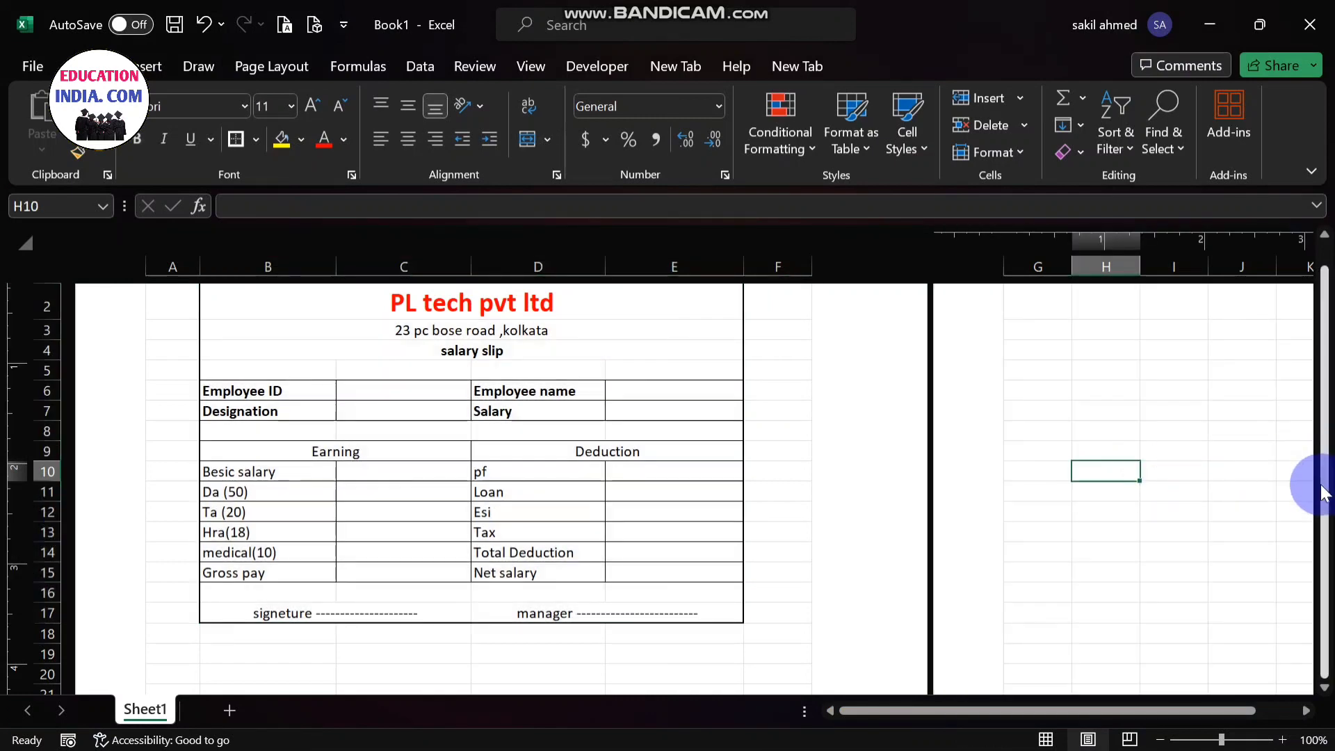
- Fill the whole salary slip in cells B2 to E17 with white from the theme colors
{"action": "mouse_move", "coordinate": [1321, 480]}
{"action": "left_mouse_down"}
{"action": "mouse_move", "coordinate": [1328, 443]}
{"action": "mouse_move", "coordinate": [1328, 485]}
{"action": "left_mouse_up"}
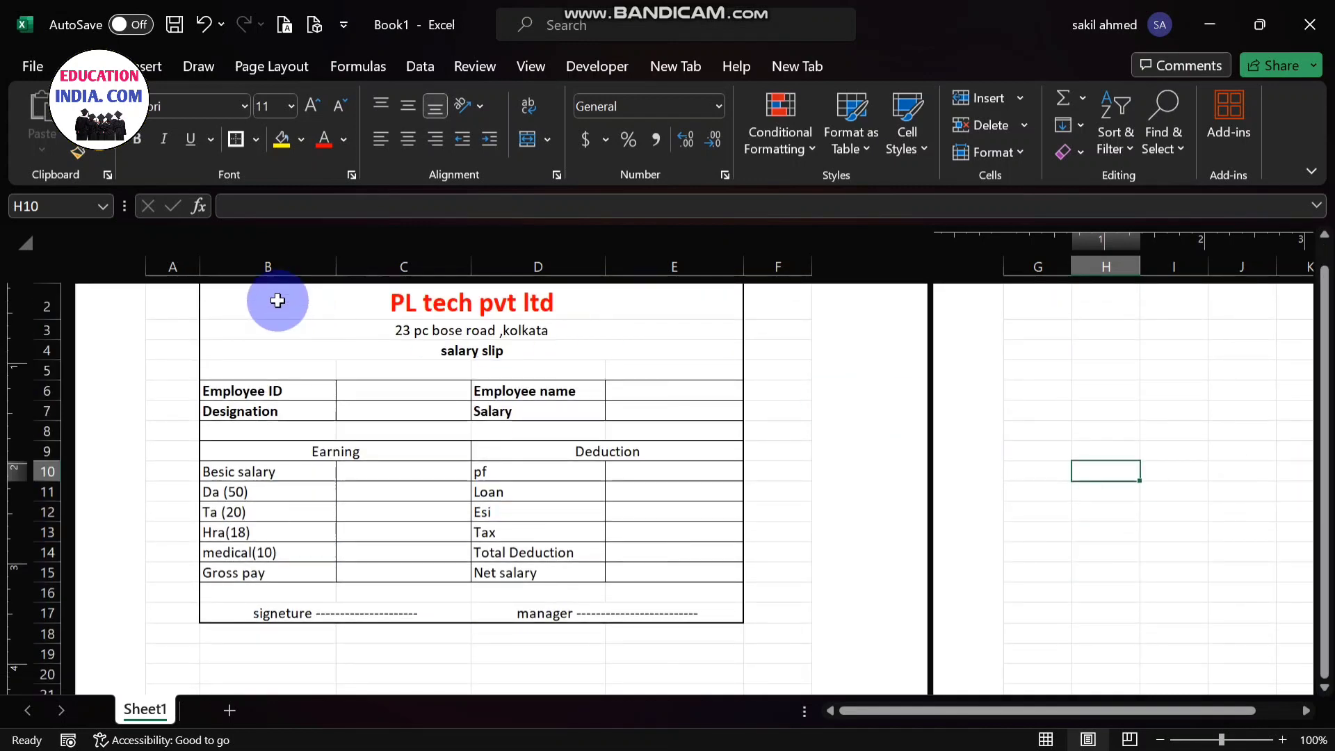
{"action": "left_click_drag", "start_coordinate": [278, 301], "coordinate": [530, 614]}
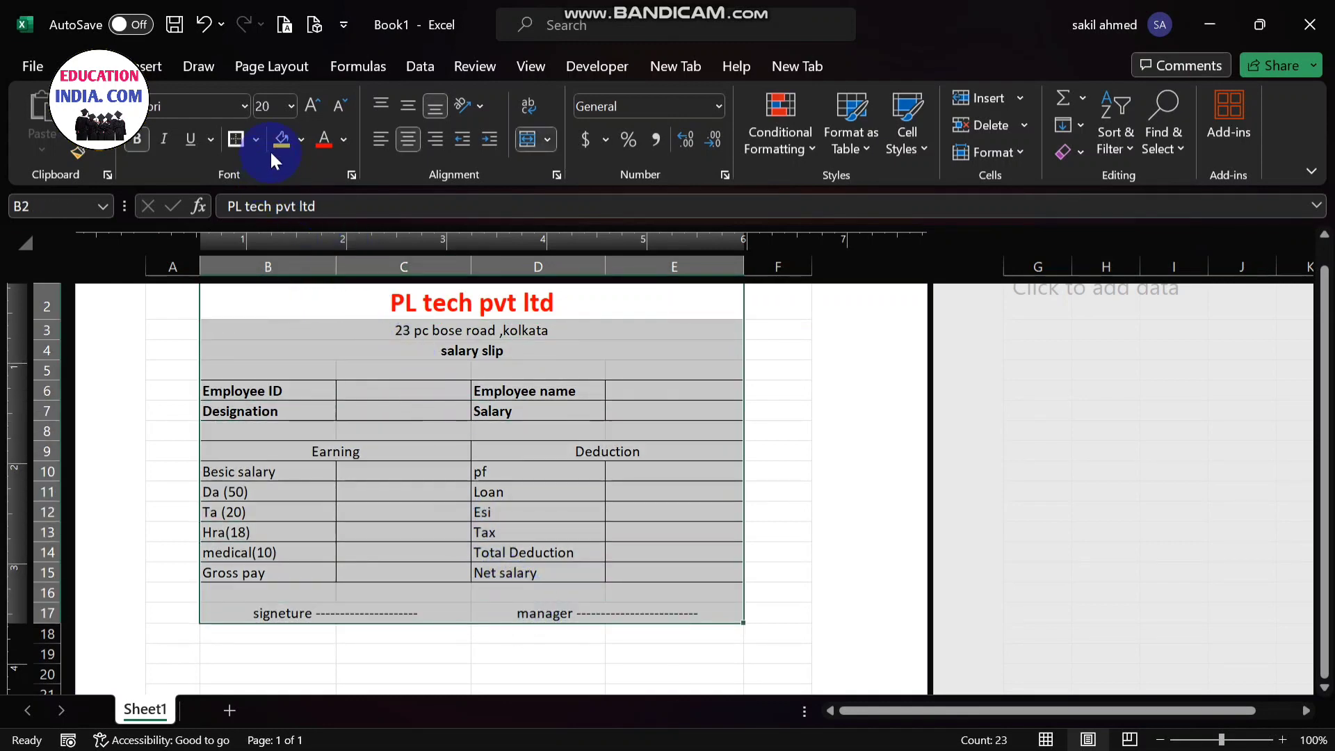
{"action": "left_click", "coordinate": [299, 139]}
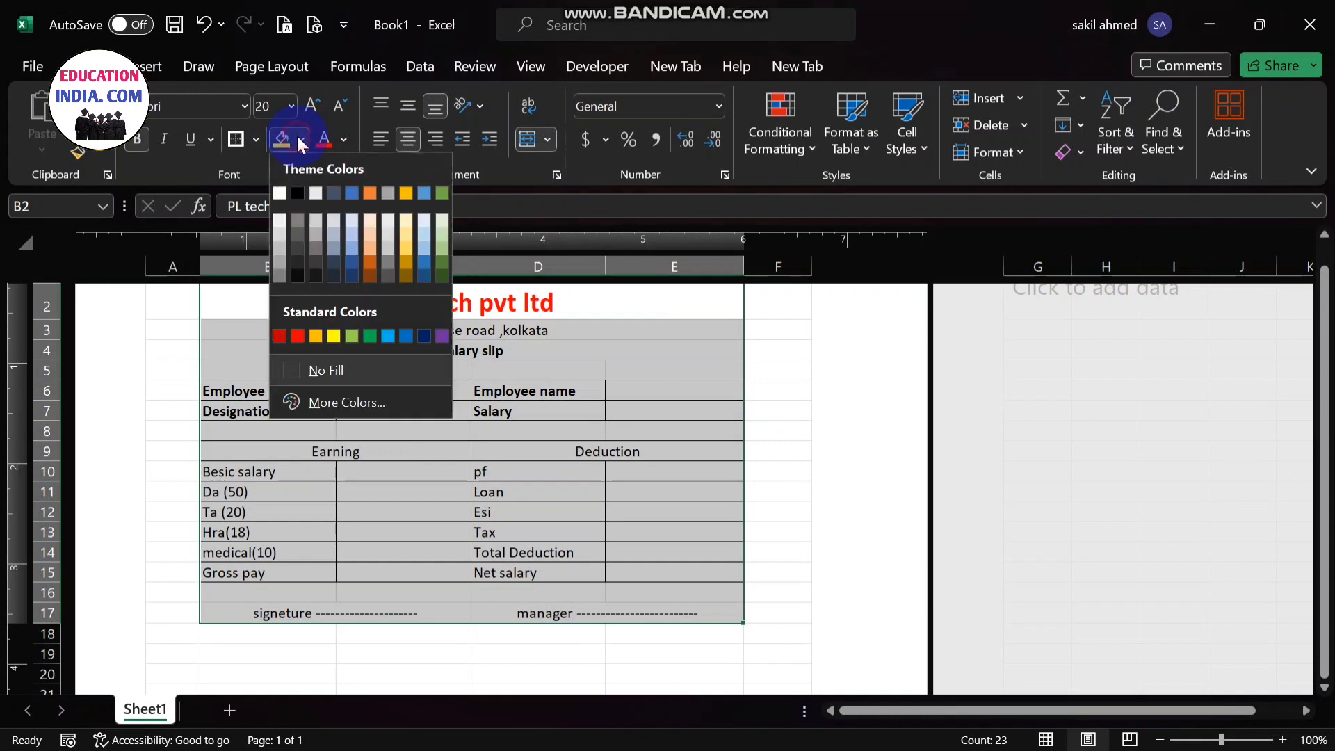
{"action": "left_click", "coordinate": [281, 192]}
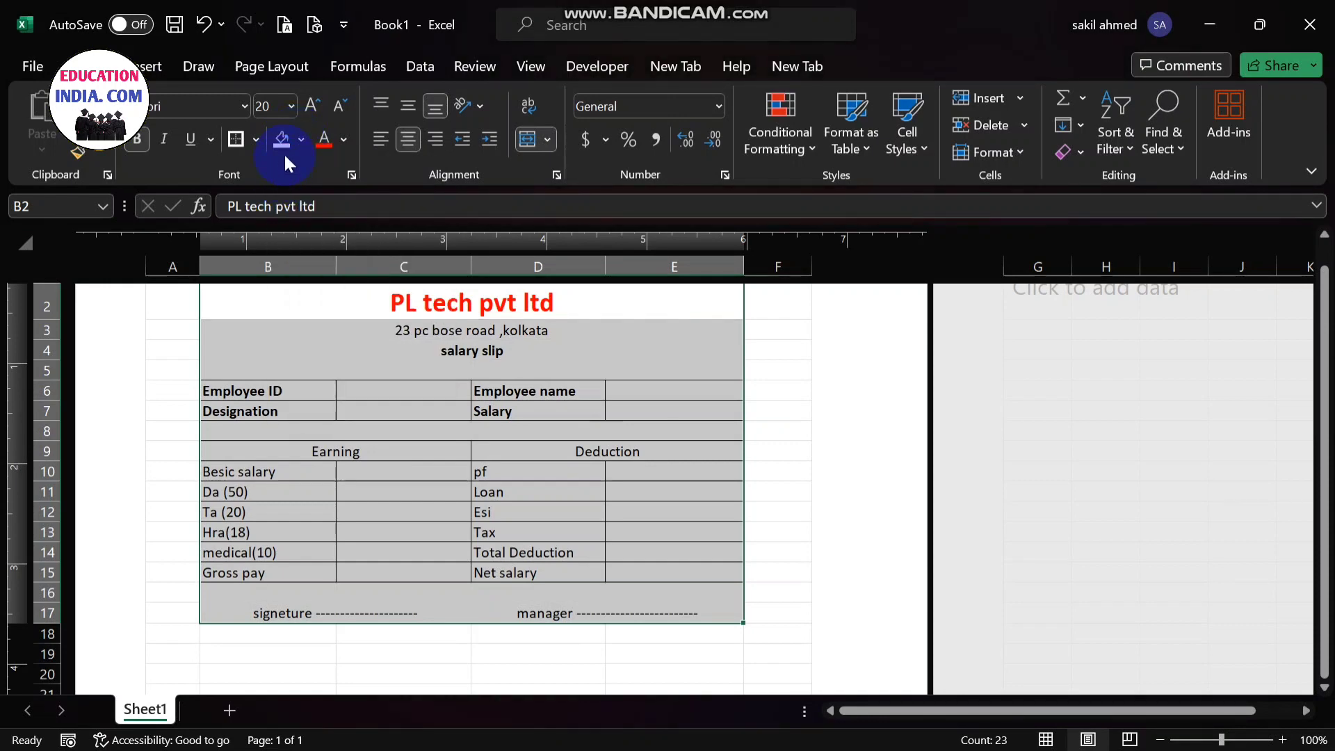
{"action": "left_click", "coordinate": [486, 443]}
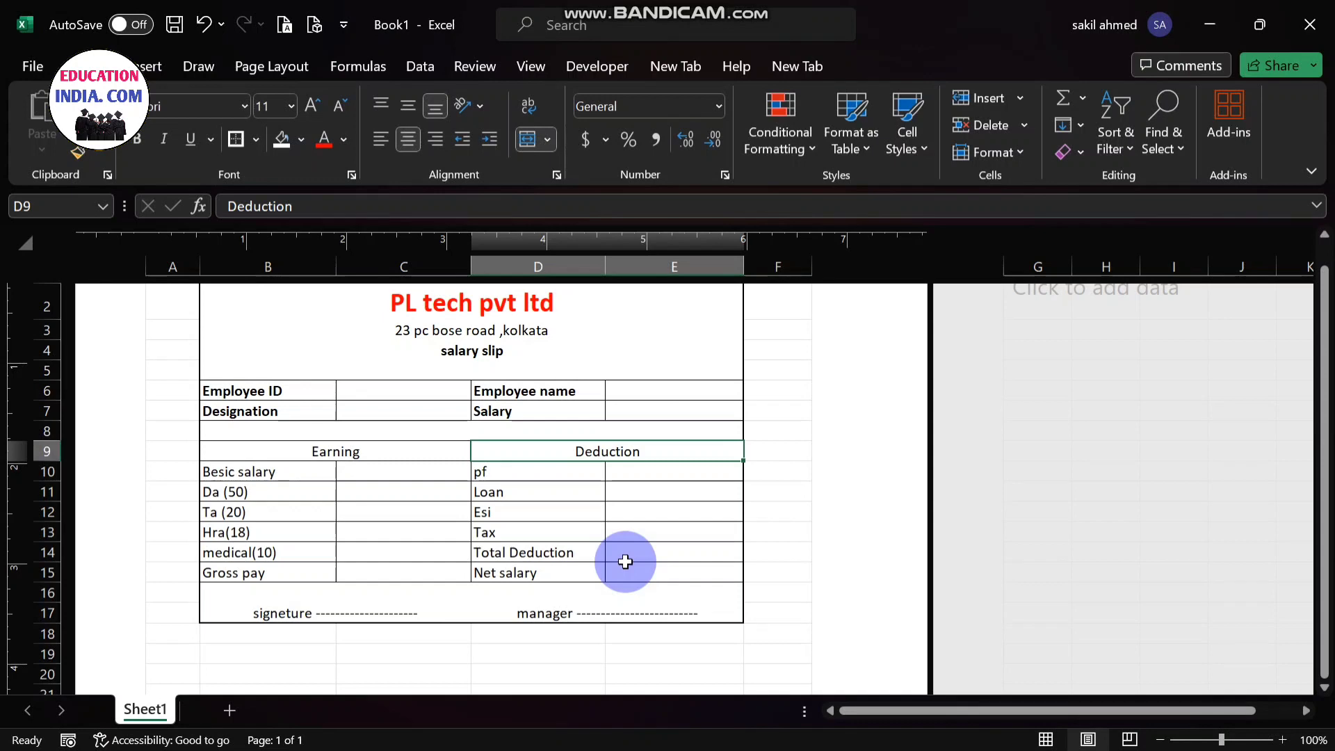
- Enter the employee's ID number in cell C6 and the employee's name in cell E6
{"action": "left_click_drag", "start_coordinate": [1323, 474], "coordinate": [1324, 480]}
{"action": "left_click", "coordinate": [417, 395]}
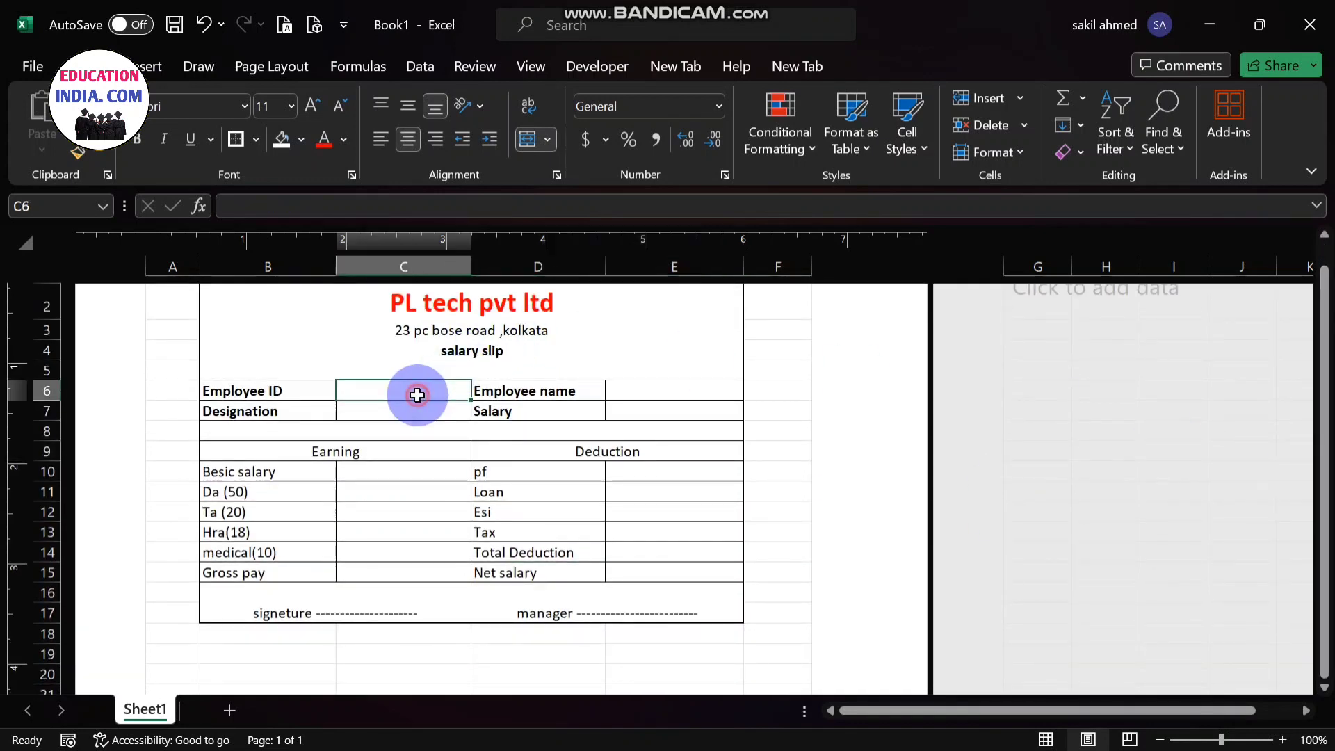
{"action": "type", "text": "13334"}
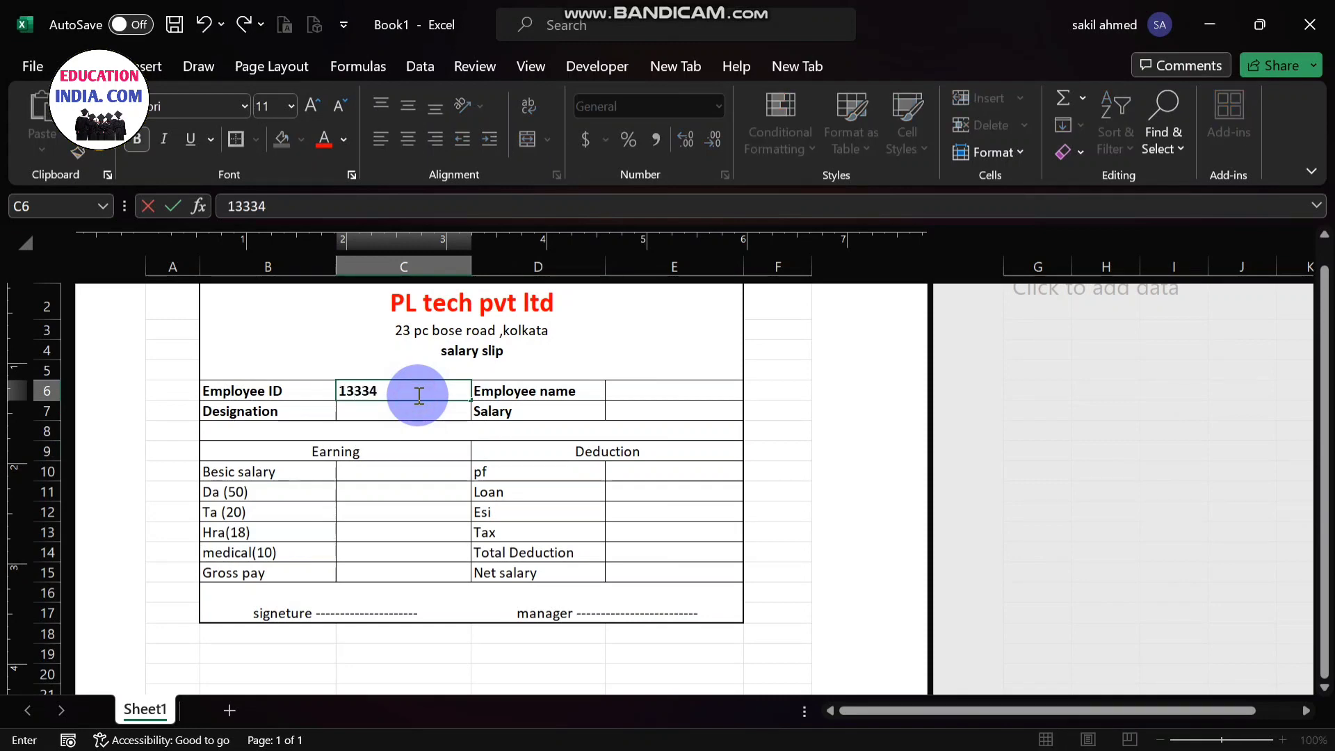
{"action": "left_click", "coordinate": [655, 397]}
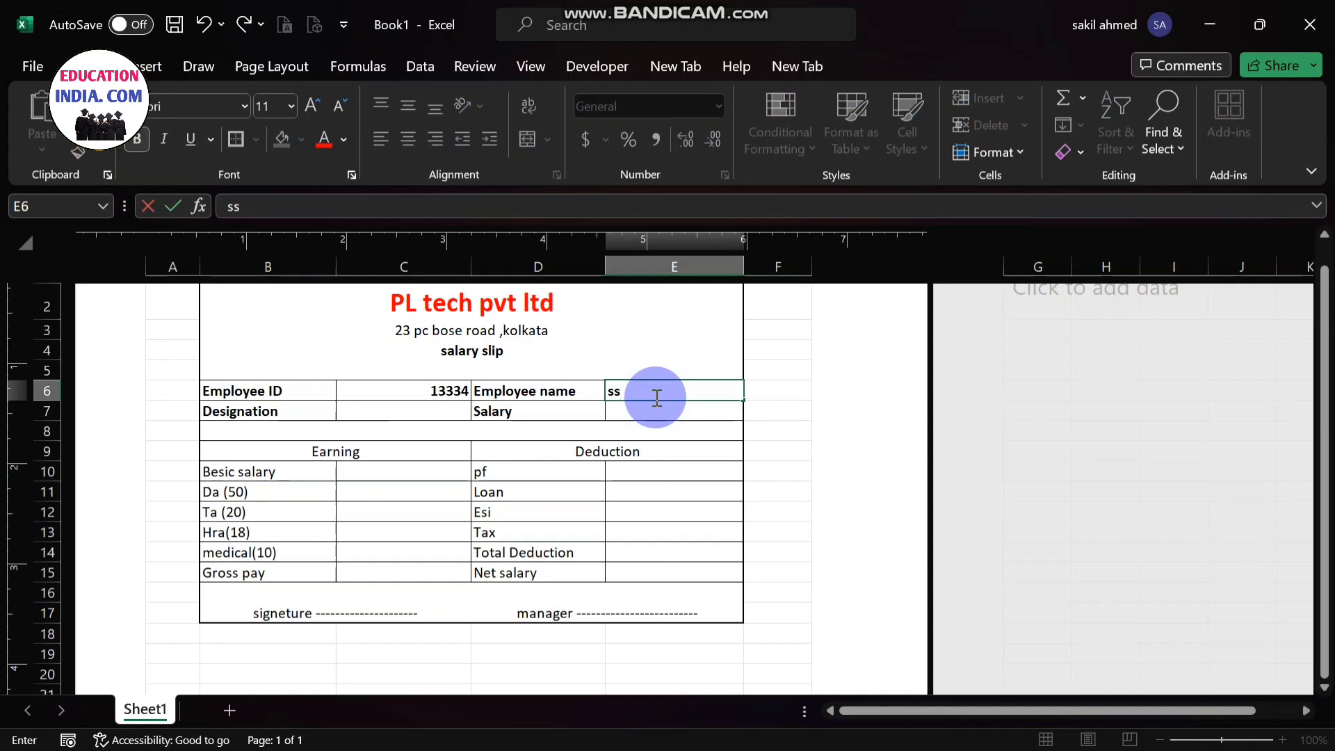
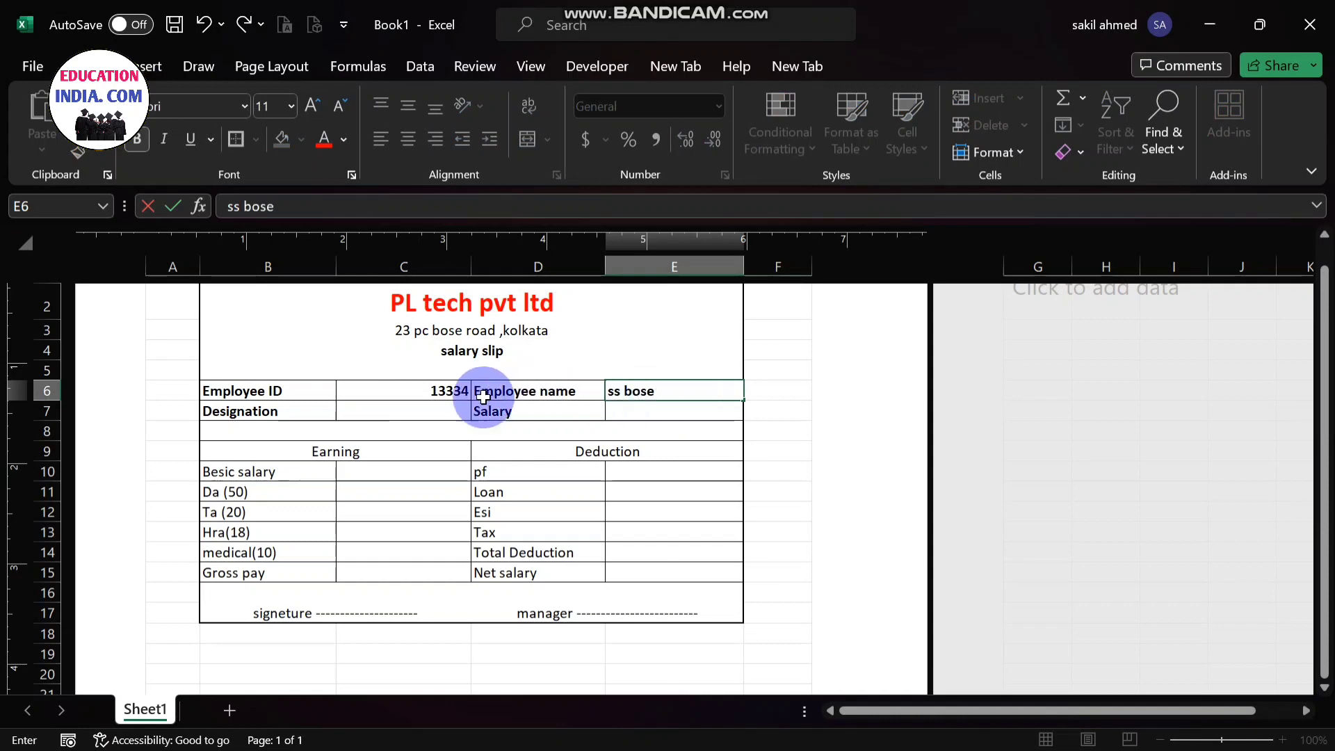
- Enter "clerk" as the designation in cell C7
{"action": "left_click", "coordinate": [446, 412]}
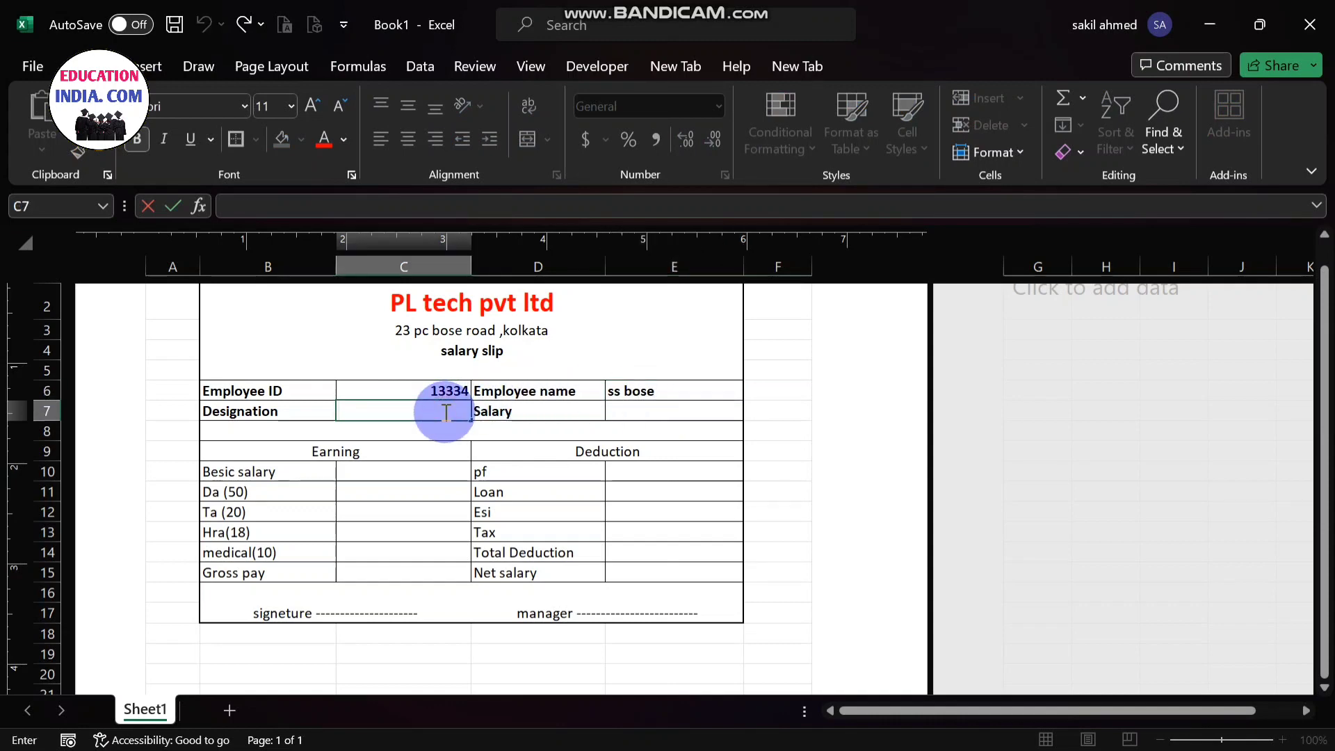
{"action": "type", "text": "clerk"}
{"action": "left_click", "coordinate": [634, 412]}
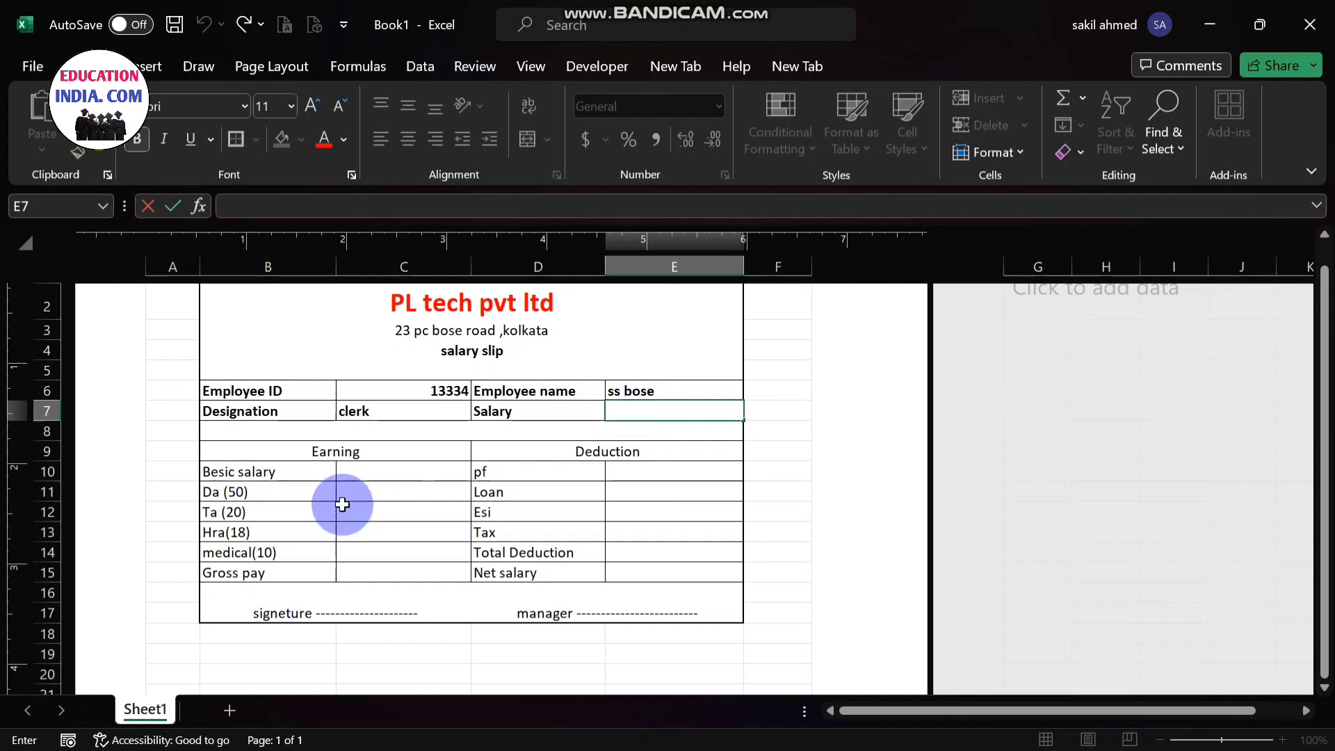
- Enter the formula =C10*50/100 in cell C11 to calculate Da as 50 percent of the basic salary
{"action": "left_click", "coordinate": [376, 477]}
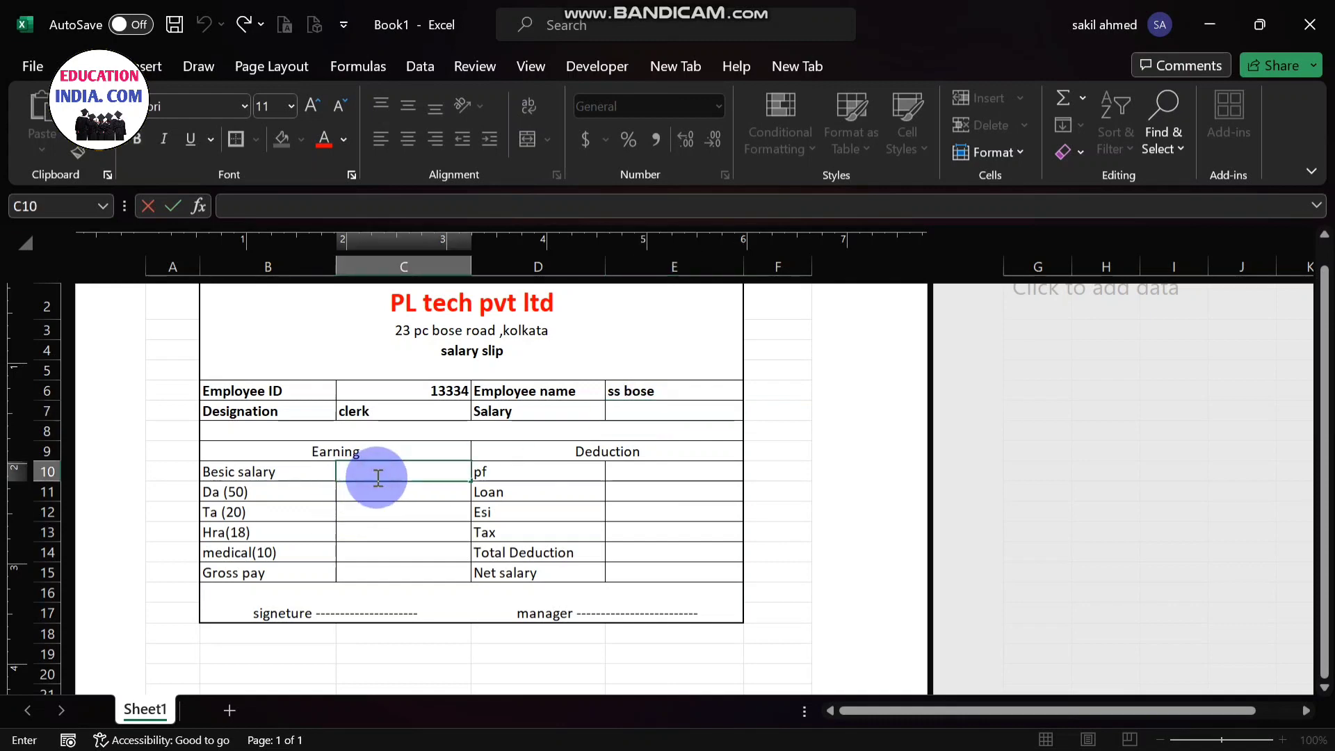
{"action": "left_click", "coordinate": [399, 494]}
{"action": "double_click", "coordinate": [400, 493]}
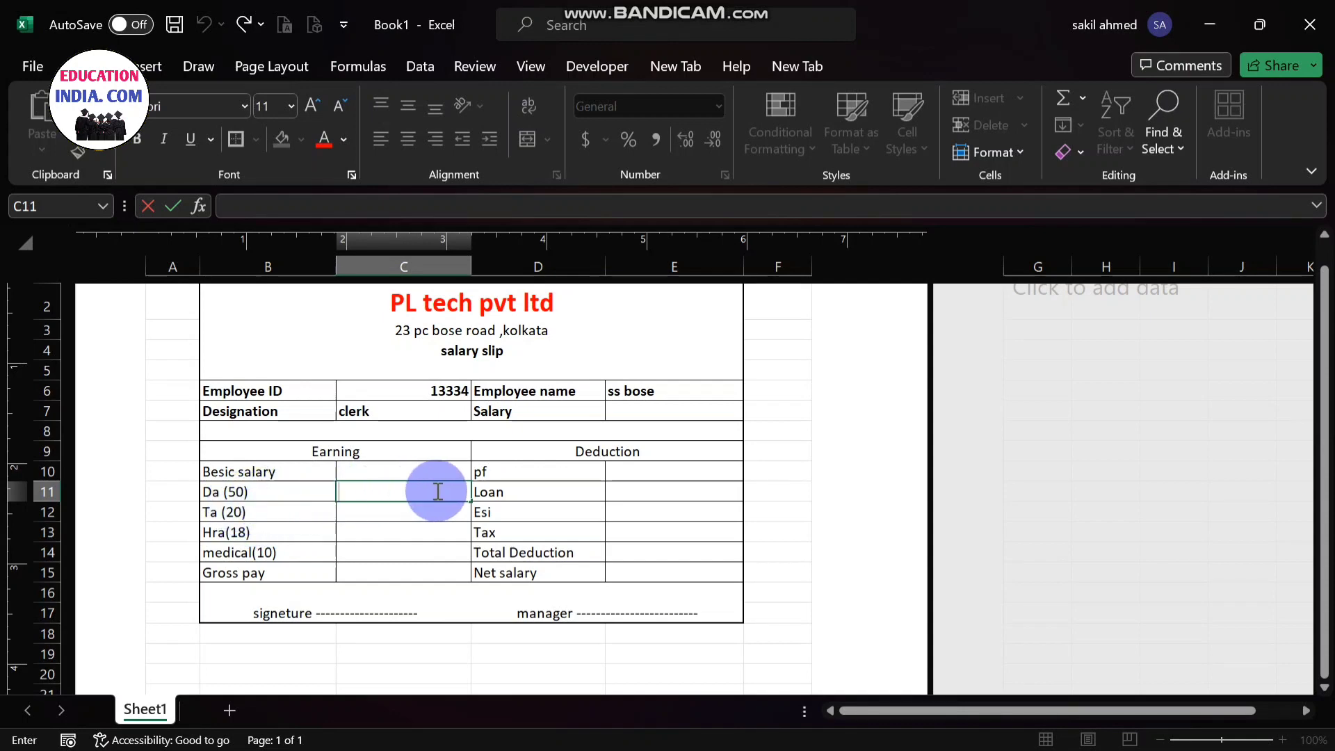
{"action": "type", "text": "="}
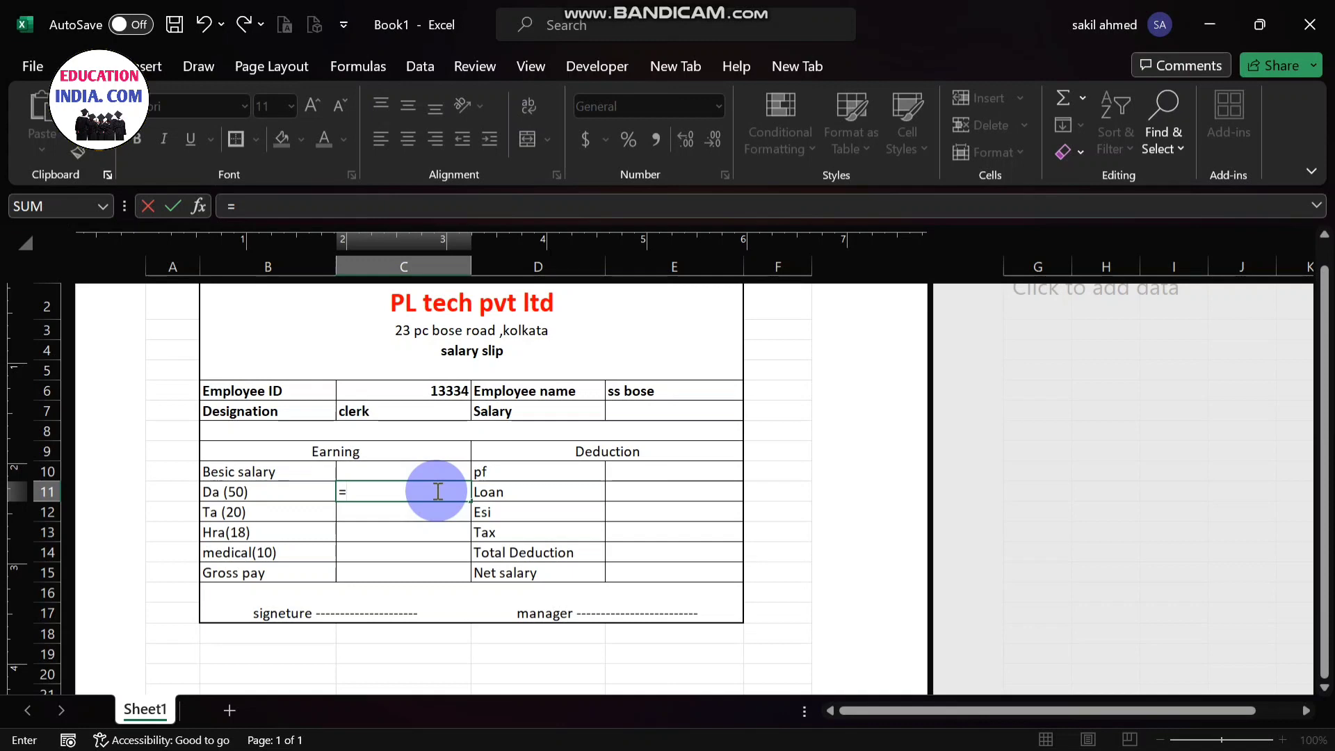
{"action": "left_click", "coordinate": [393, 471]}
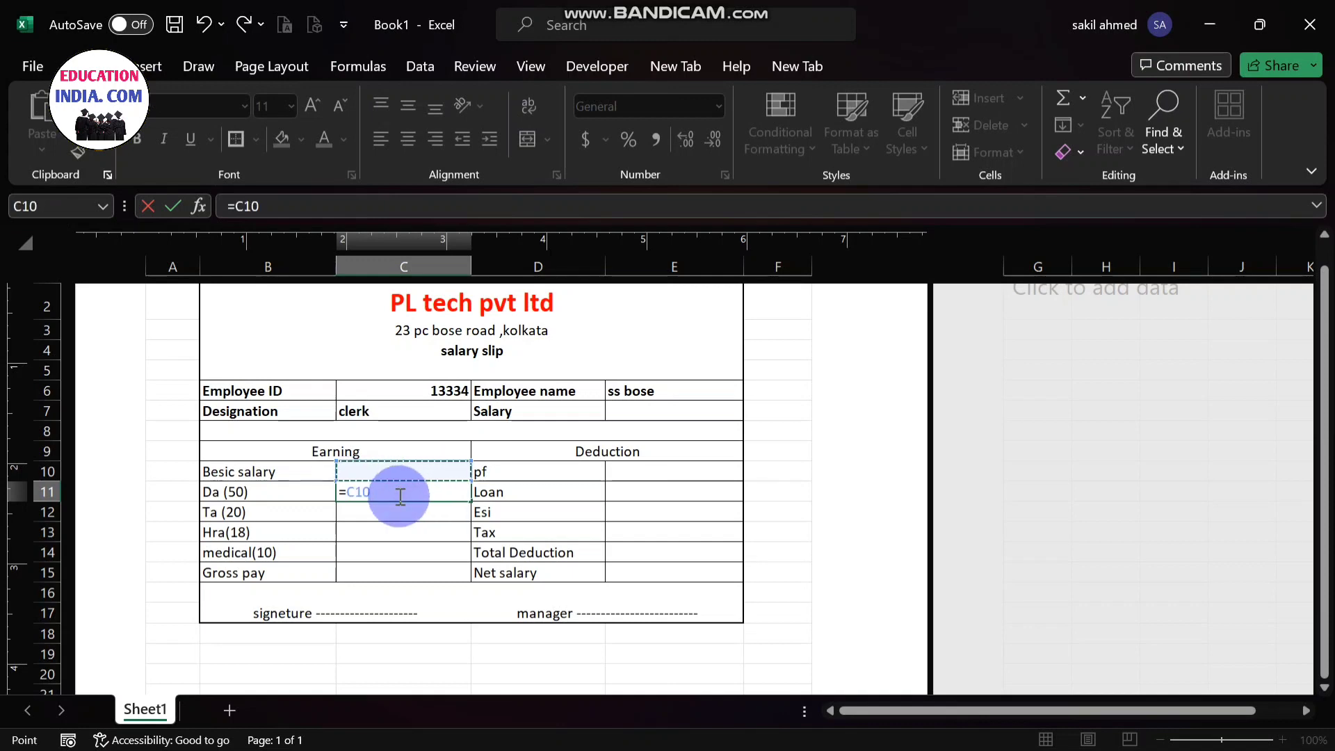
{"action": "type", "text": "8"}
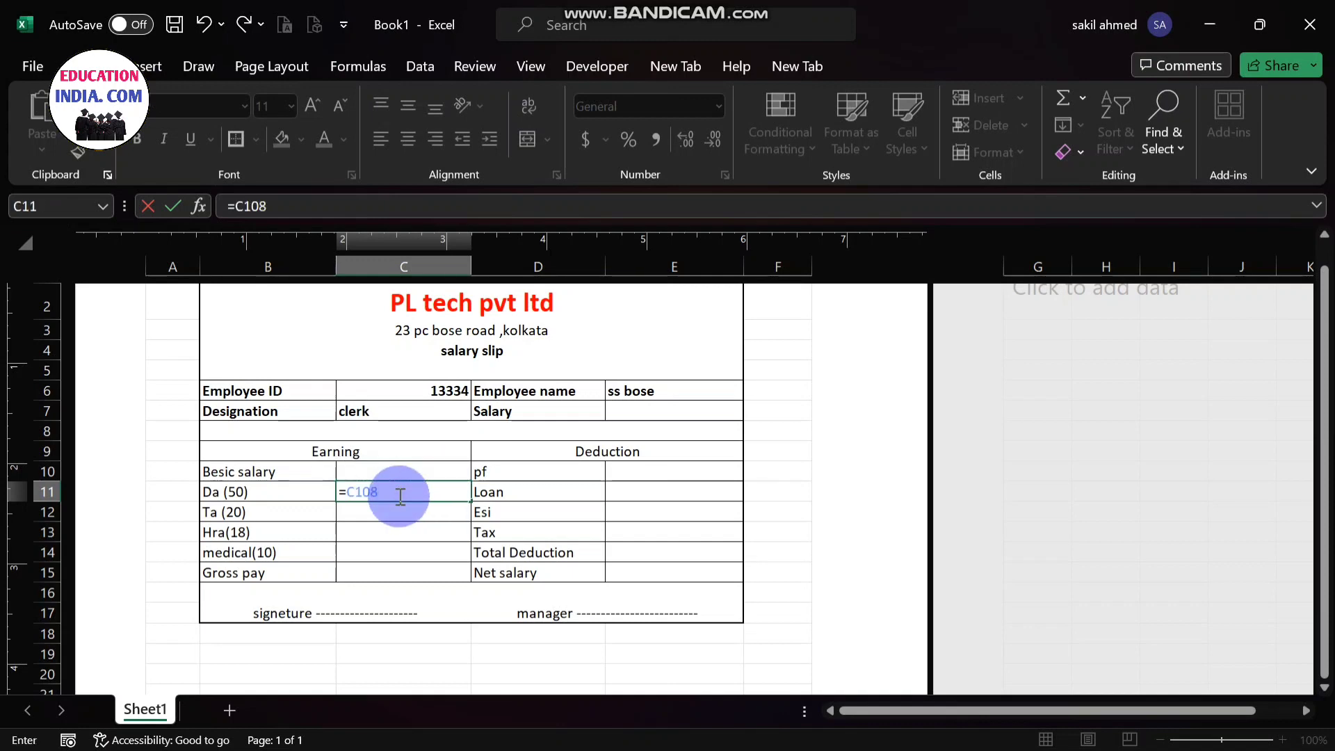
{"action": "key", "text": "BackSpace"}
{"action": "type", "text": "*"}
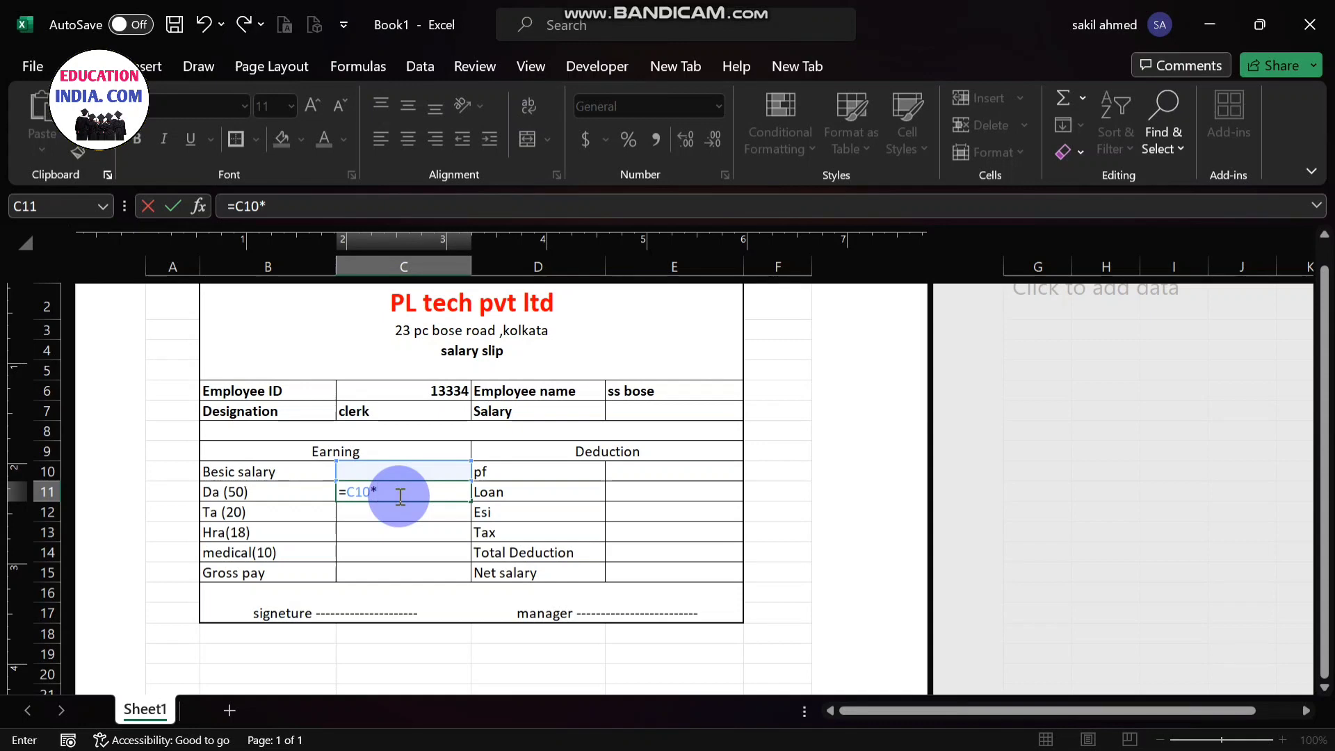
{"action": "type", "text": "50/100"}
{"action": "key", "text": "Return"}
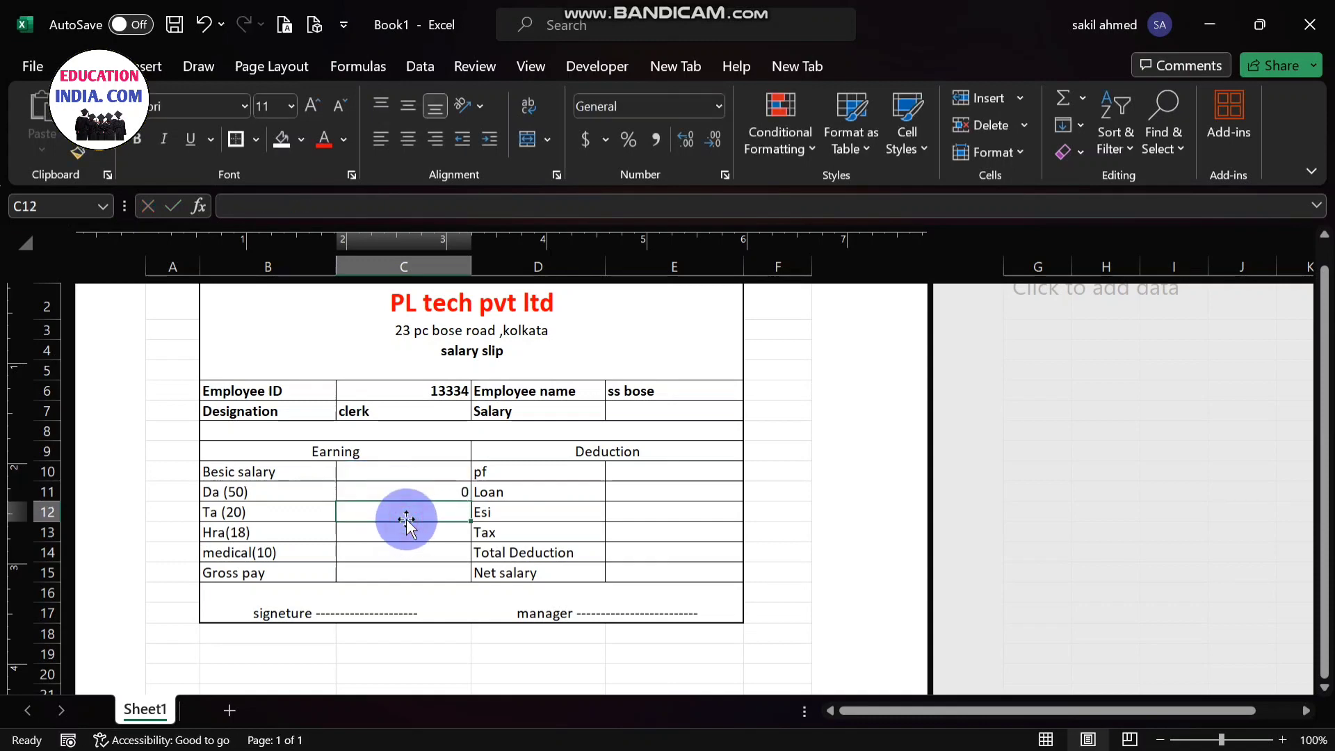
- Enter the formula =C10*20/100 in cell C12 to calculate Ta as 20 percent of the basic salary
{"action": "double_click", "coordinate": [448, 508]}
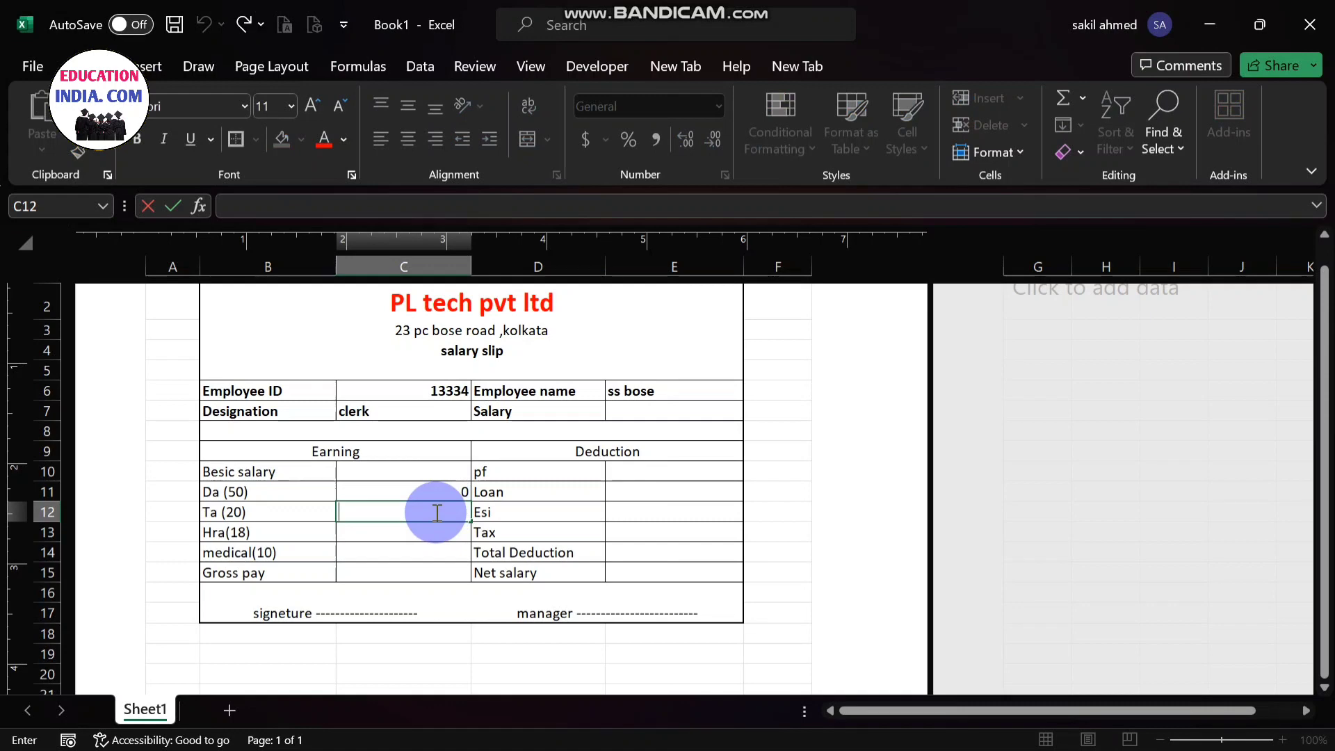
{"action": "type", "text": "="}
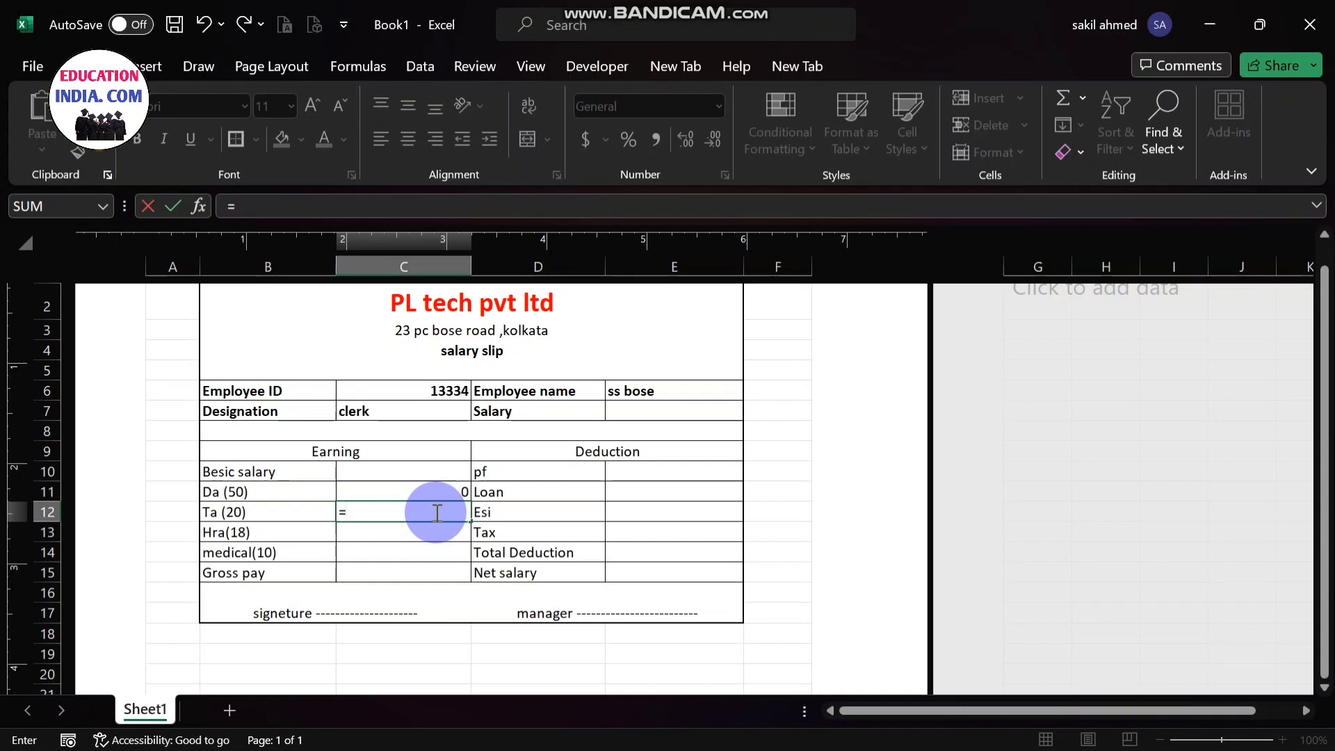
{"action": "left_click", "coordinate": [410, 476]}
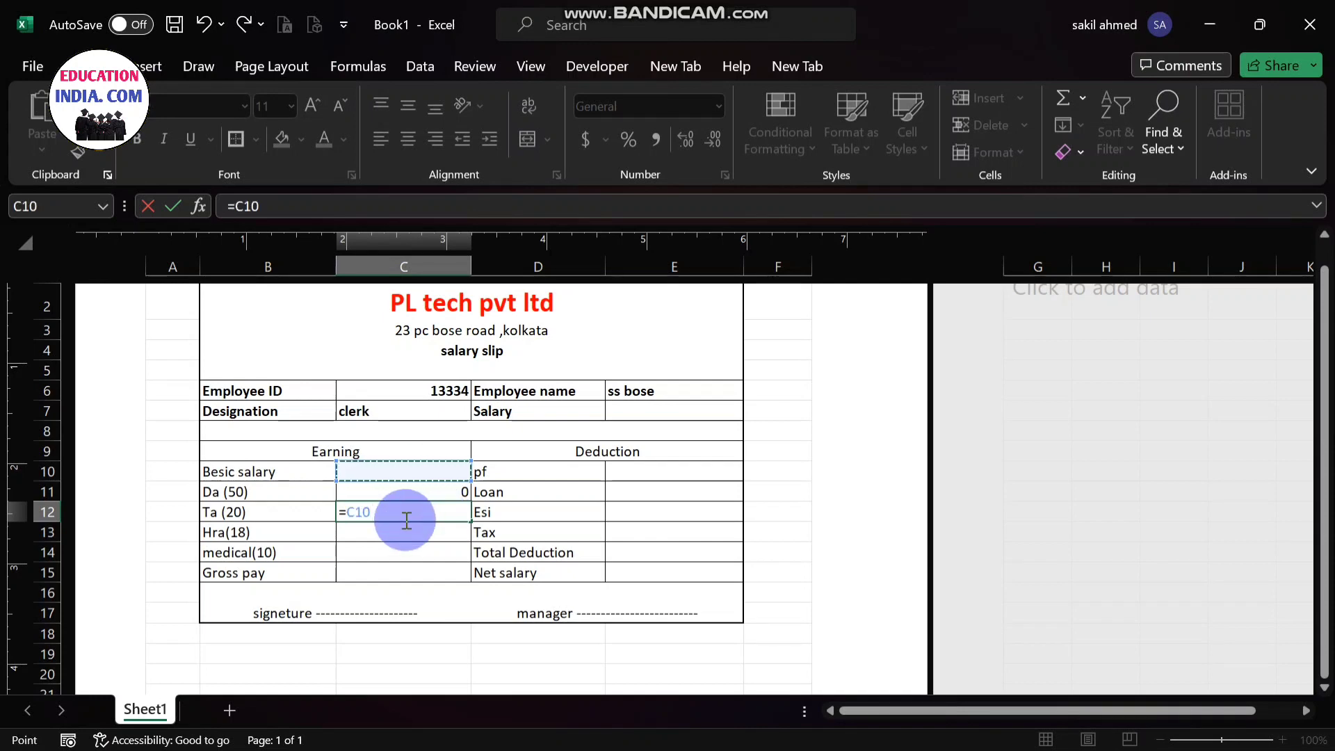
{"action": "type", "text": "*"}
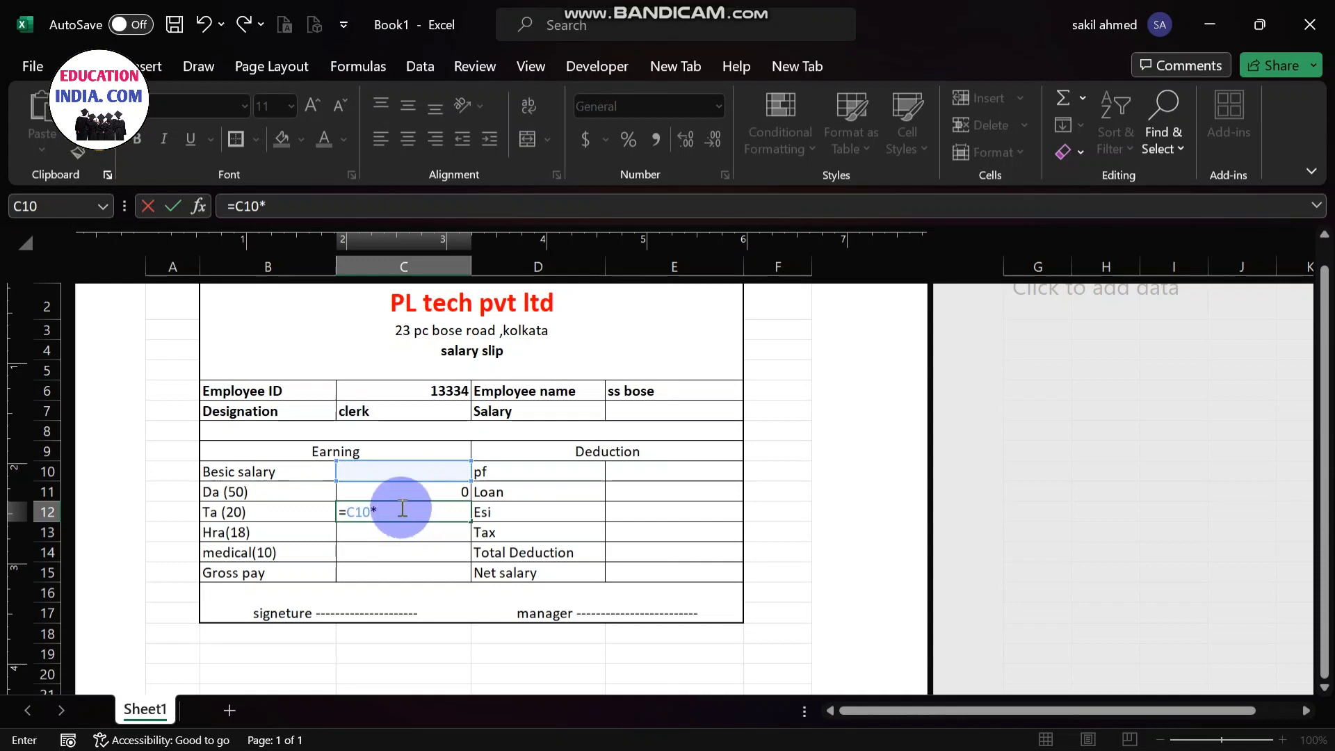
{"action": "type", "text": "20/100"}
{"action": "key", "text": "Return"}
- Enter the formula =C10*18/100 in cell C13 to calculate Hra as 18 percent of the basic salary
{"action": "double_click", "coordinate": [383, 534]}
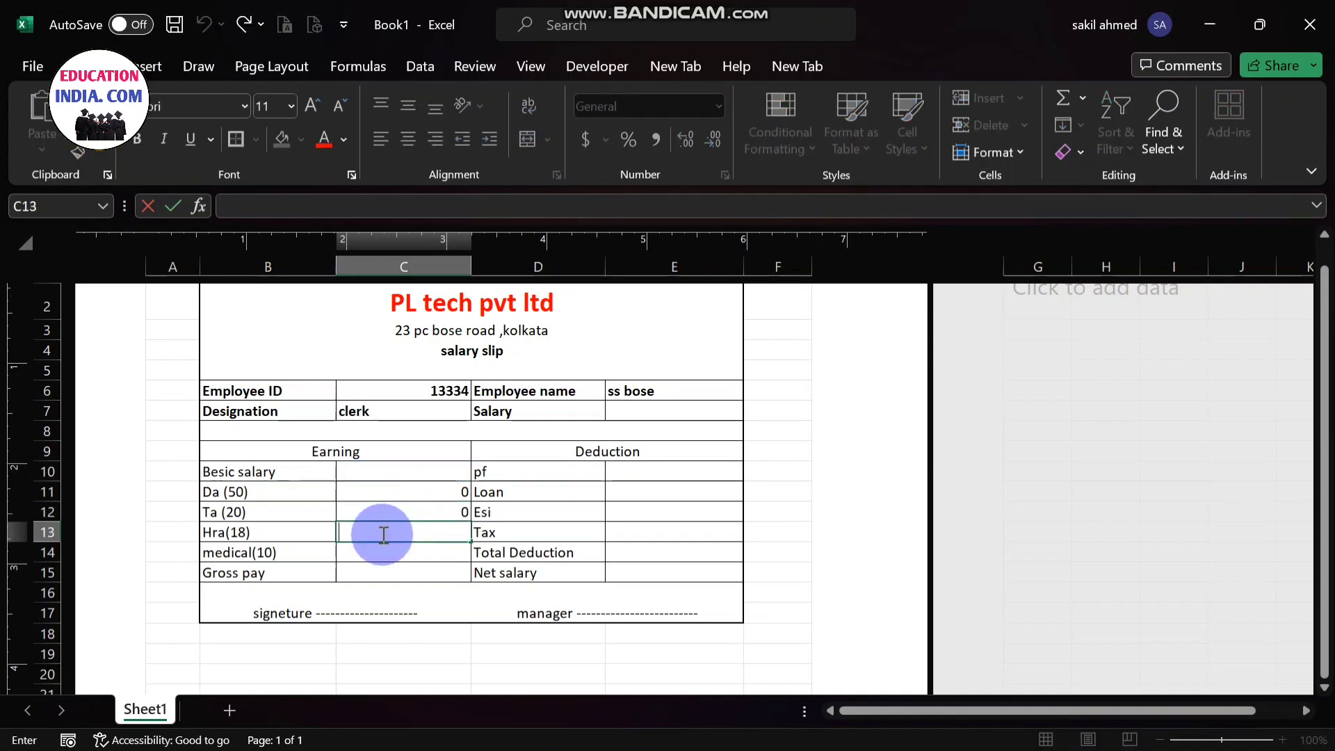
{"action": "type", "text": "="}
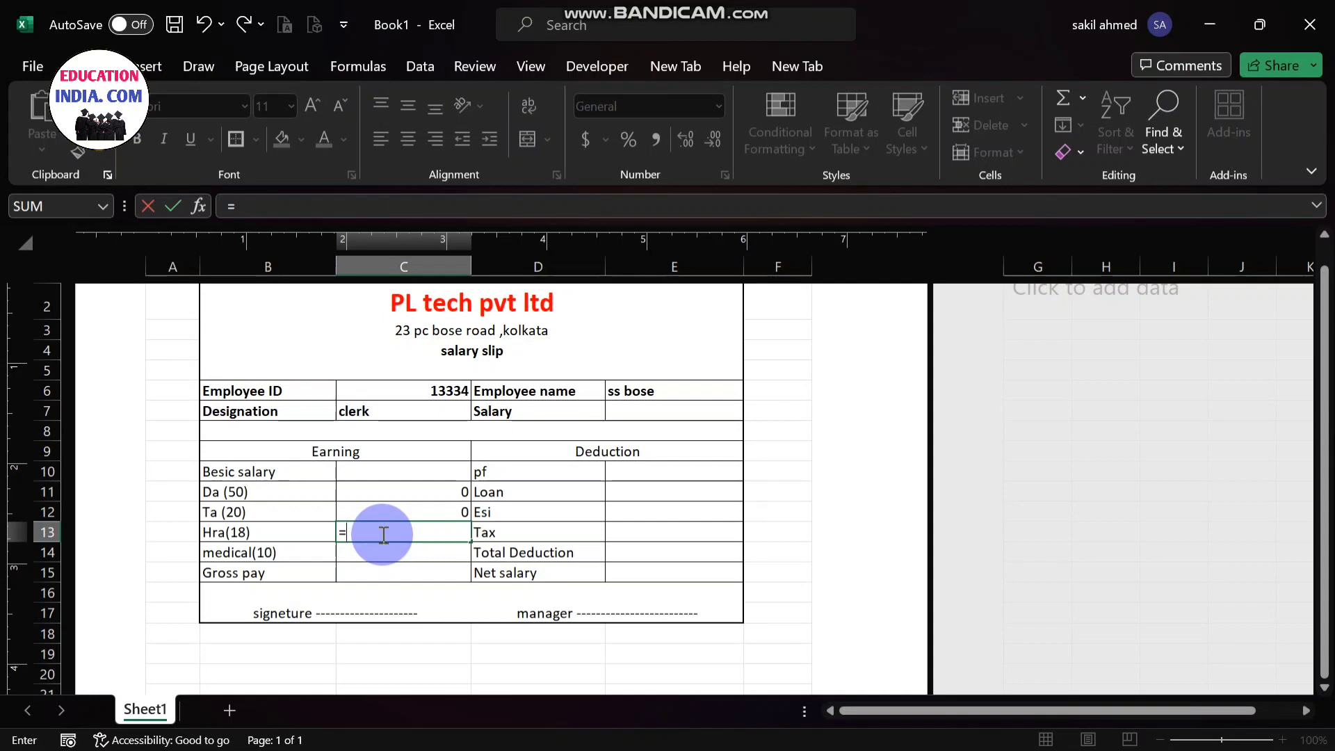
{"action": "left_click", "coordinate": [396, 470]}
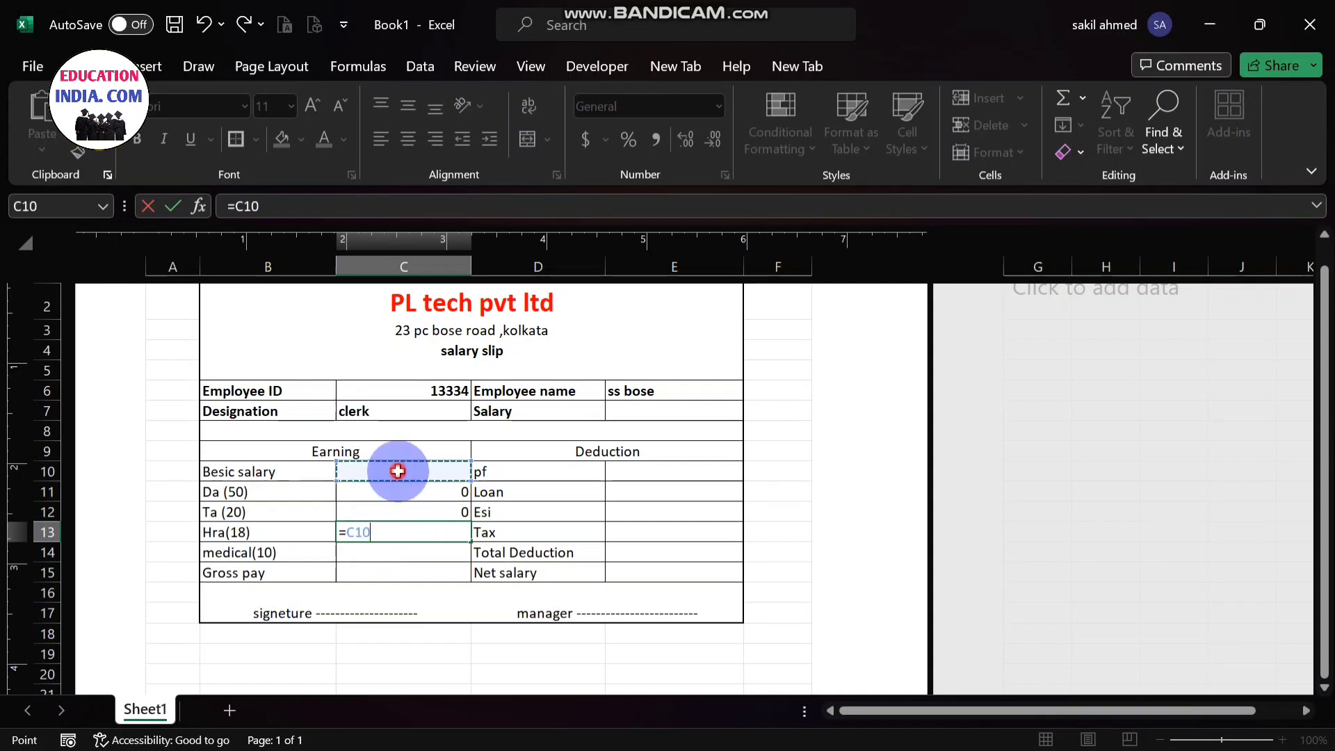
{"action": "type", "text": "*"}
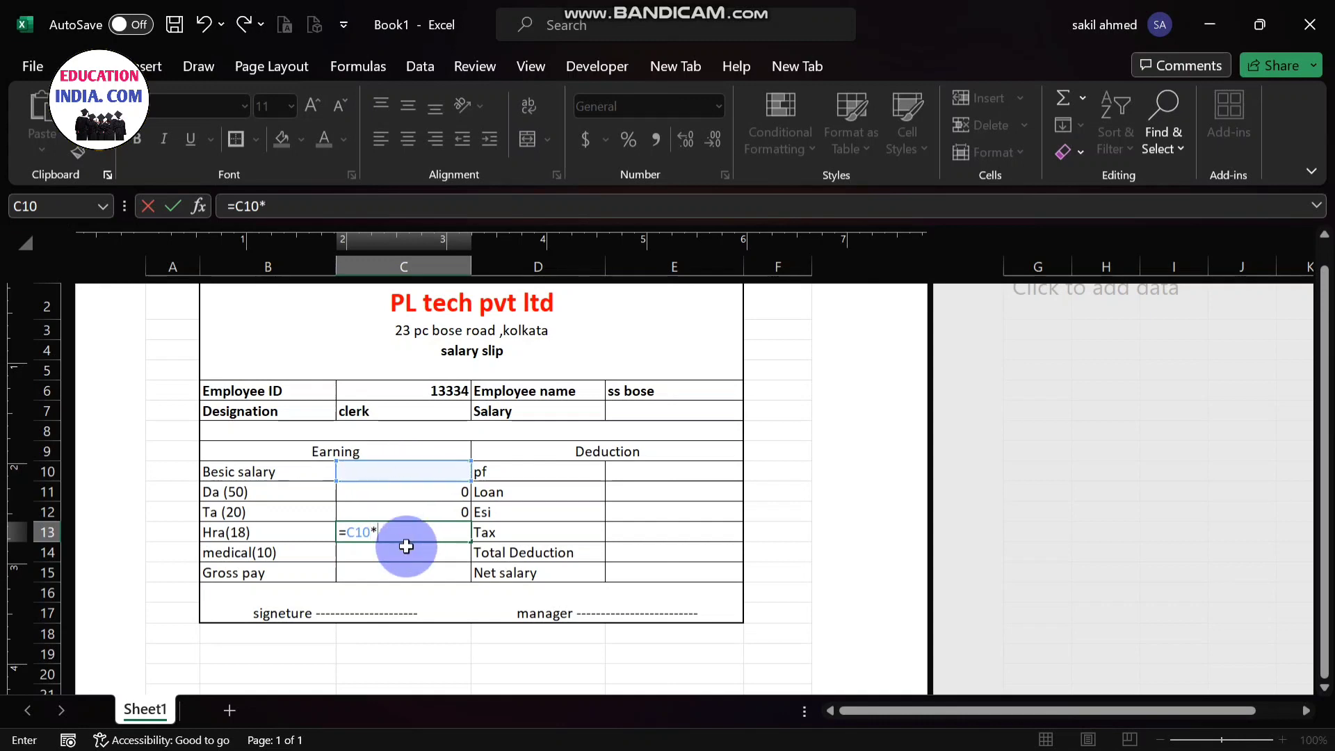
{"action": "type", "text": "18/100"}
{"action": "key", "text": "Return"}
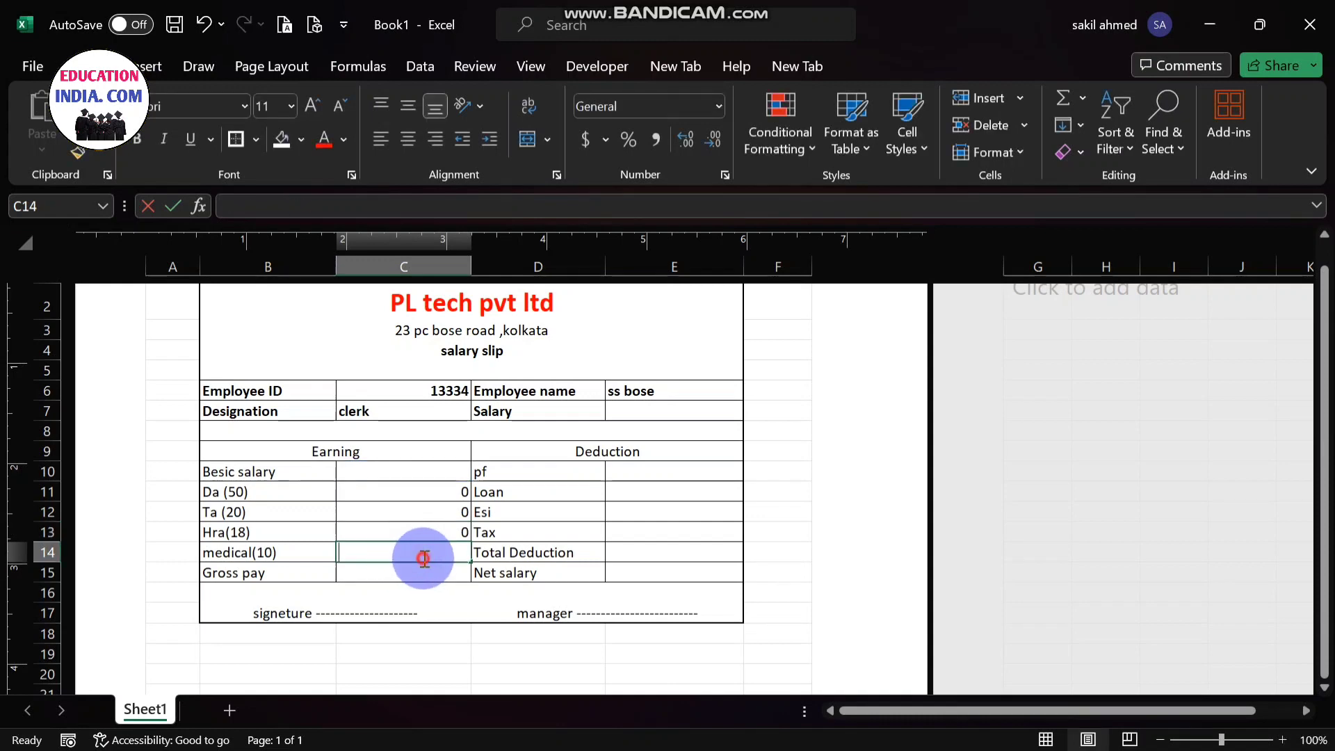
- Enter the formula =C10*10/100 in cell C14 to calculate the medical allowance as 10 percent of the basic salary
{"action": "double_click", "coordinate": [423, 558]}
{"action": "type", "text": "="}
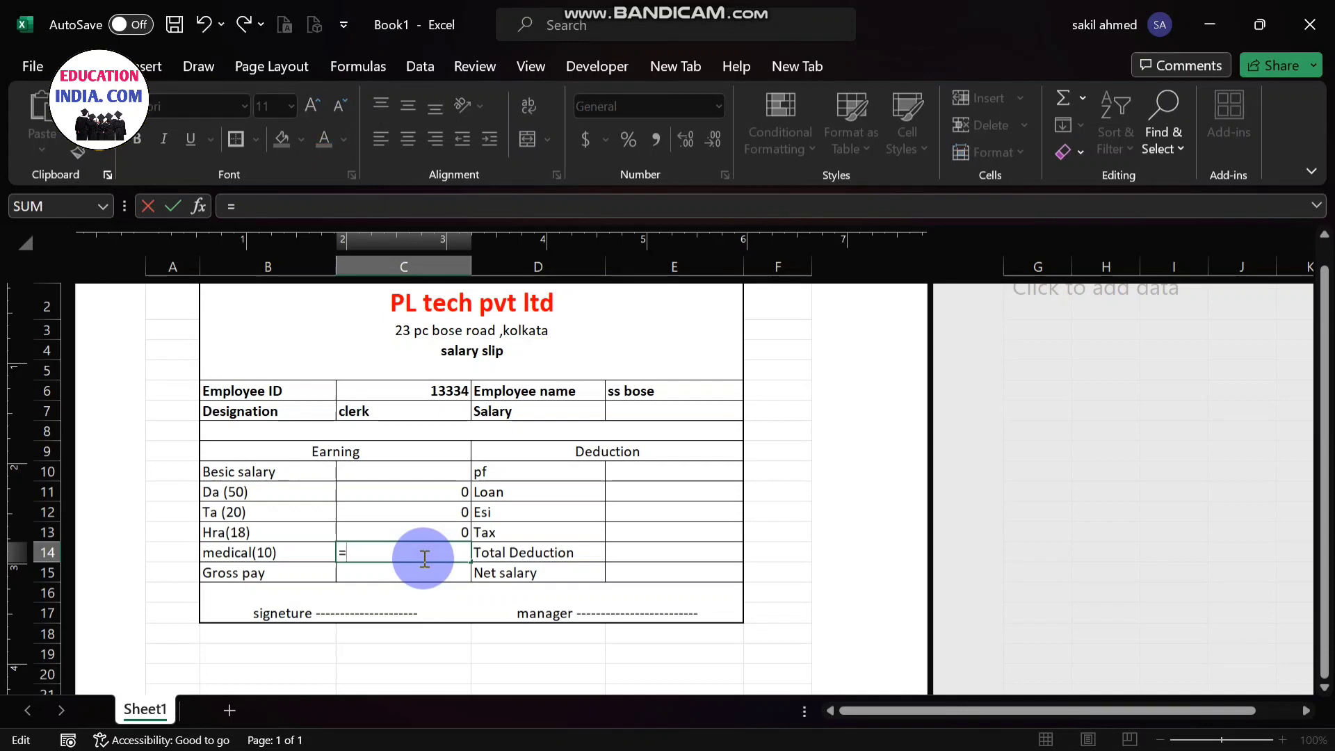
{"action": "left_click", "coordinate": [372, 468]}
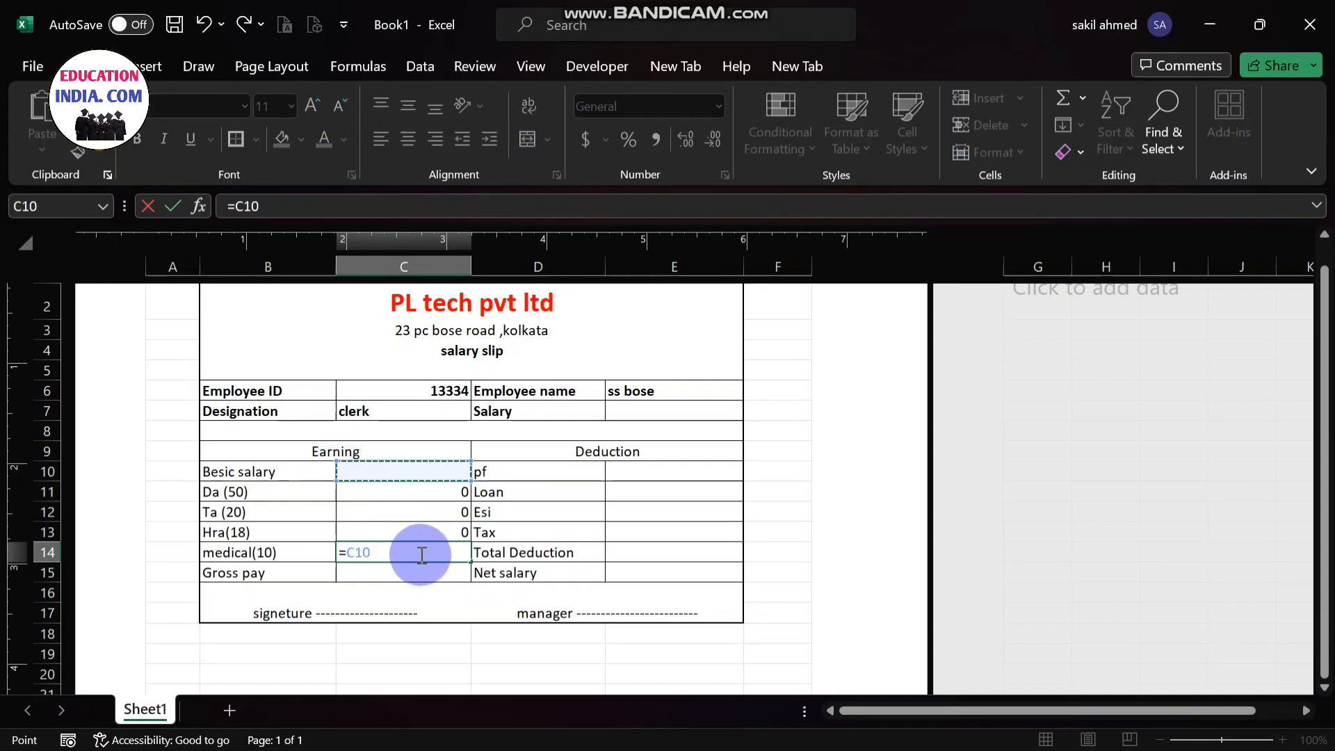
{"action": "type", "text": "*10"}
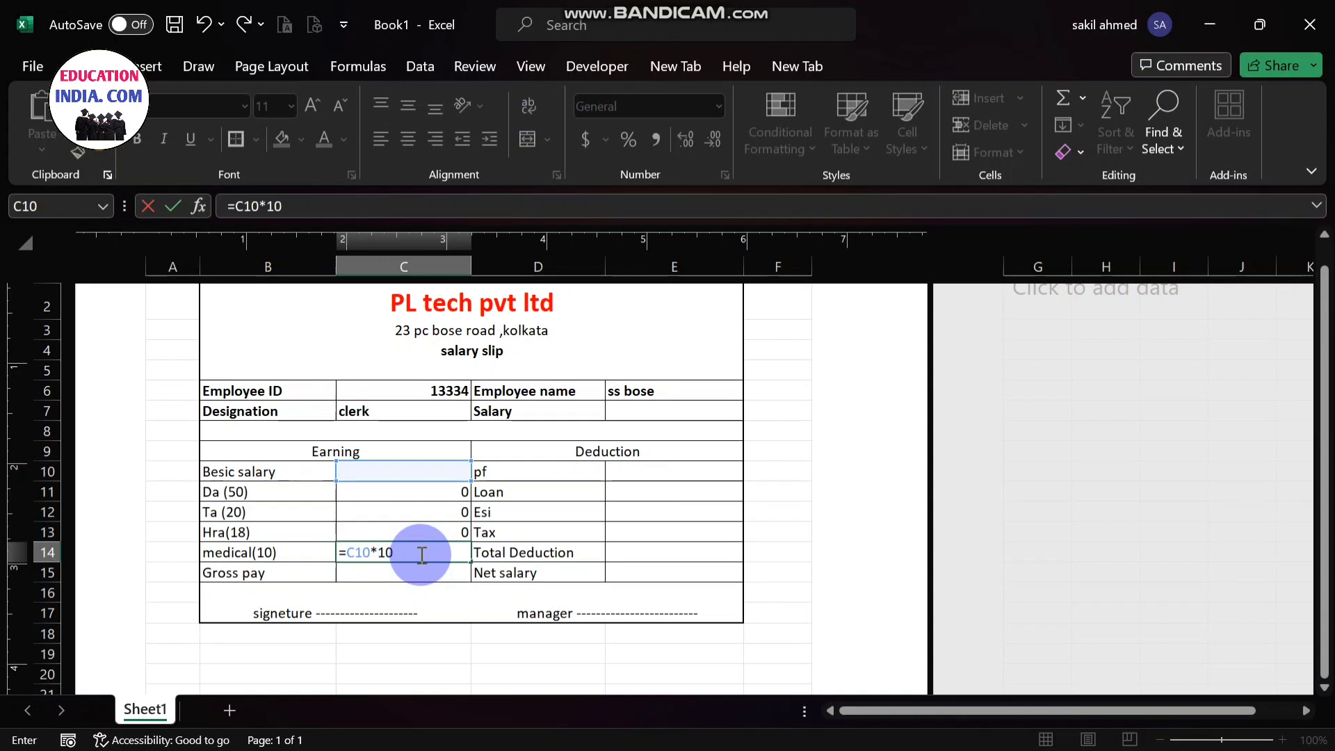
{"action": "type", "text": "/100"}
{"action": "key", "text": "Return"}
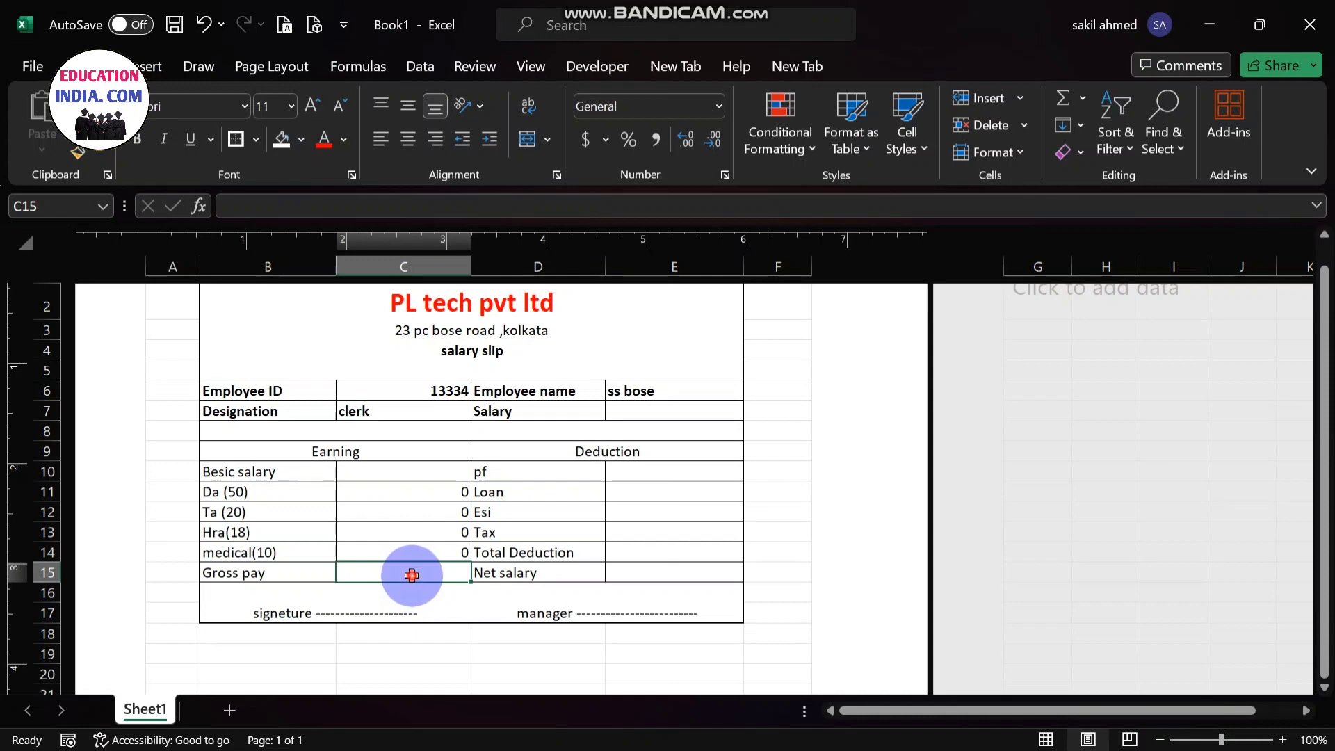
- Enter the formula =C10*8/100 in cell E10 to calculate pf as 8 percent of the basic salary
{"action": "double_click", "coordinate": [413, 576]}
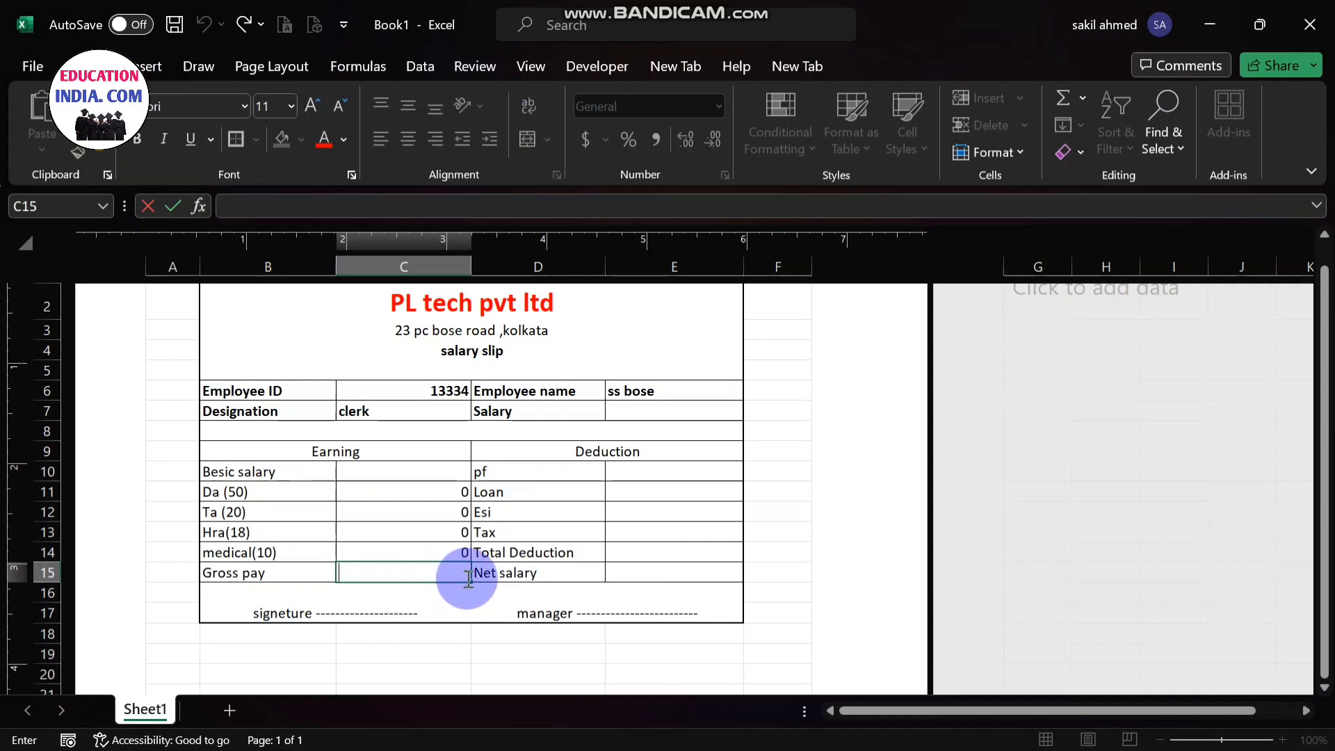
{"action": "left_click", "coordinate": [667, 472]}
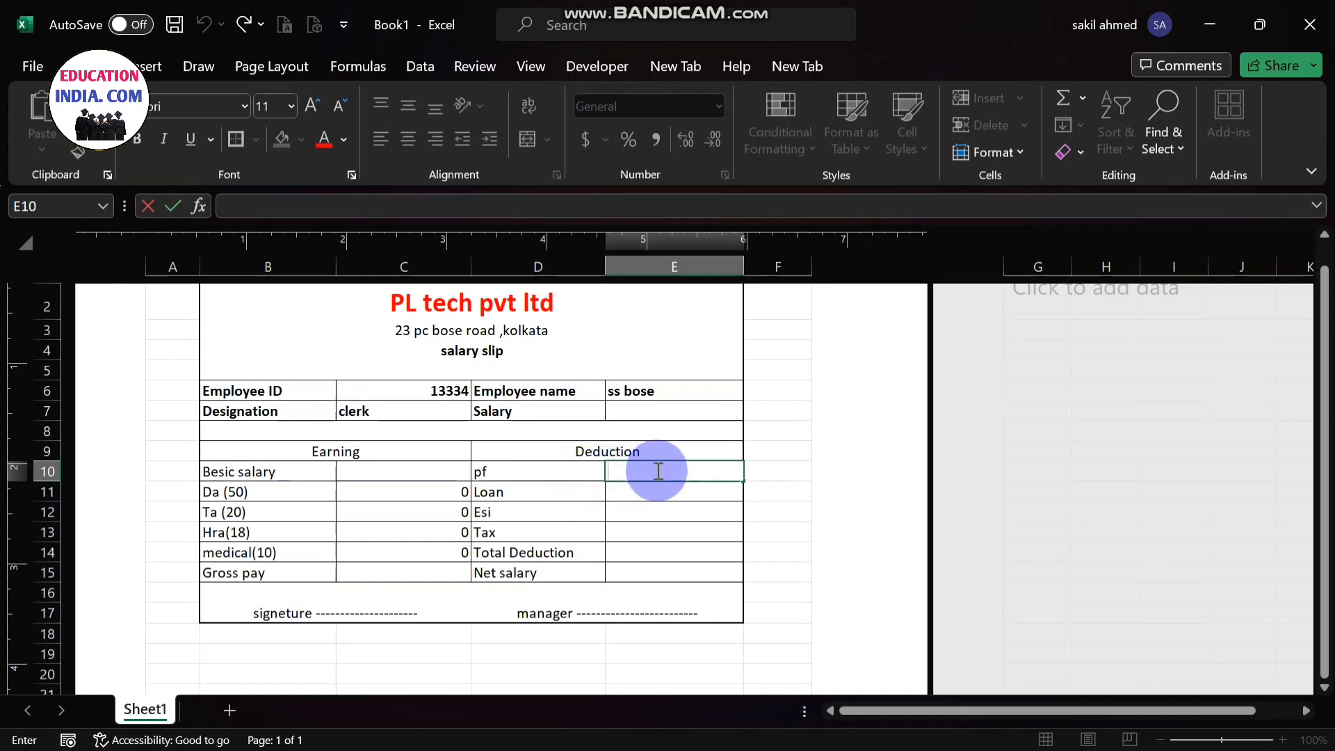
{"action": "type", "text": "="}
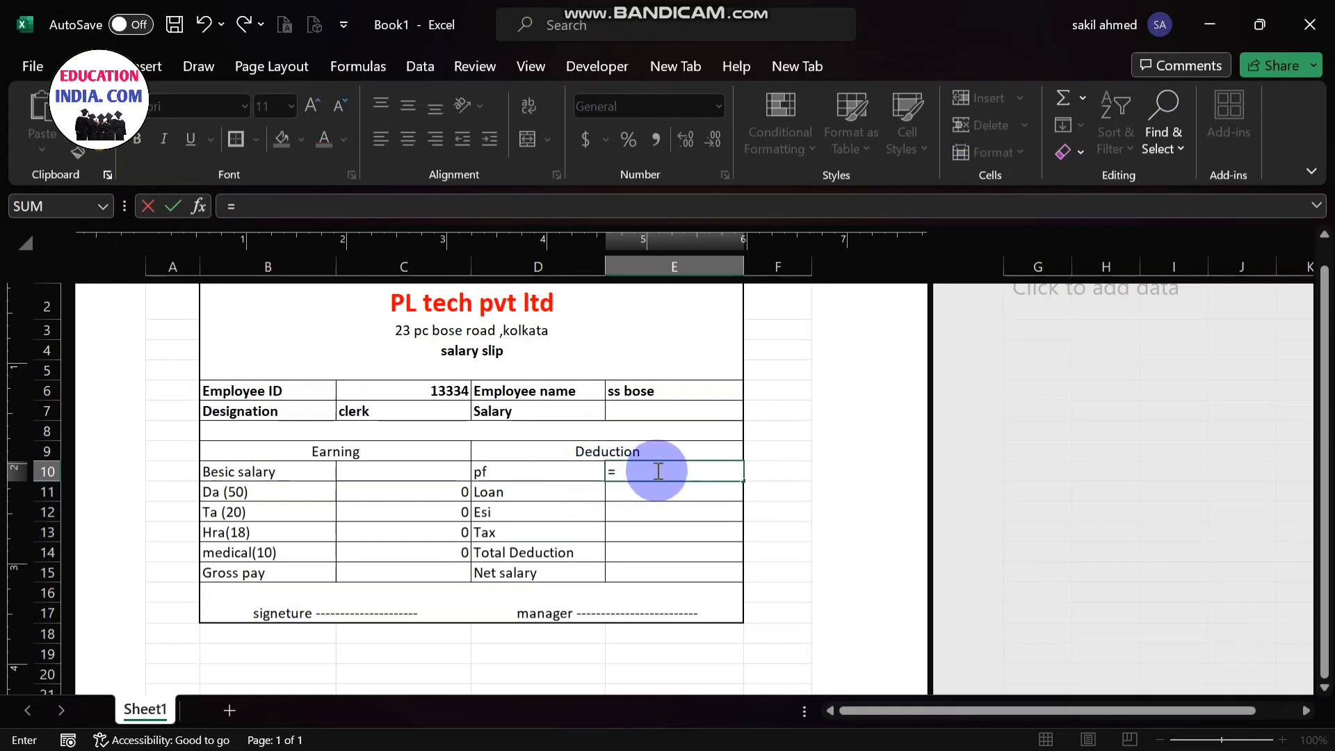
{"action": "left_click", "coordinate": [388, 469]}
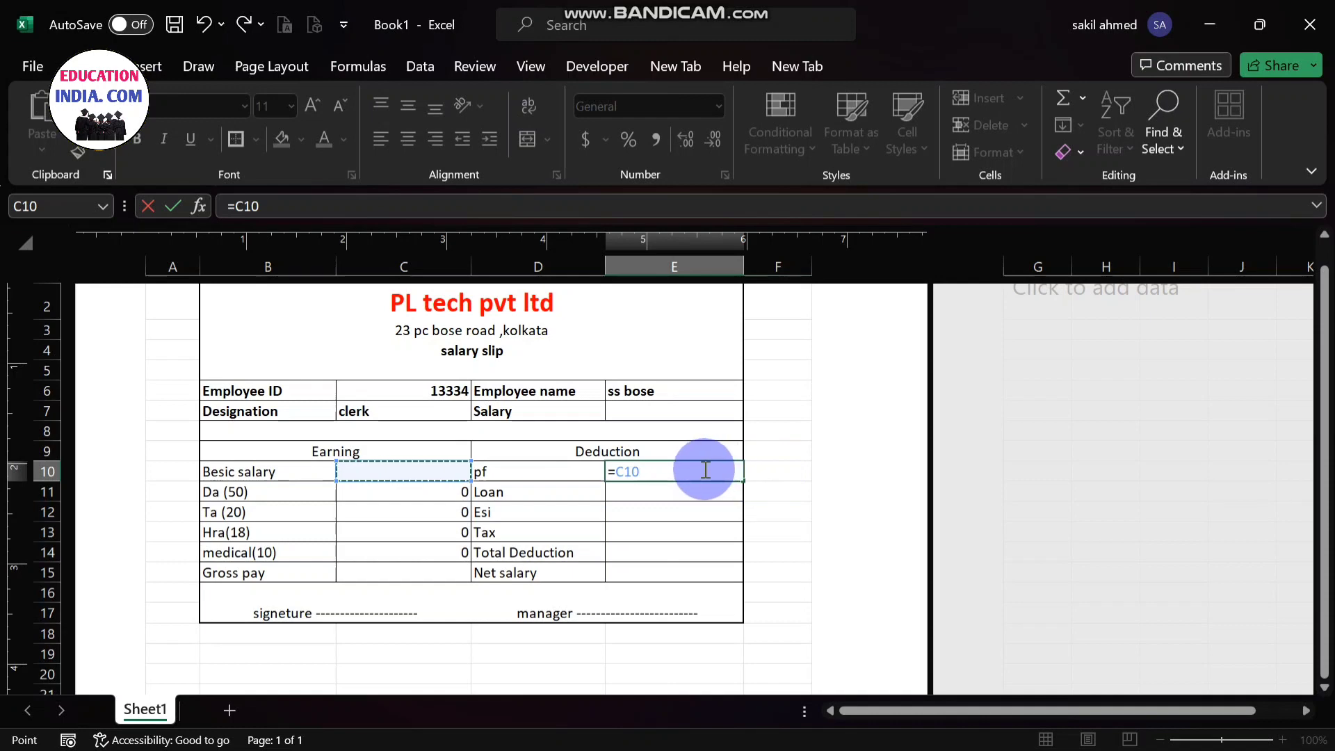
{"action": "type", "text": "*8/100"}
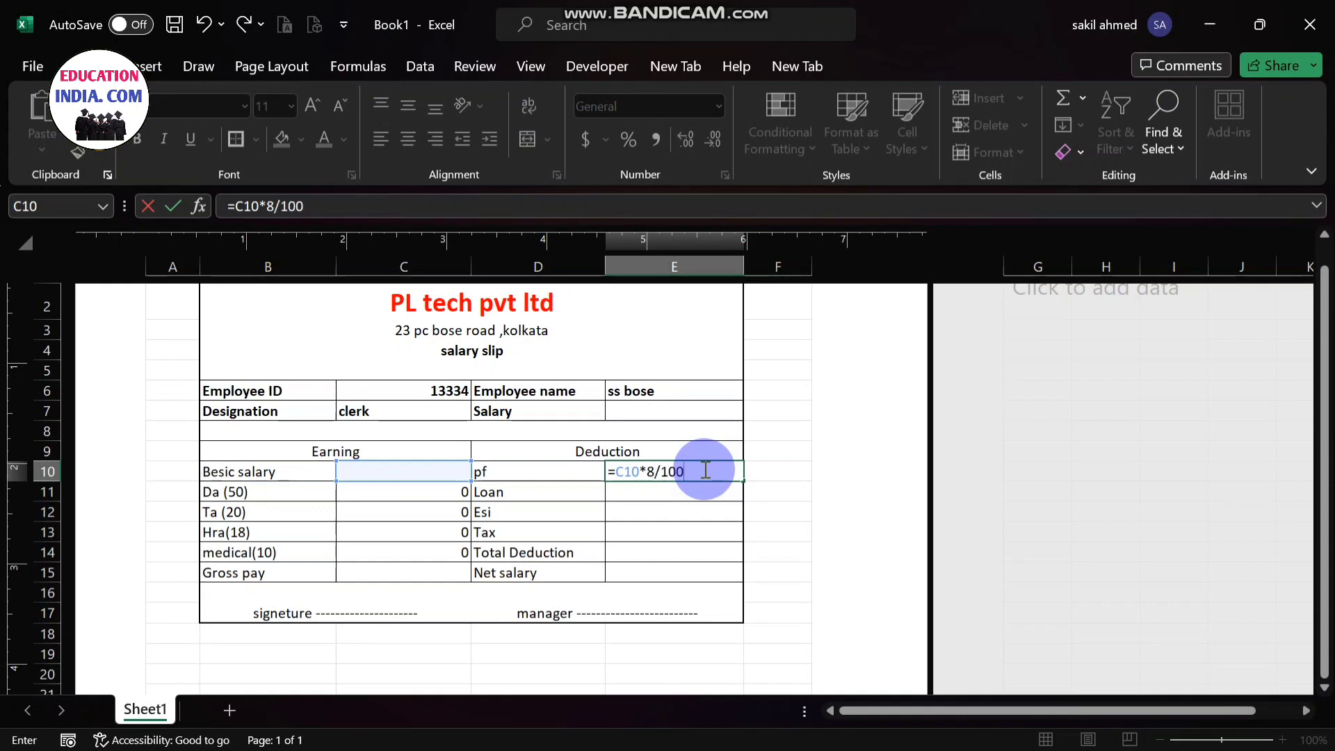
{"action": "key", "text": "Return"}
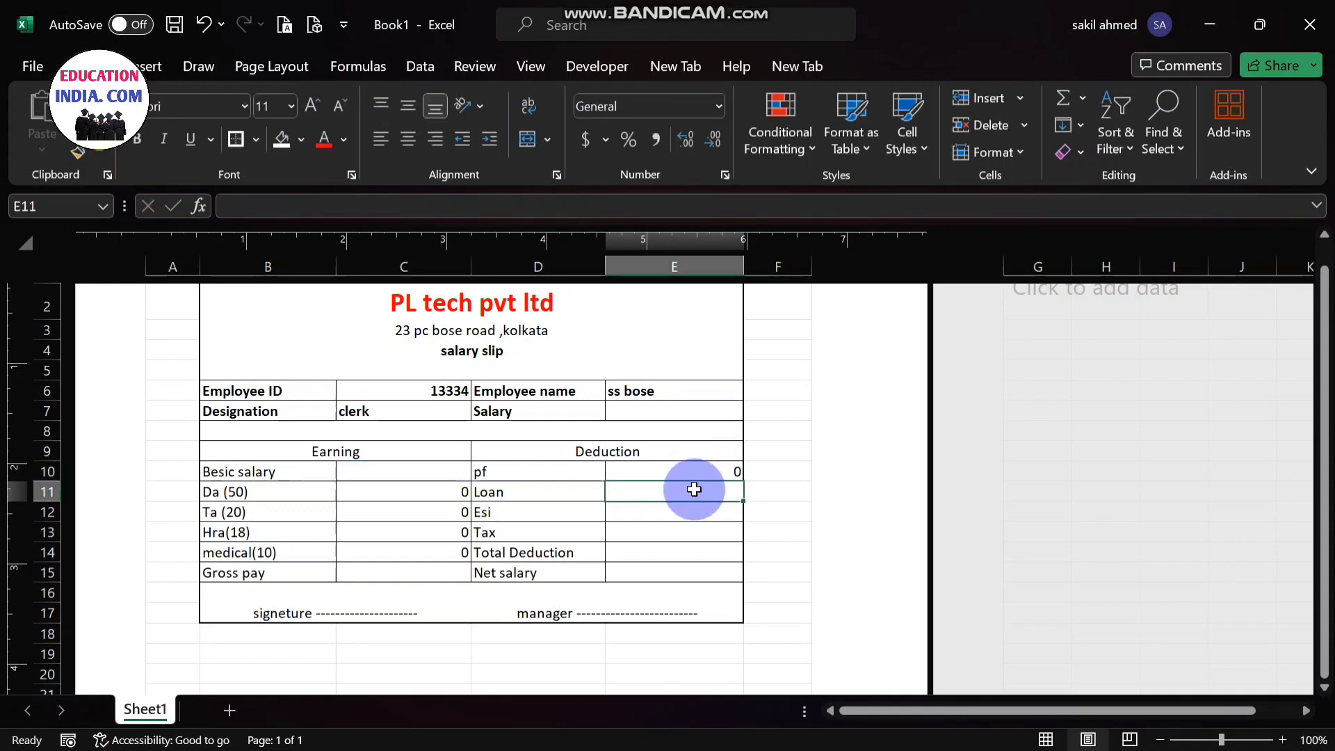
- Enter 0 for the Loan, Esi and Tax deductions in cells E11, E12 and E13
{"action": "left_click", "coordinate": [694, 491]}
{"action": "type", "text": "0"}
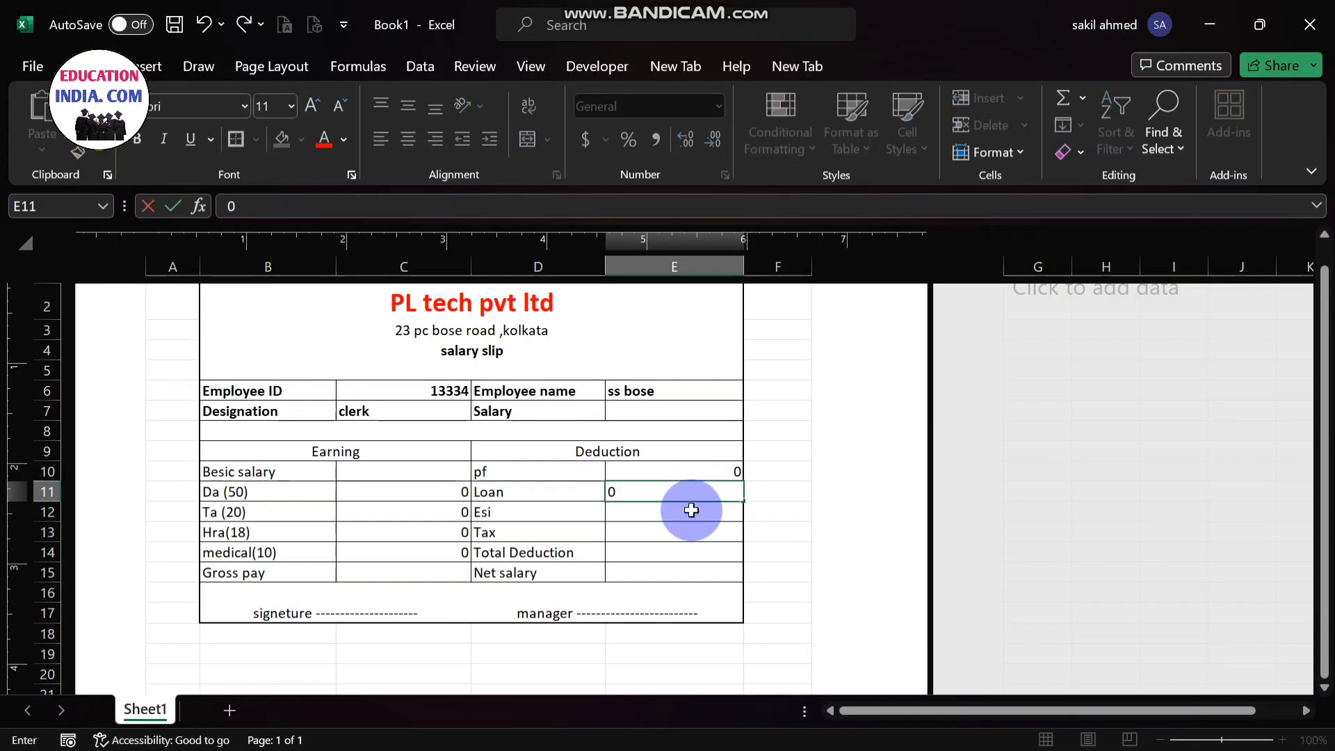
{"action": "double_click", "coordinate": [692, 510]}
{"action": "type", "text": "0"}
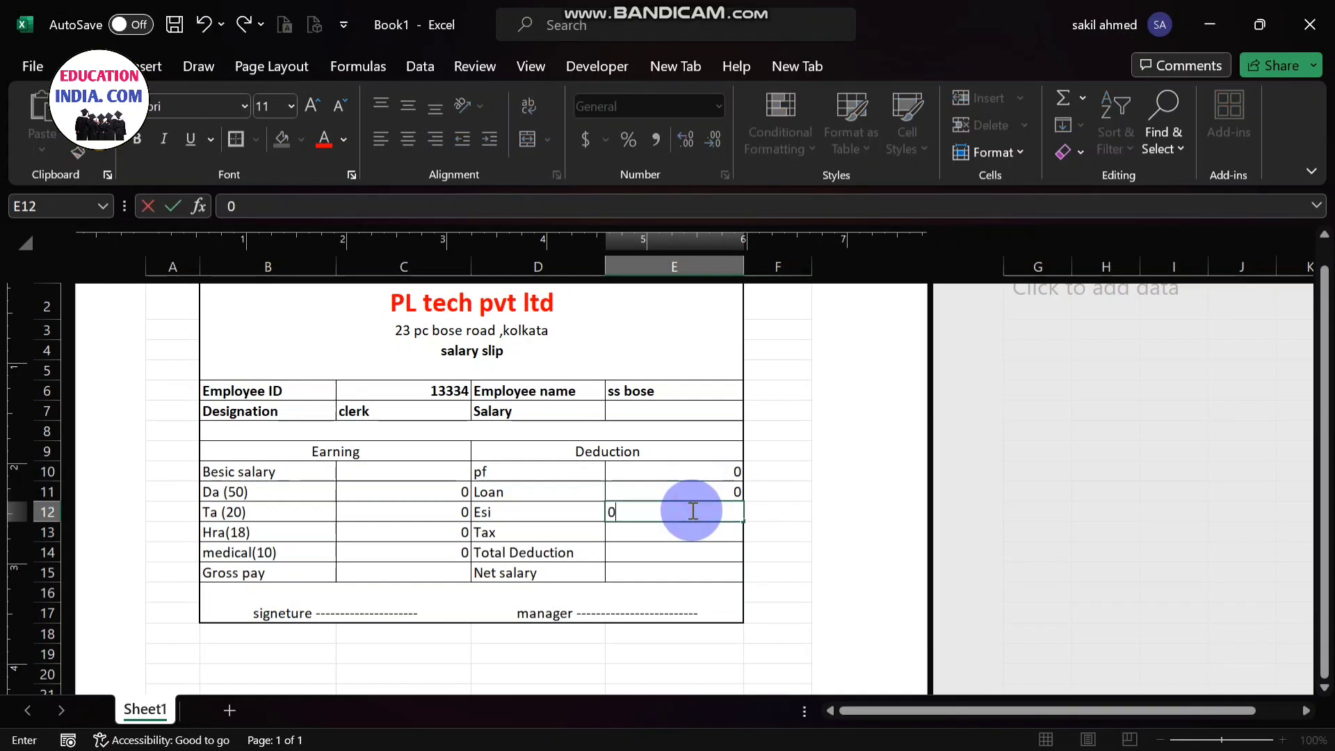
{"action": "double_click", "coordinate": [693, 529]}
{"action": "type", "text": "0"}
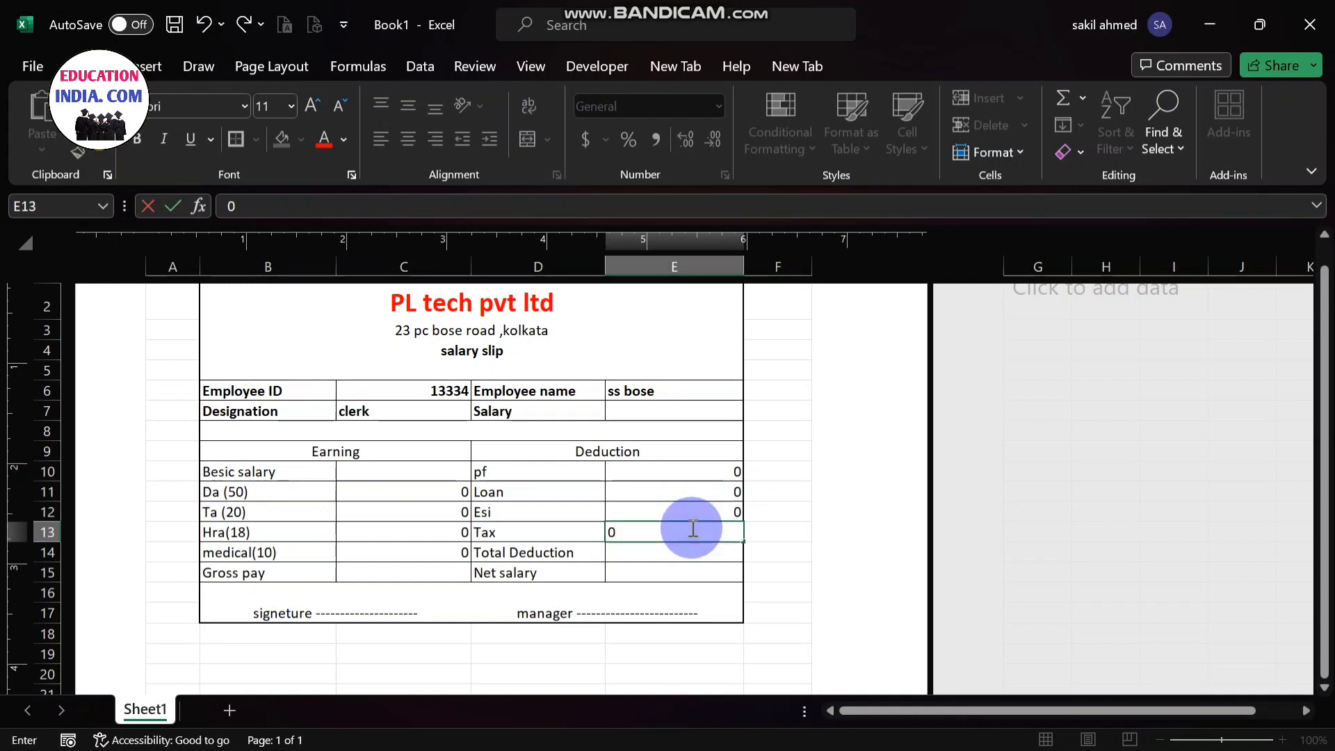
- Enter the formula =sum(E10:E13) in cell E14 to calculate the Total Deduction
{"action": "double_click", "coordinate": [691, 550]}
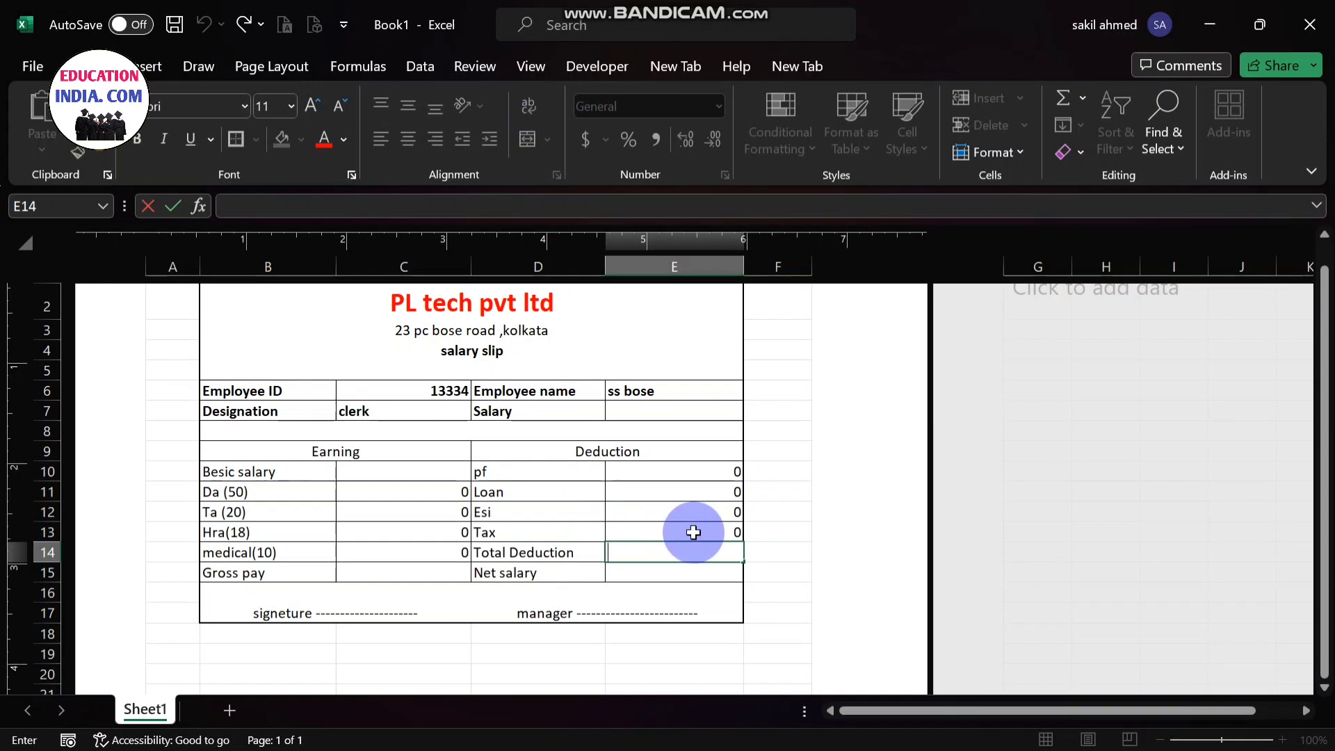
{"action": "left_click", "coordinate": [656, 554]}
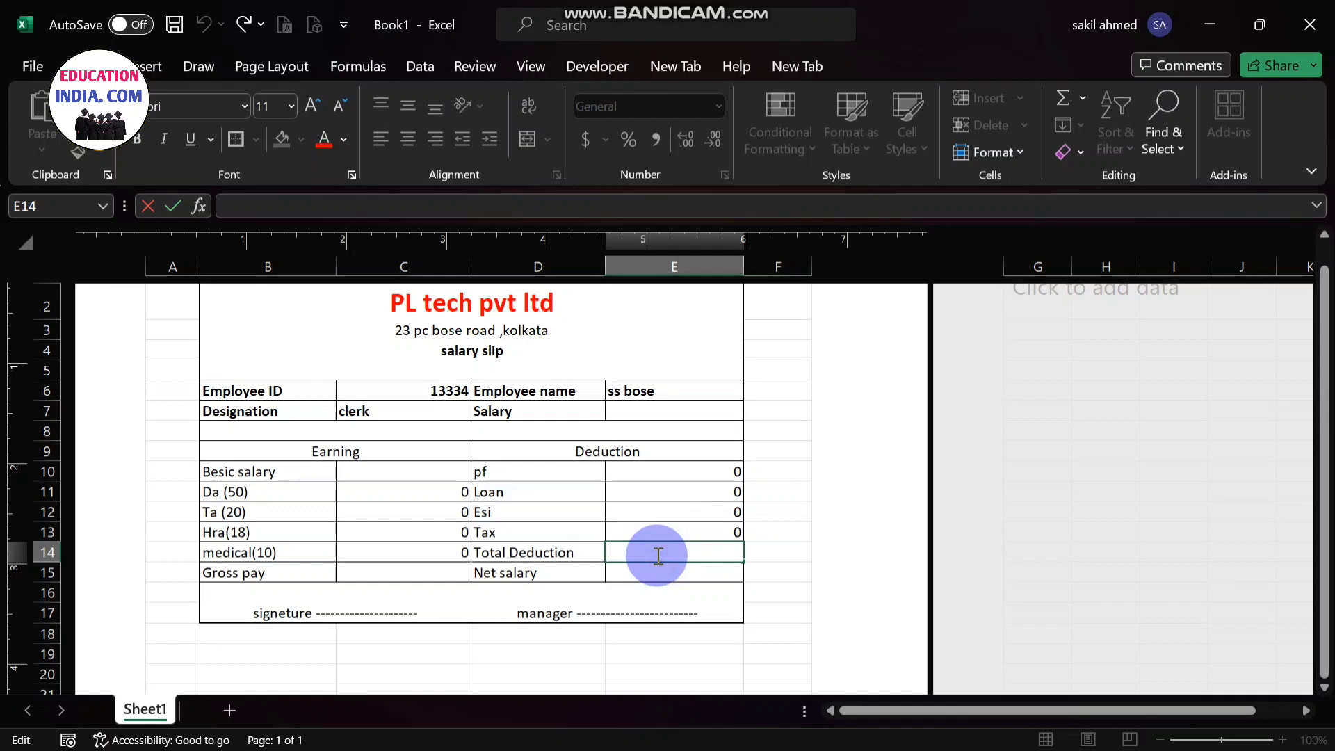
{"action": "type", "text": "="}
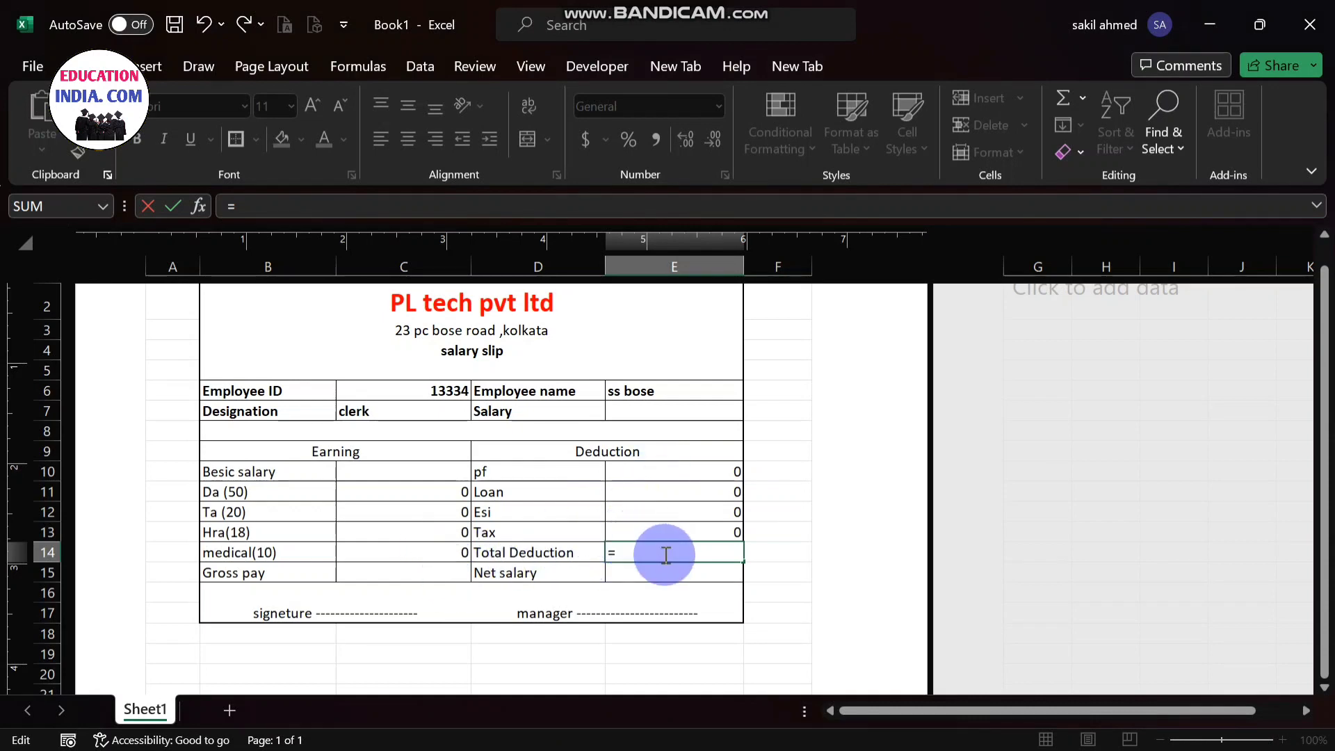
{"action": "type", "text": "su"}
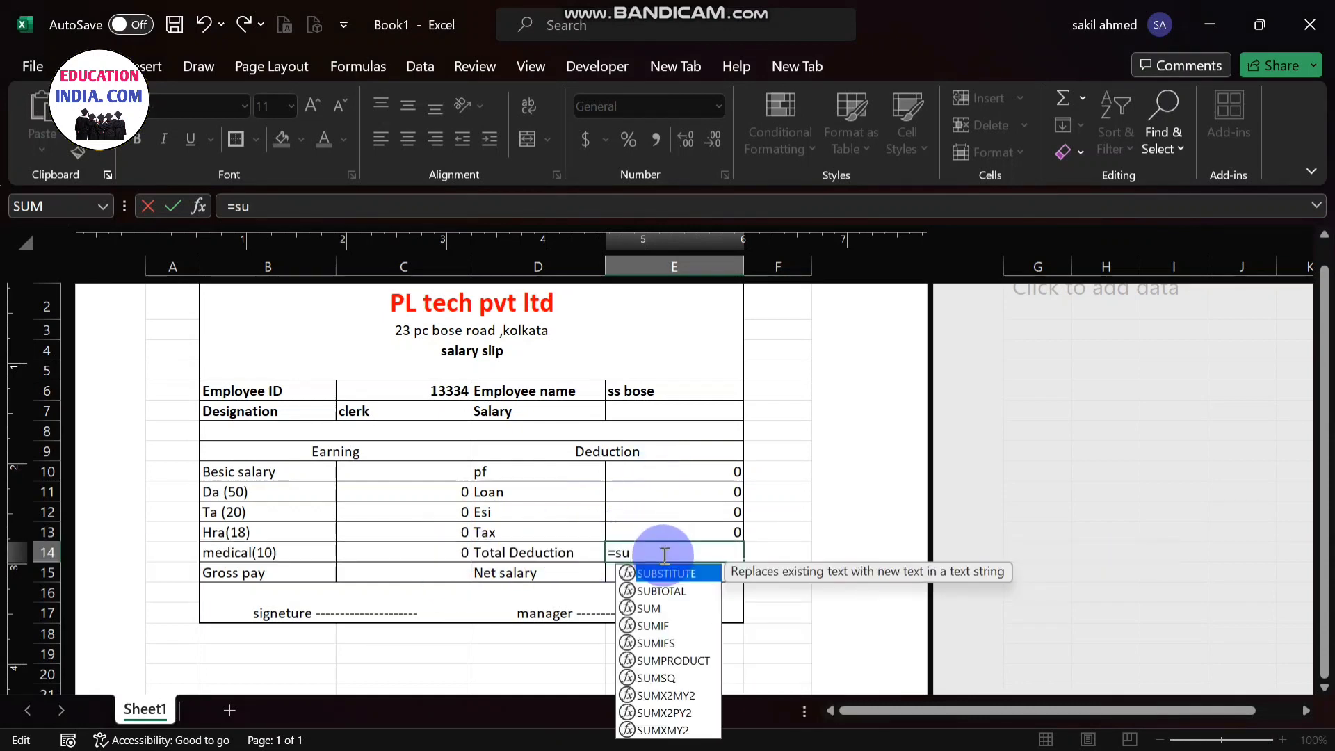
{"action": "type", "text": "m"}
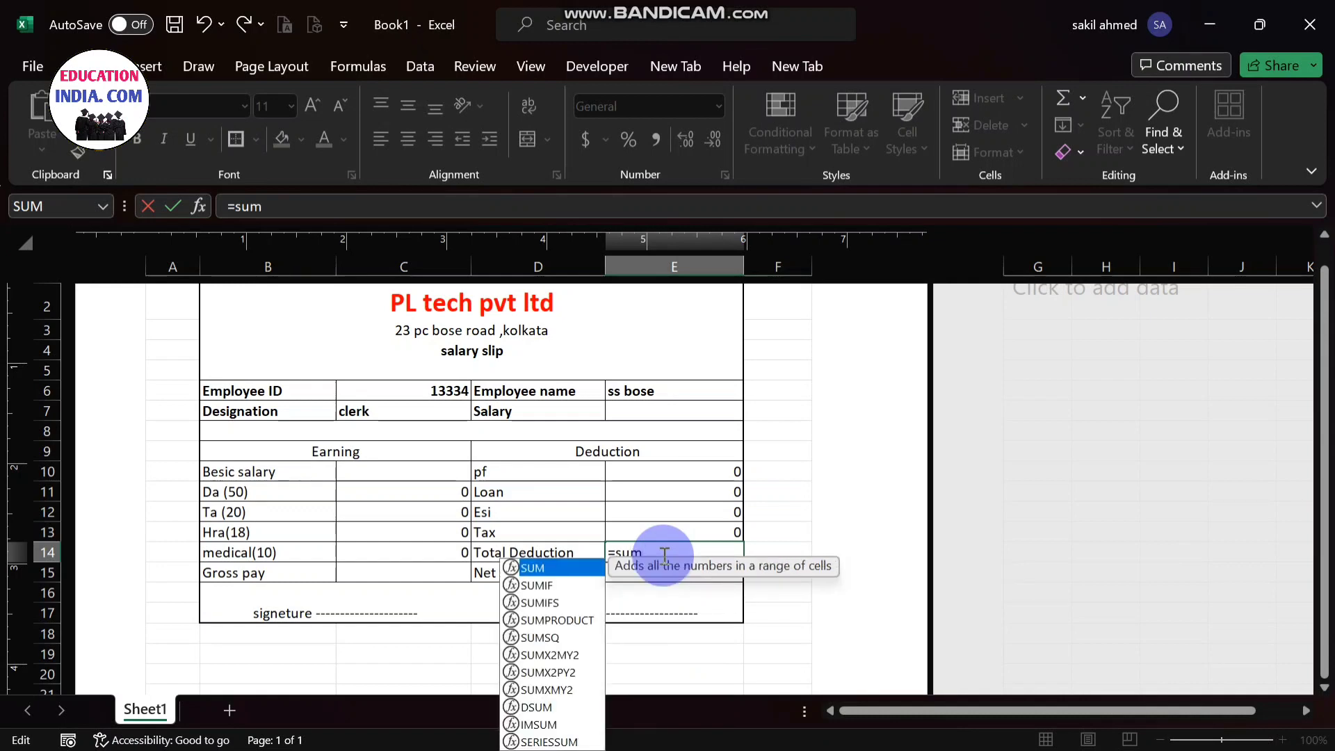
{"action": "type", "text": "("}
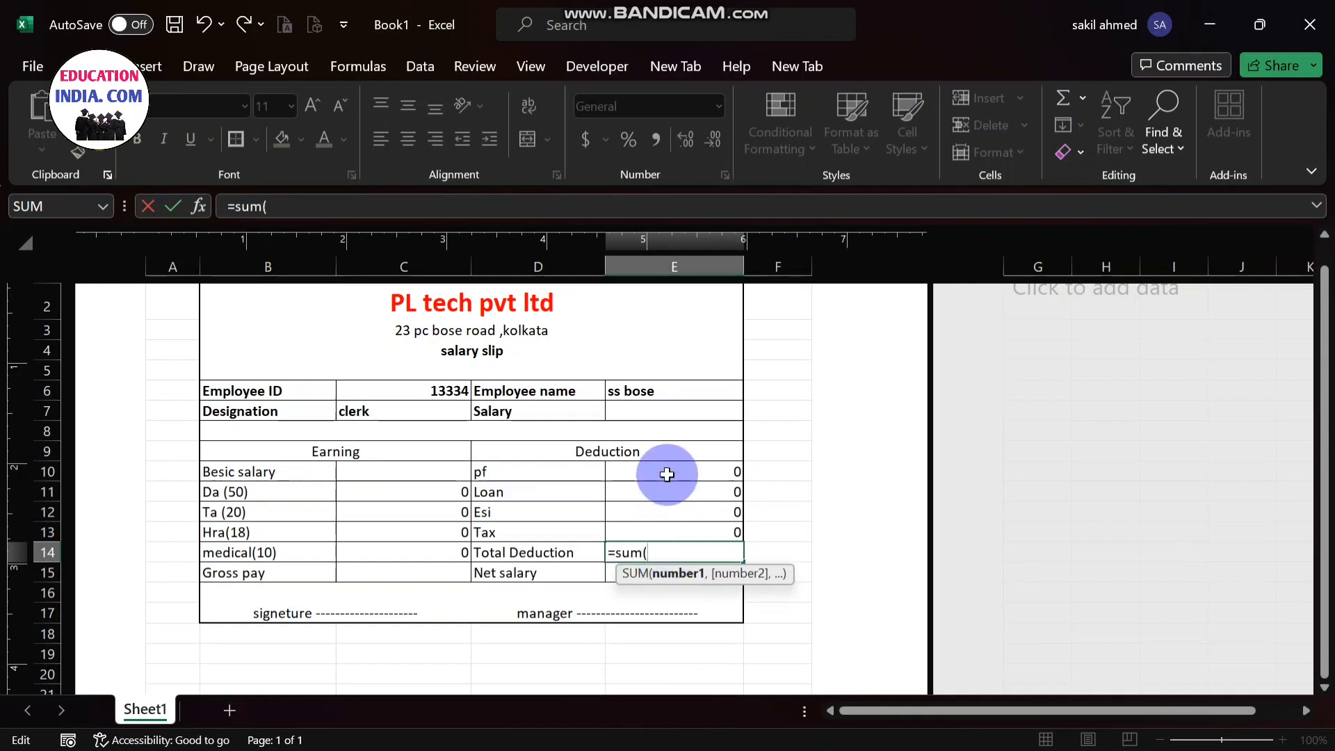
{"action": "left_click_drag", "start_coordinate": [667, 475], "coordinate": [670, 537]}
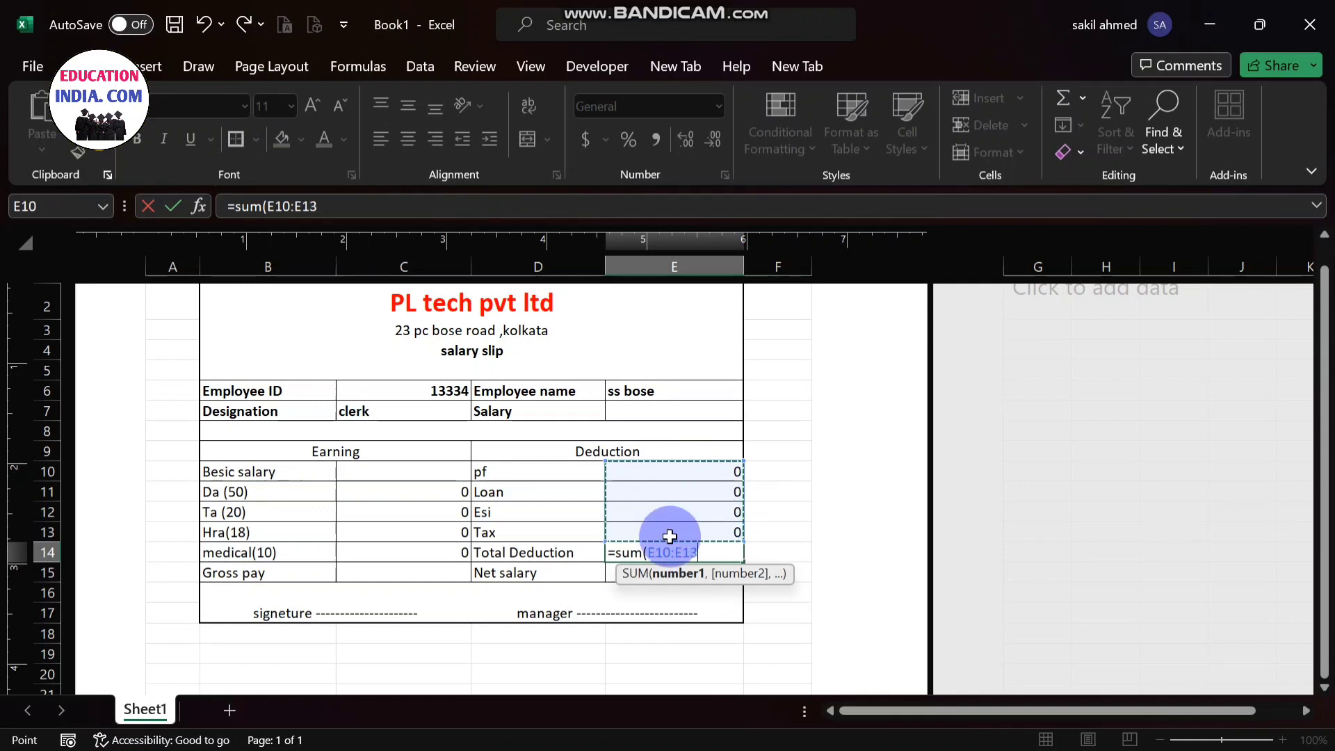
{"action": "type", "text": ")"}
{"action": "key", "text": "Return"}
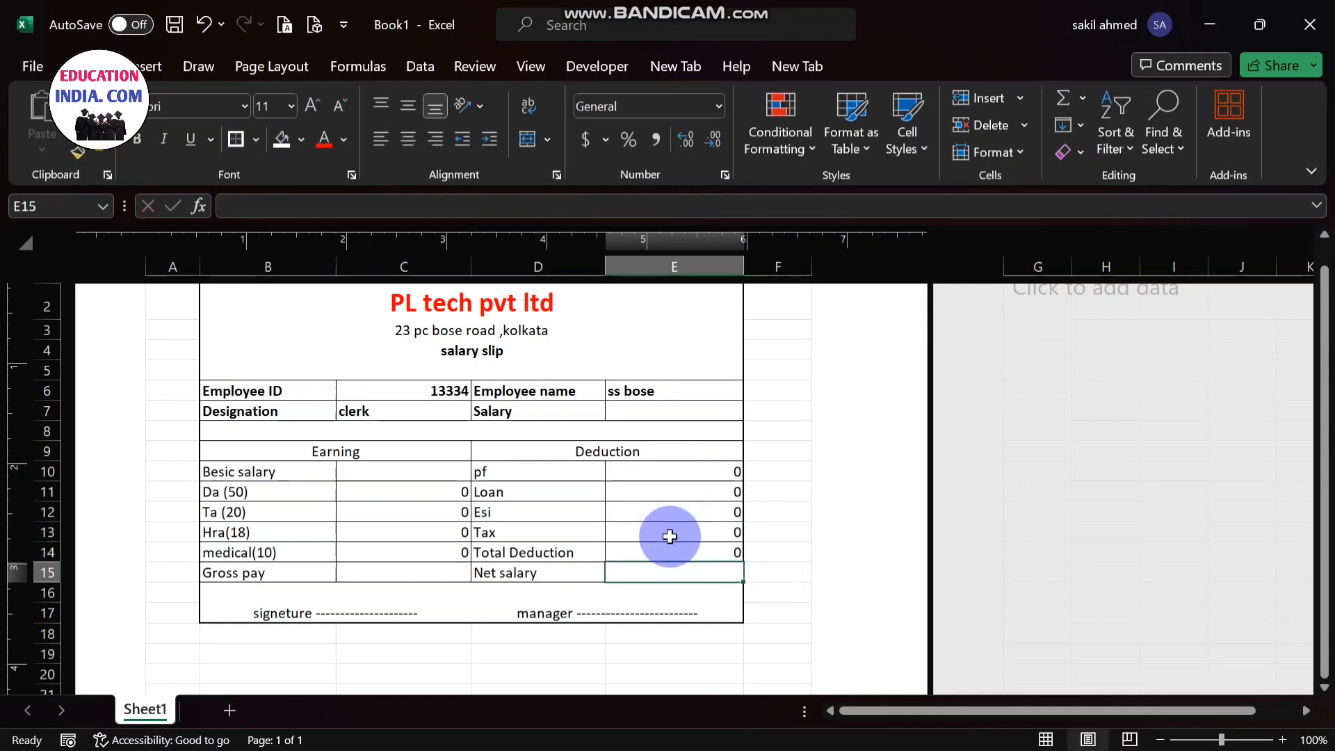
- Enter the formula =sum(C10:C14) in cell C15 to calculate the Gross pay
{"action": "left_click", "coordinate": [402, 573]}
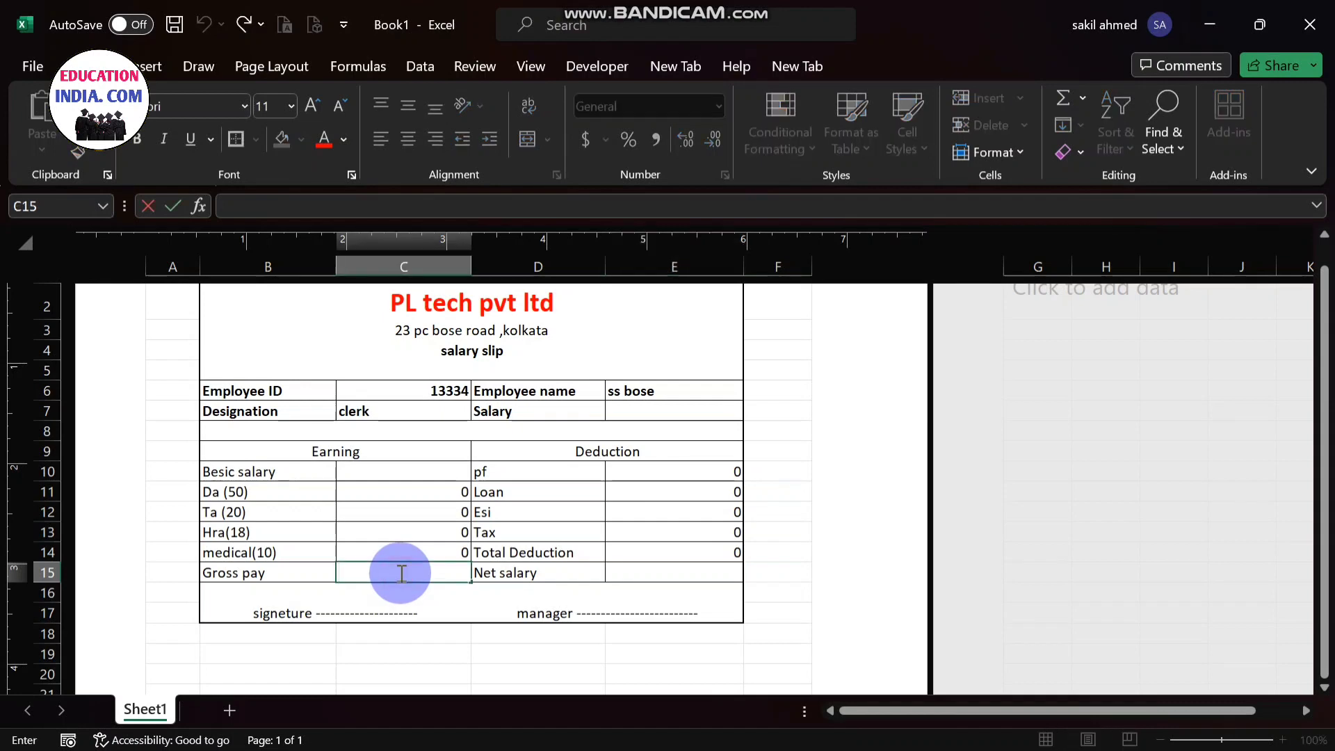
{"action": "type", "text": "=s"}
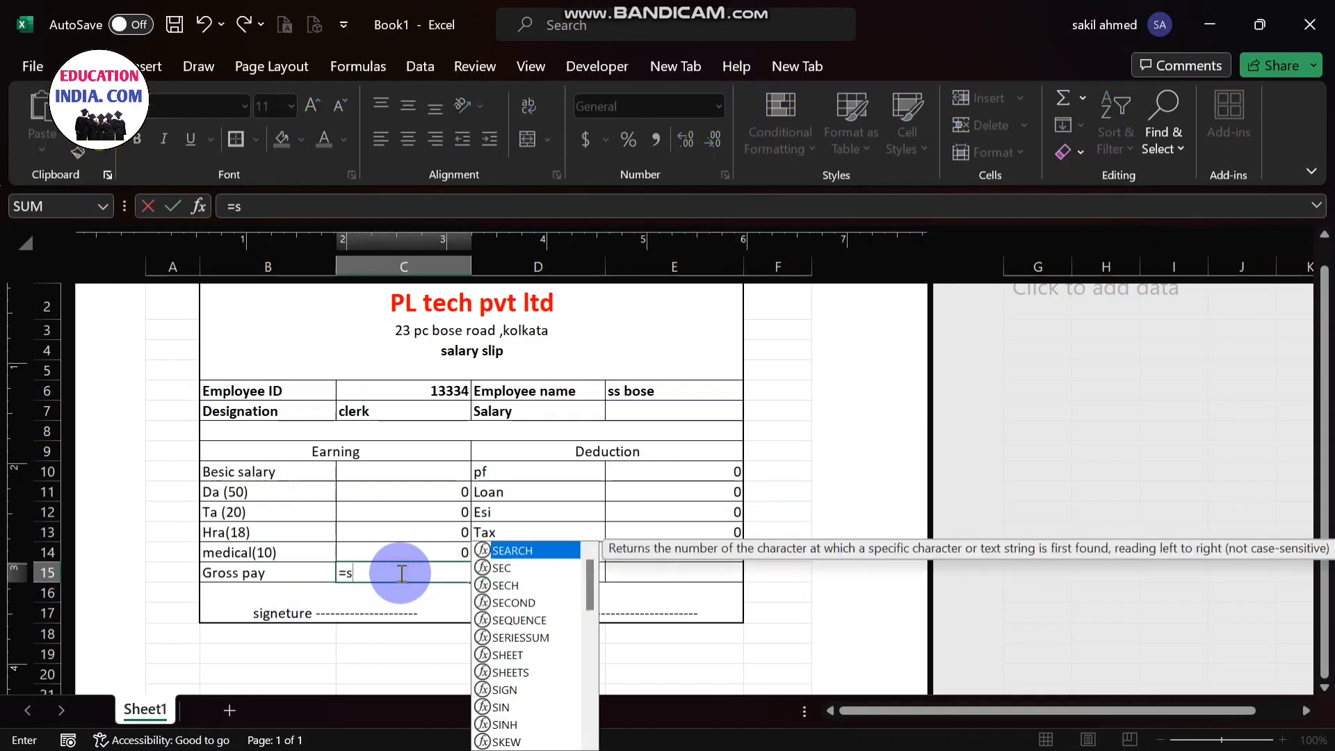
{"action": "type", "text": "um("}
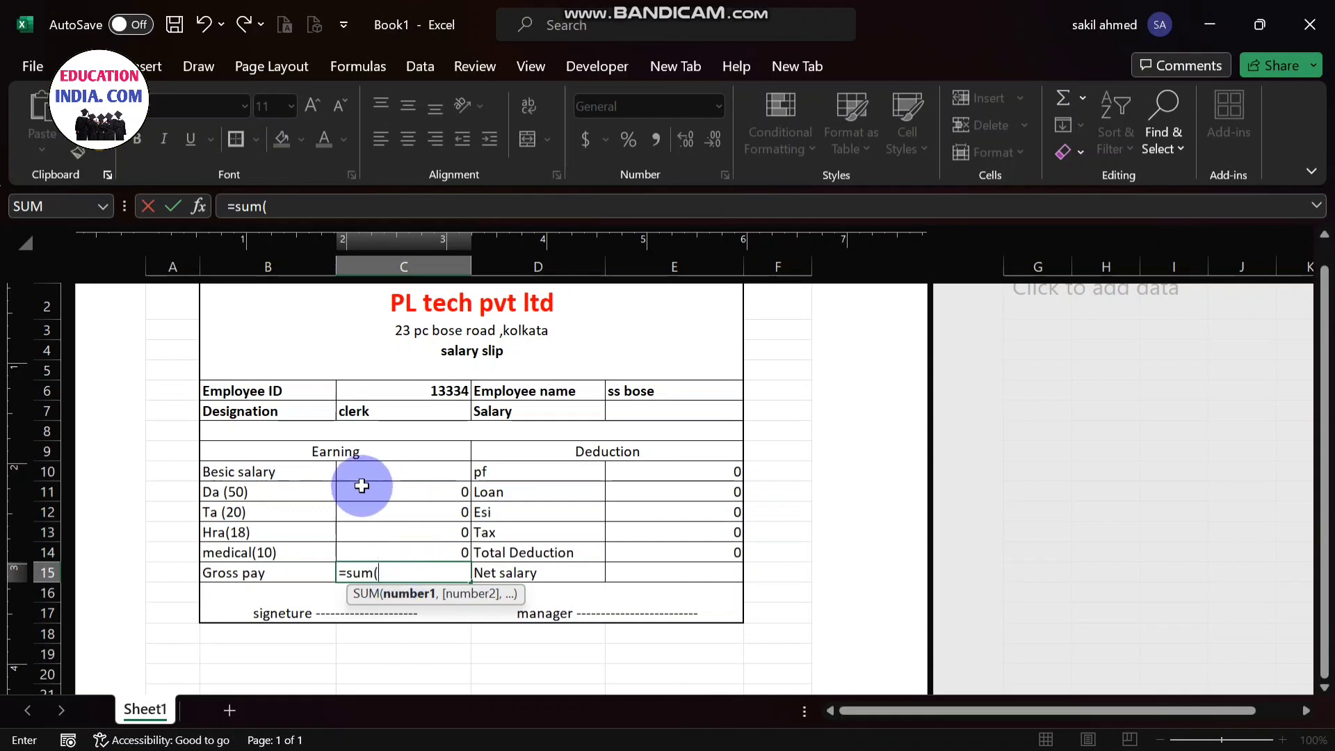
{"action": "left_click_drag", "start_coordinate": [369, 471], "coordinate": [394, 550]}
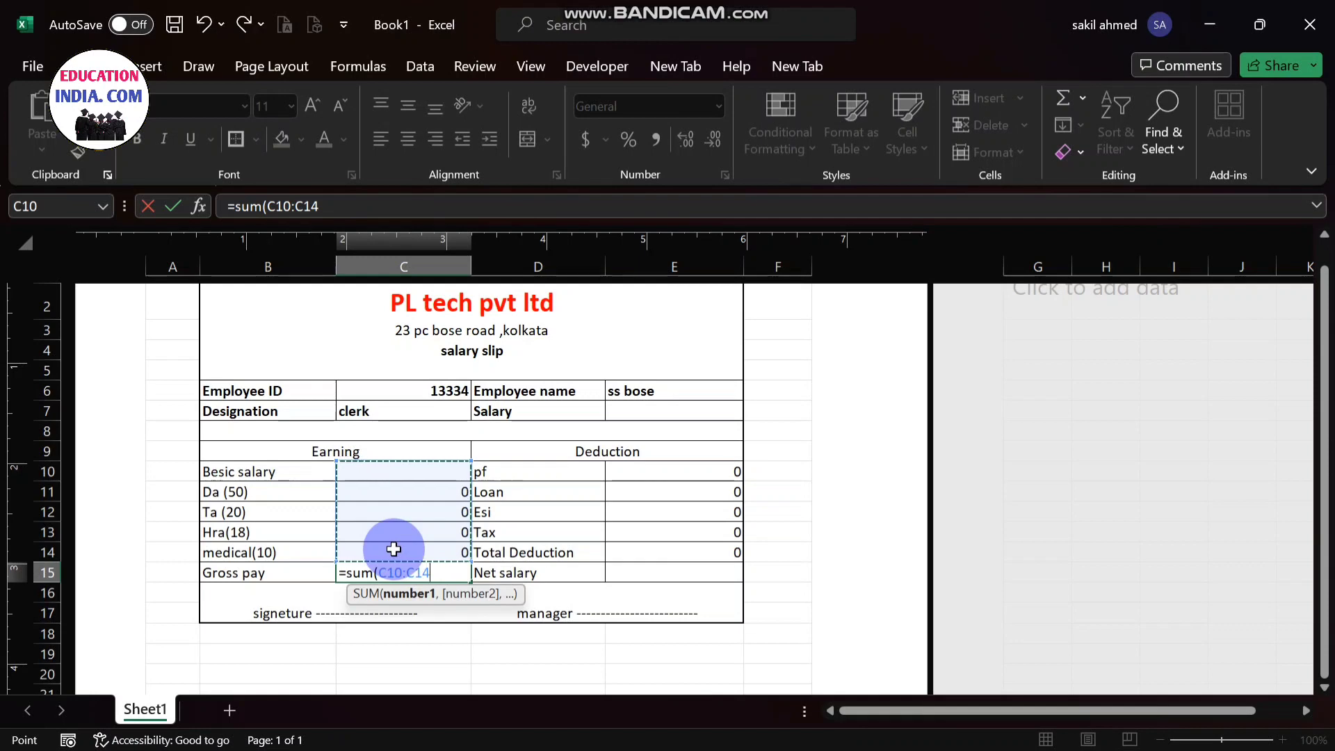
{"action": "type", "text": ")"}
{"action": "key", "text": "Return"}
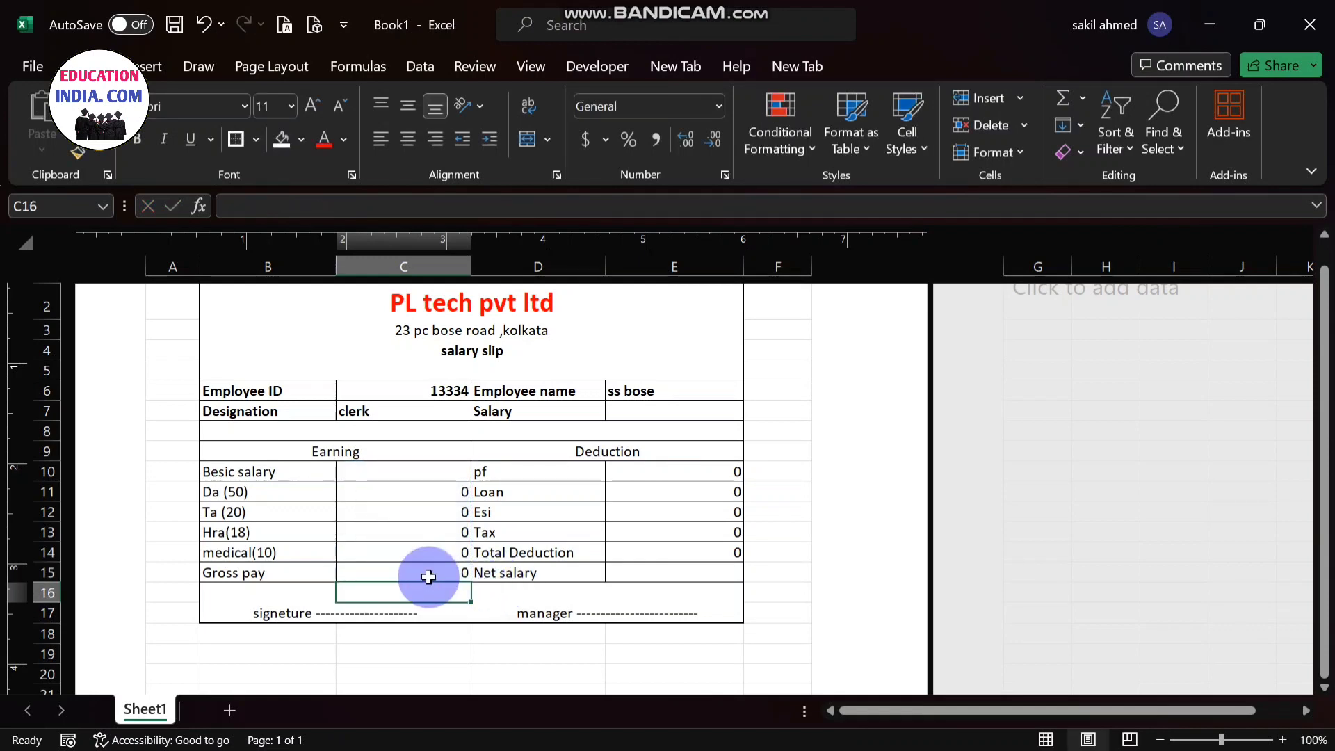
- Enter the formula =E14-C15 in cell E15 for the Net salary
{"action": "left_click", "coordinate": [654, 575]}
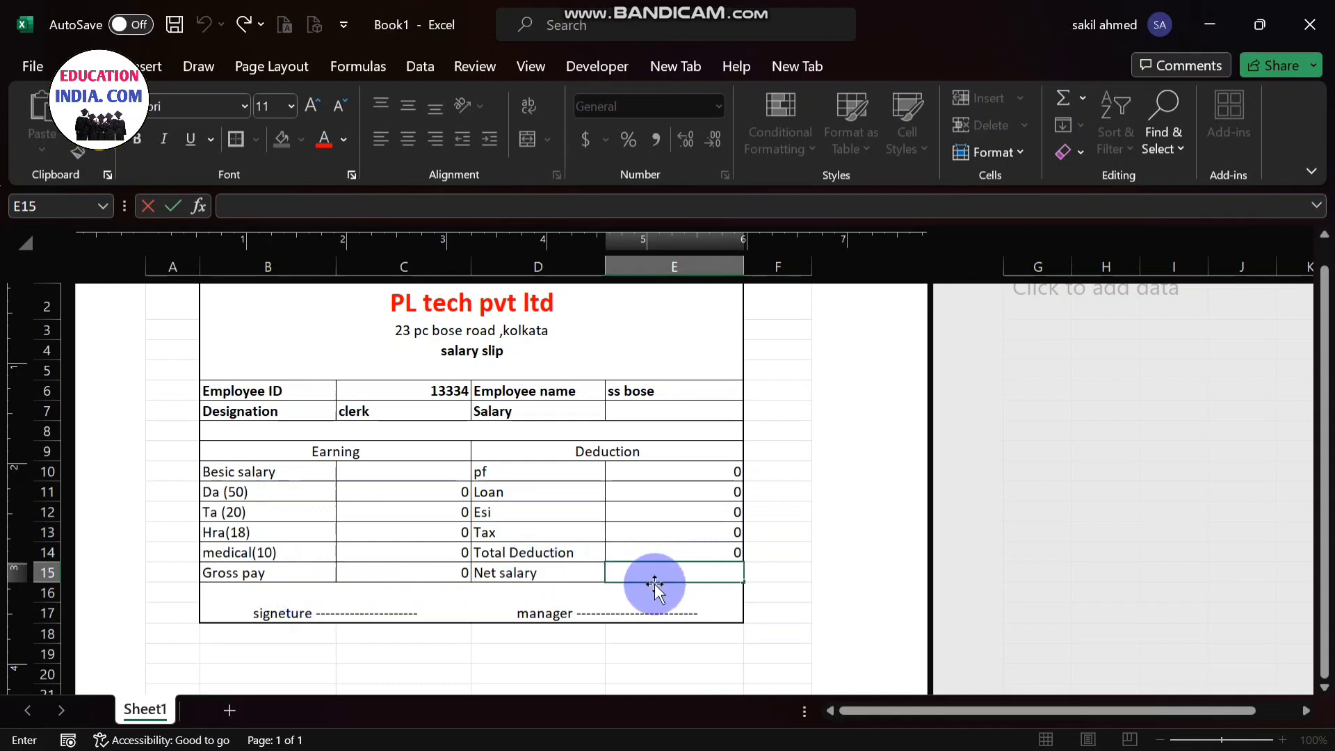
{"action": "type", "text": "="}
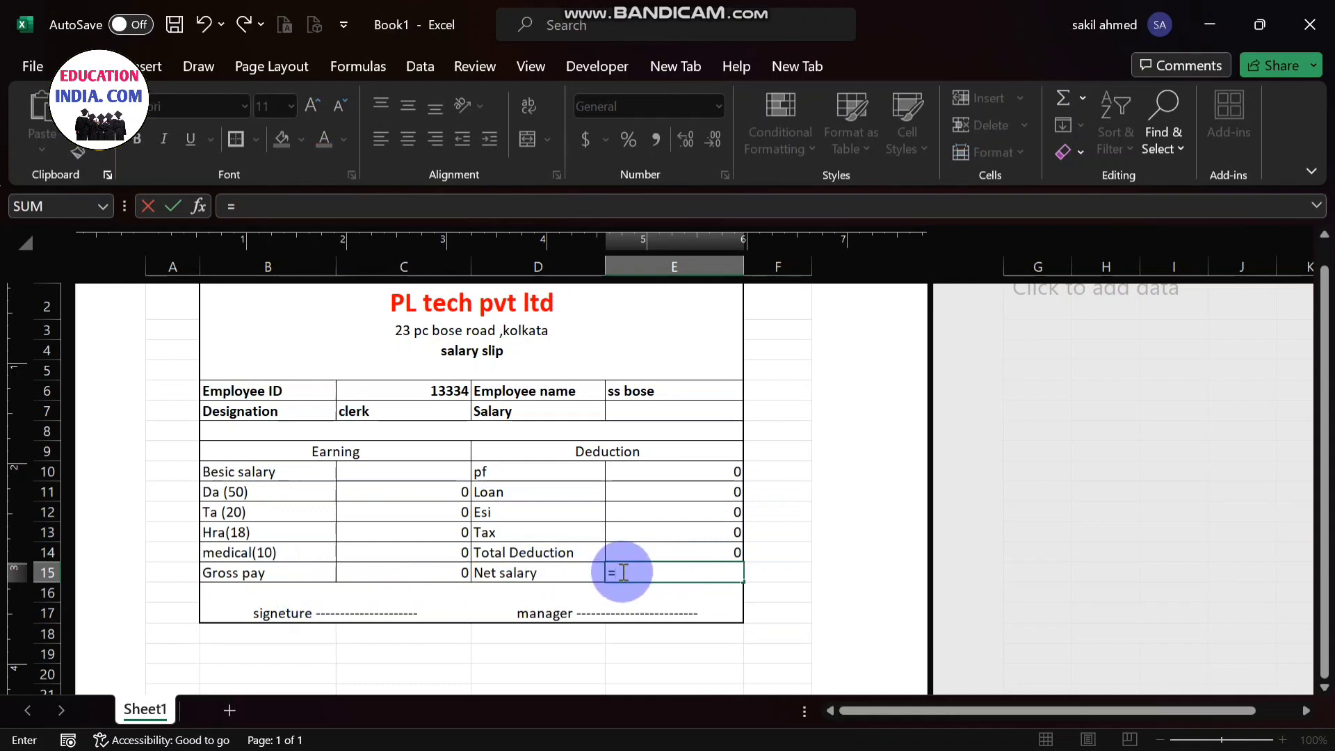
{"action": "left_click", "coordinate": [681, 553]}
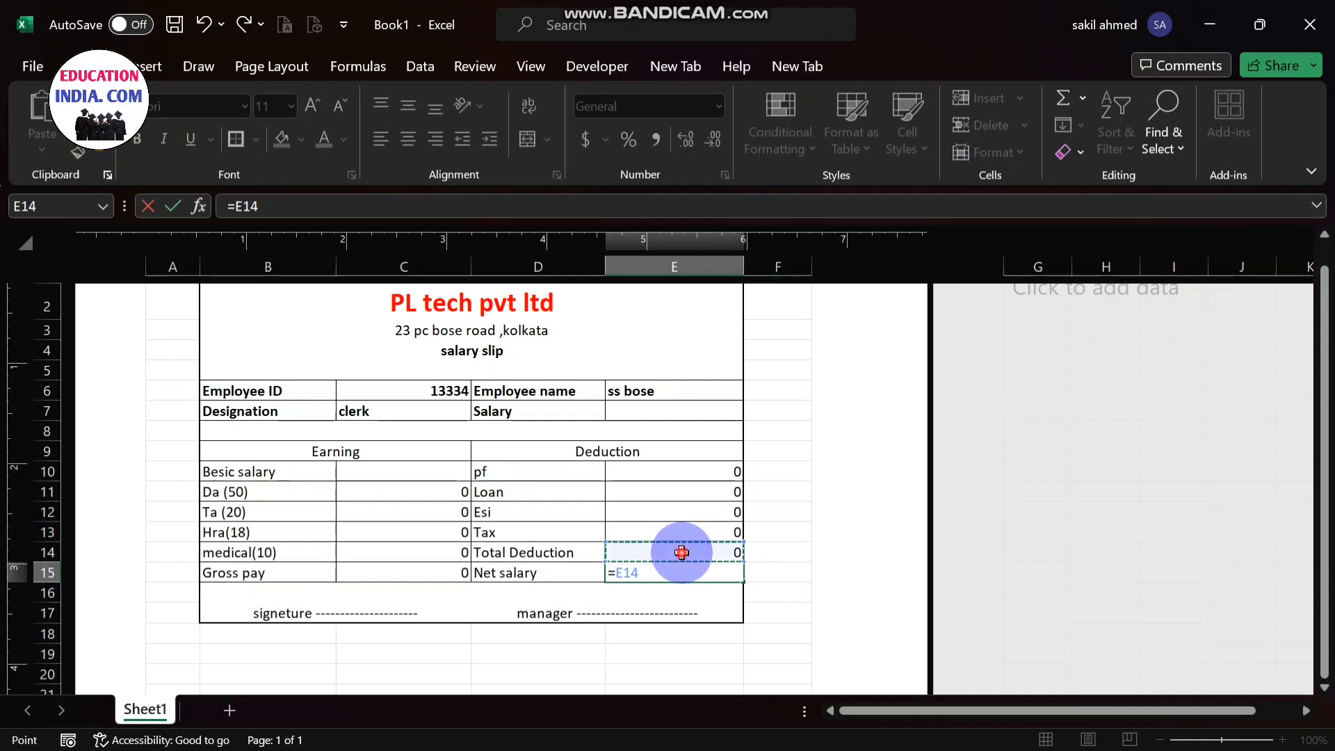
{"action": "type", "text": "-"}
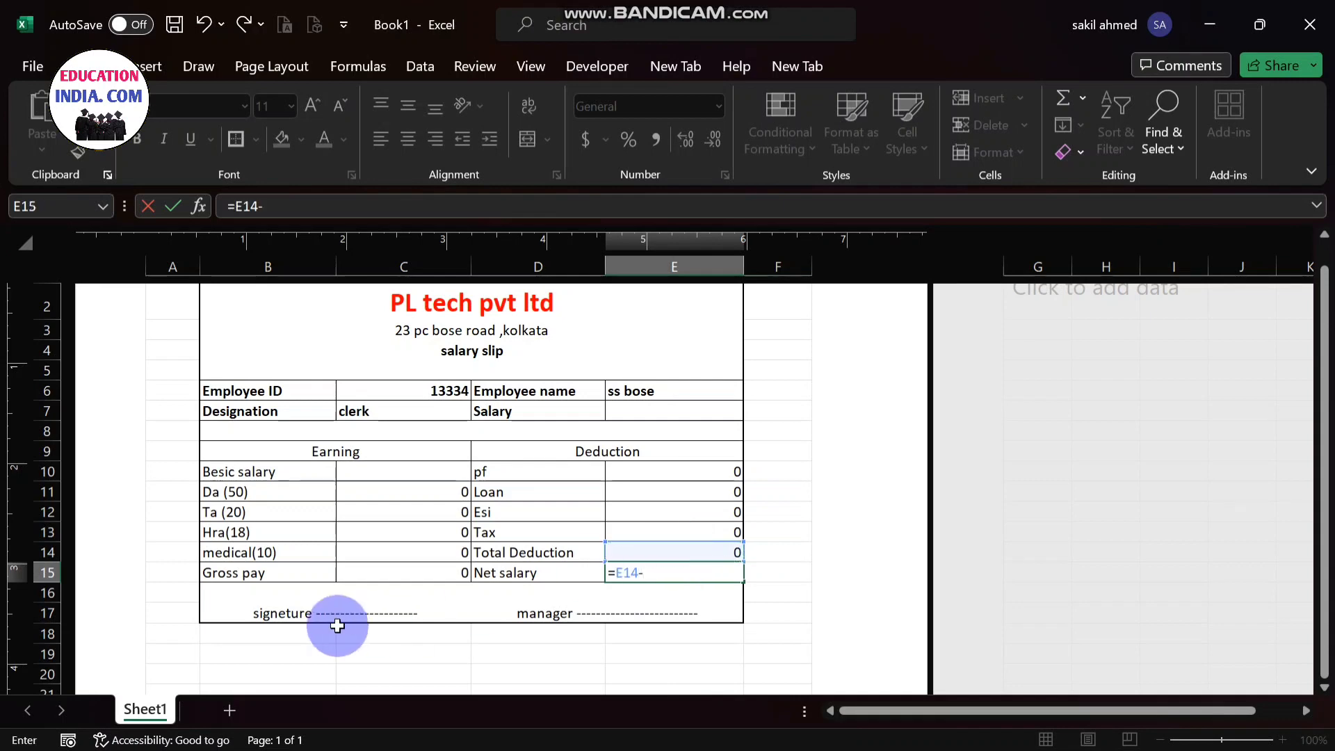
{"action": "left_click", "coordinate": [367, 572]}
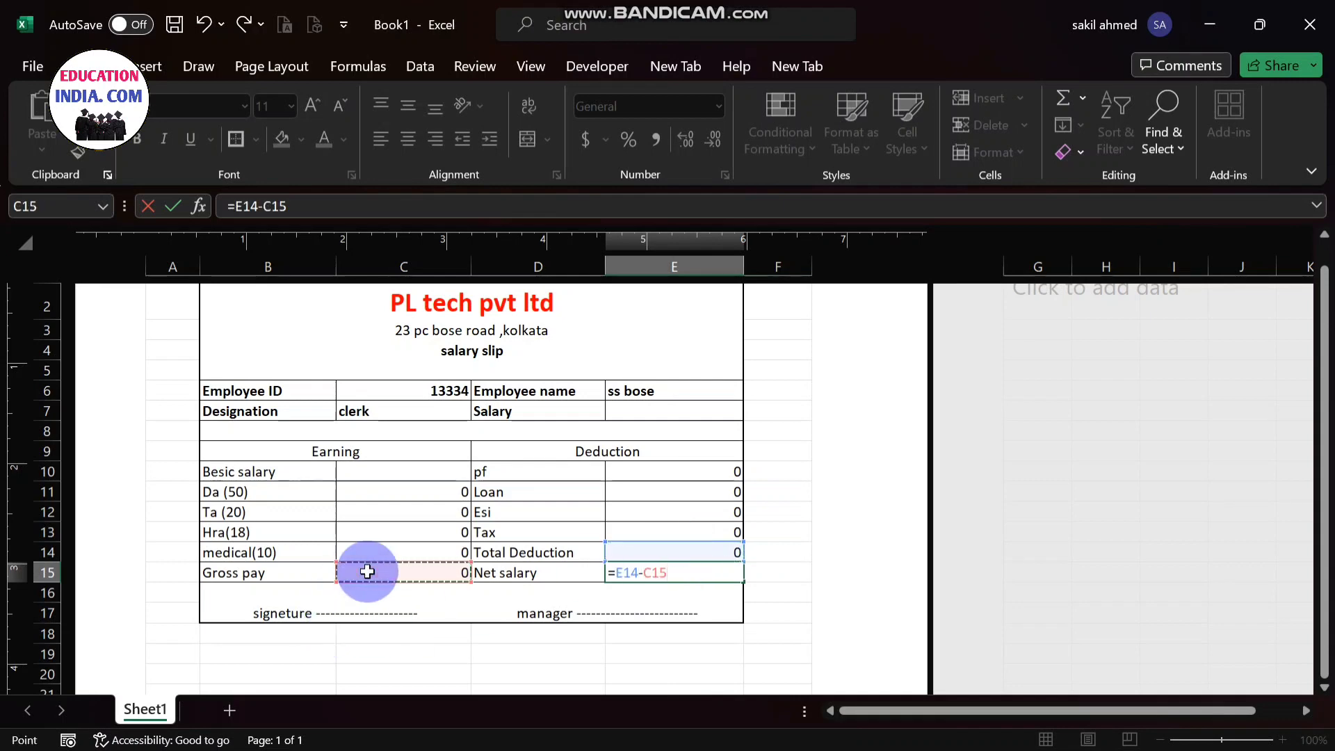
{"action": "key", "text": "Return"}
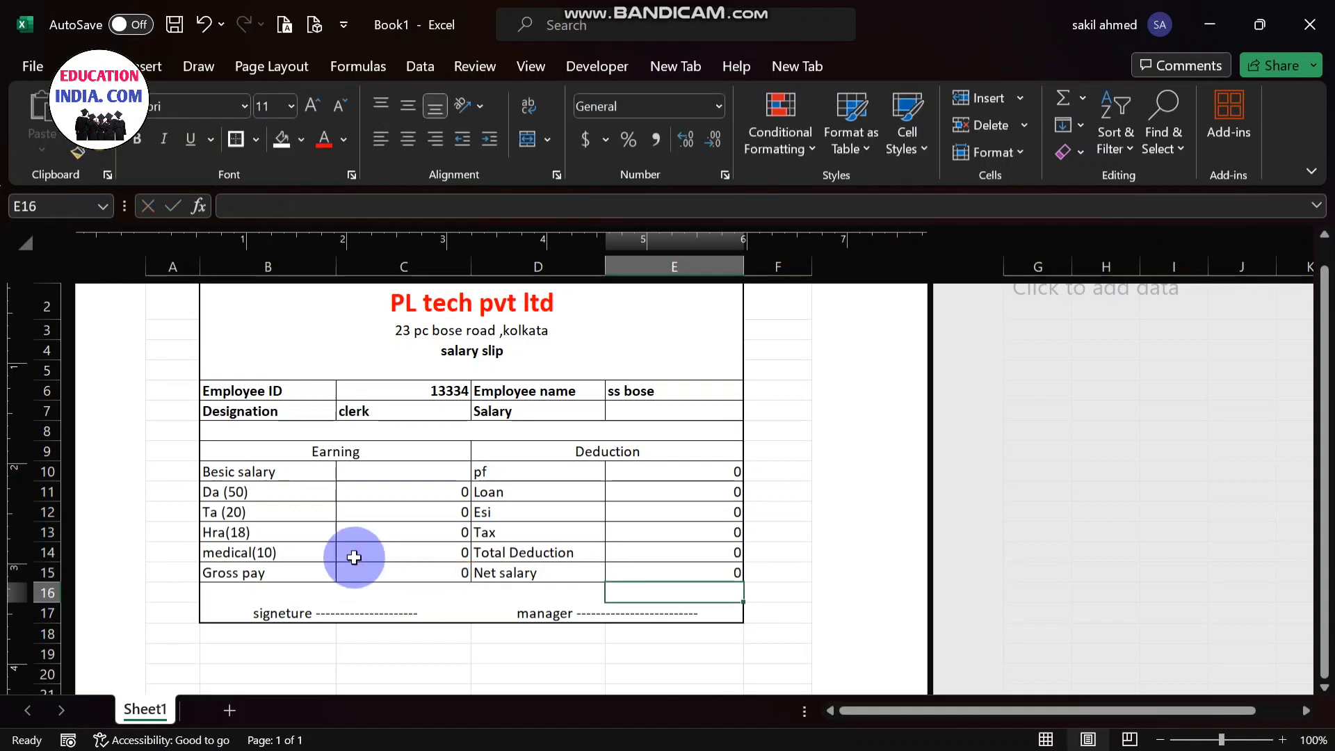
- Open the empty Besic salary cell C10 for editing
{"action": "left_click", "coordinate": [409, 479]}
{"action": "key", "text": "Down"}
{"action": "key", "text": "Down"}
{"action": "key", "text": "Down"}
{"action": "key", "text": "Down"}
{"action": "key", "text": "Down"}
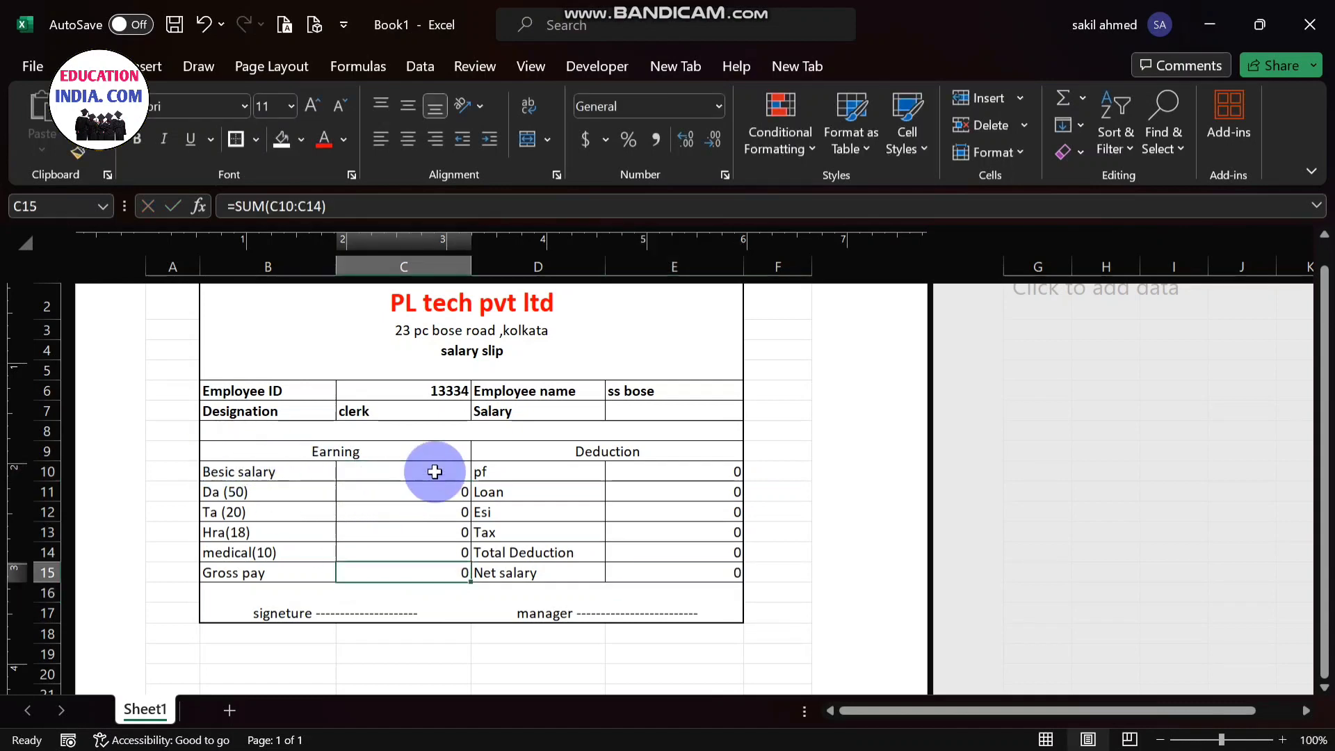
{"action": "double_click", "coordinate": [436, 471]}
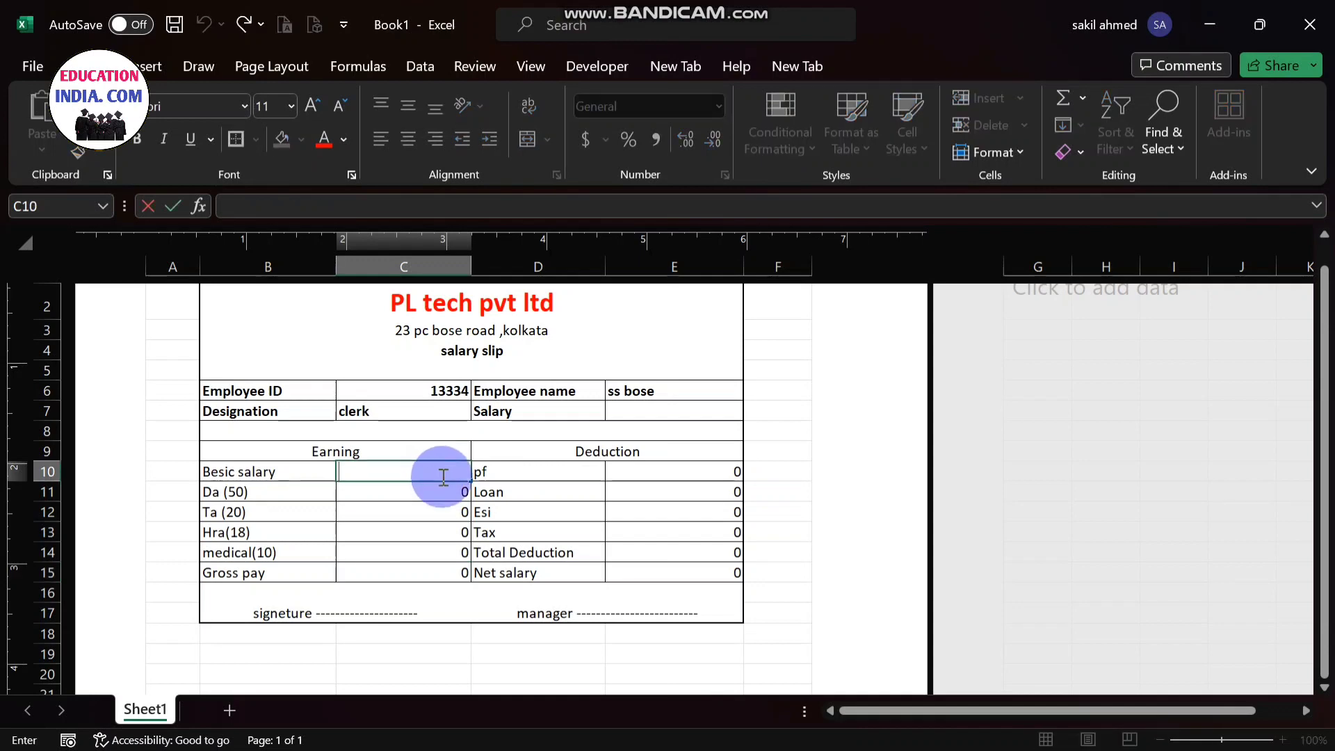
{"action": "mouse_move", "coordinate": [964, 738]}
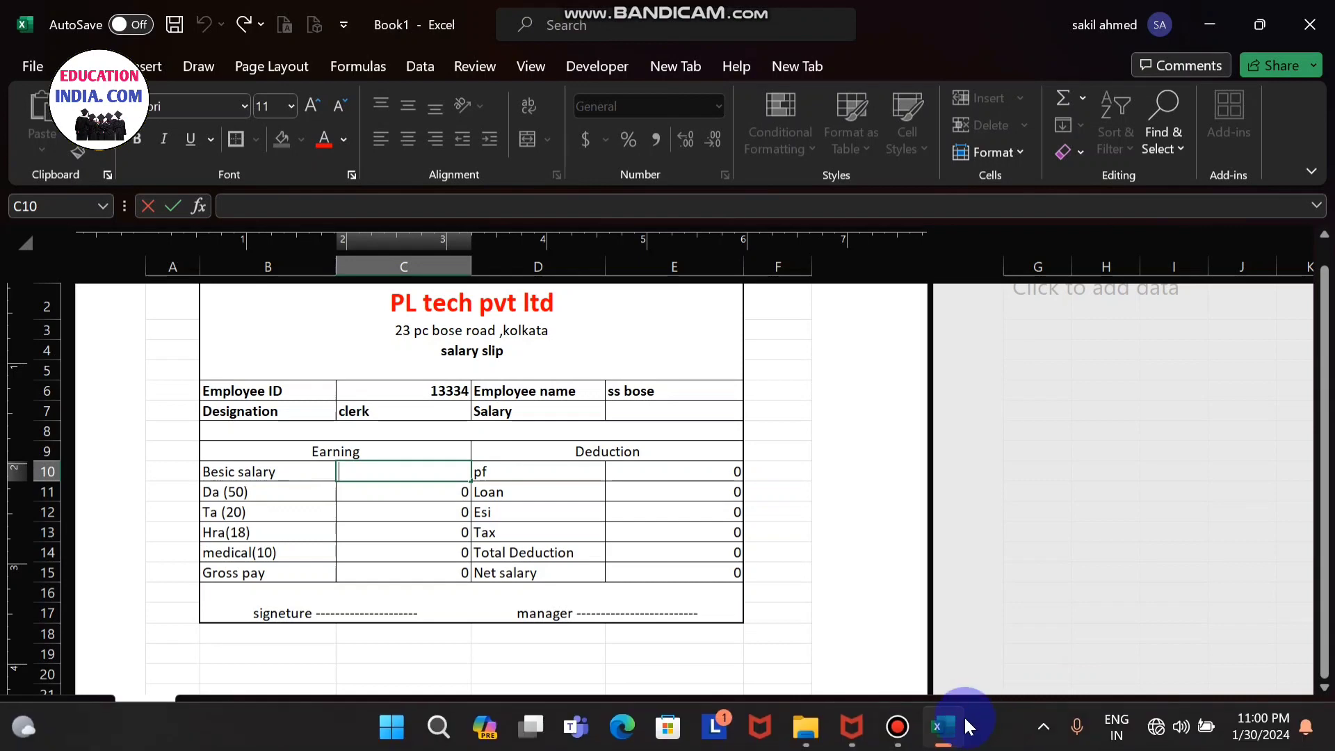
{"action": "left_click", "coordinate": [897, 738]}
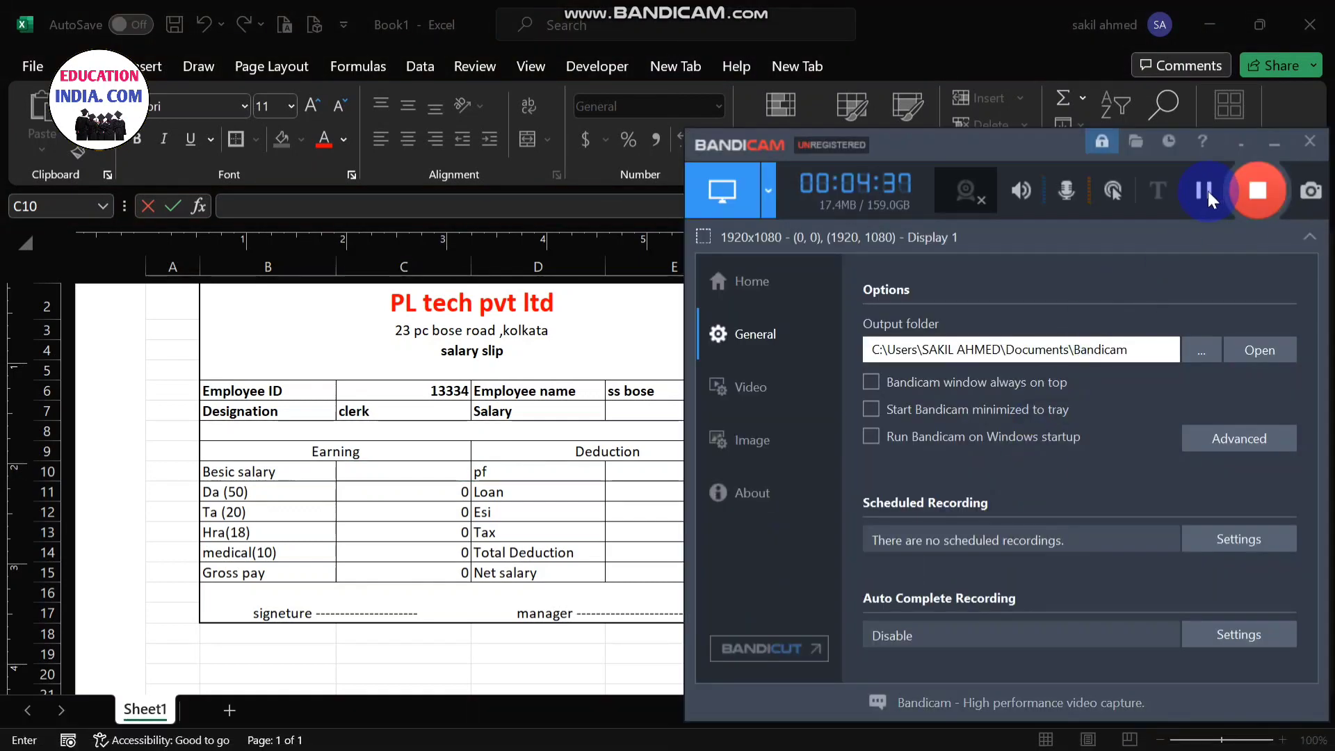
{"action": "left_click", "coordinate": [1262, 144]}
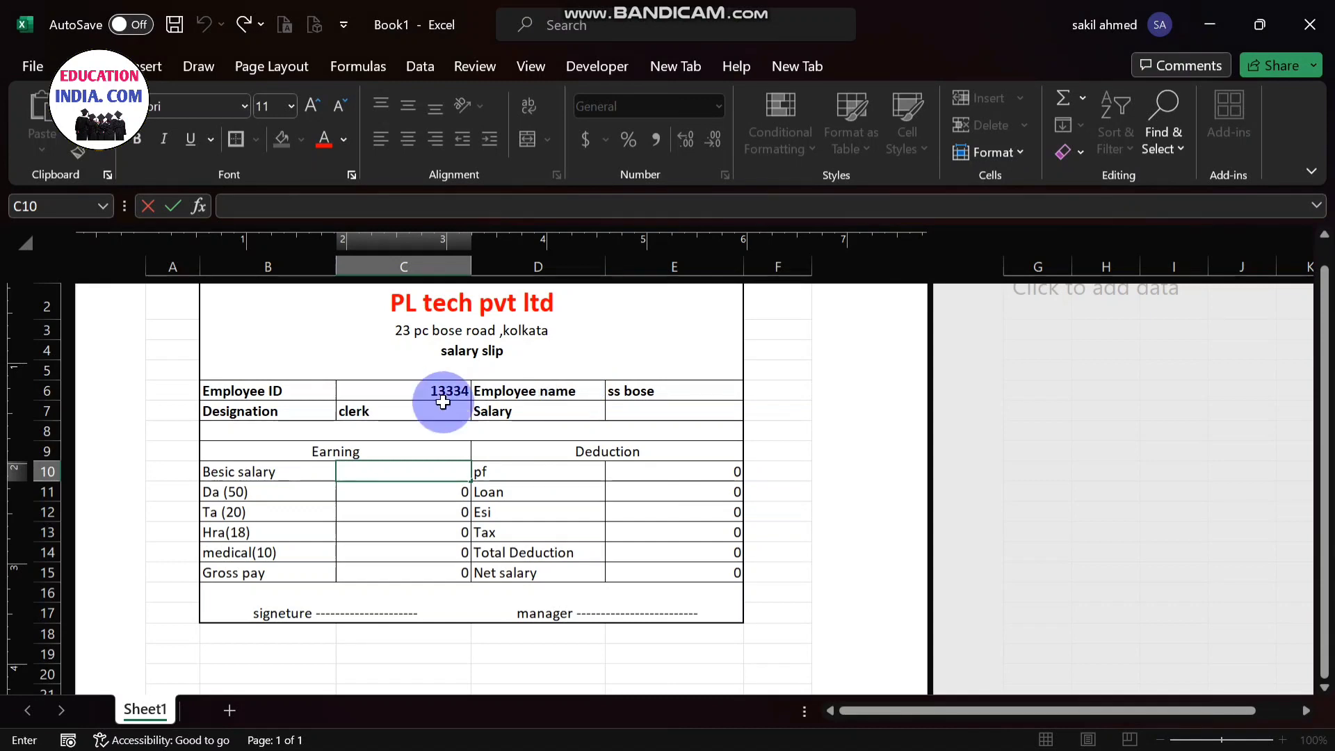
- Enter 10000 as the Besic salary in cell C10
{"action": "type", "text": "1"}
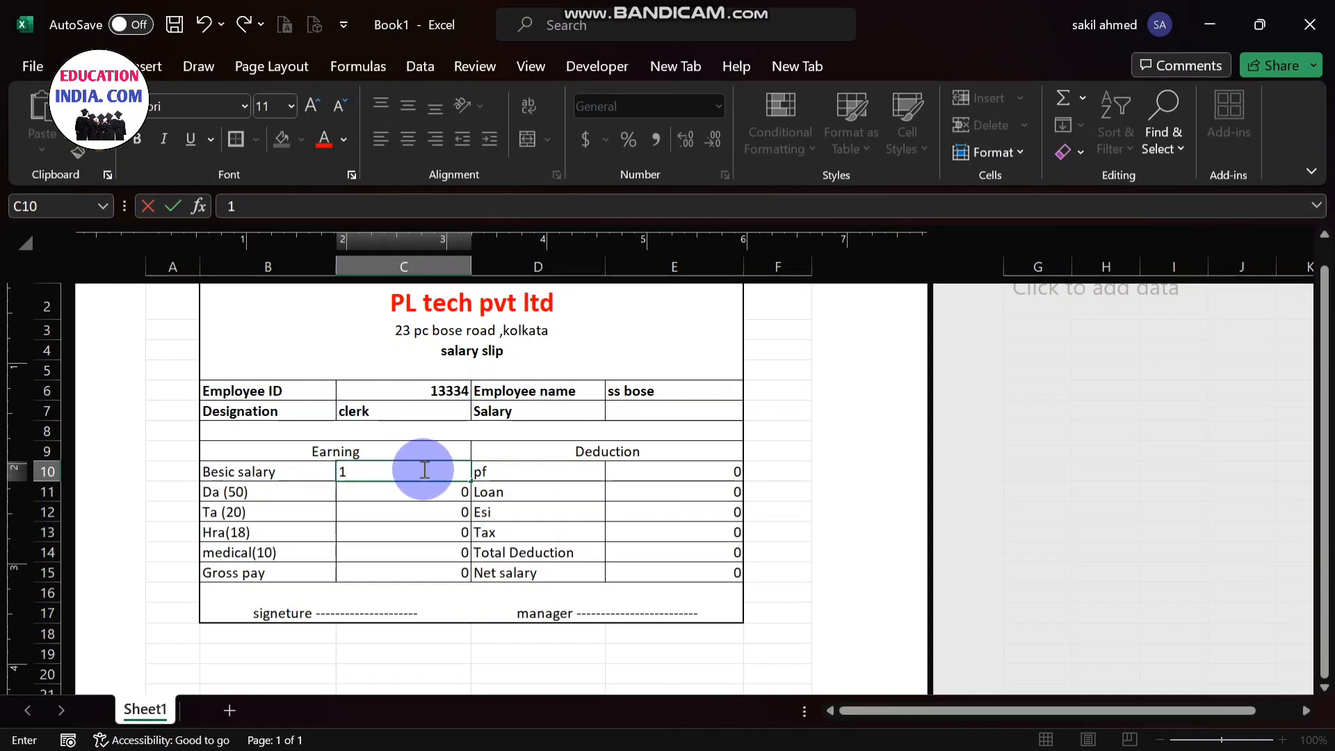
{"action": "type", "text": "0000"}
{"action": "key", "text": "Return"}
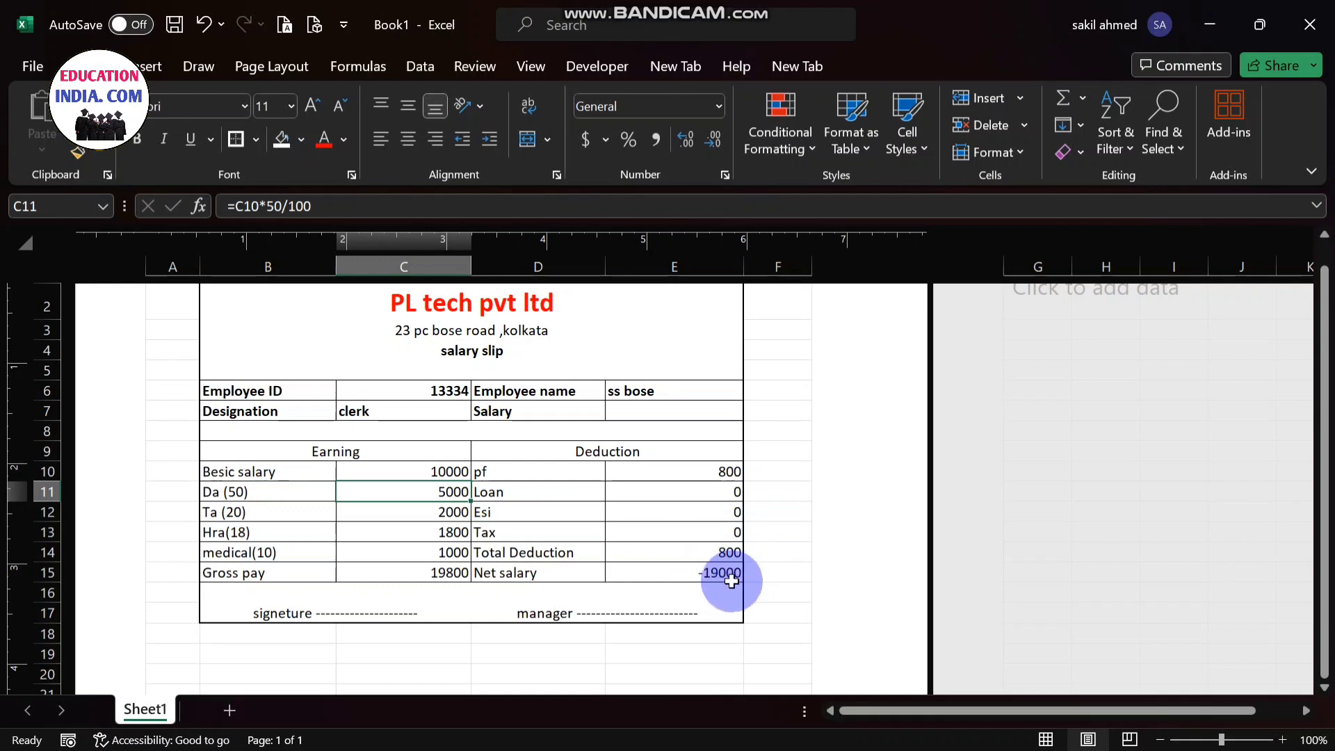
- Replace the Net salary formula in cell E15 with =C15-E14 to subtract the Total Deduction from the Gross pay
{"action": "double_click", "coordinate": [677, 573]}
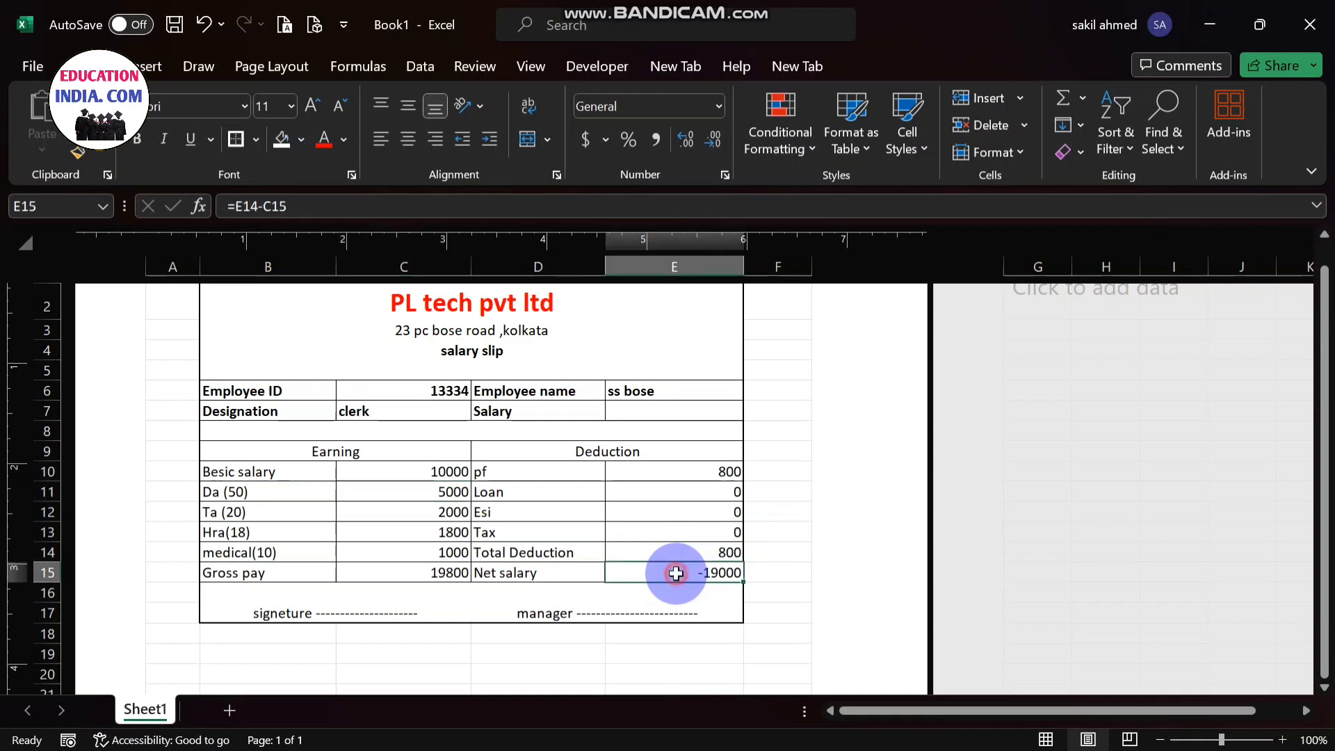
{"action": "key", "text": "BackSpace"}
{"action": "key", "text": "BackSpace"}
{"action": "key", "text": "BackSpace"}
{"action": "key", "text": "BackSpace"}
{"action": "key", "text": "BackSpace"}
{"action": "key", "text": "BackSpace"}
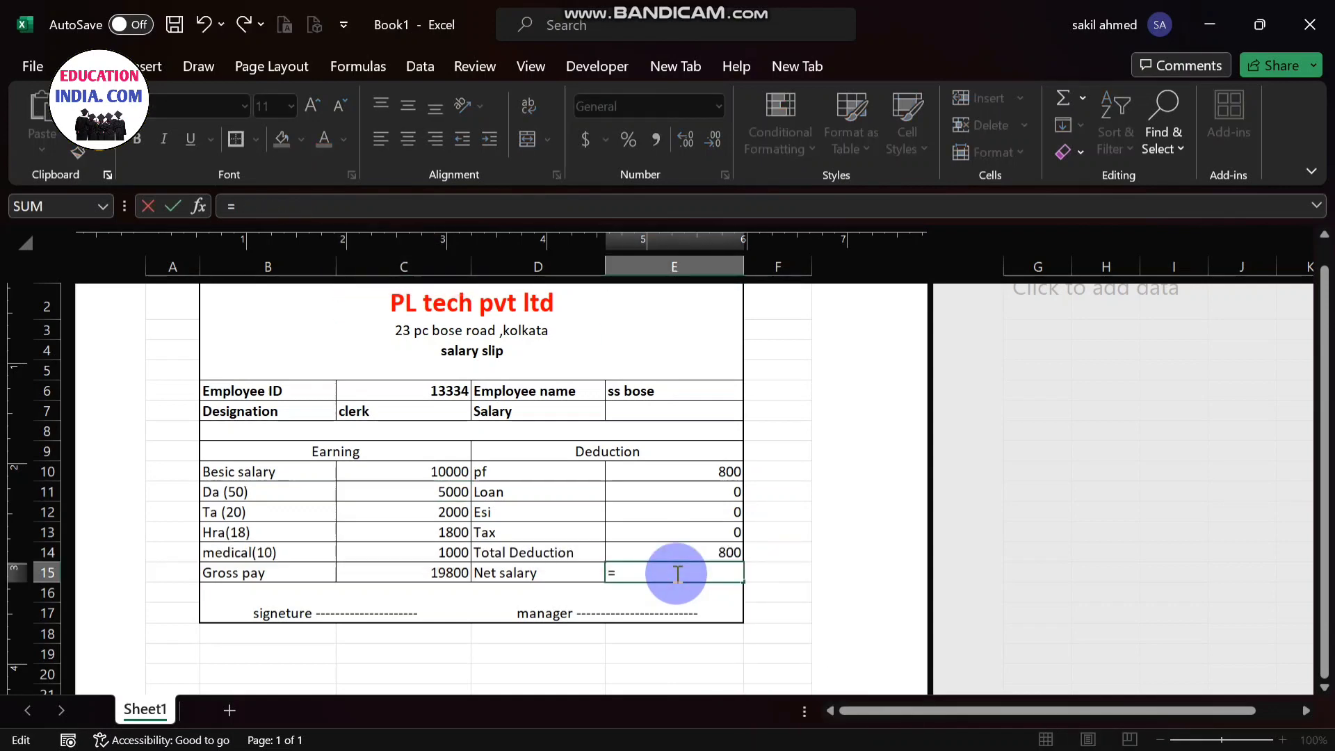
{"action": "left_click", "coordinate": [420, 578]}
{"action": "type", "text": "-"}
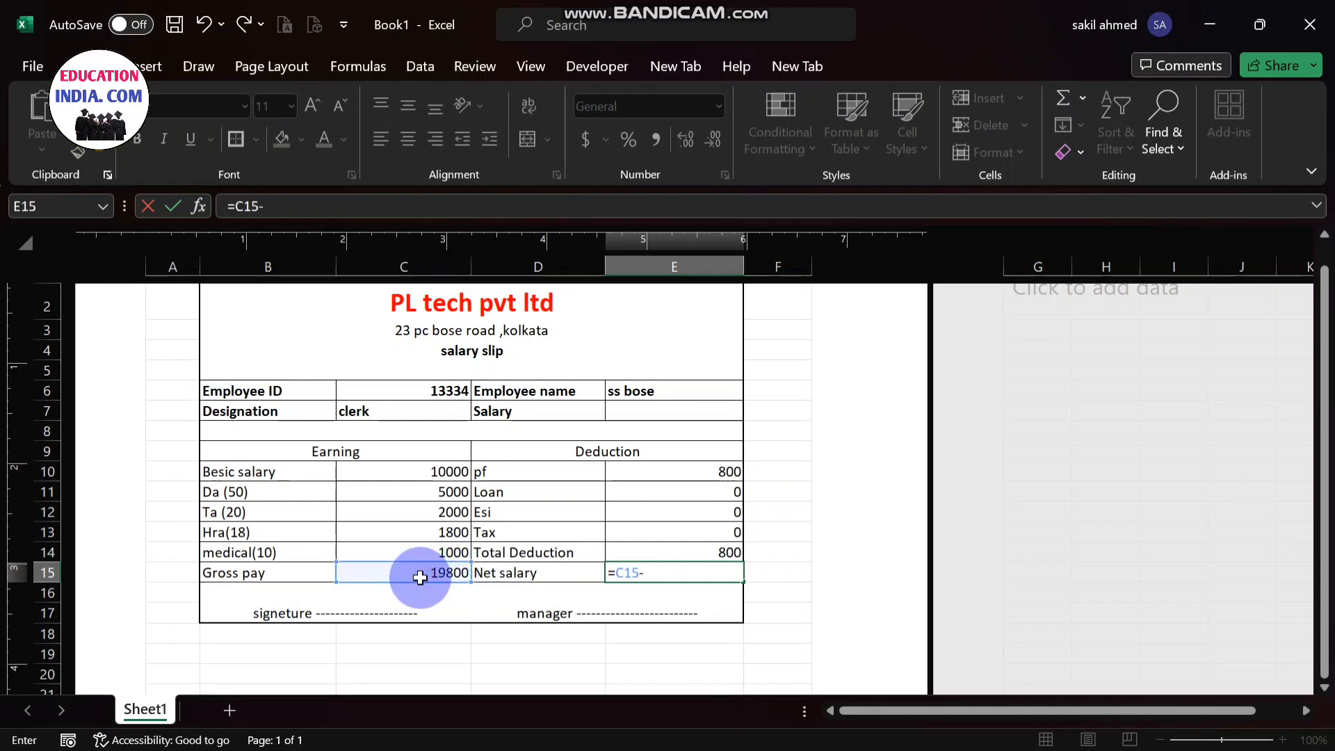
{"action": "left_click", "coordinate": [711, 554]}
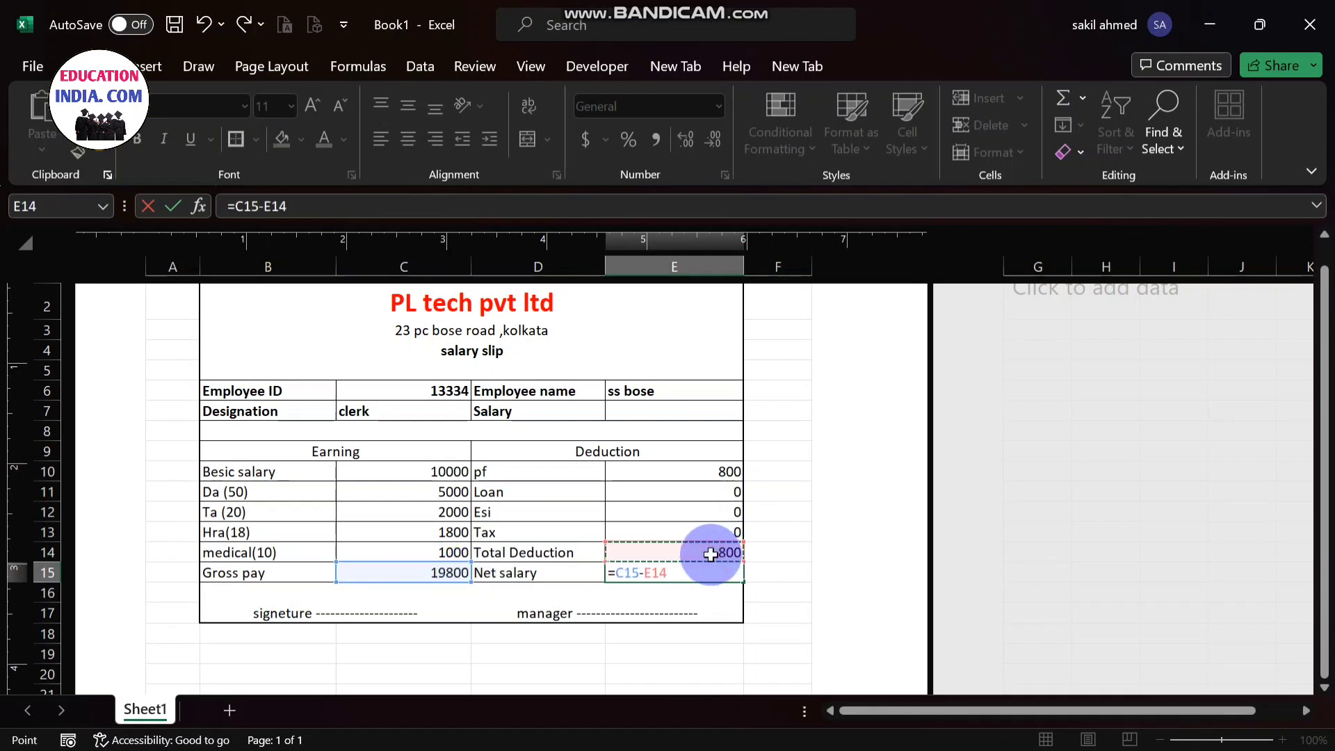
{"action": "key", "text": "Return"}
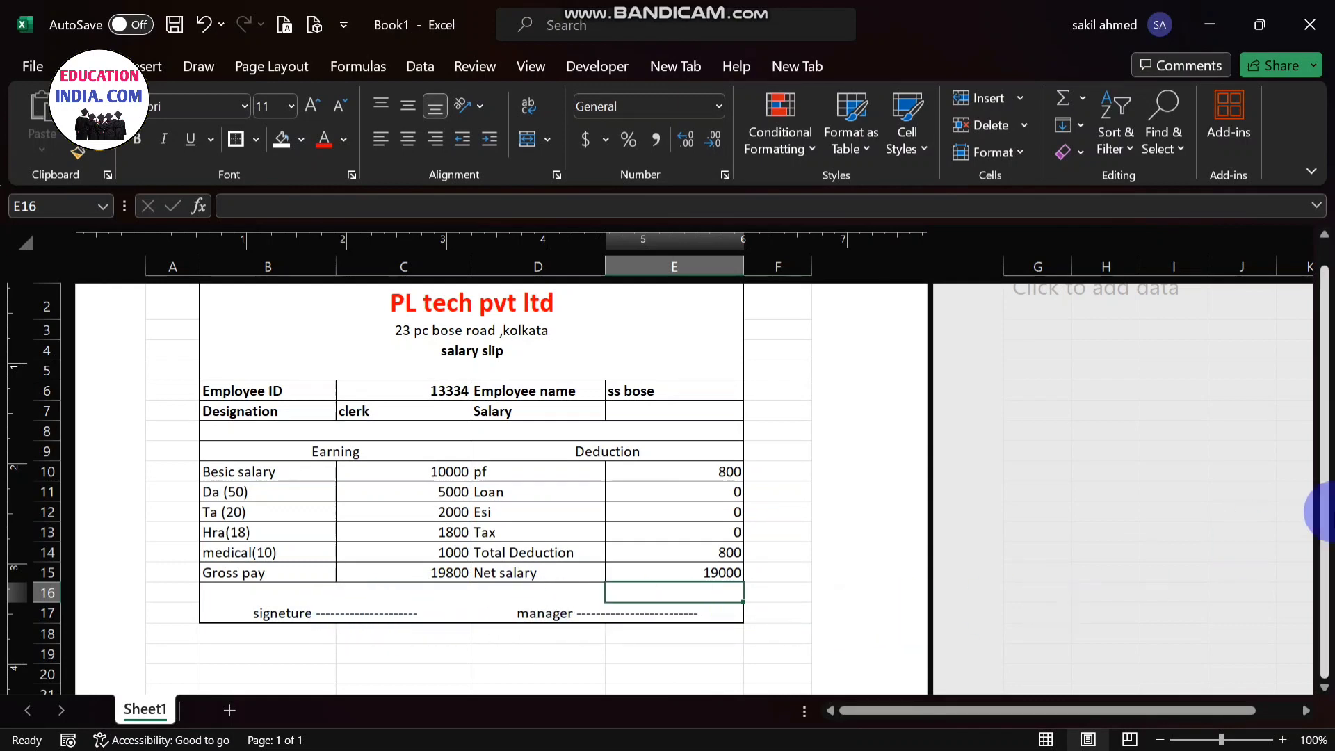
- Change the Besic salary in cell C10 to 12000 to test the slip's formulas
{"action": "left_click", "coordinate": [1326, 512]}
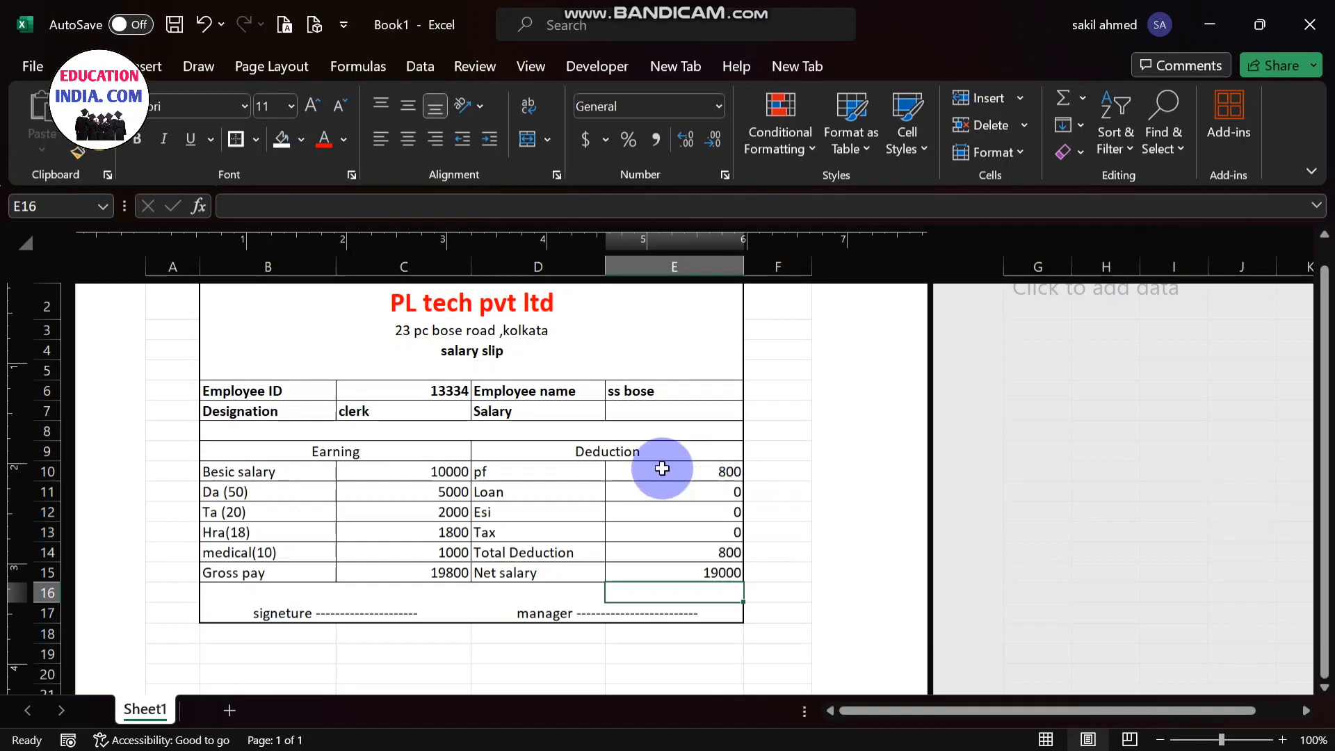
{"action": "left_click", "coordinate": [438, 468]}
{"action": "double_click", "coordinate": [438, 468]}
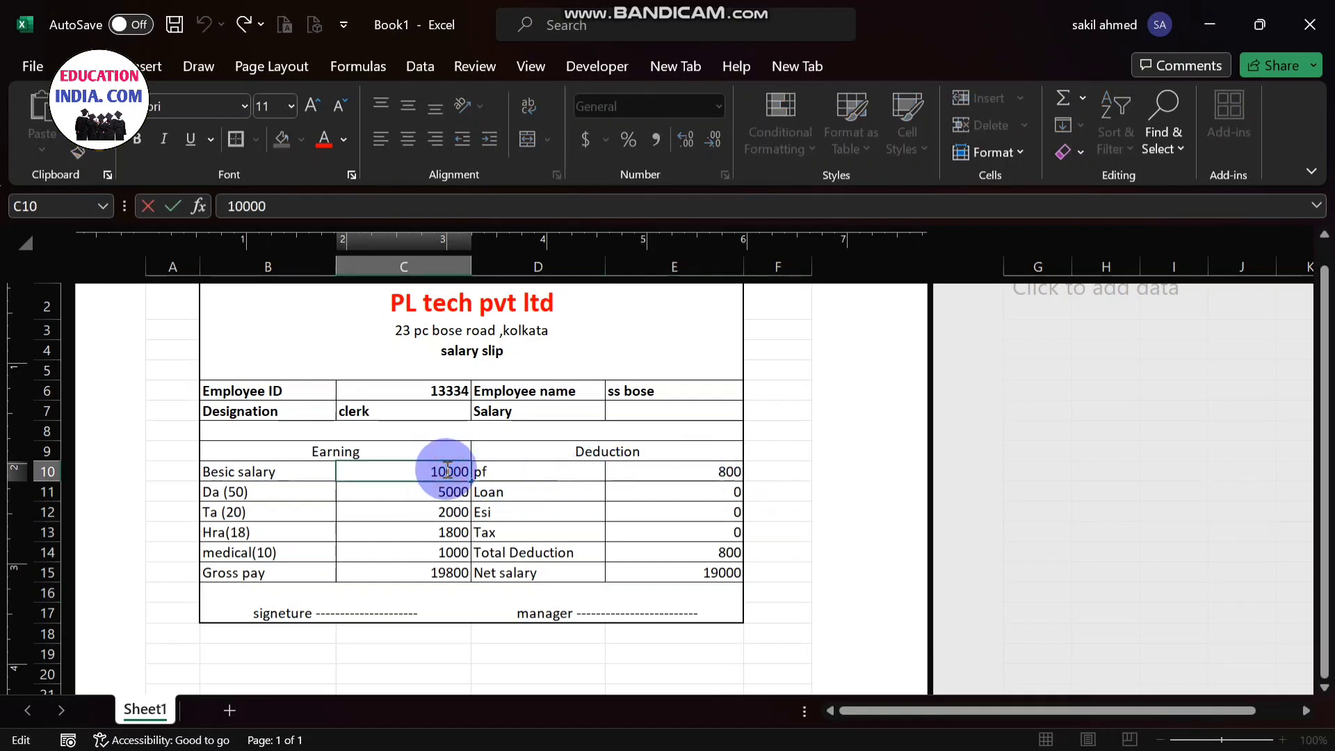
{"action": "key", "text": "BackSpace"}
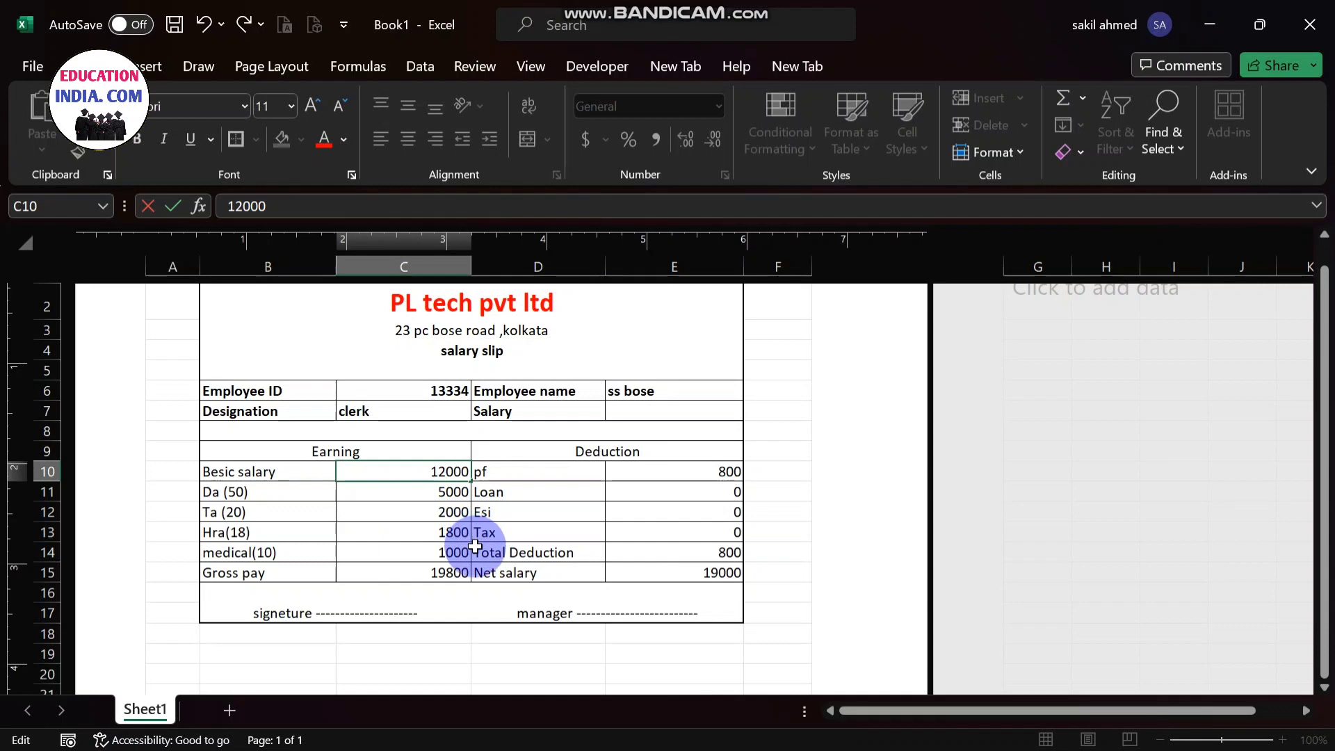
{"action": "key", "text": "Return"}
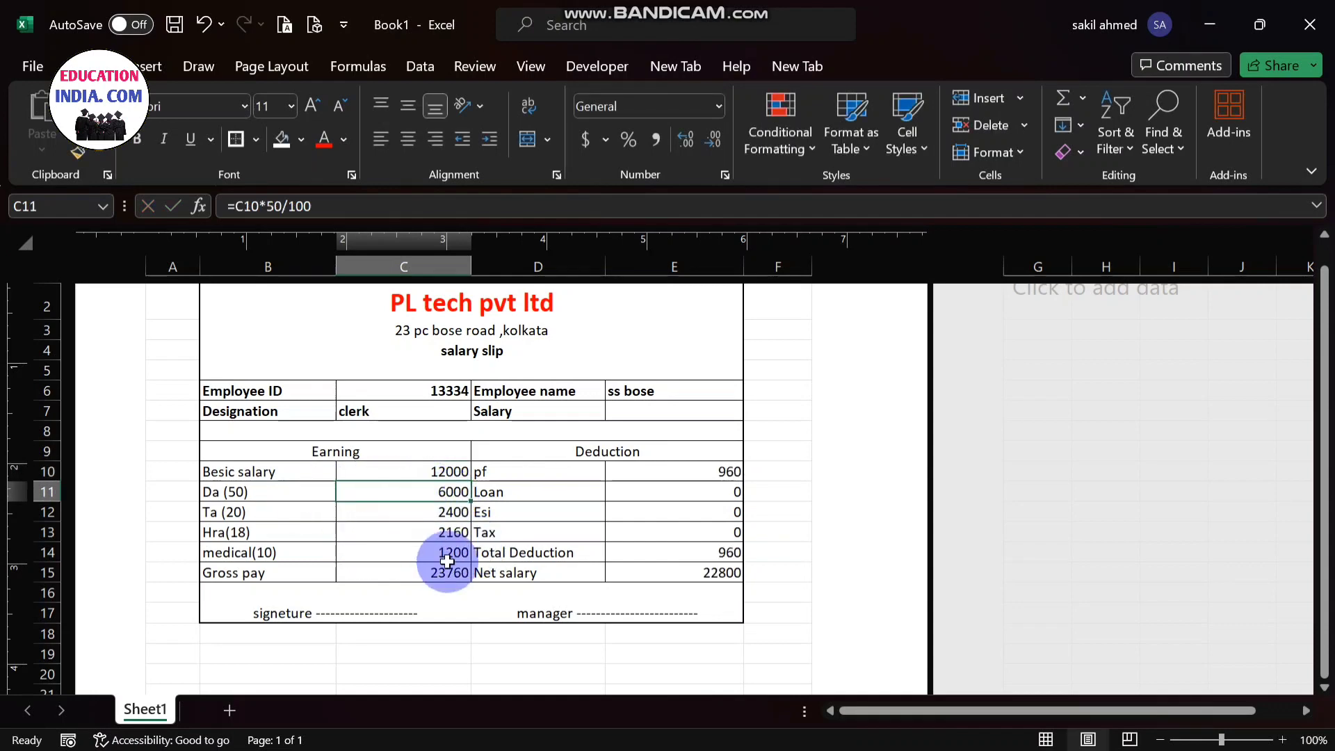
- Change the Besic salary in cell C10 to 15000
{"action": "double_click", "coordinate": [443, 470]}
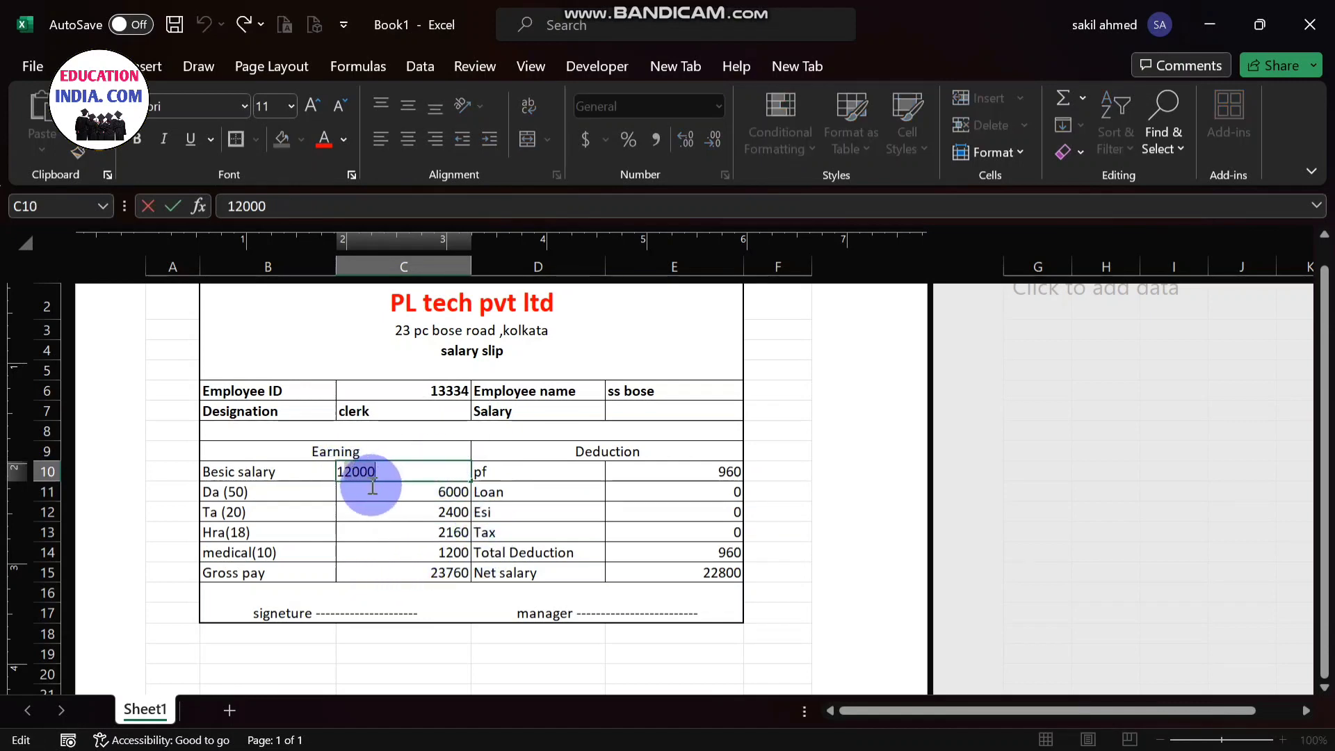
{"action": "double_click", "coordinate": [361, 477]}
{"action": "left_click", "coordinate": [349, 475]}
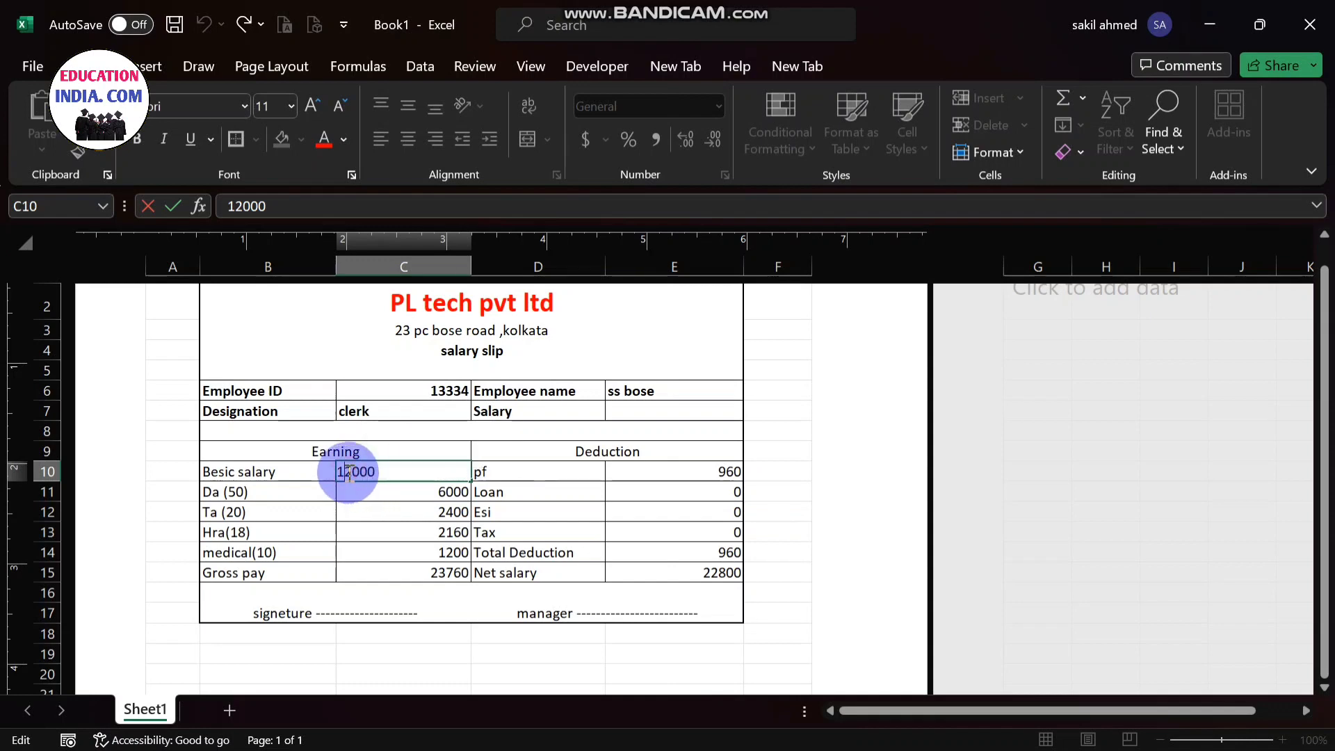
{"action": "left_click", "coordinate": [353, 473]}
{"action": "key", "text": "BackSpace"}
{"action": "type", "text": "5"}
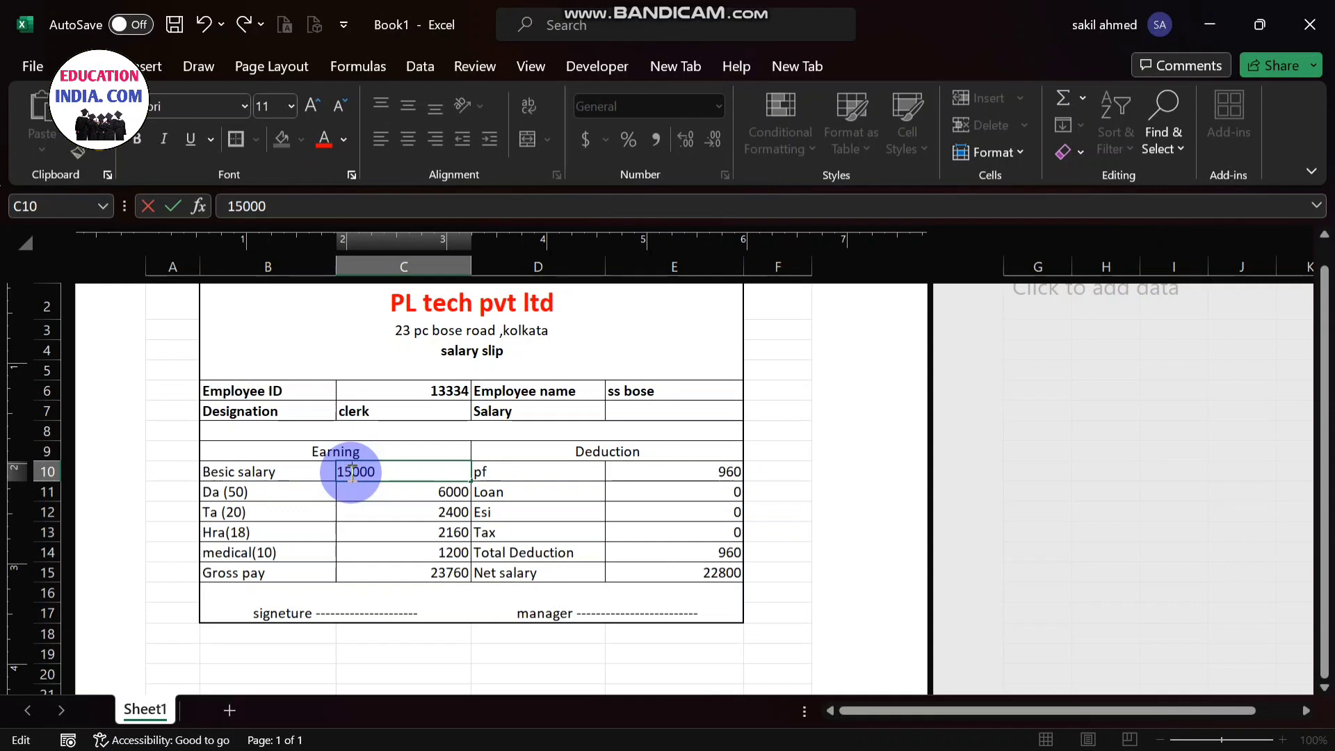
{"action": "key", "text": "Return"}
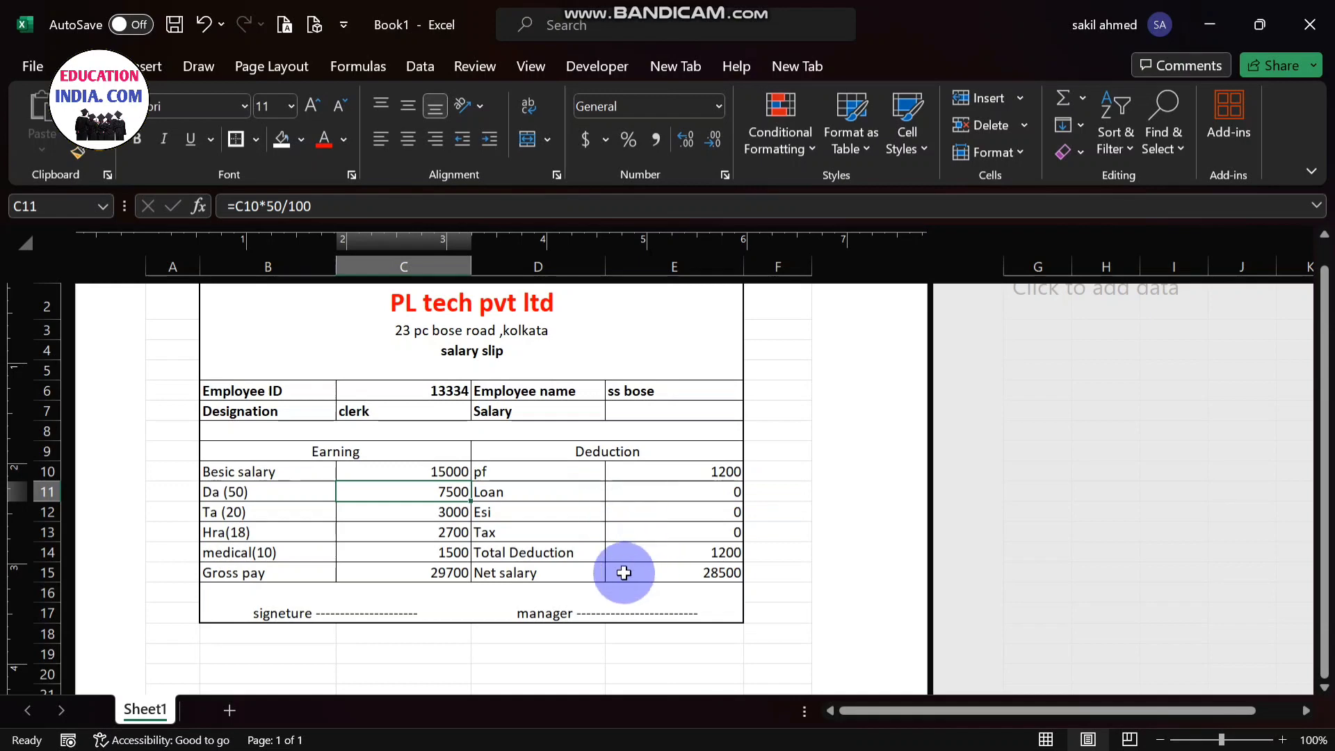
- Fill the employee details block B6:E7 with a light gold colour
{"action": "left_click_drag", "start_coordinate": [274, 393], "coordinate": [685, 409]}
{"action": "left_click", "coordinate": [303, 138]}
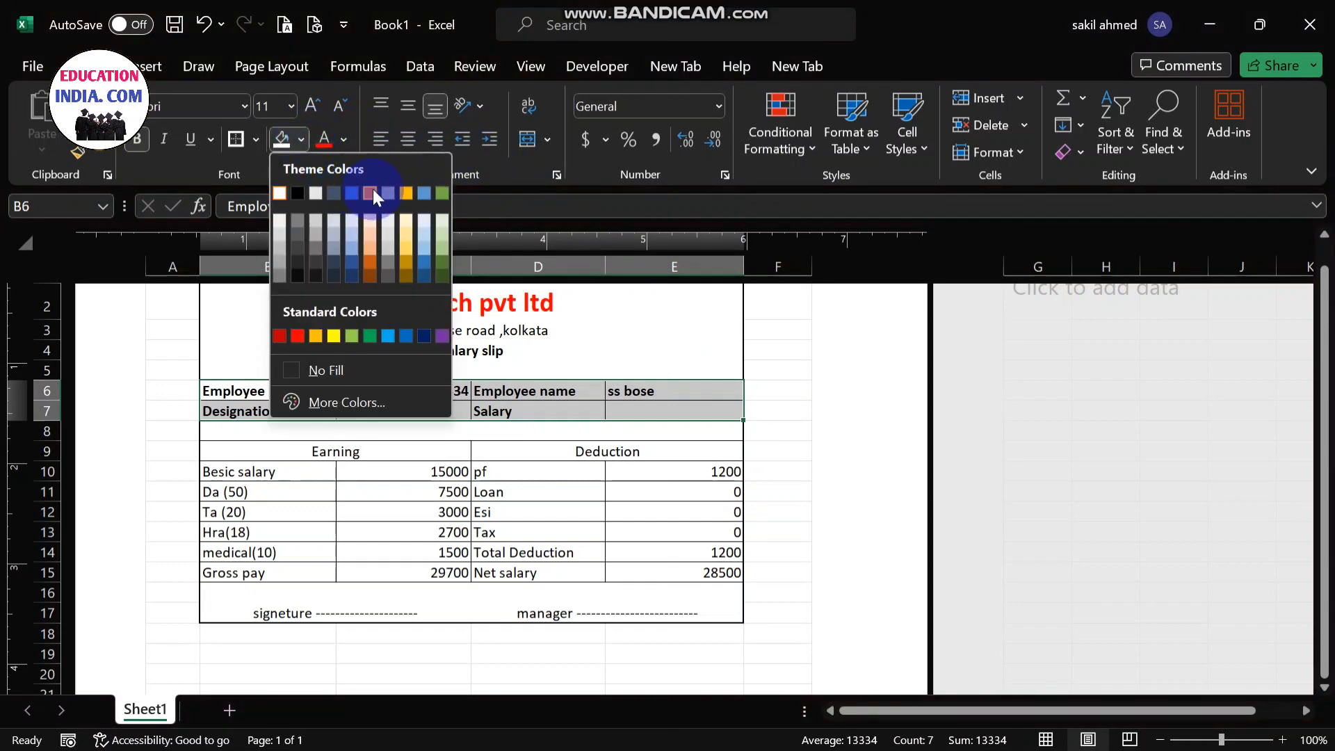
{"action": "left_click", "coordinate": [406, 233]}
- Make the Earning and Deduction headings in row 9 bold and fill them with light blue
{"action": "left_click", "coordinate": [263, 448]}
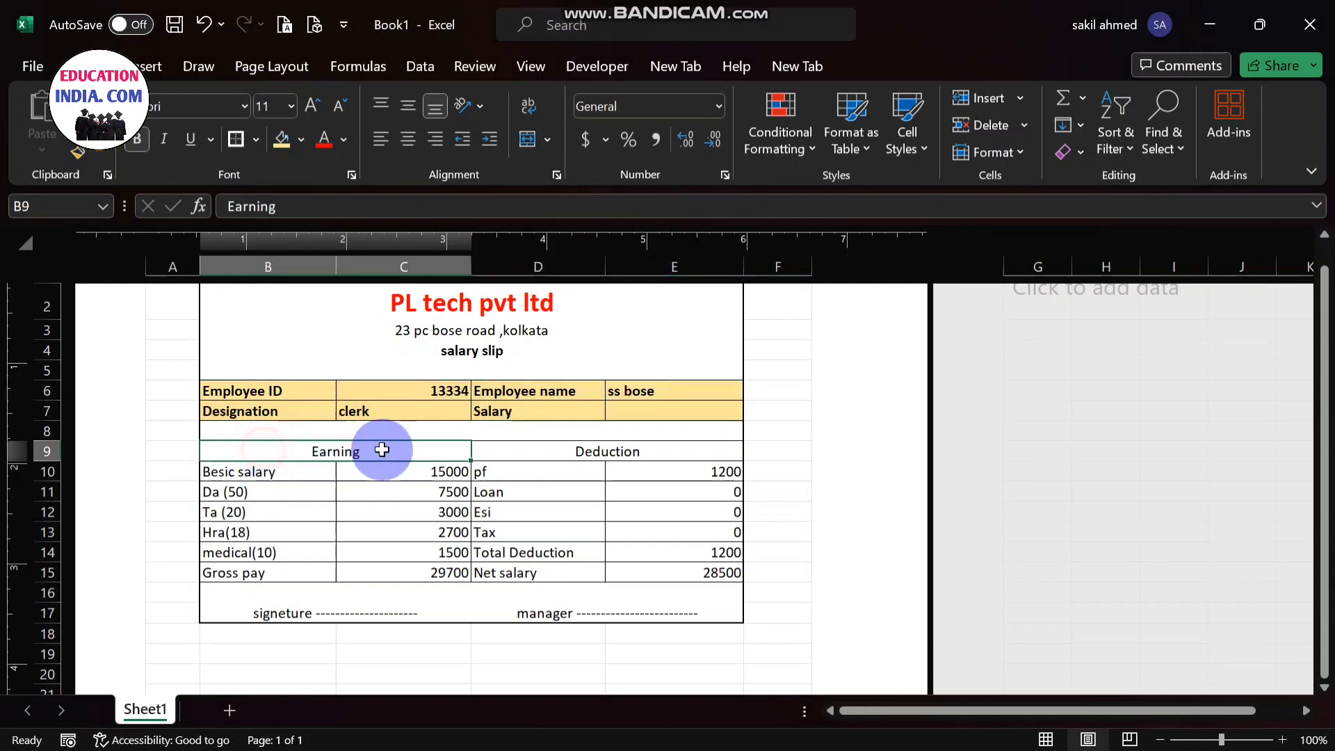
{"action": "left_click_drag", "start_coordinate": [383, 449], "coordinate": [566, 450]}
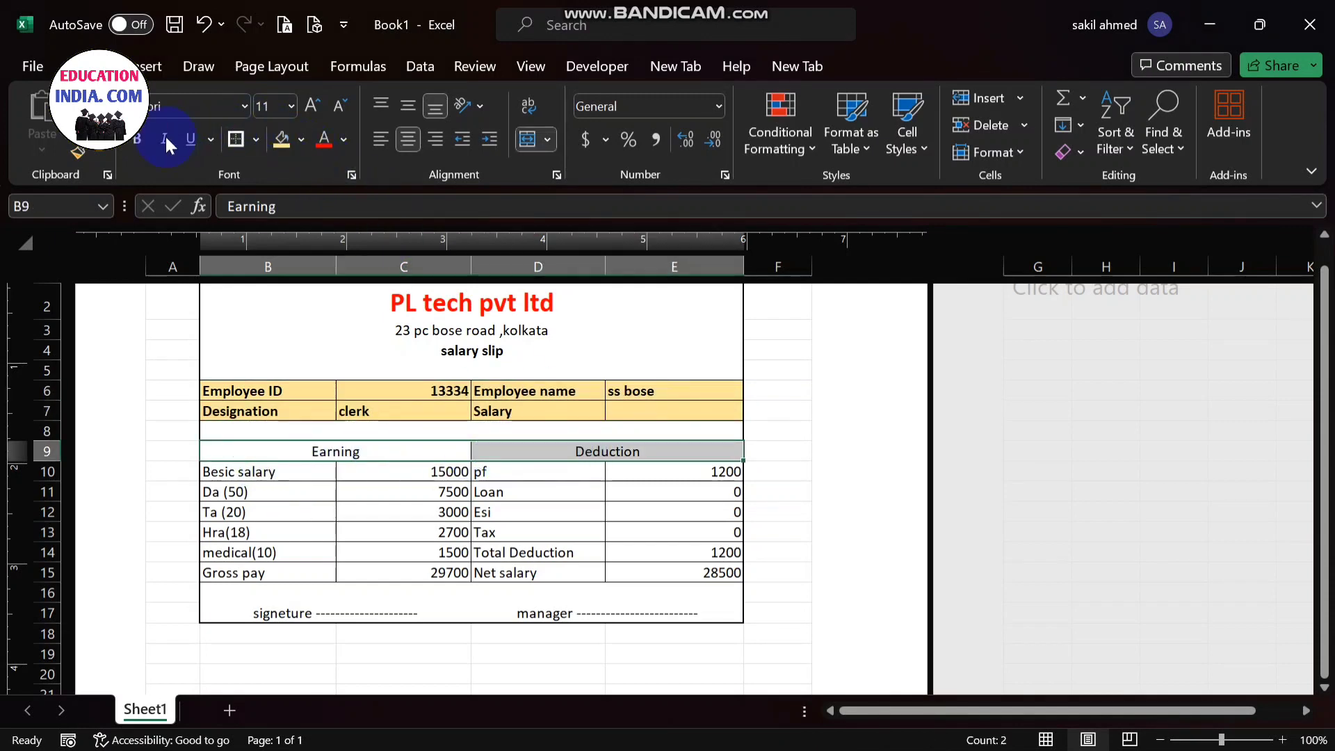
{"action": "left_click", "coordinate": [142, 139]}
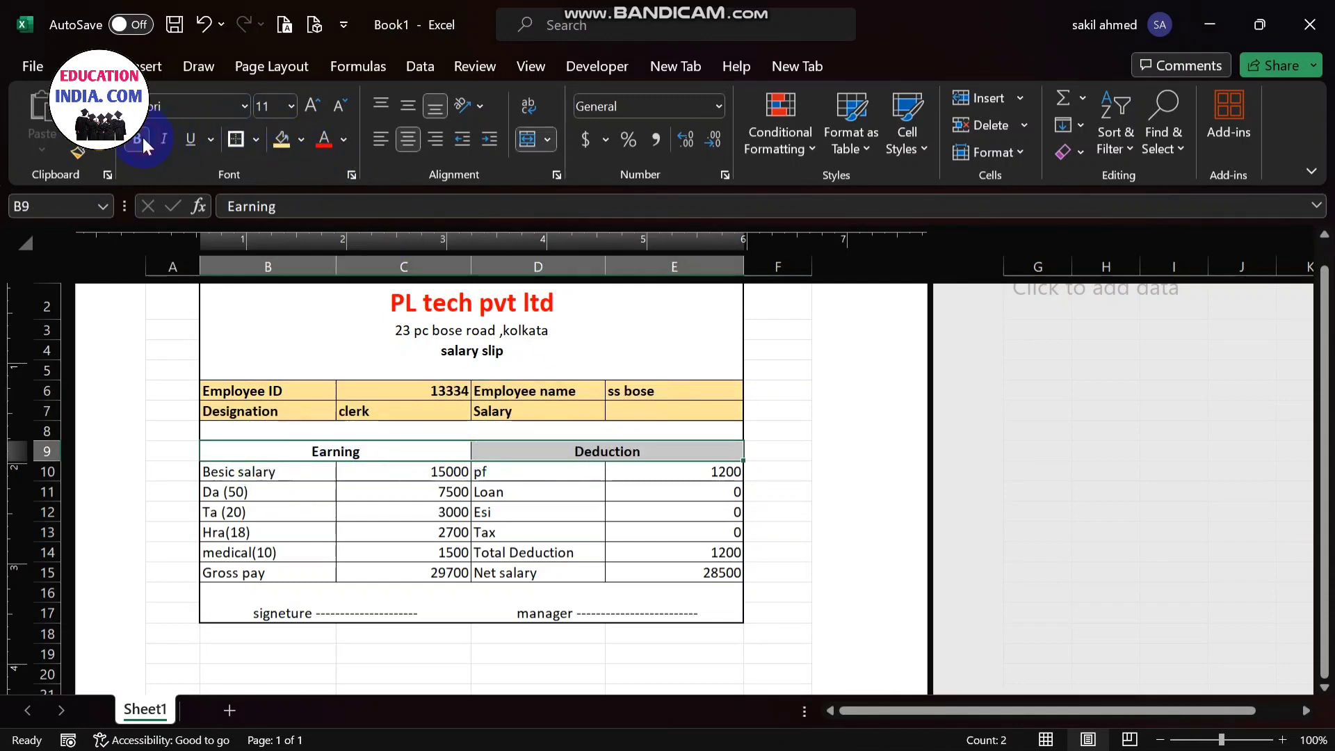
{"action": "left_click", "coordinate": [301, 139]}
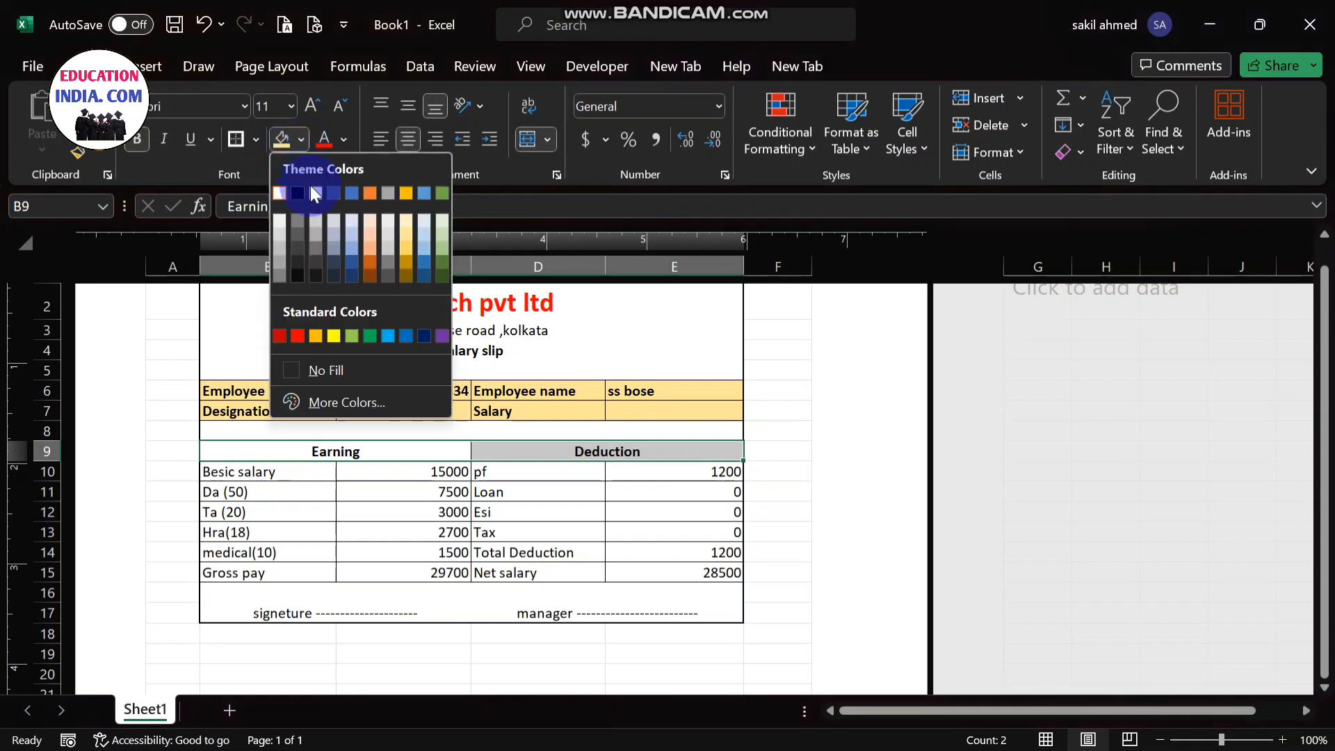
{"action": "left_click", "coordinate": [381, 335]}
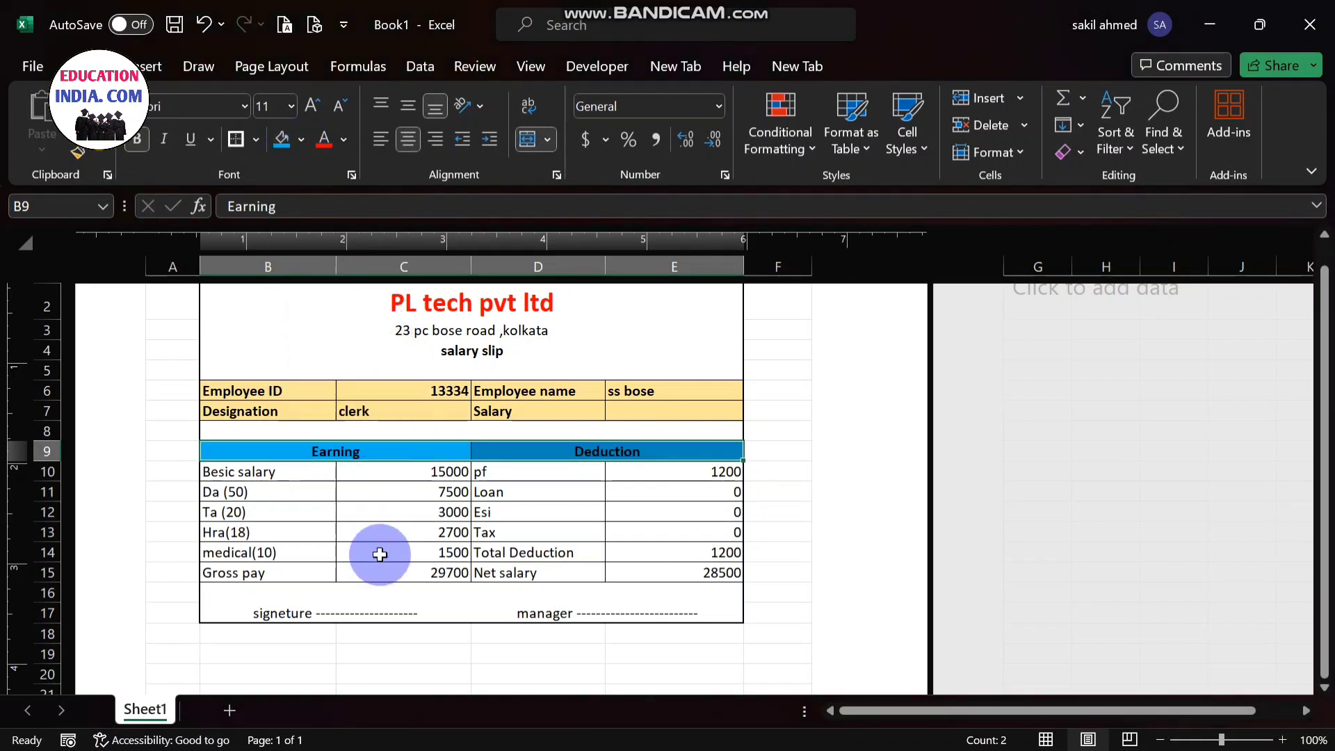
- Fill the earnings and deductions table B10:E15 with the standard orange colour
{"action": "left_click_drag", "start_coordinate": [229, 473], "coordinate": [662, 558]}
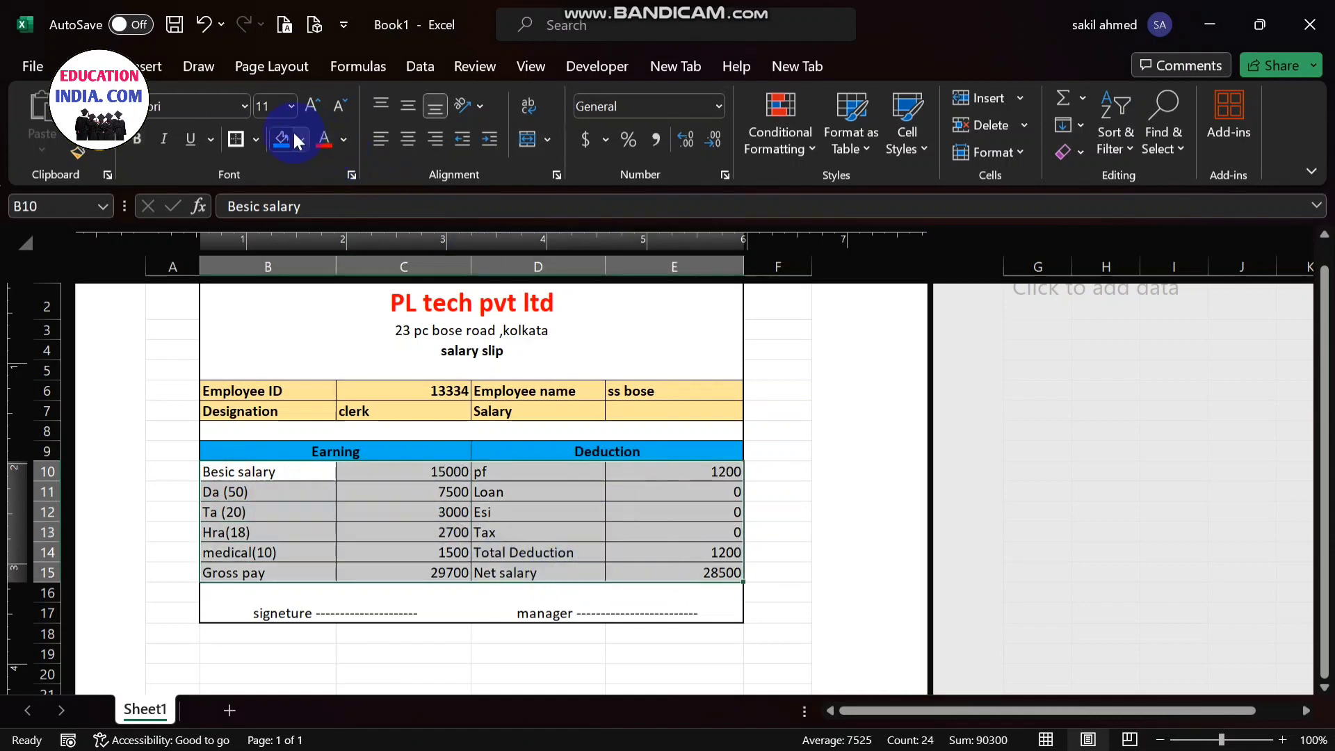
{"action": "left_click", "coordinate": [301, 138]}
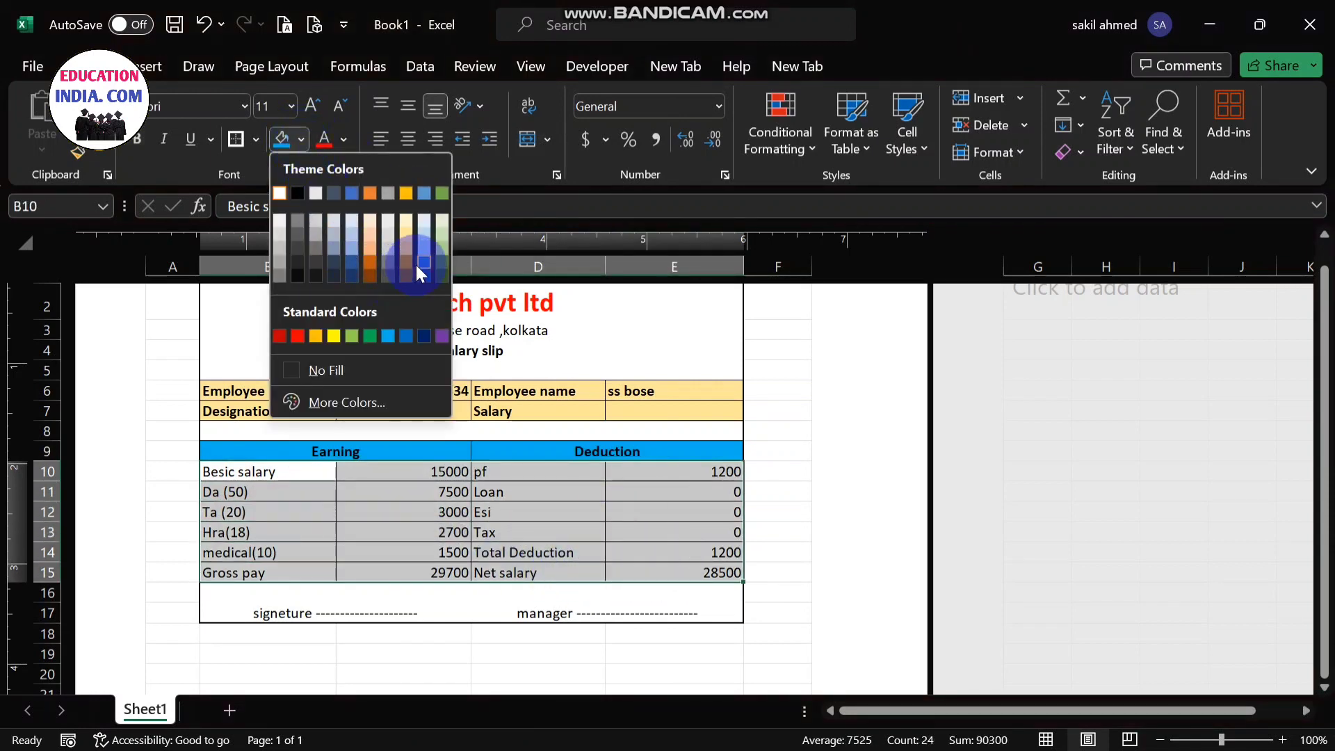
{"action": "left_click", "coordinate": [315, 335]}
{"action": "left_click", "coordinate": [624, 567]}
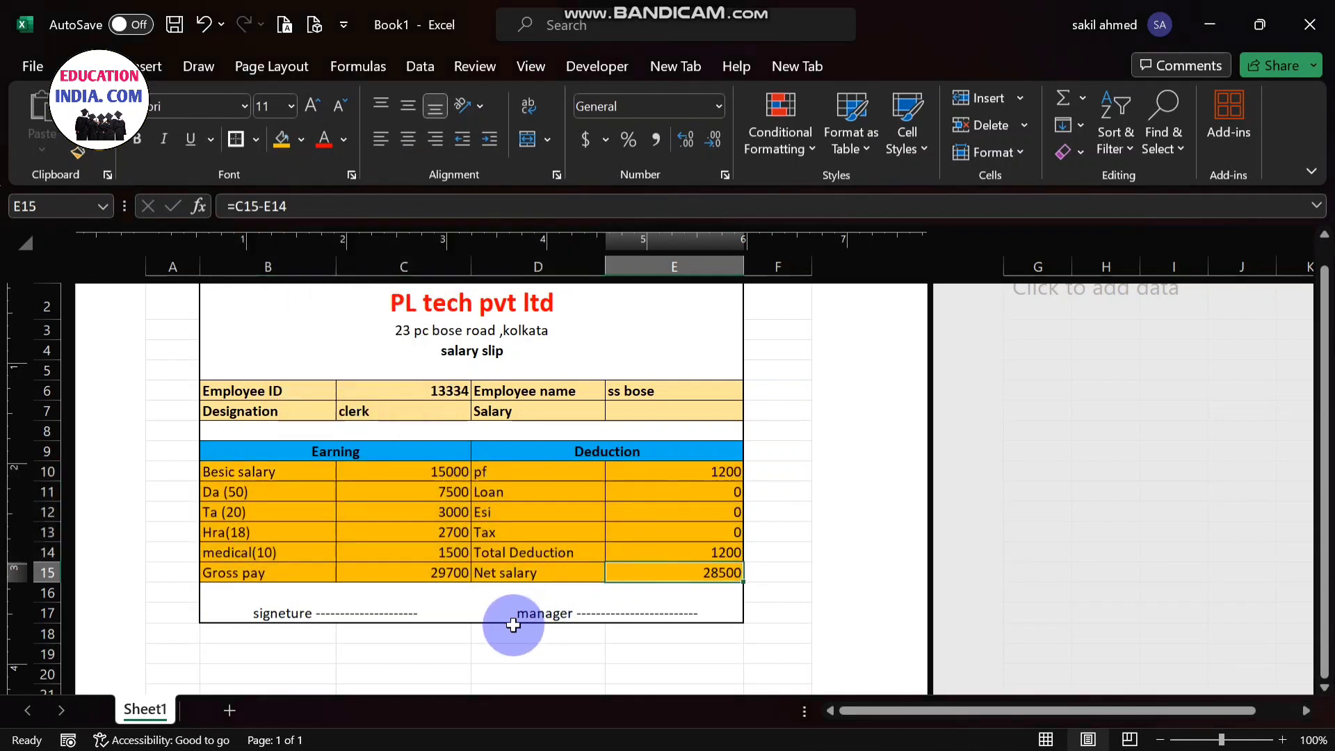
{"action": "mouse_move", "coordinate": [1327, 480]}
{"action": "left_mouse_down"}
{"action": "mouse_move", "coordinate": [1325, 445]}
{"action": "mouse_move", "coordinate": [1326, 479]}
{"action": "left_mouse_up"}
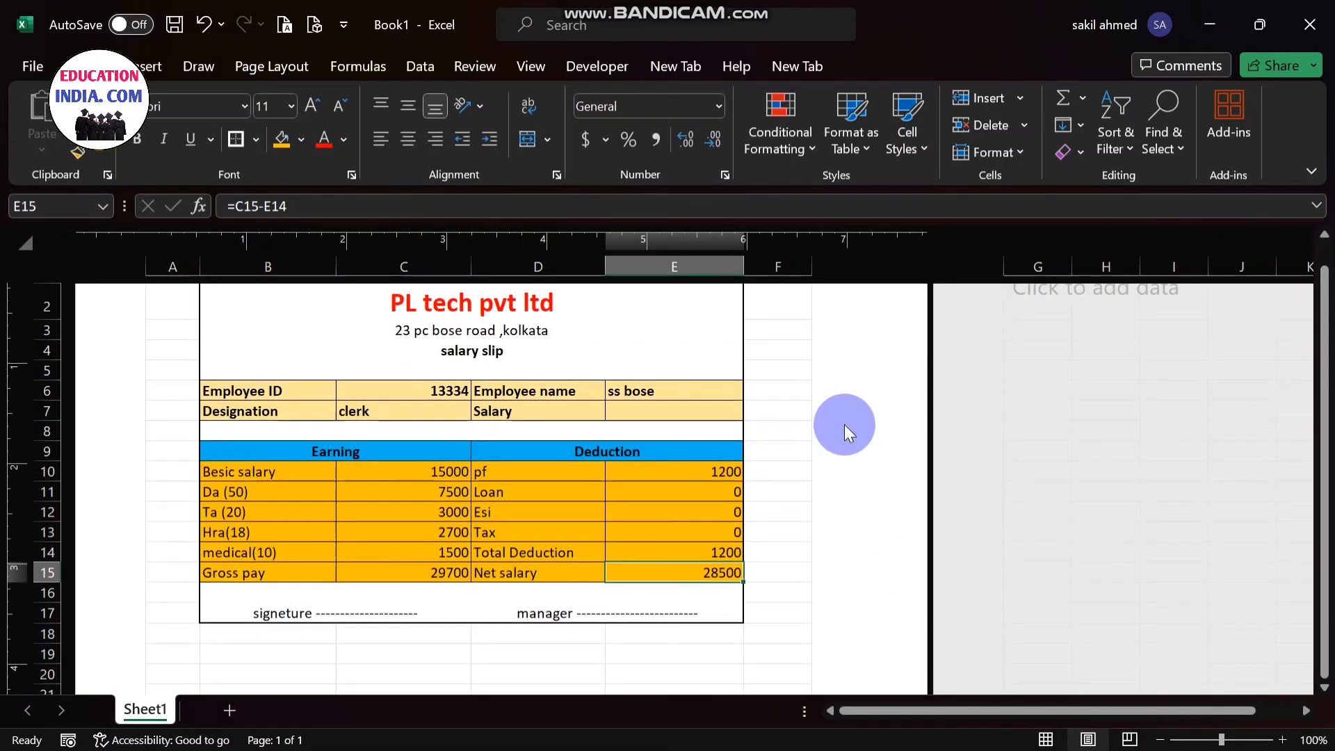